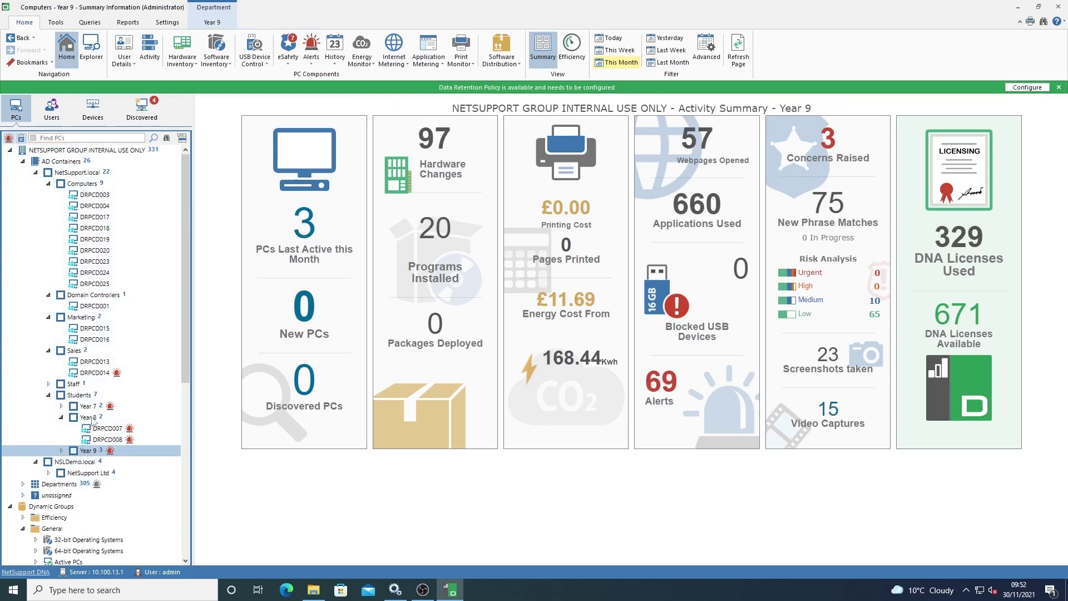
View the activity summary for the Year 8 PCs and expand Departments in the PC hierarchy.
click(89, 418)
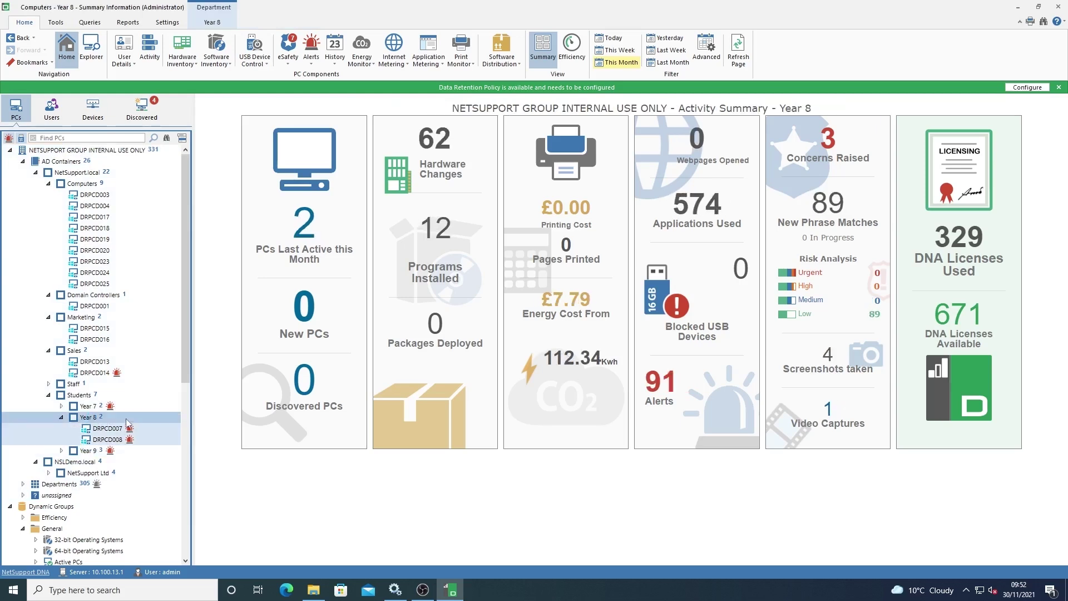
click(50, 117)
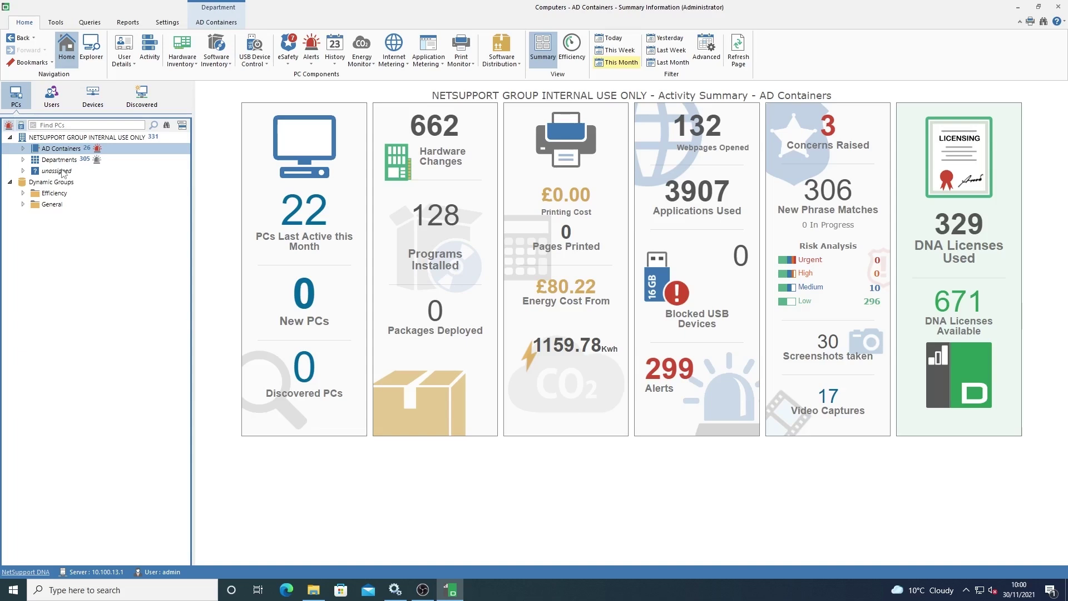
click(23, 160)
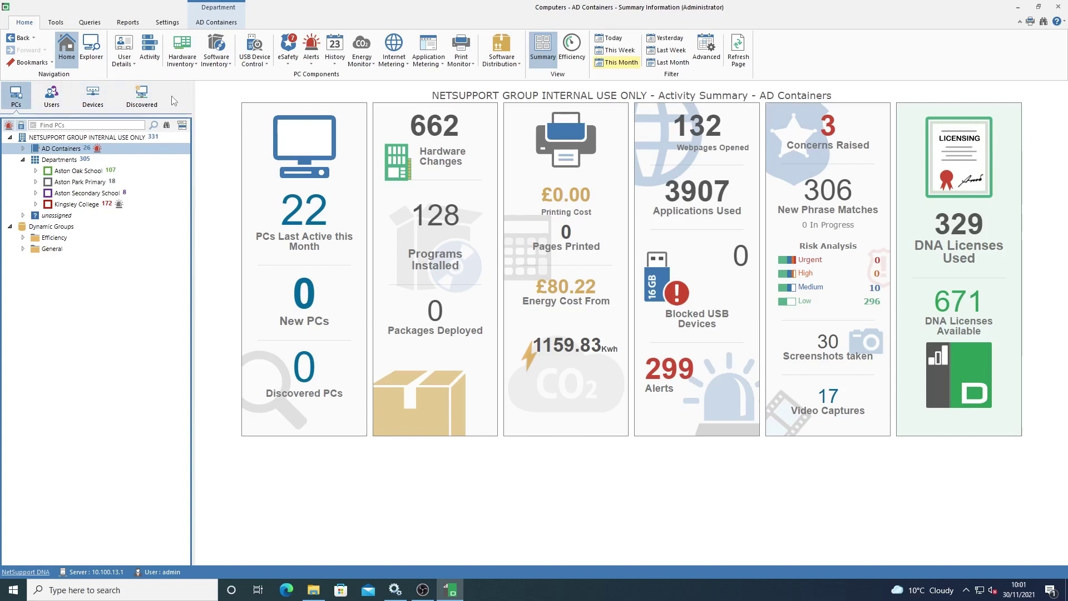
Switch to the user hierarchy, expand Year 7, collapse Year 8, and view the Year 7 activity summary.
click(52, 97)
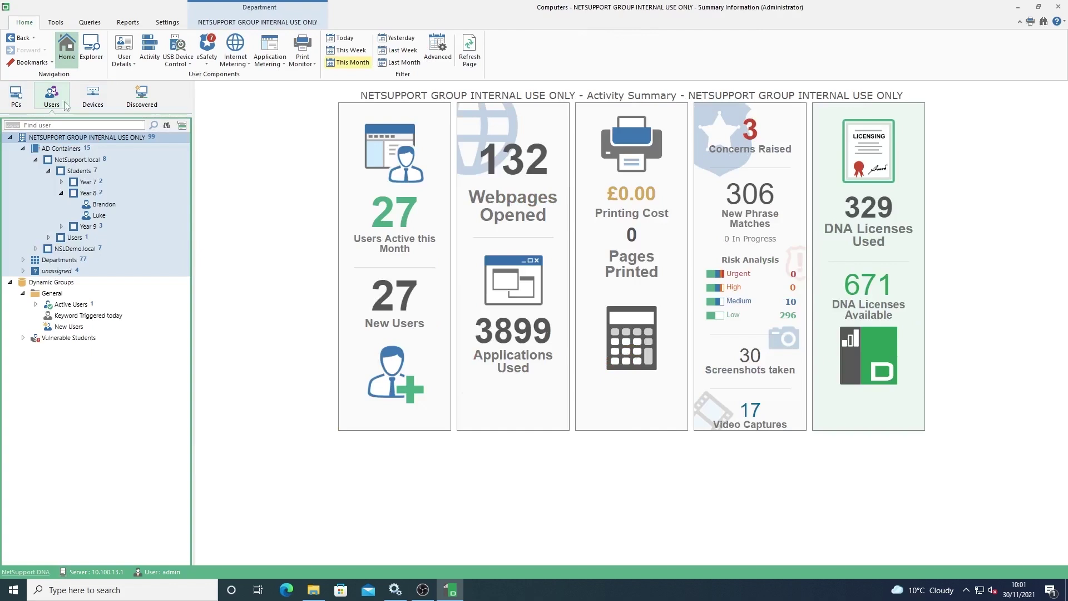
click(61, 182)
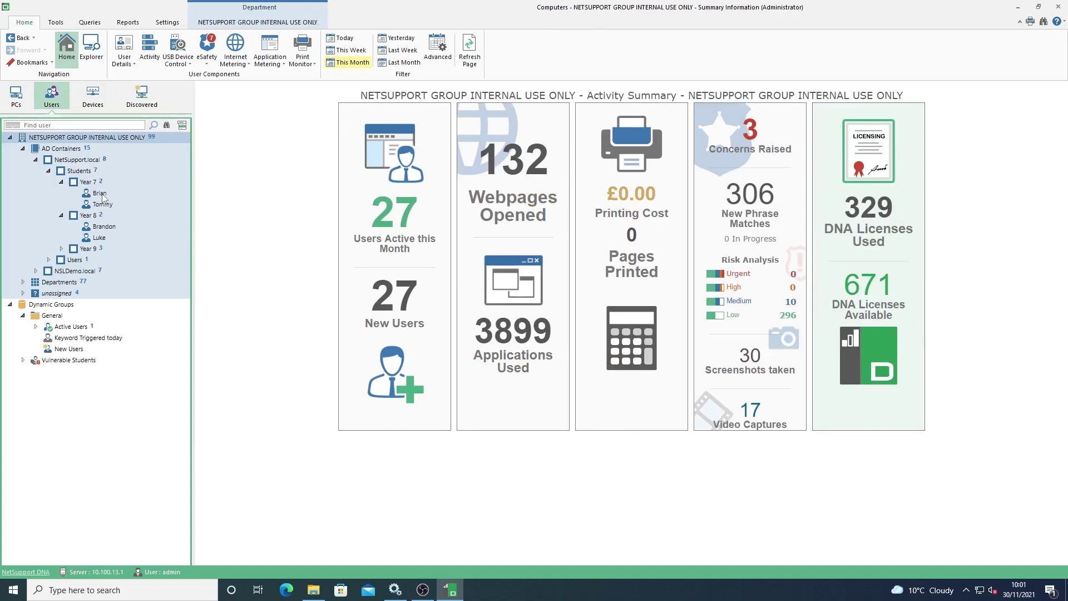
click(62, 215)
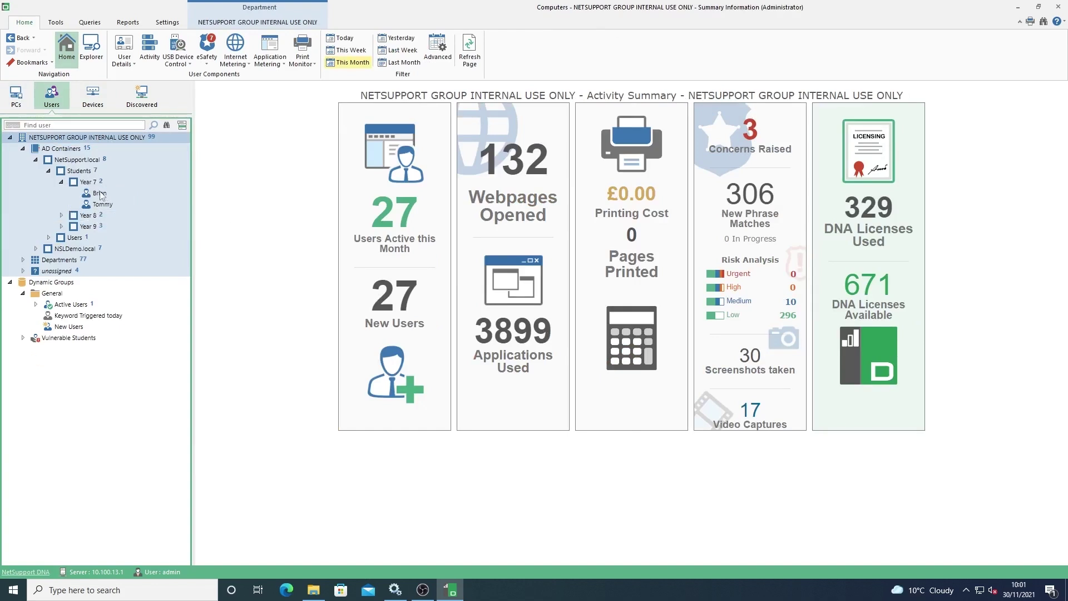
click(83, 183)
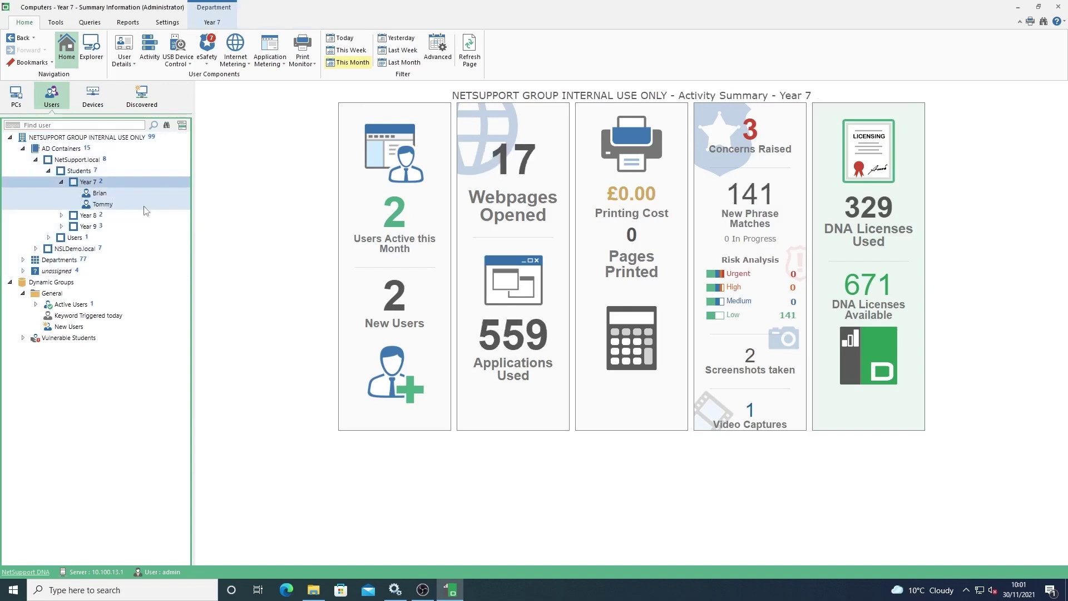
Review the activity summaries of the individual Year 7 students, then select the first student in Year 8.
click(100, 195)
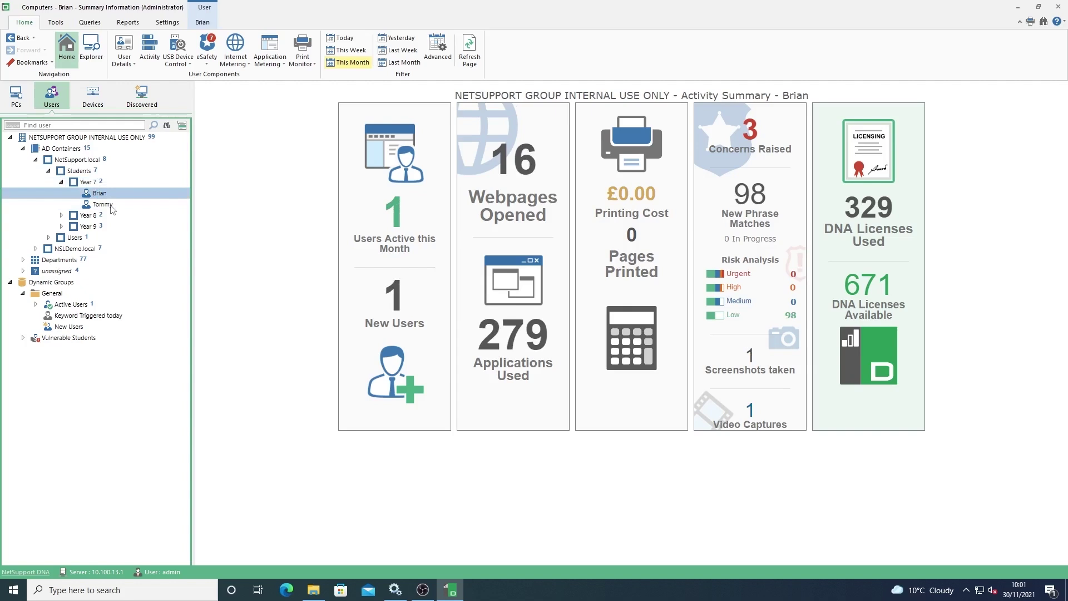
click(111, 206)
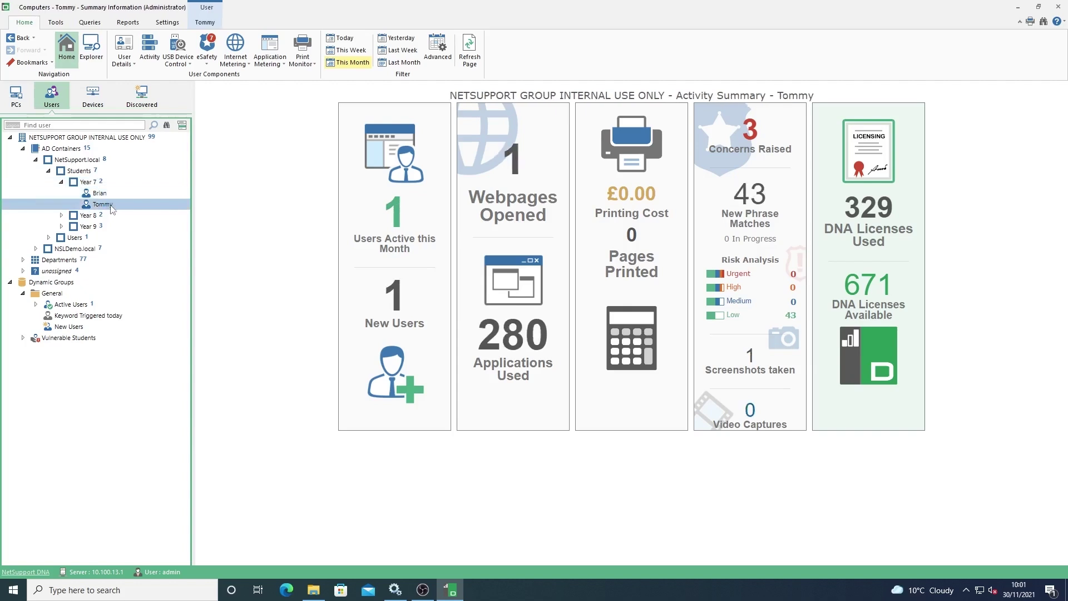
click(97, 195)
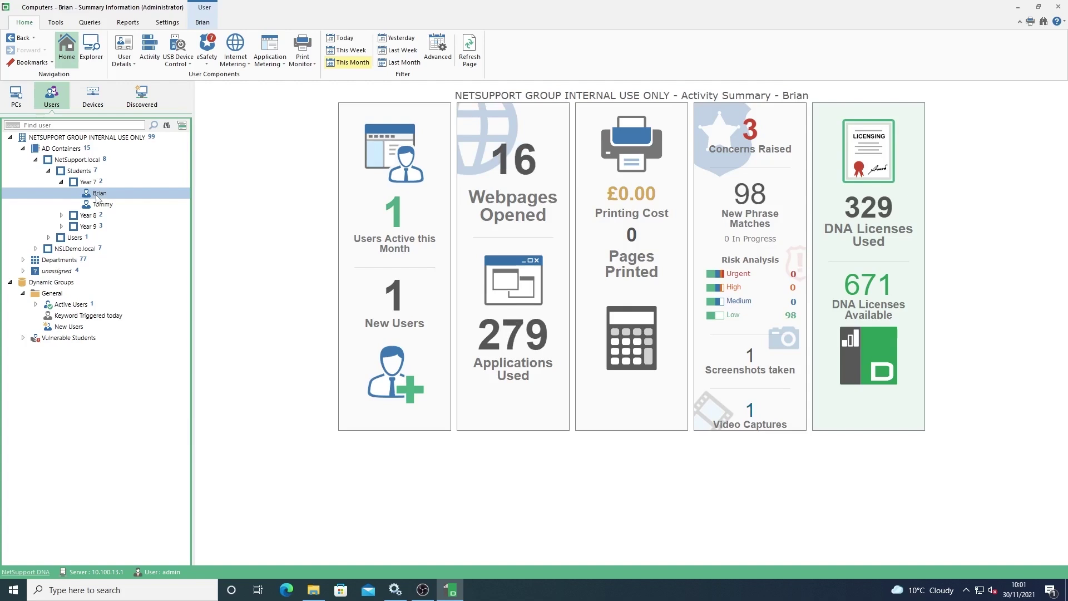
click(61, 215)
click(103, 226)
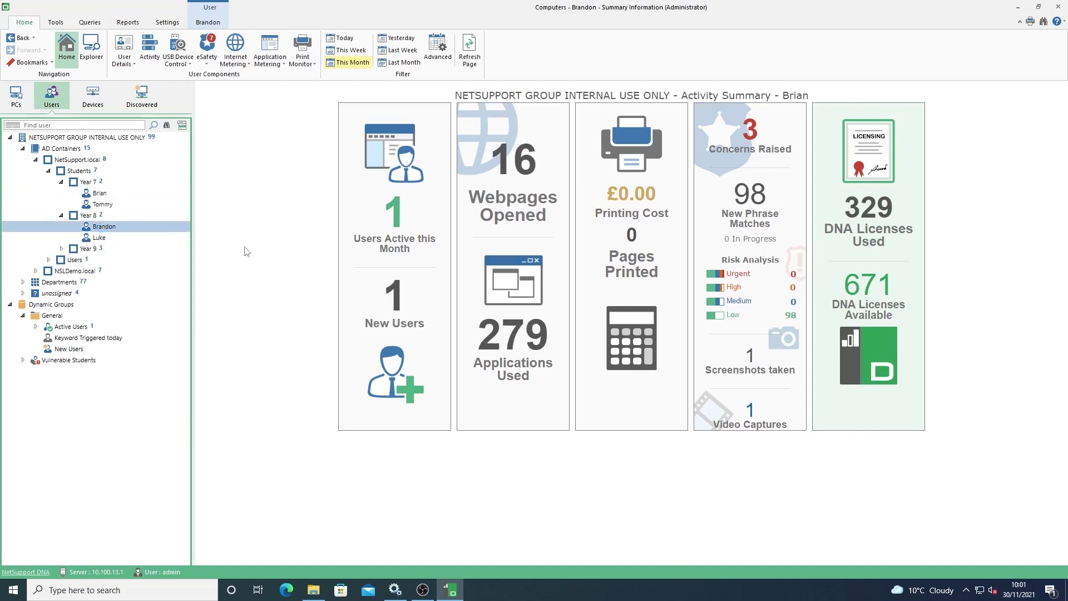
click(269, 53)
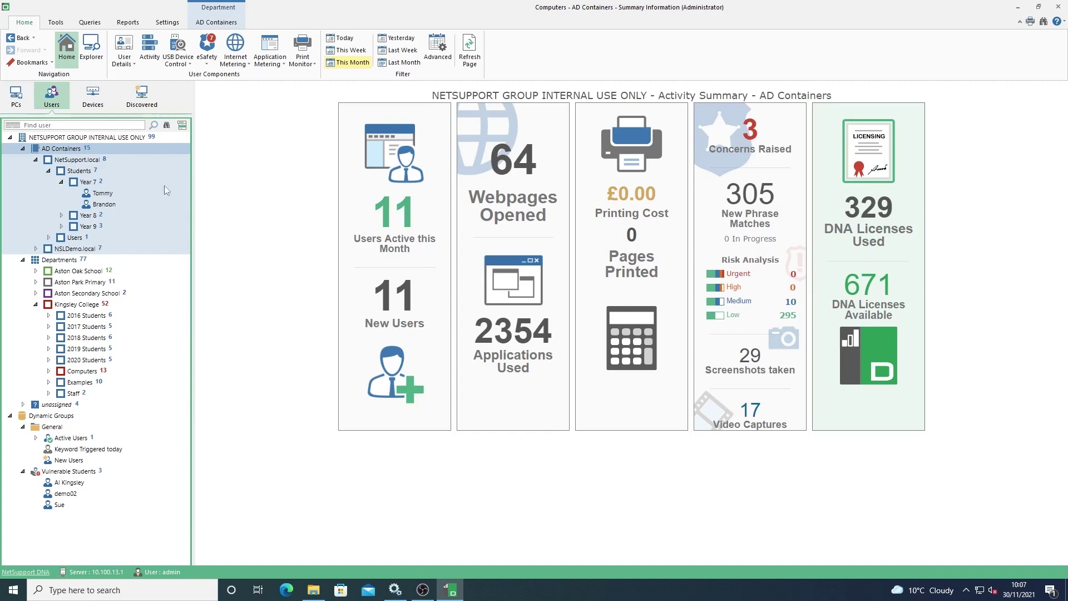
Flag the second student in Year 7 as a vulnerable student.
click(23, 472)
click(23, 472)
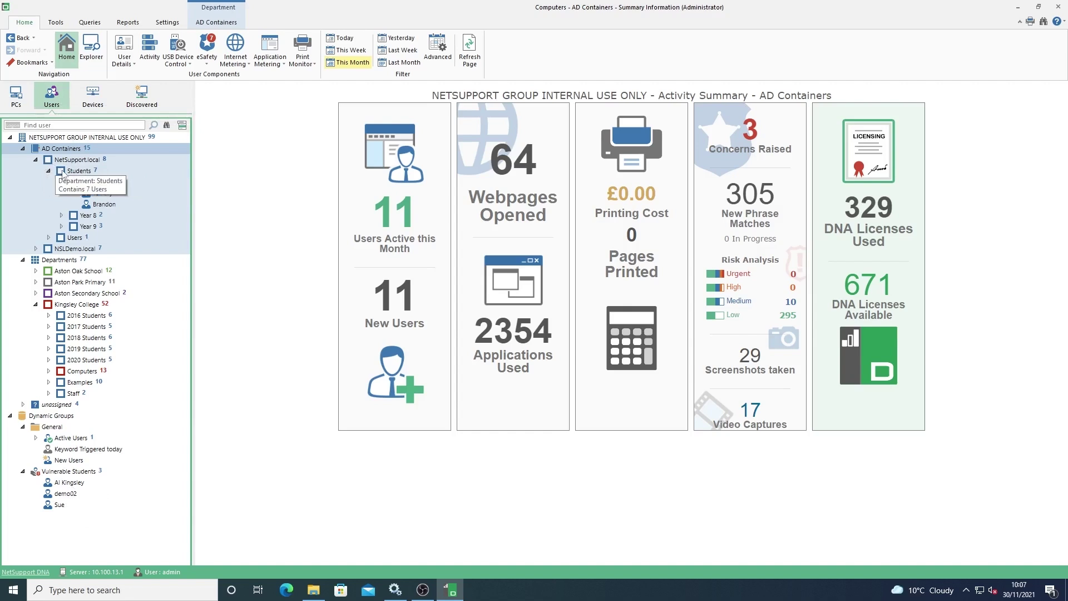
click(105, 204)
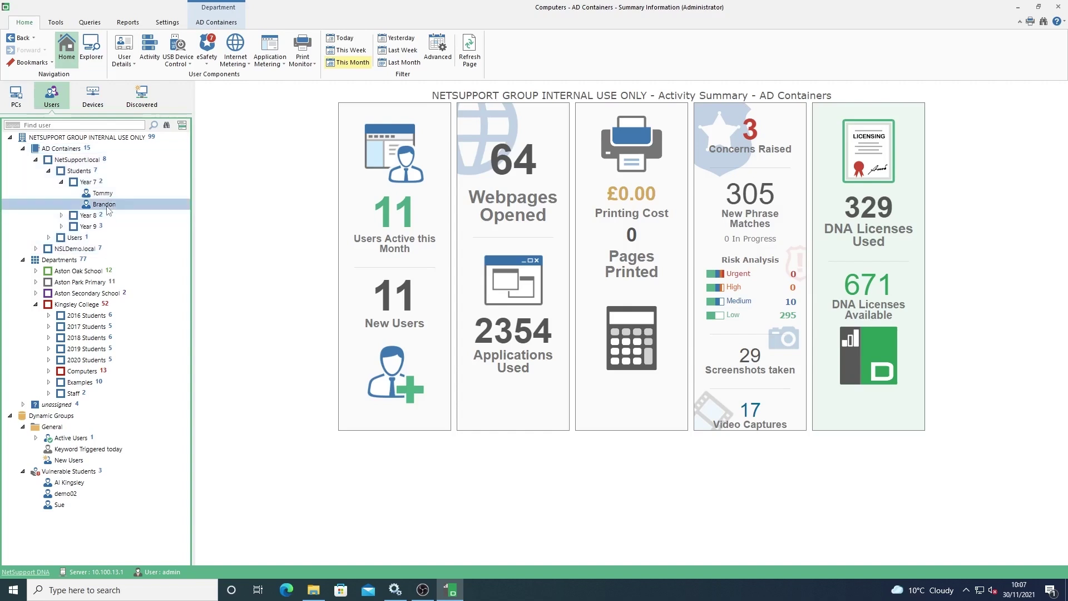
right_click(105, 205)
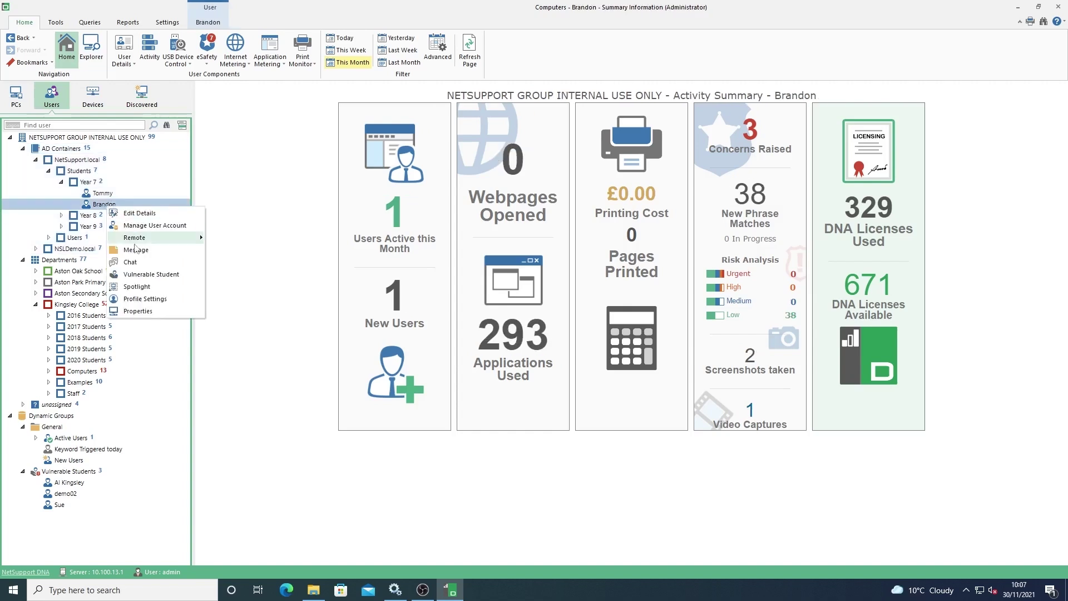
click(139, 274)
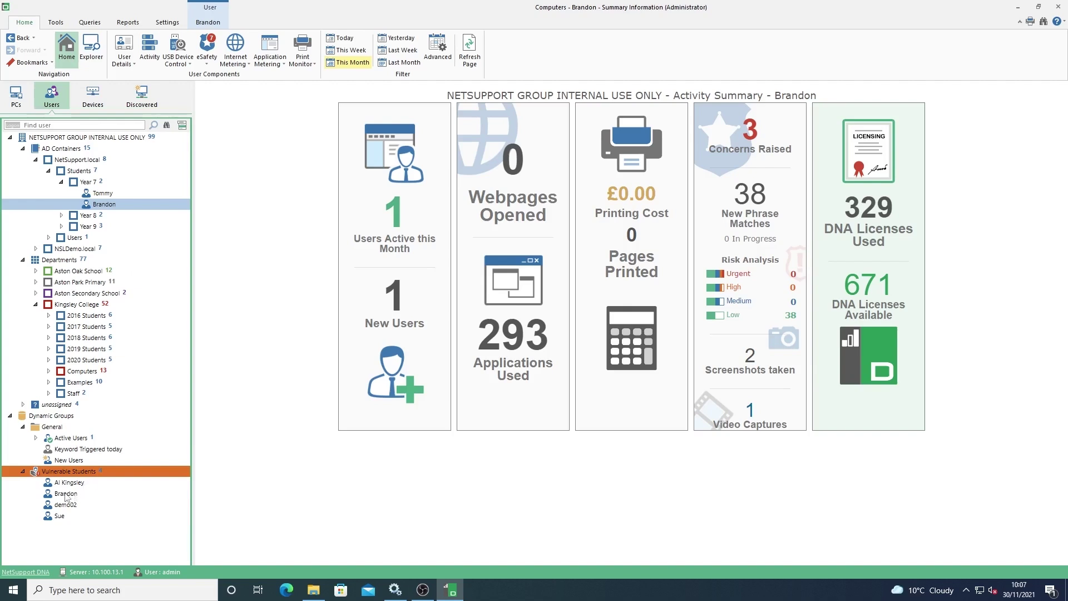
Remove the vulnerable student flag from that Year 7 student within the Vulnerable Students group.
click(65, 496)
right_click(65, 495)
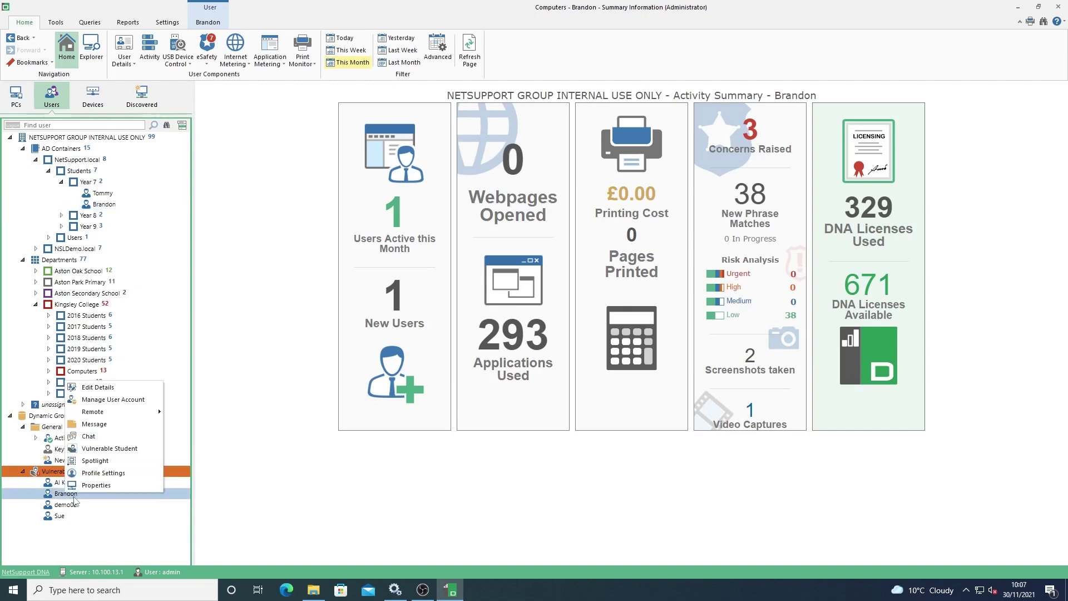
click(98, 450)
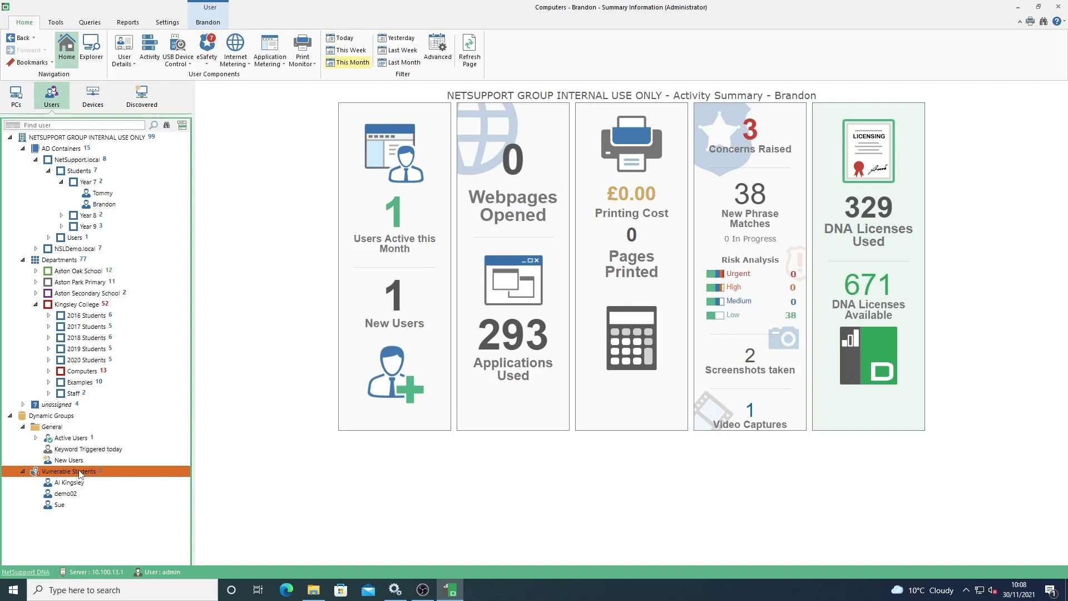
Open the eSafety phrase cloud for NetSupport.local and examine the details of the ROBLOX and Tecate phrases.
click(205, 47)
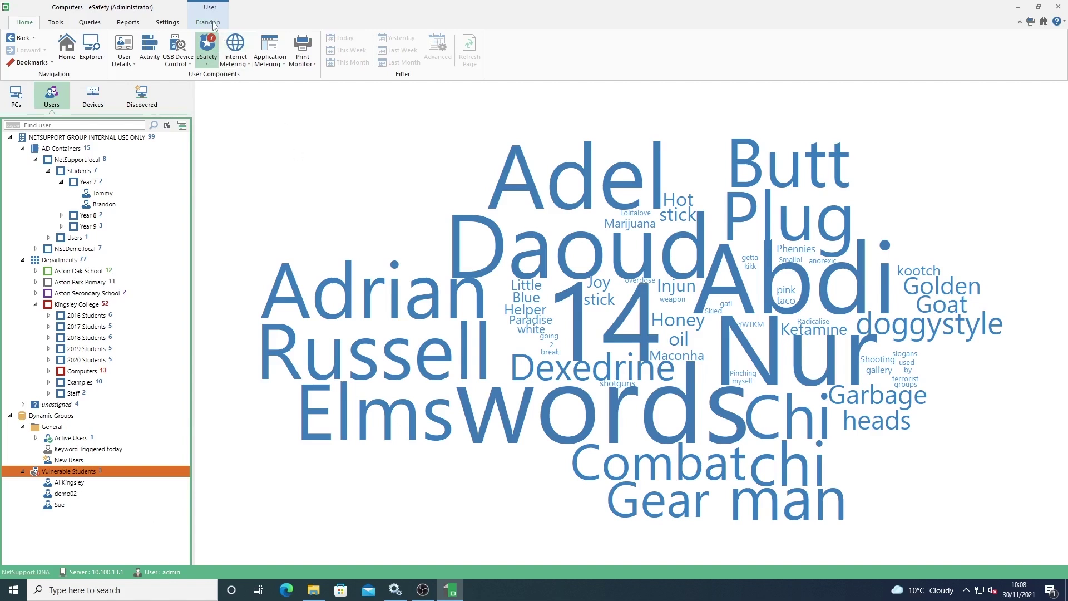
click(86, 162)
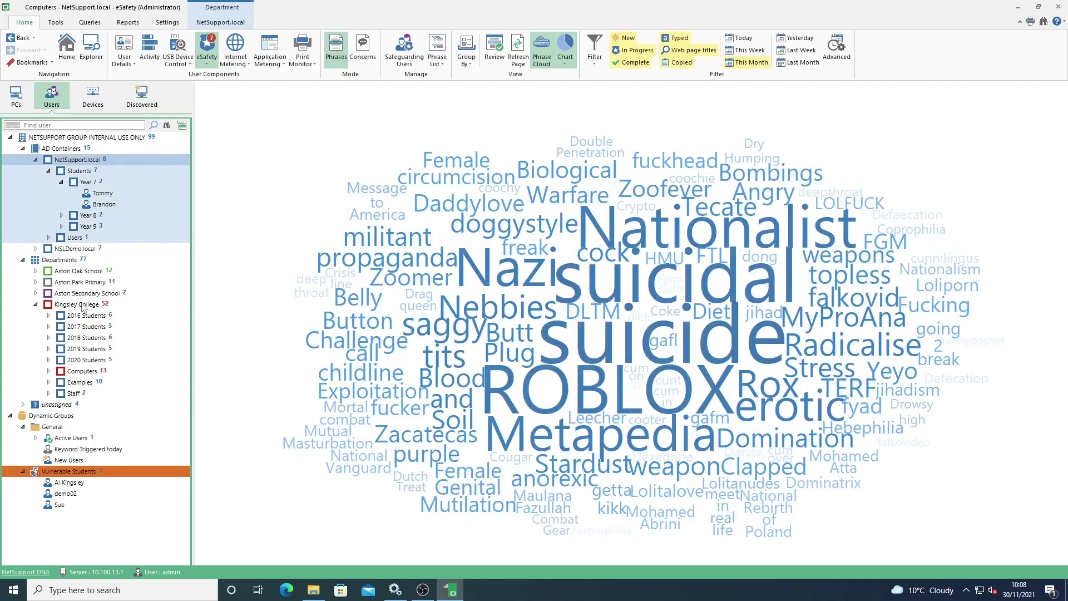
mouse_move(529, 385)
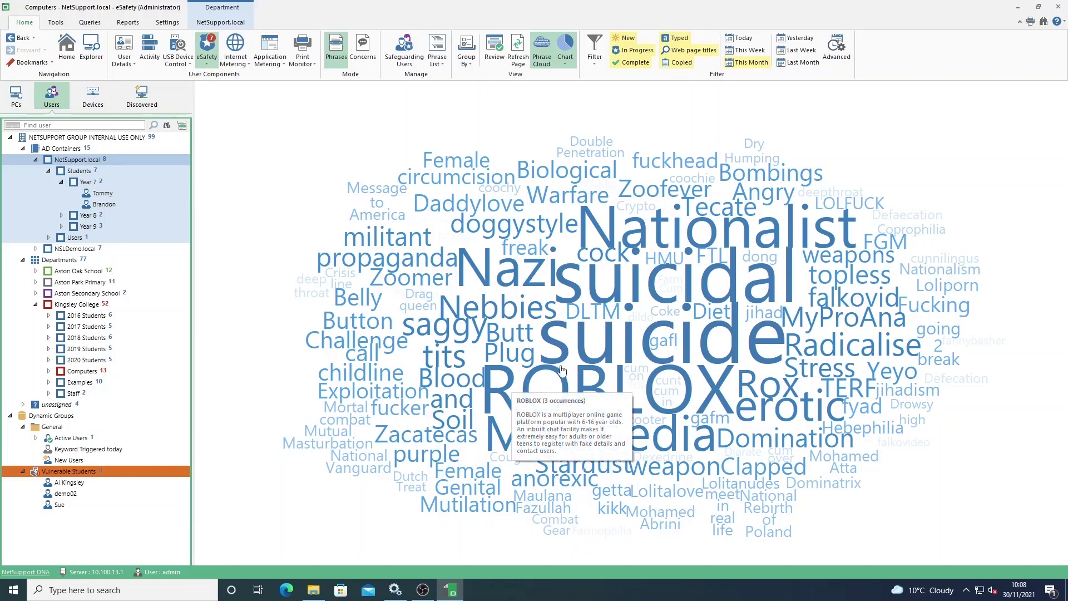
mouse_move(524, 353)
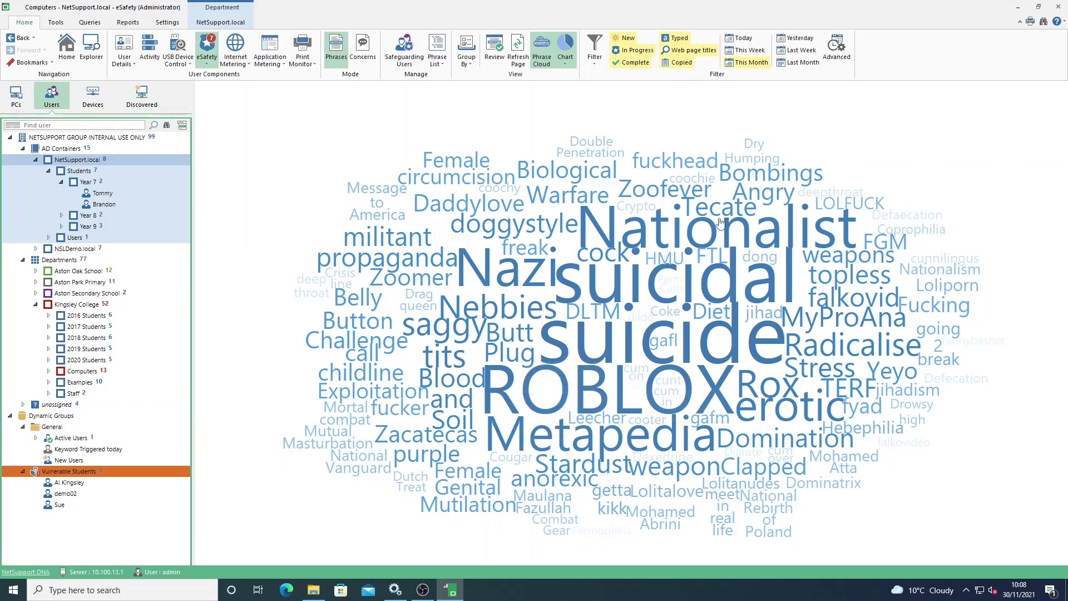
mouse_move(716, 214)
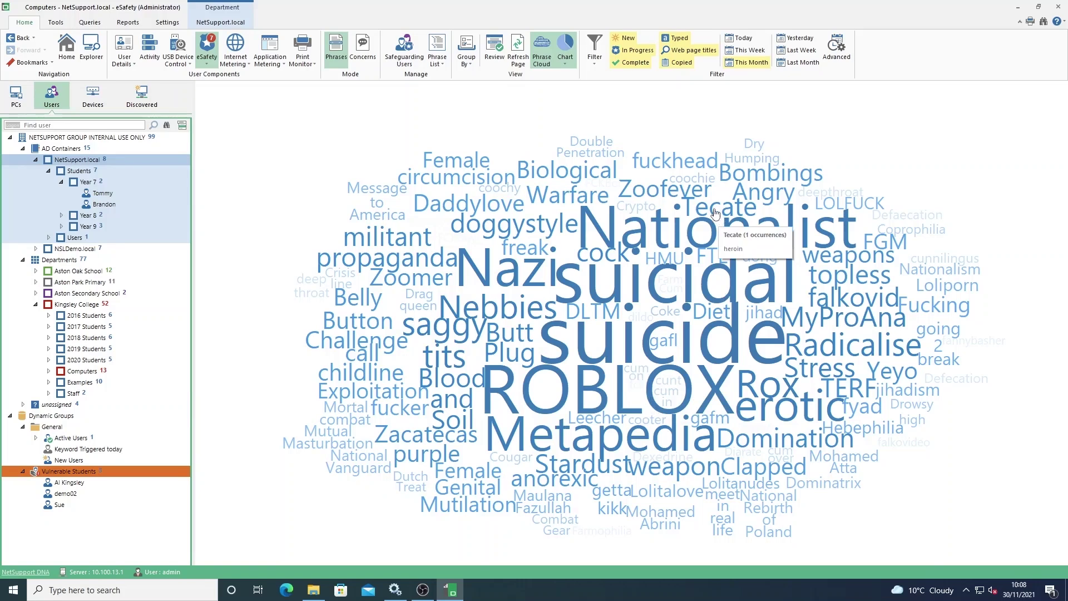
mouse_move(576, 202)
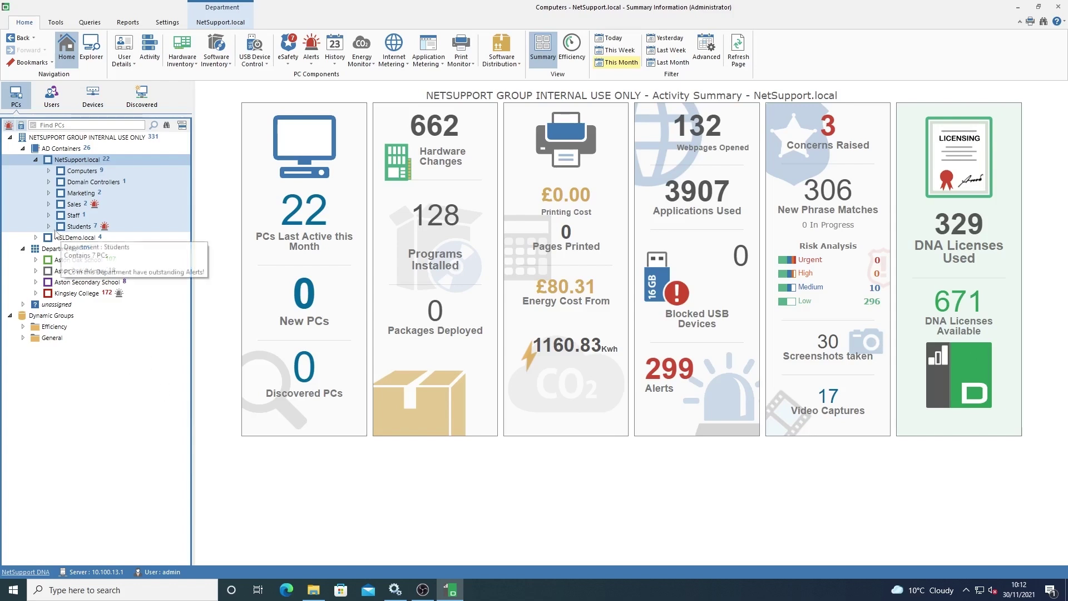
Show the year groups under Students in the PC hierarchy and open the settings of the Year 9 profile.
click(49, 227)
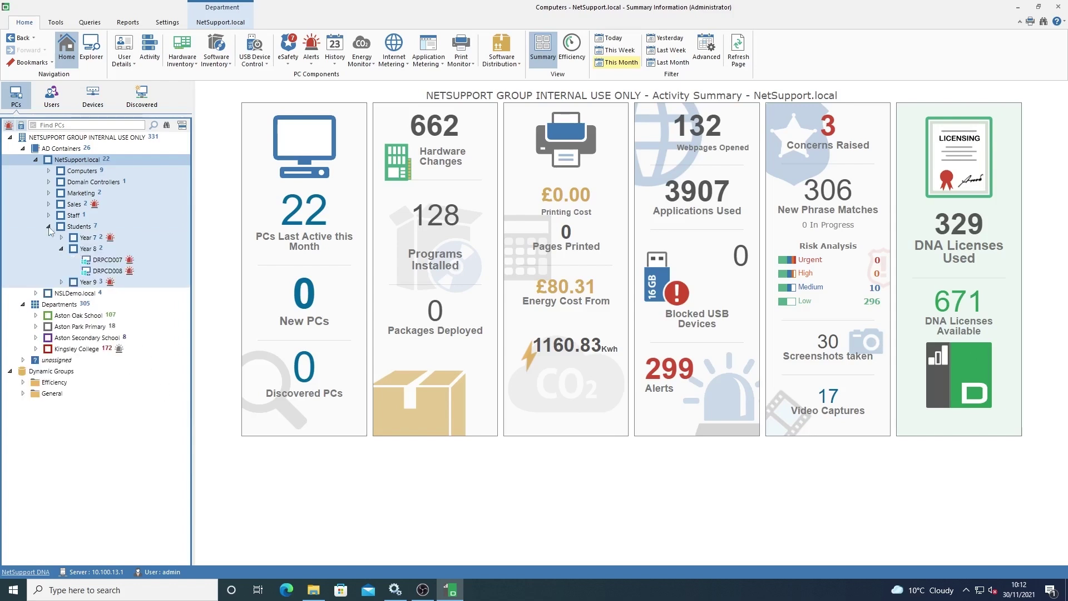
click(61, 248)
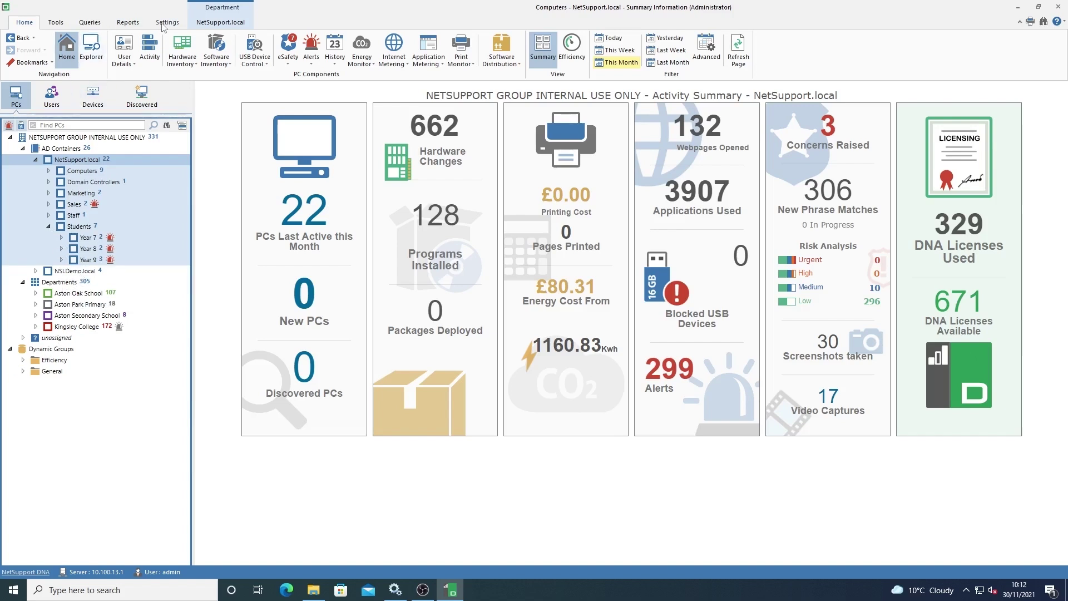
click(164, 23)
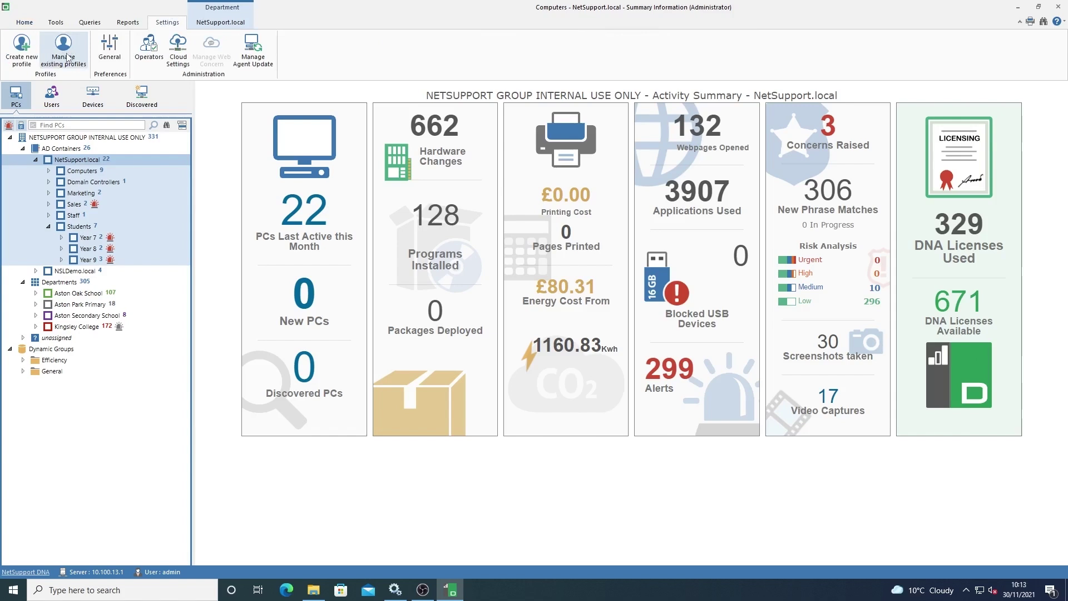
click(67, 58)
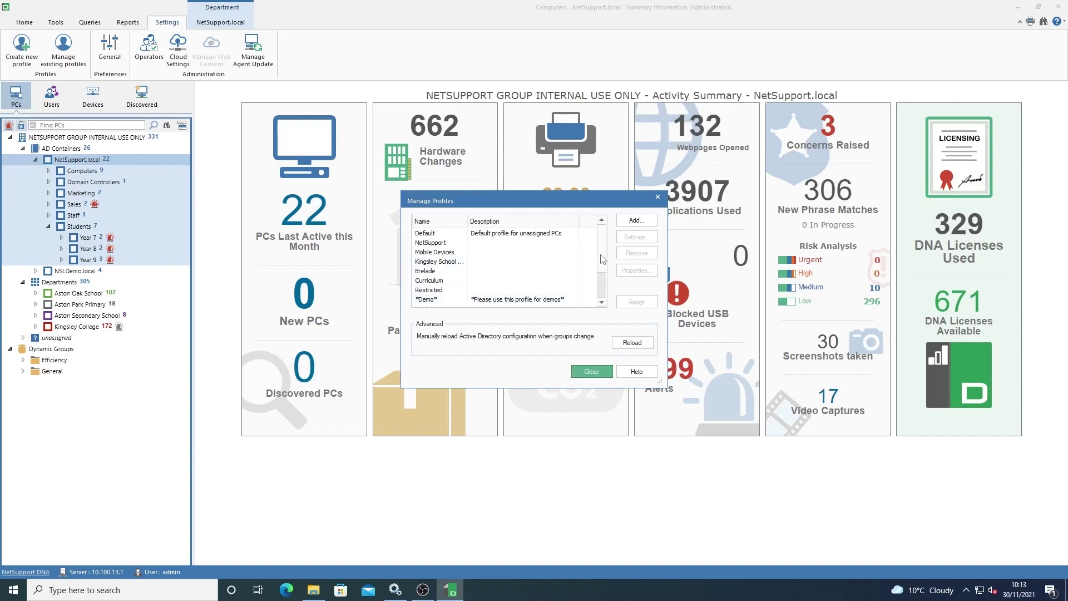
drag(601, 256, 600, 285)
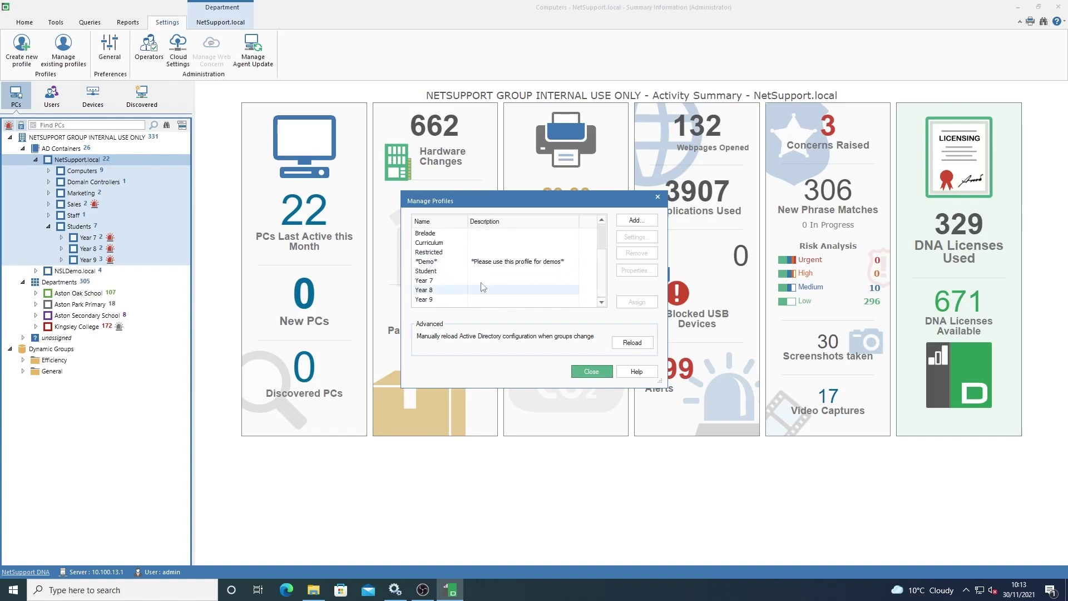
click(425, 301)
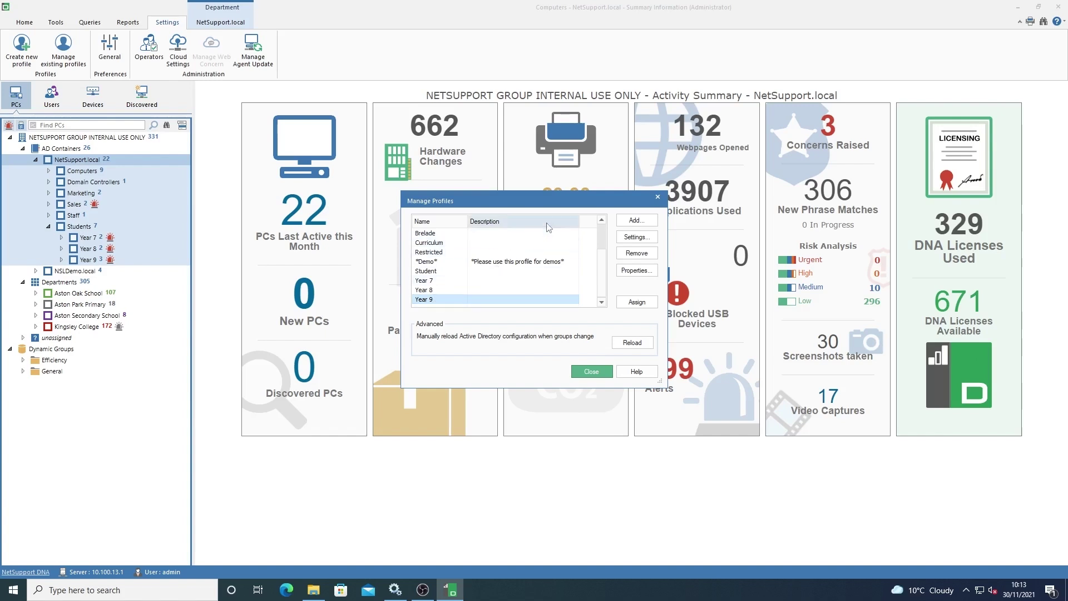
click(635, 237)
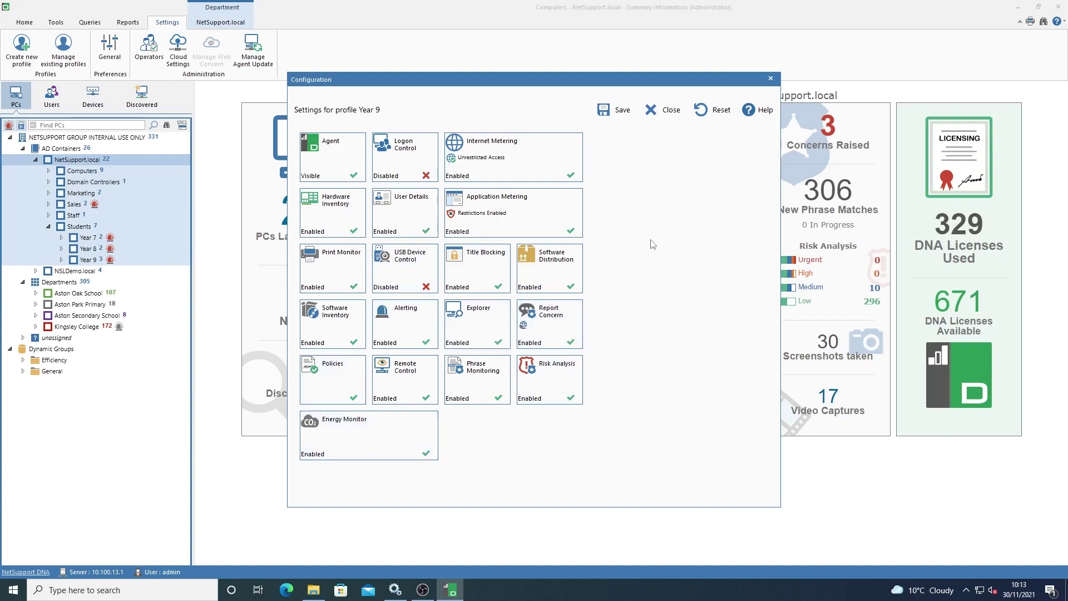
click(493, 162)
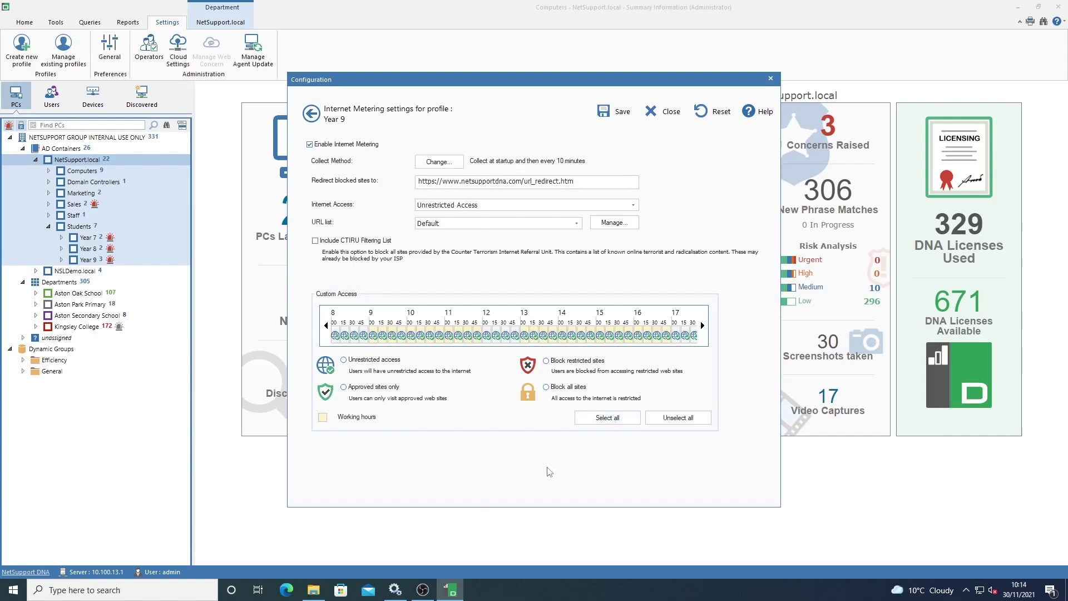
click(608, 224)
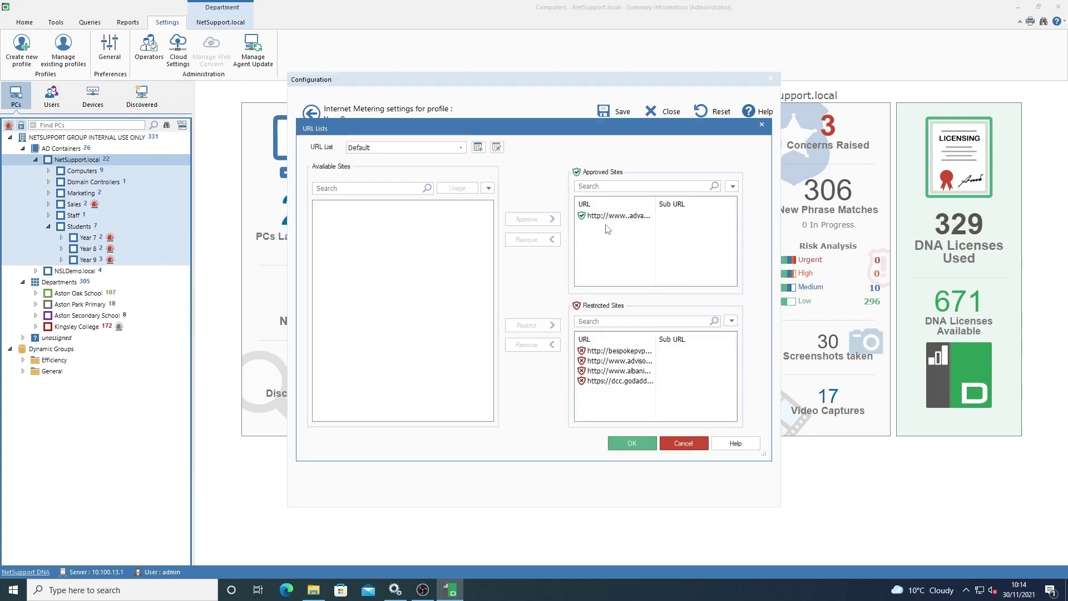
mouse_move(487, 215)
mouse_down()
mouse_move(489, 242)
mouse_move(491, 195)
mouse_up()
click(731, 187)
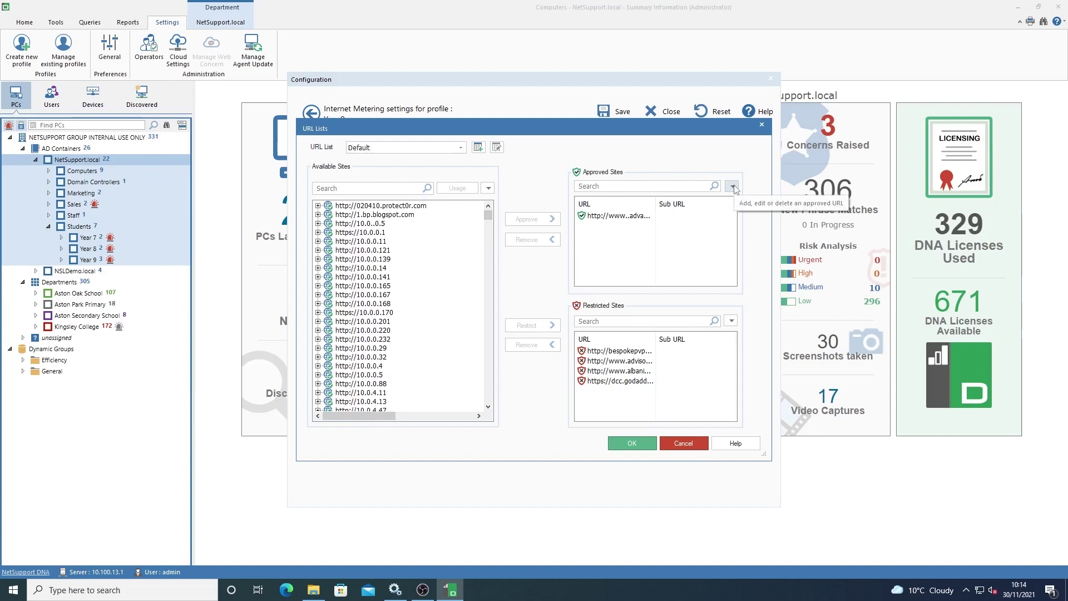
click(753, 199)
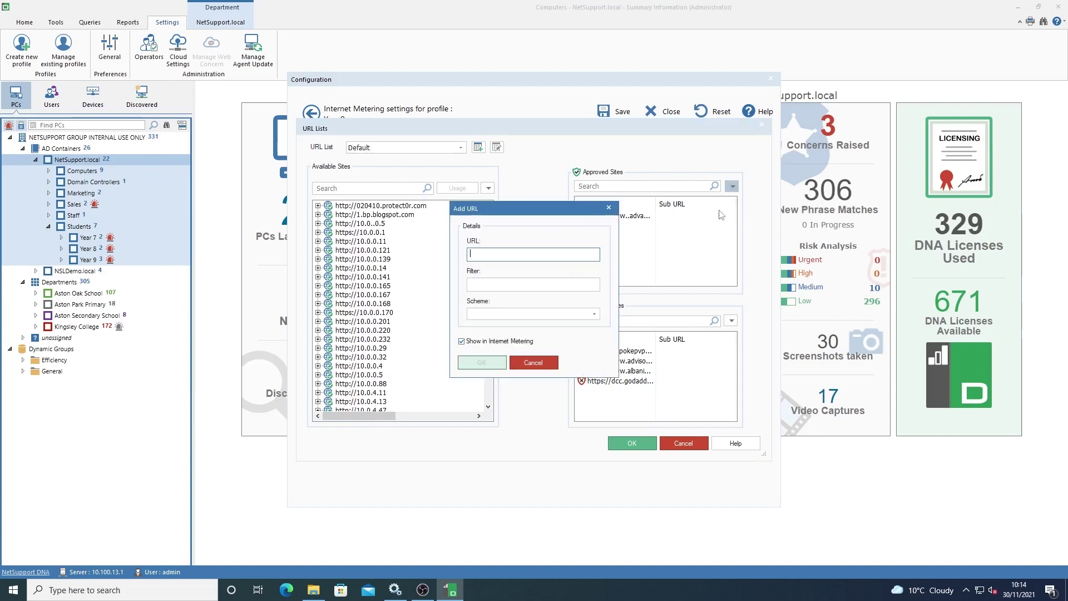
text(ht)
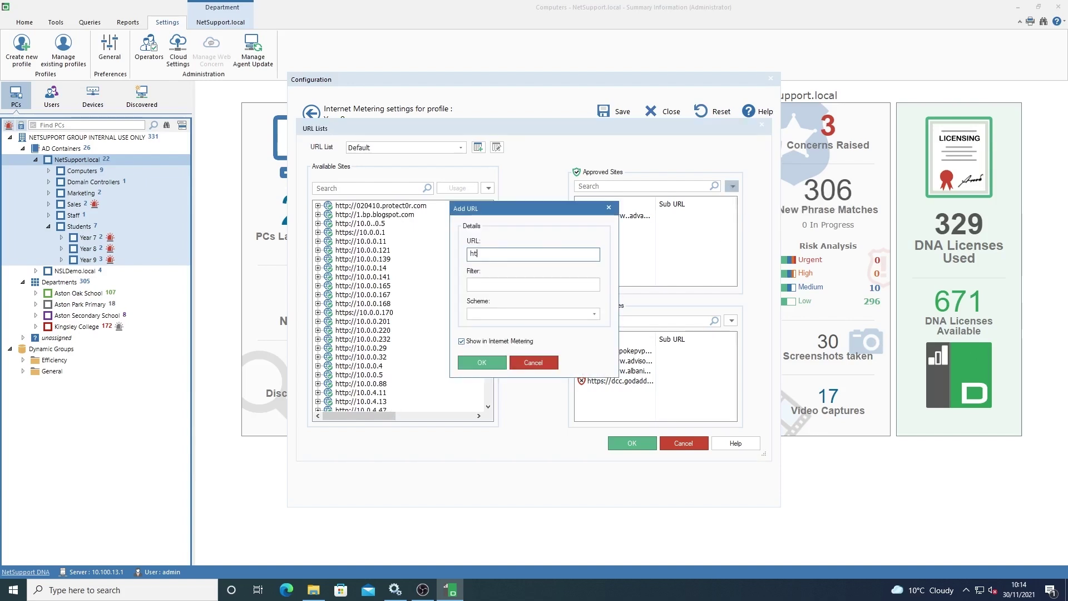
text(tps://facebook.com)
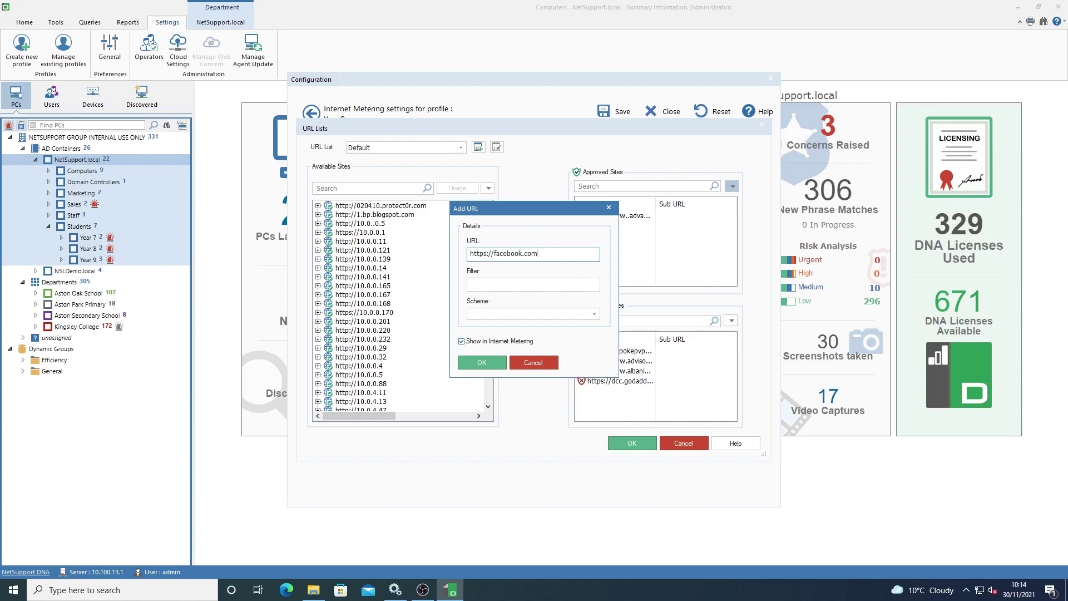
click(489, 362)
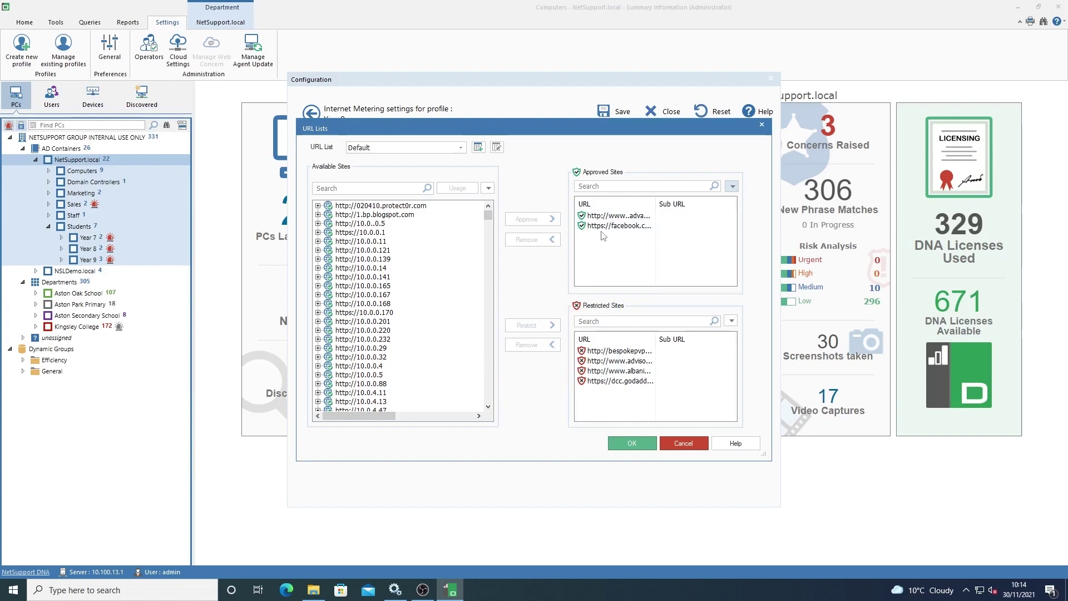
click(638, 443)
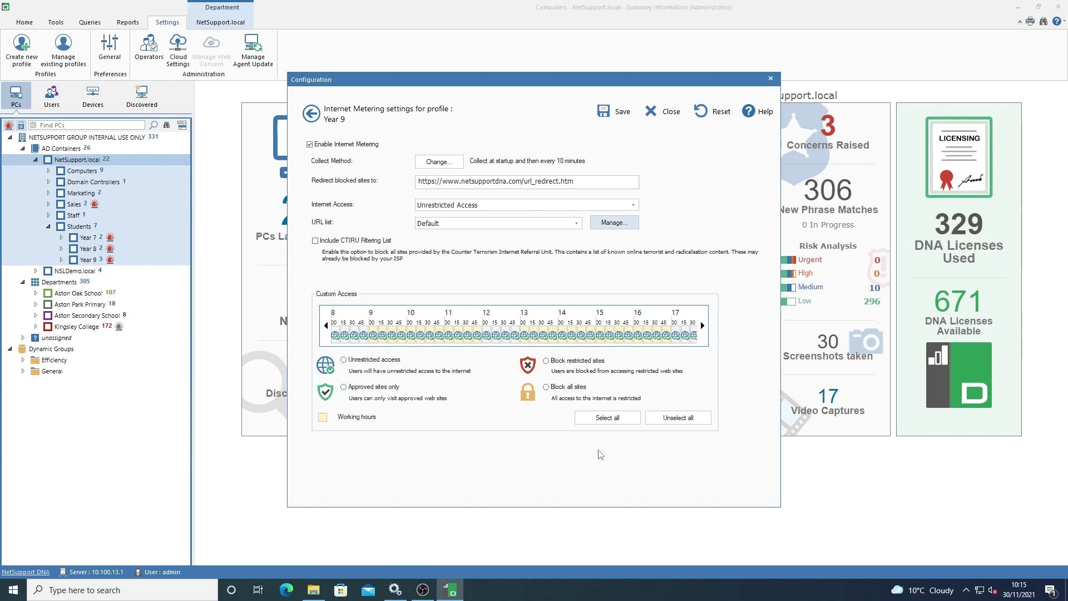
click(606, 225)
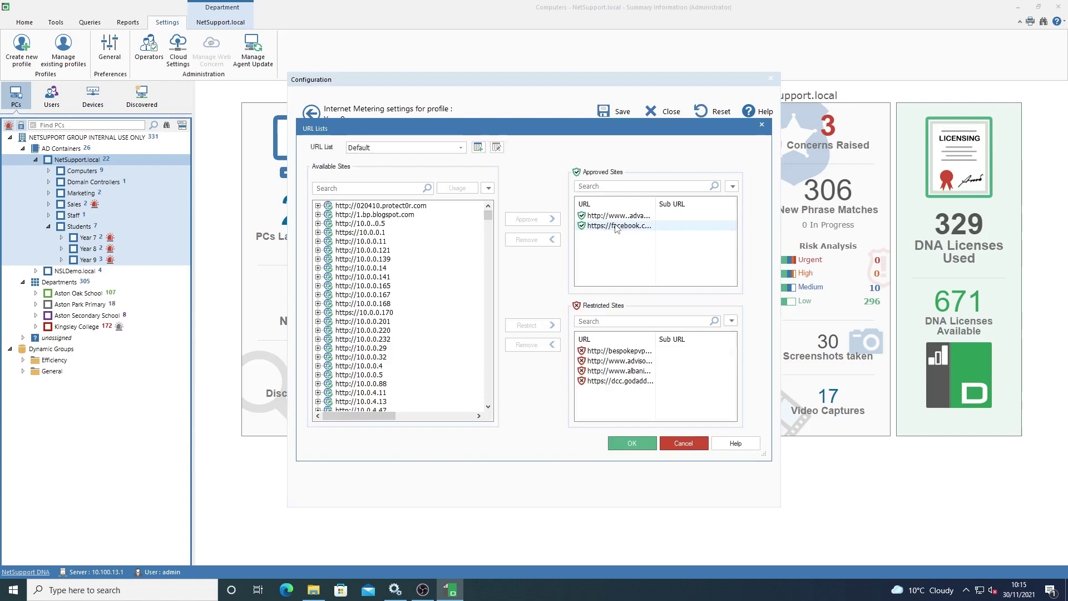
click(616, 226)
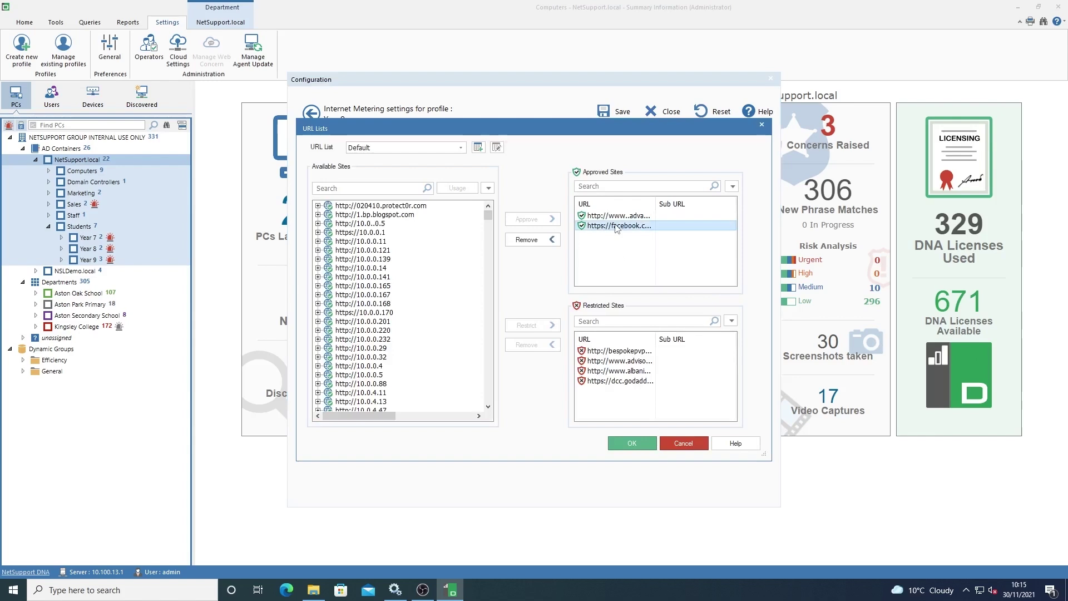
click(537, 241)
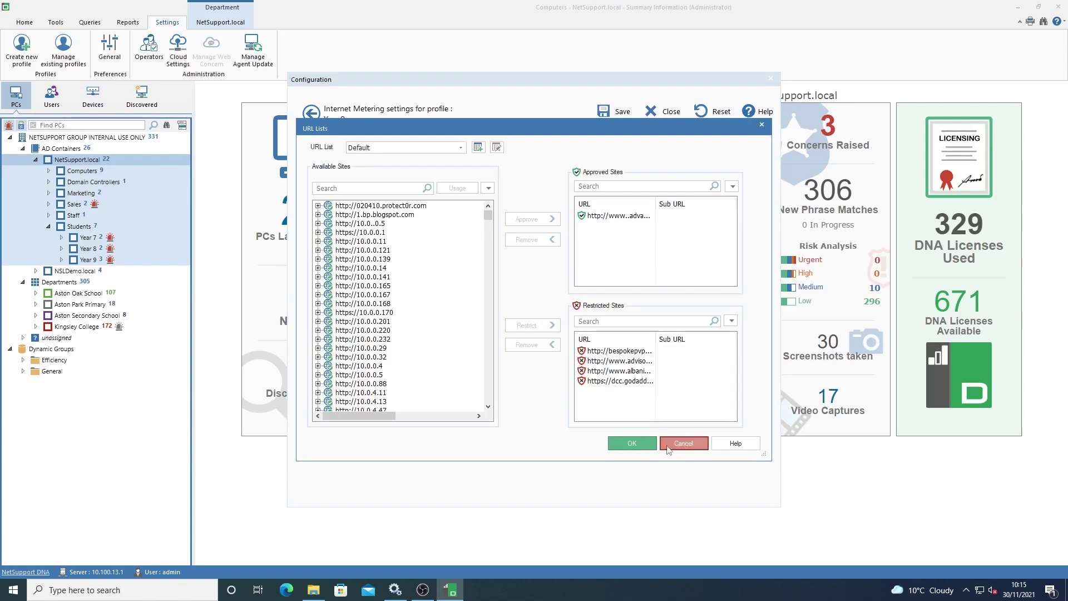
click(645, 444)
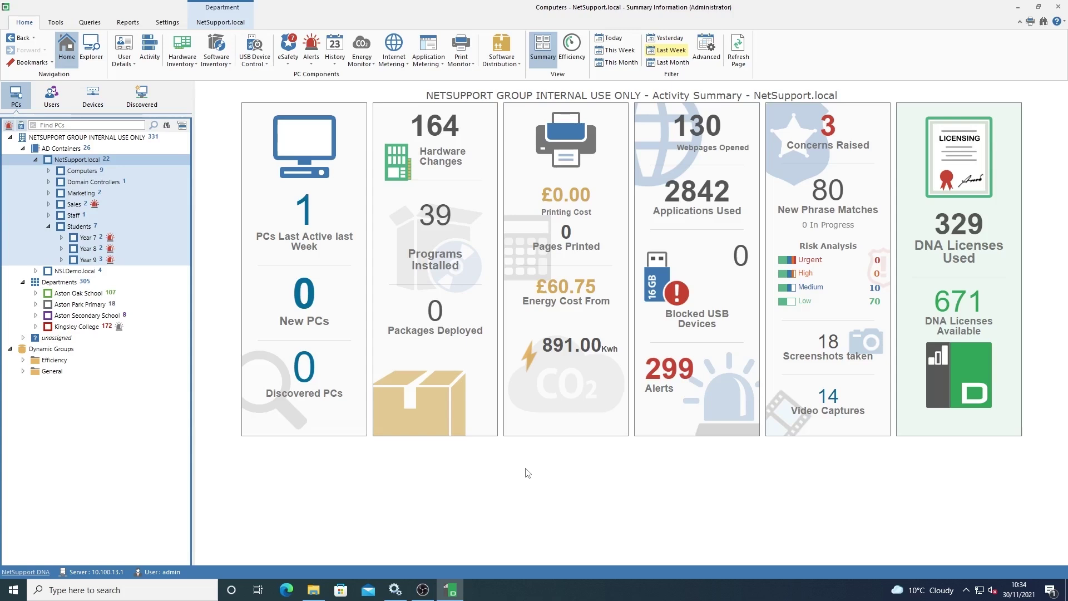
View the NetSupport.local activity summary for this month and return it to last week.
click(617, 62)
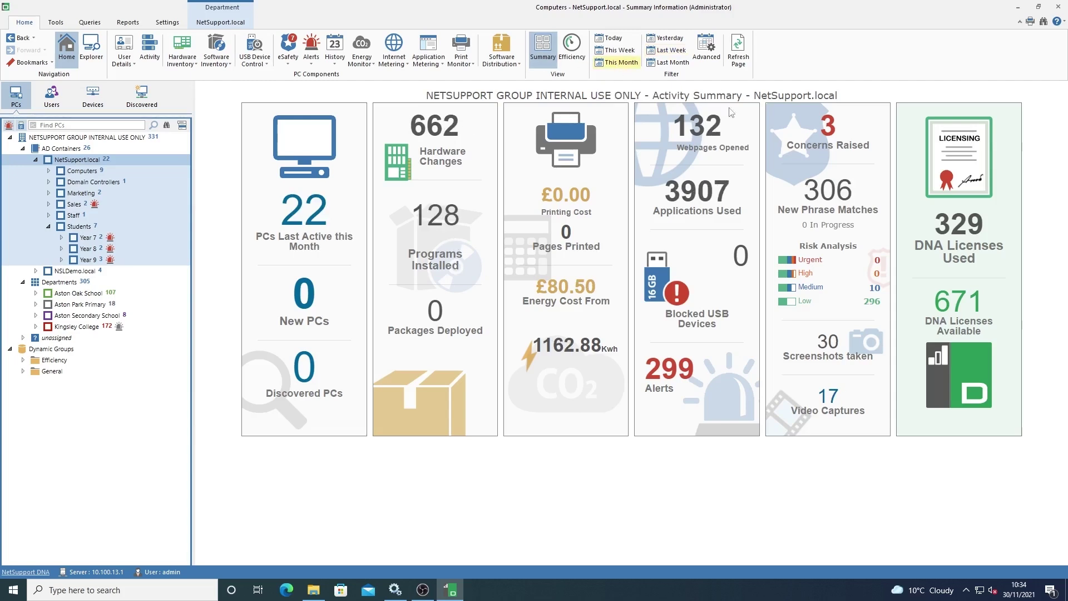
click(668, 51)
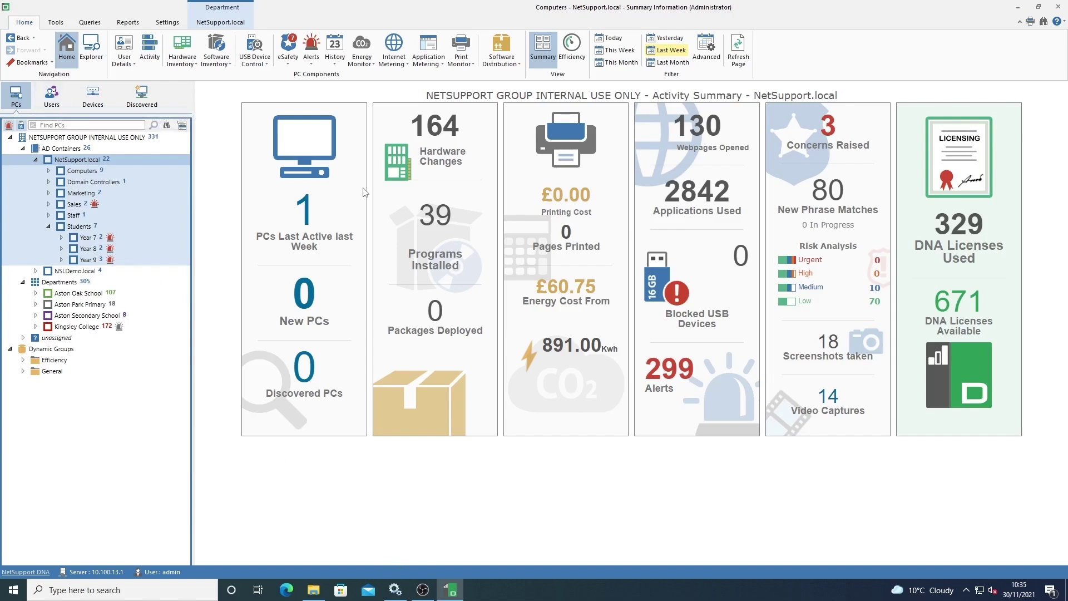
Open the Internet Metering report for NetSupport.local with its chart shown and examine the visits per website.
click(388, 47)
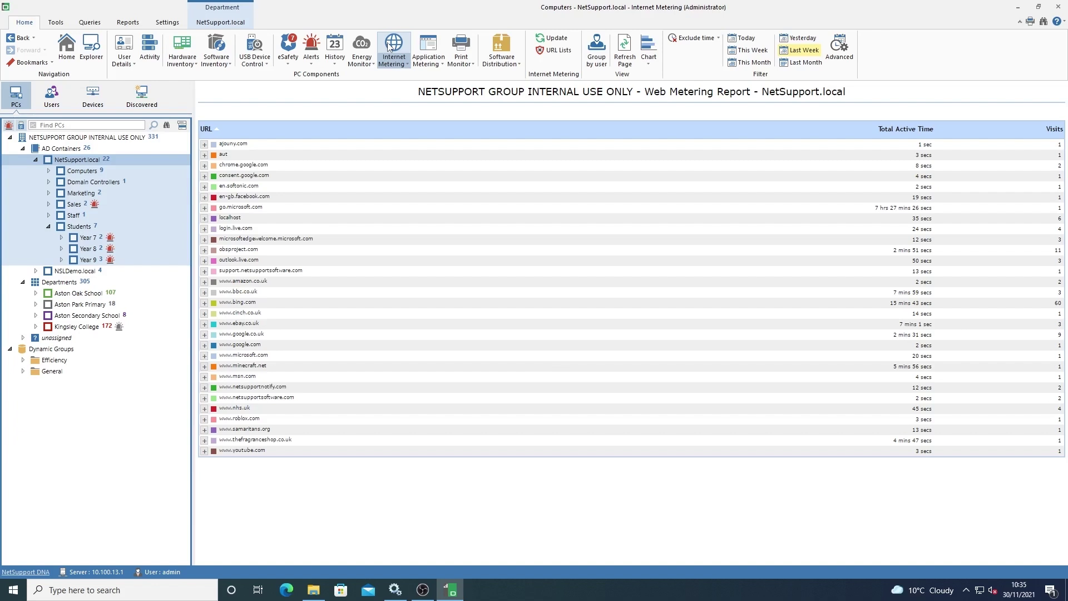
click(649, 50)
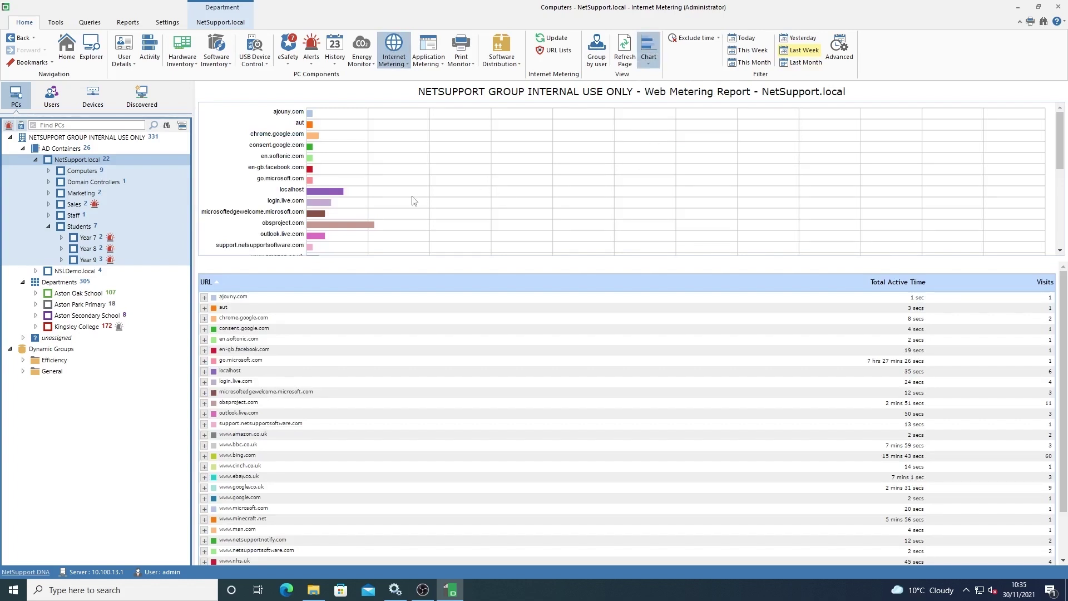
scroll(417, 198, down, 6)
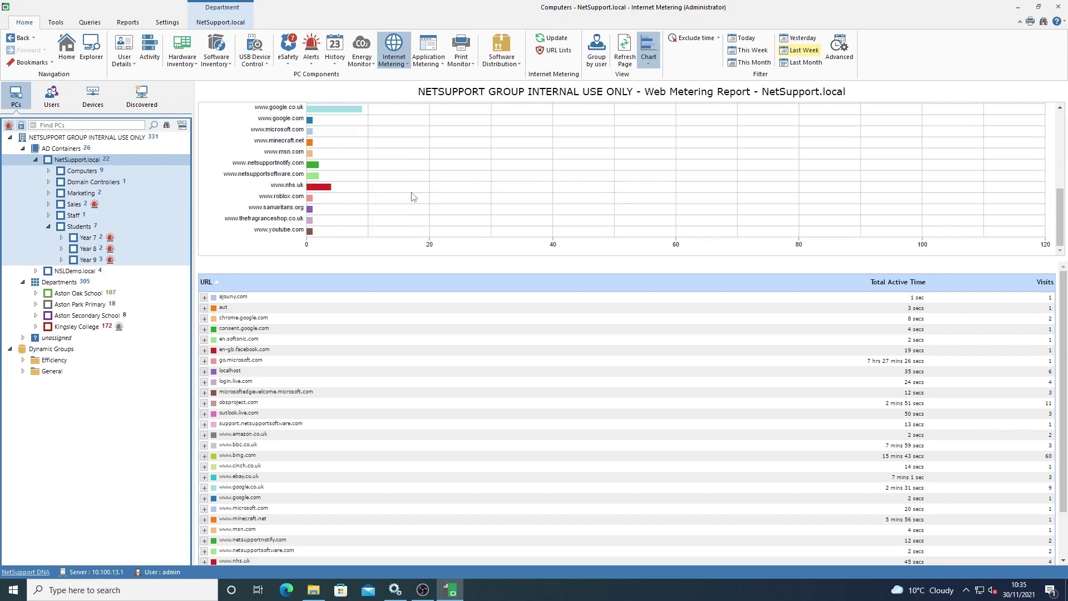
scroll(413, 196, up, 6)
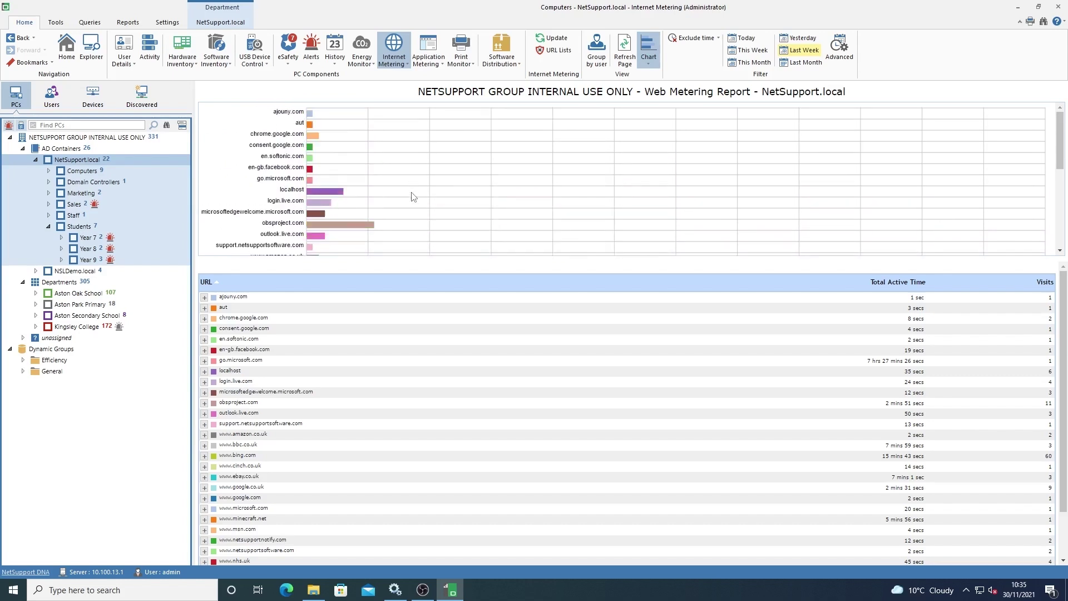
scroll(413, 197, down, 6)
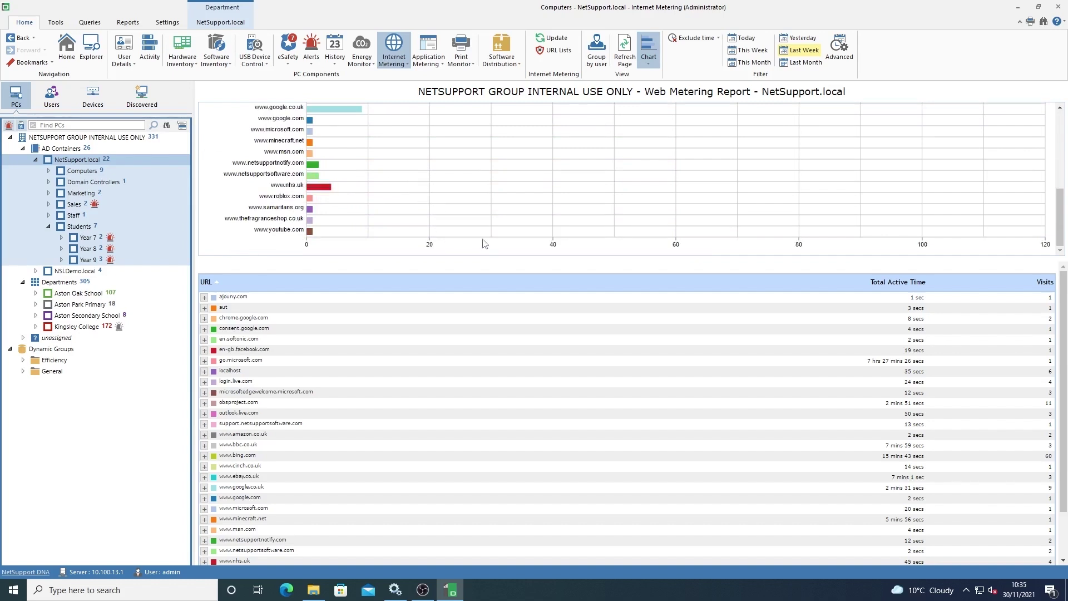
scroll(429, 207, up, 3)
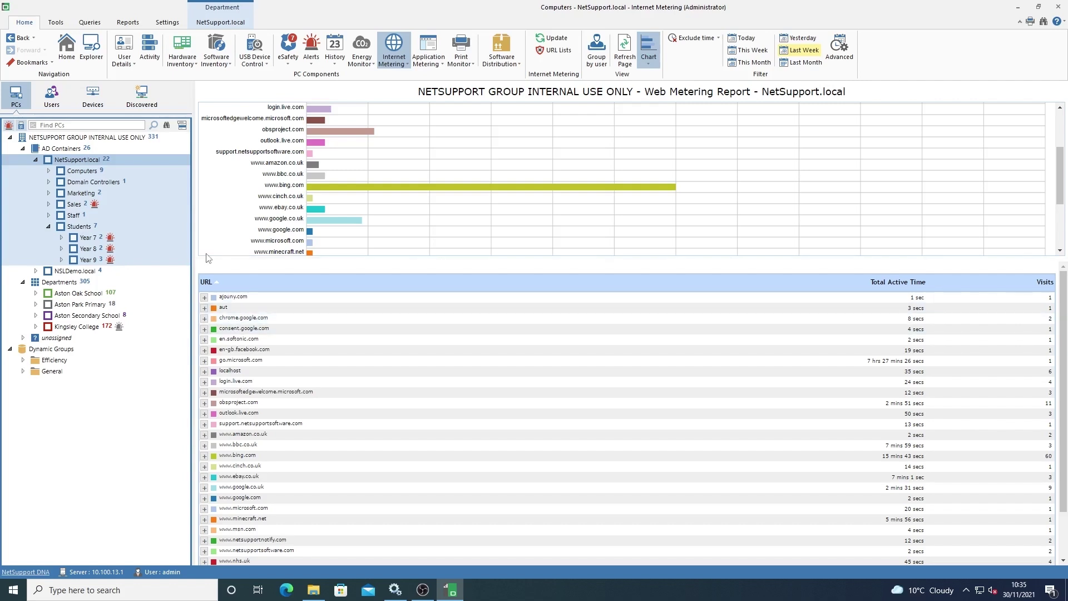
View the web metering reports of the Year 7, Year 8 and Year 9 student groups in turn.
click(88, 239)
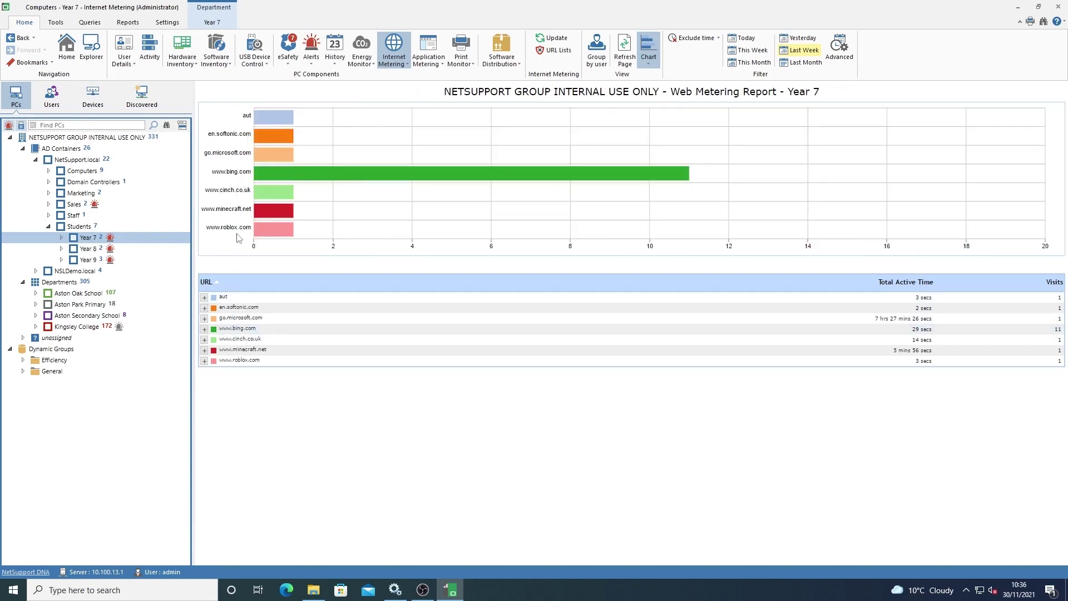
click(89, 248)
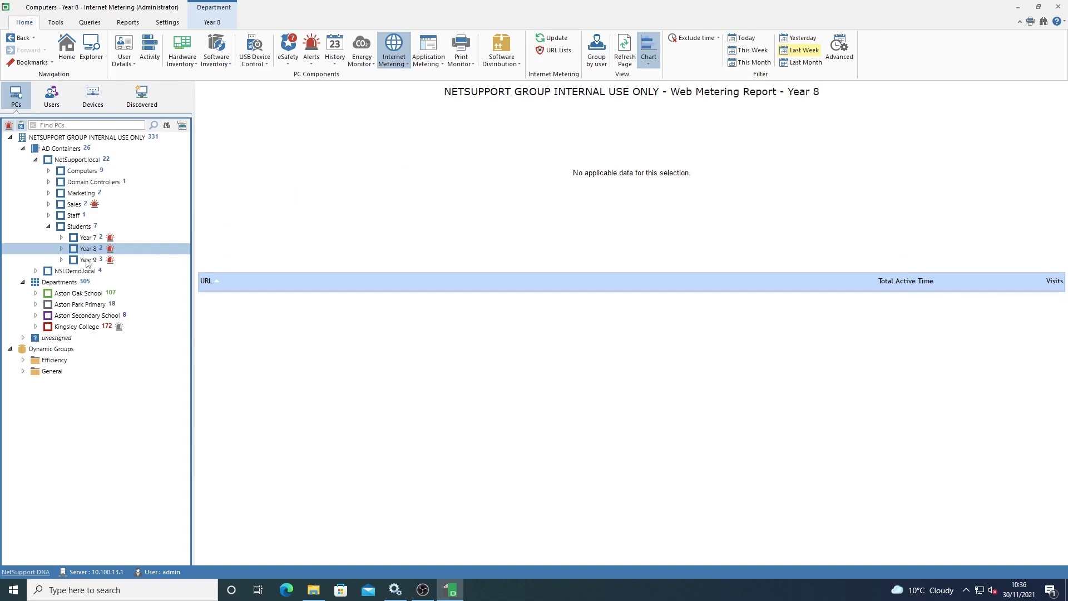
click(87, 260)
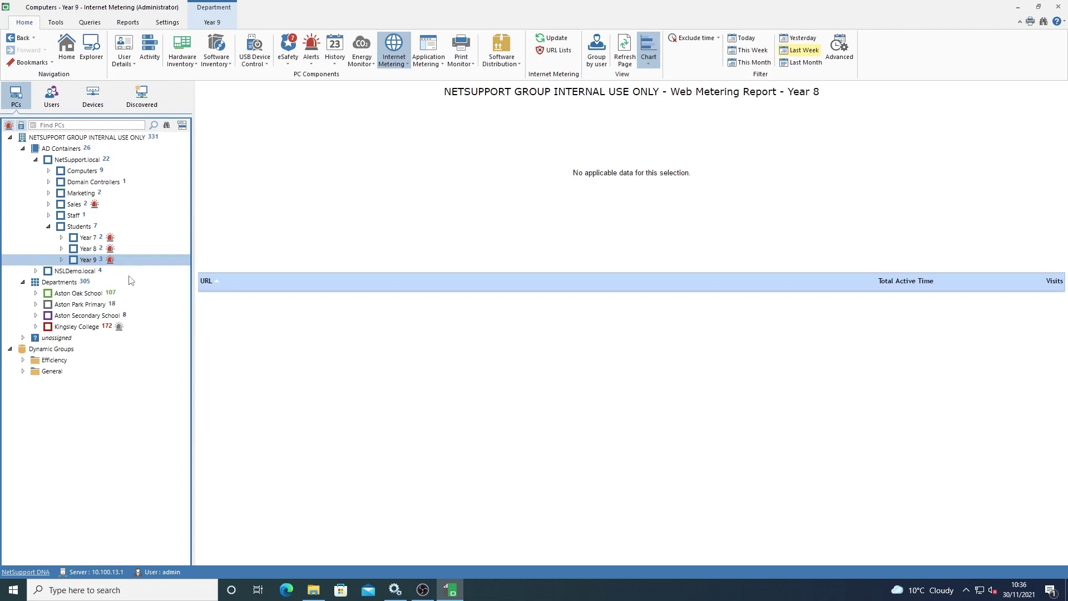
mouse_move(352, 183)
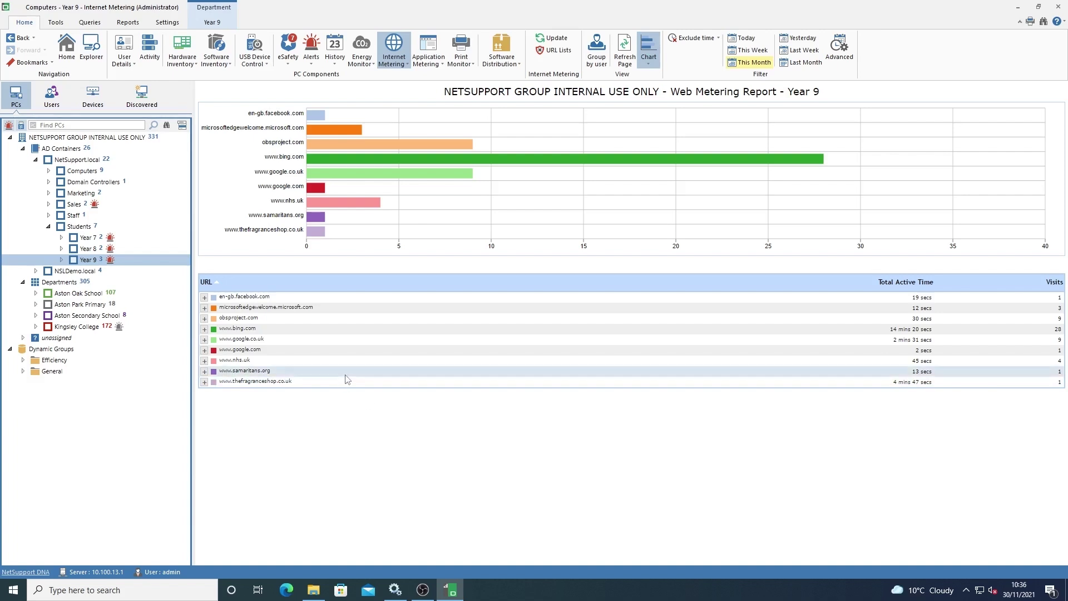
click(204, 361)
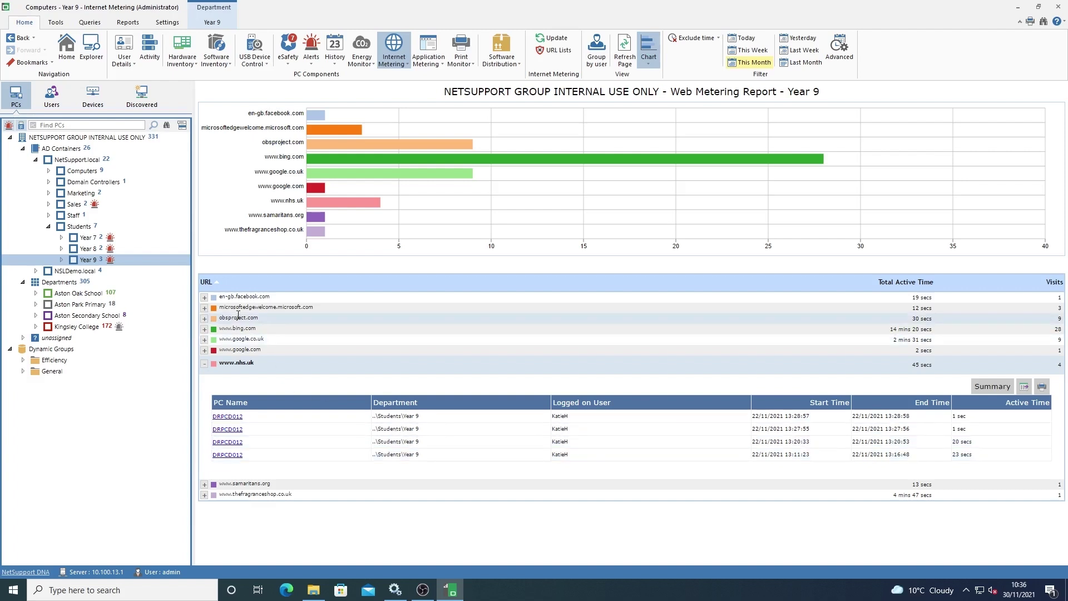
click(204, 297)
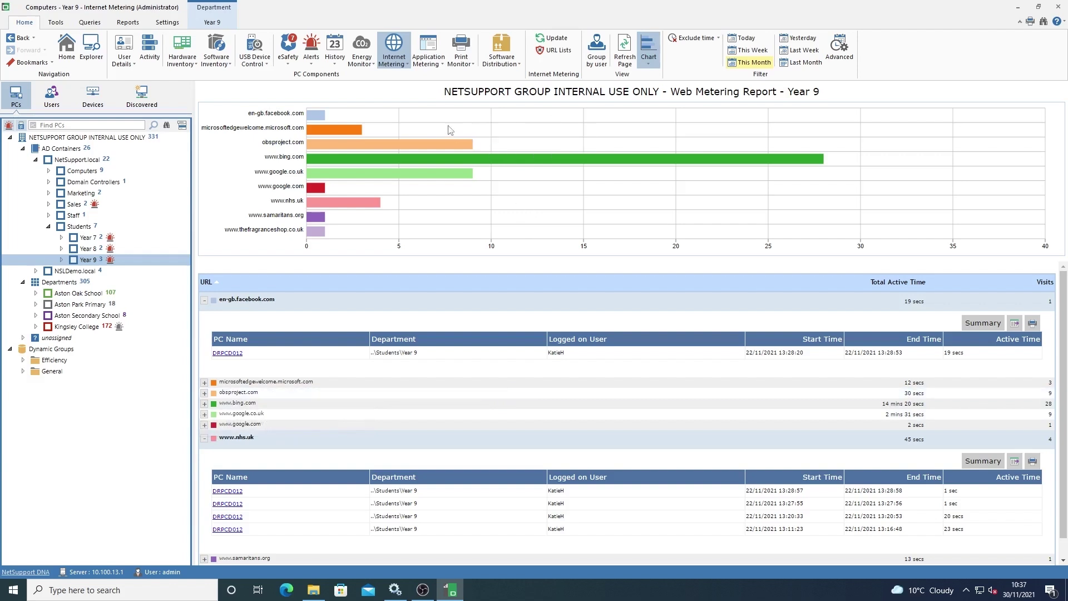
Open the URL lists from Internet Metering and examine the available sites and the options for adding or removing restricted and approved URLs.
click(552, 51)
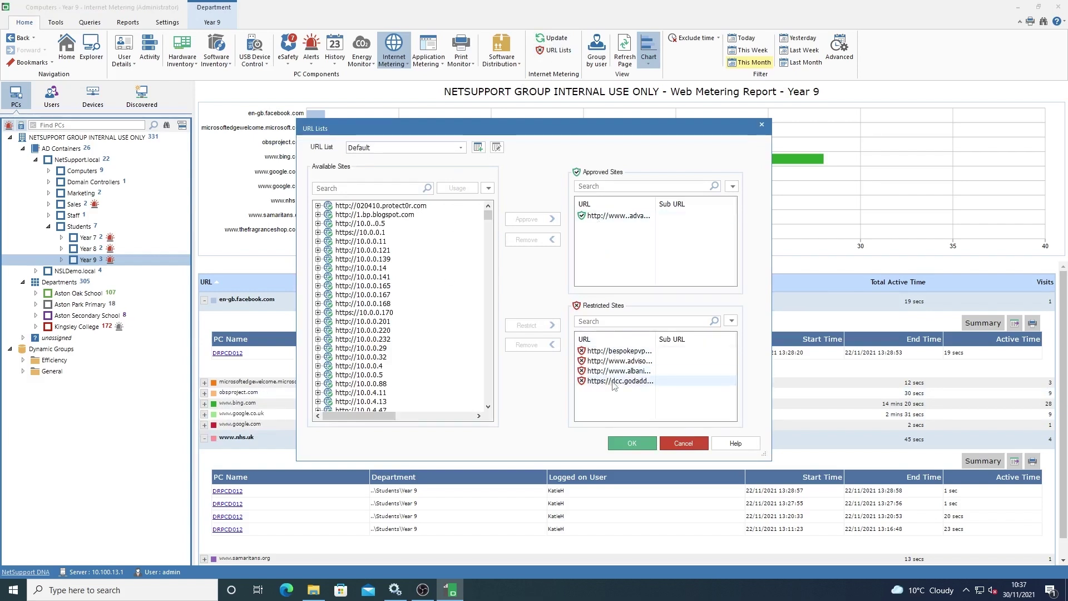
scroll(413, 356, down, 15)
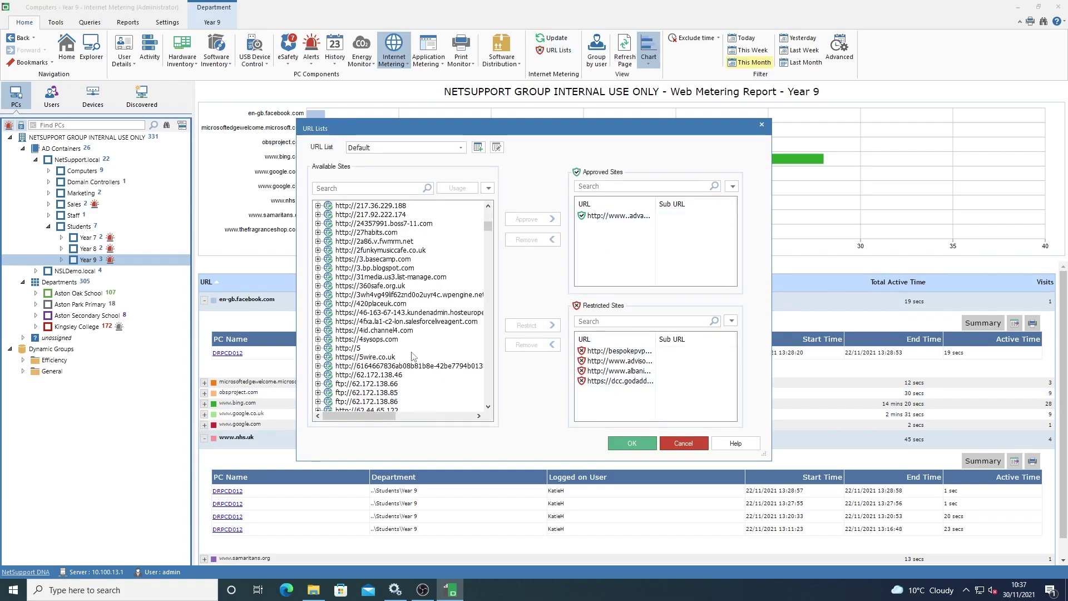
scroll(413, 355, down, 2)
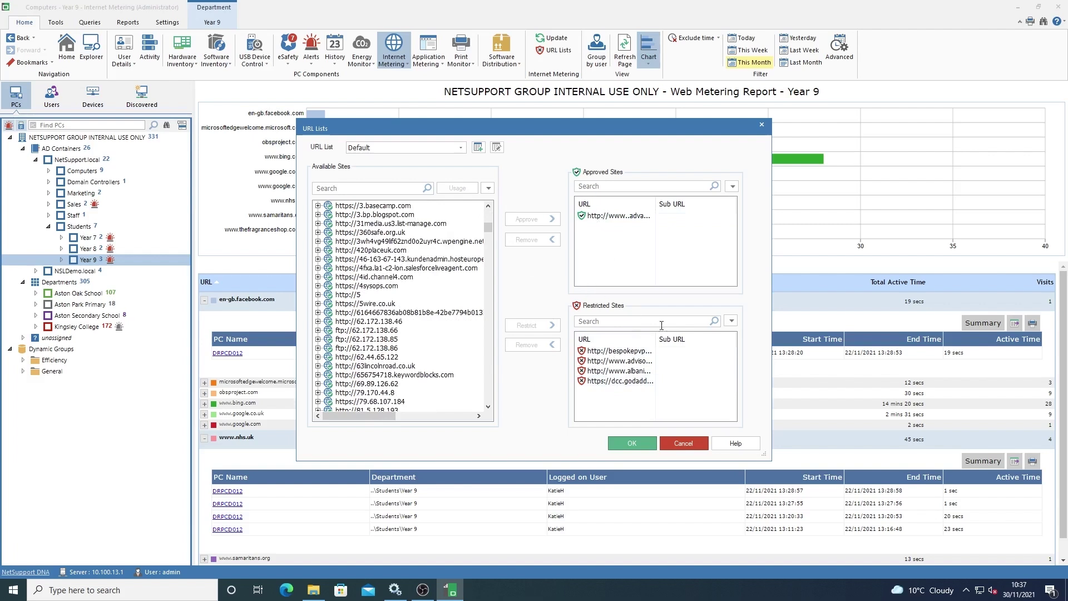
click(732, 321)
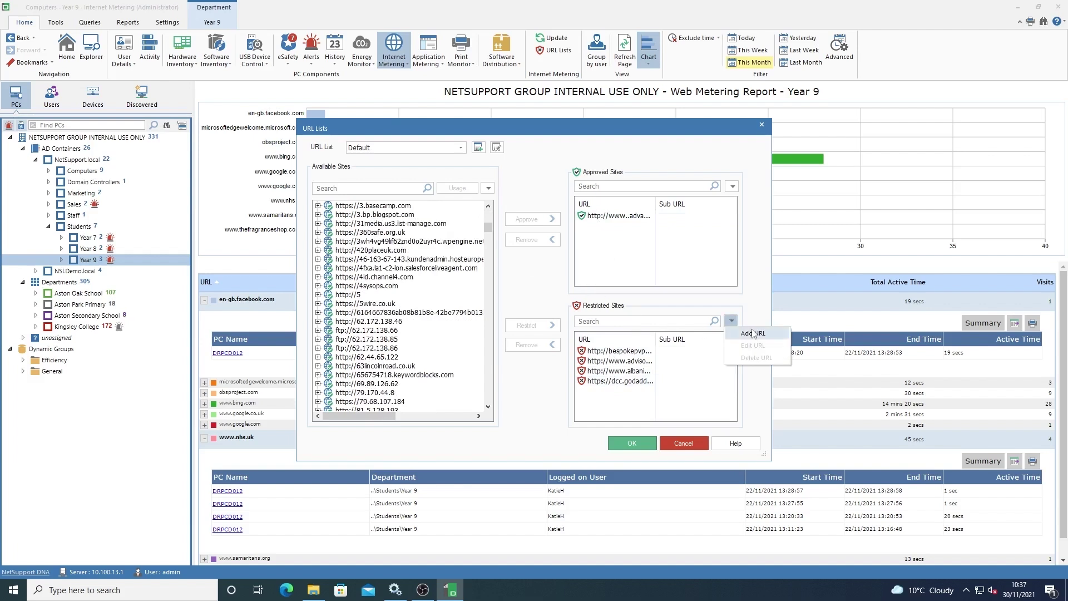
click(732, 186)
click(757, 170)
click(624, 361)
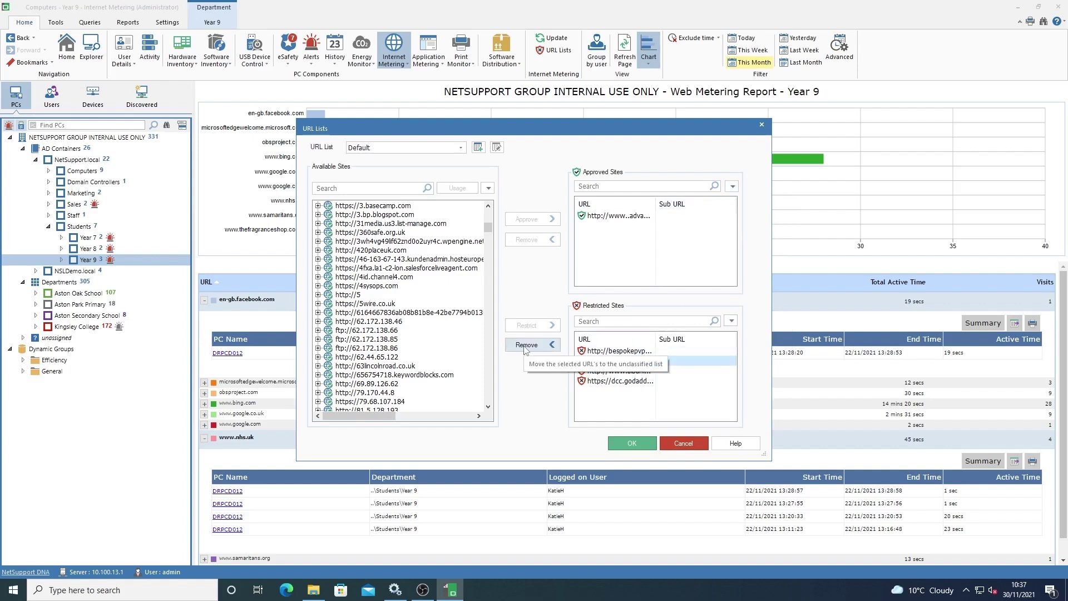
click(374, 362)
scroll(373, 364, down, 6)
scroll(373, 364, down, 2)
scroll(373, 381, down, 6)
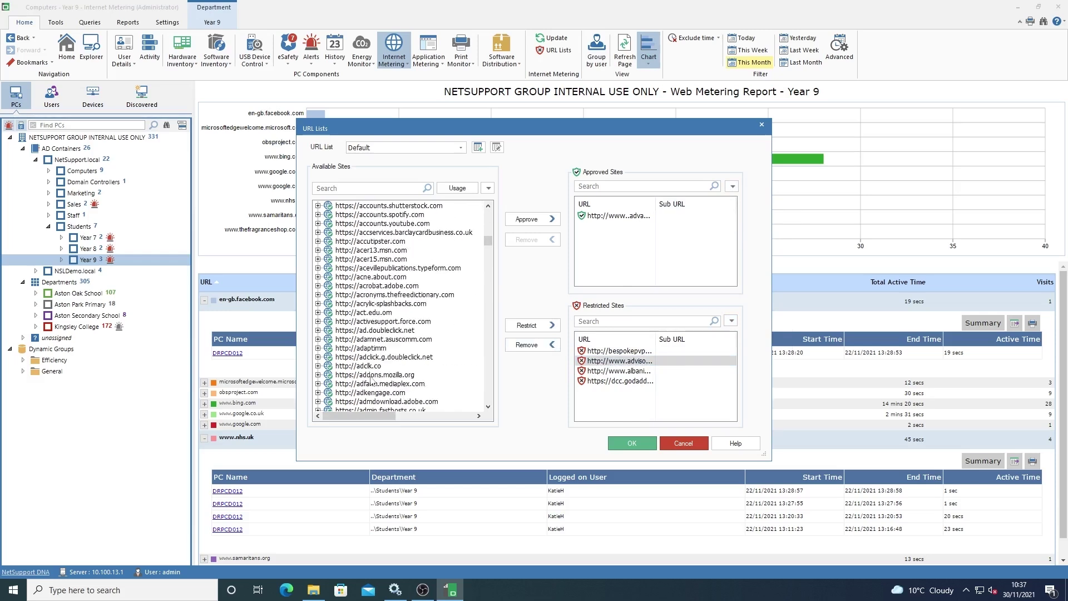
scroll(373, 381, down, 4)
click(378, 359)
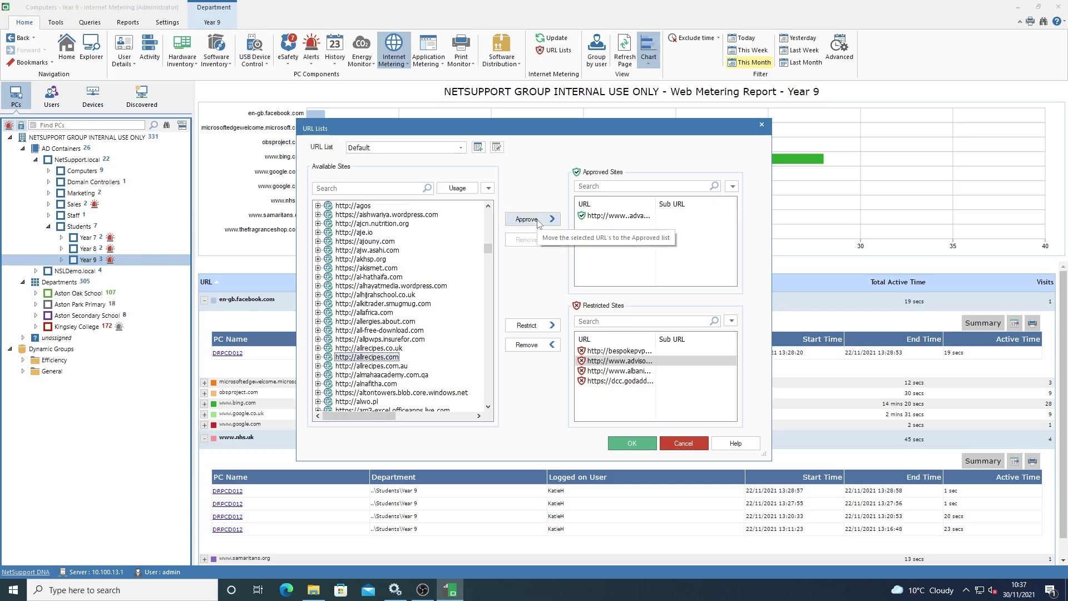
click(678, 444)
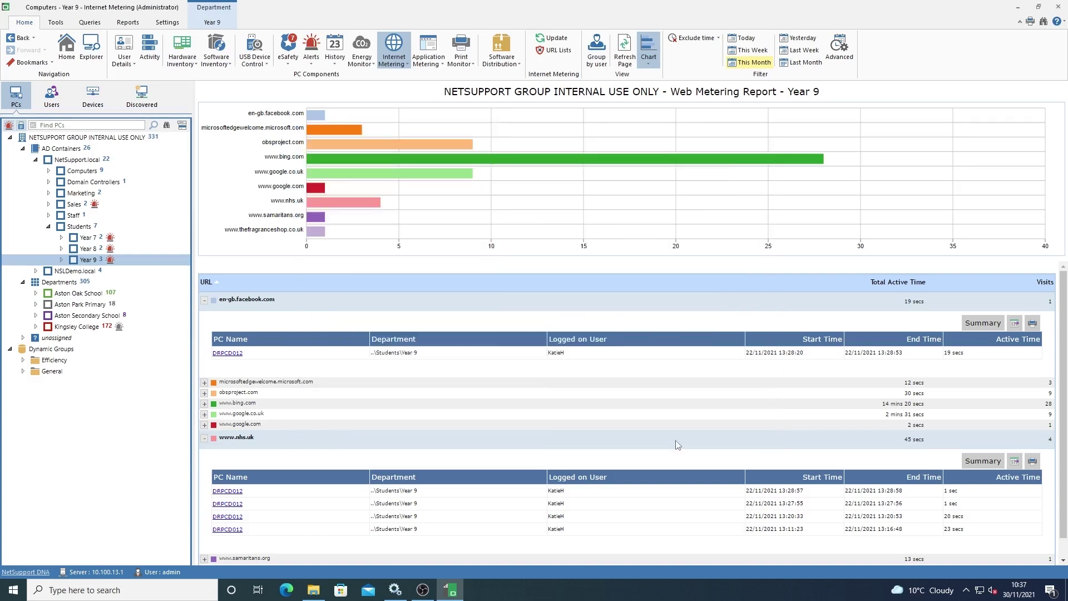
click(204, 300)
click(205, 364)
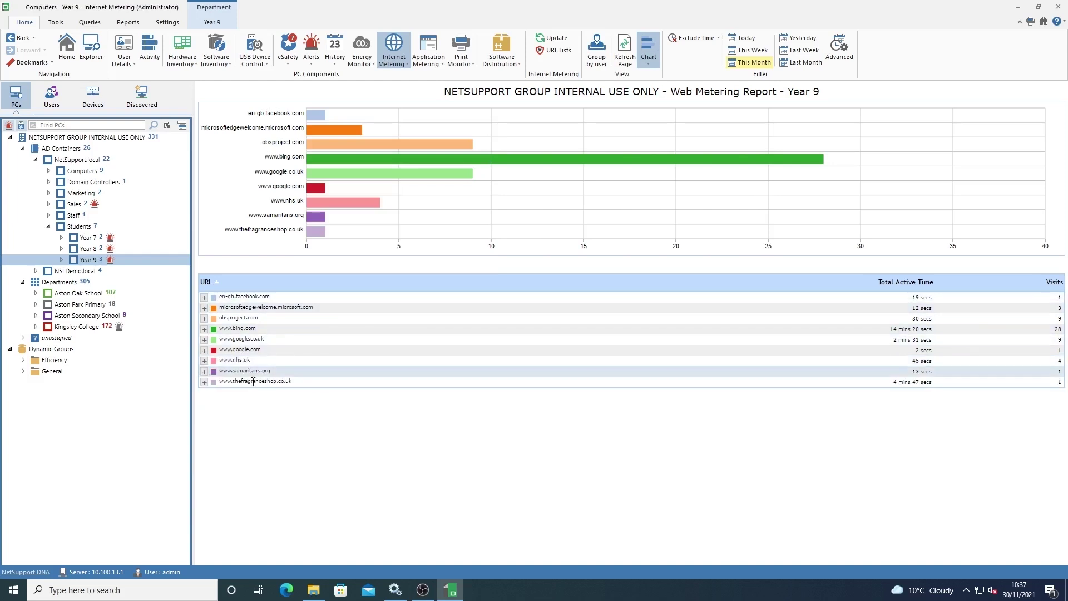
Open the URL lists from Internet Metering and view the approved and restricted sites of the Year 9 list.
click(204, 371)
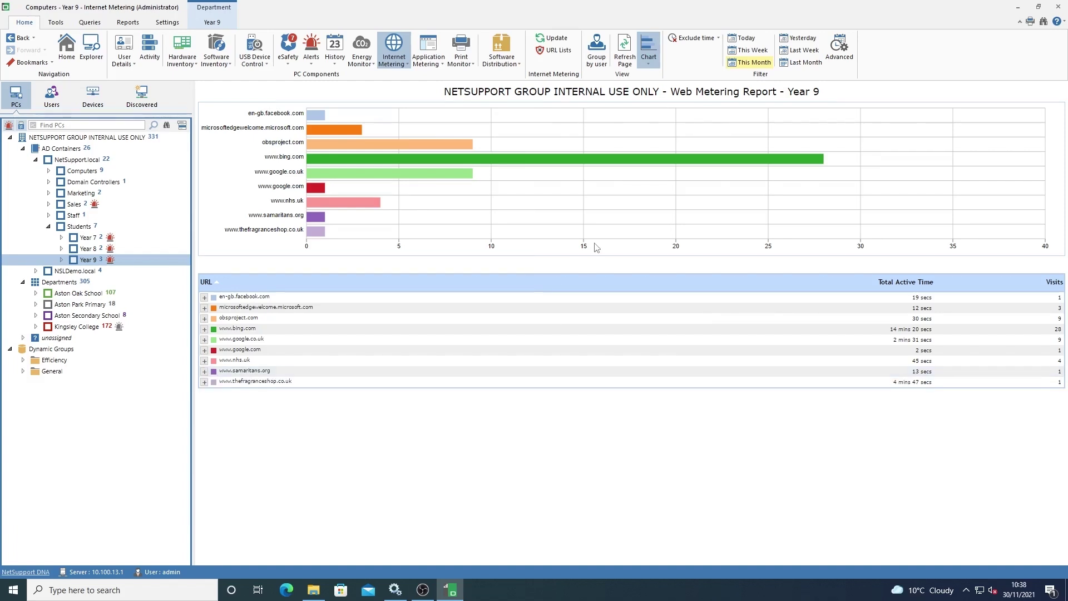
click(557, 52)
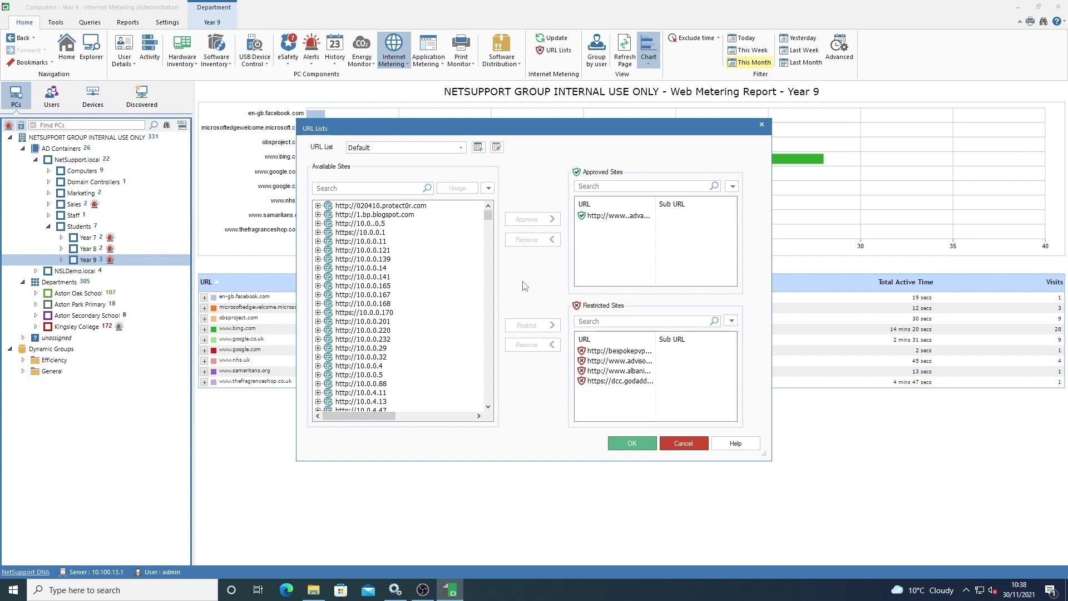
scroll(454, 336, down, 5)
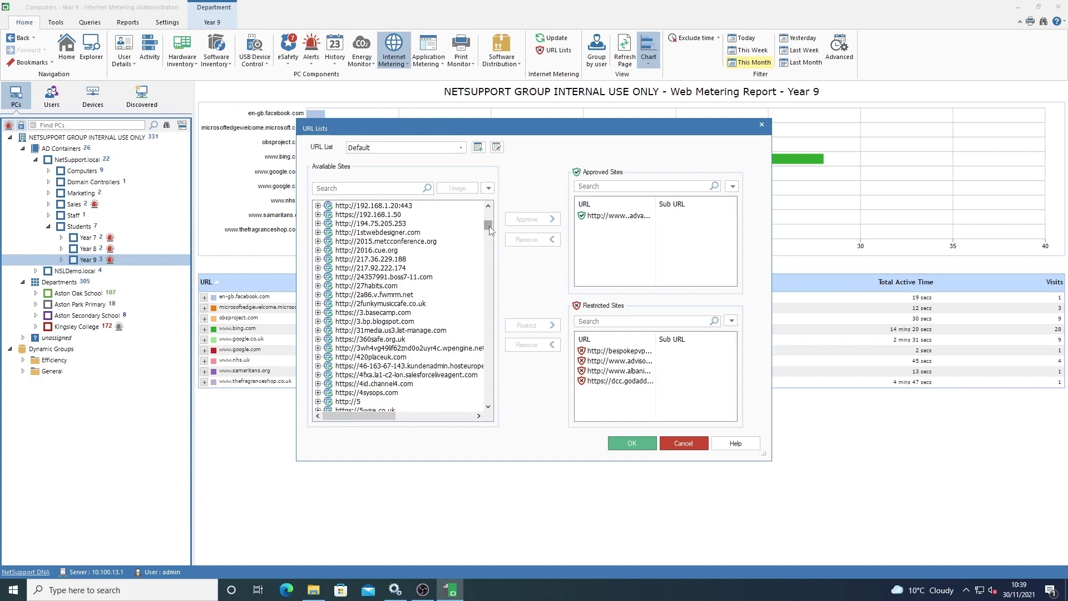
click(384, 151)
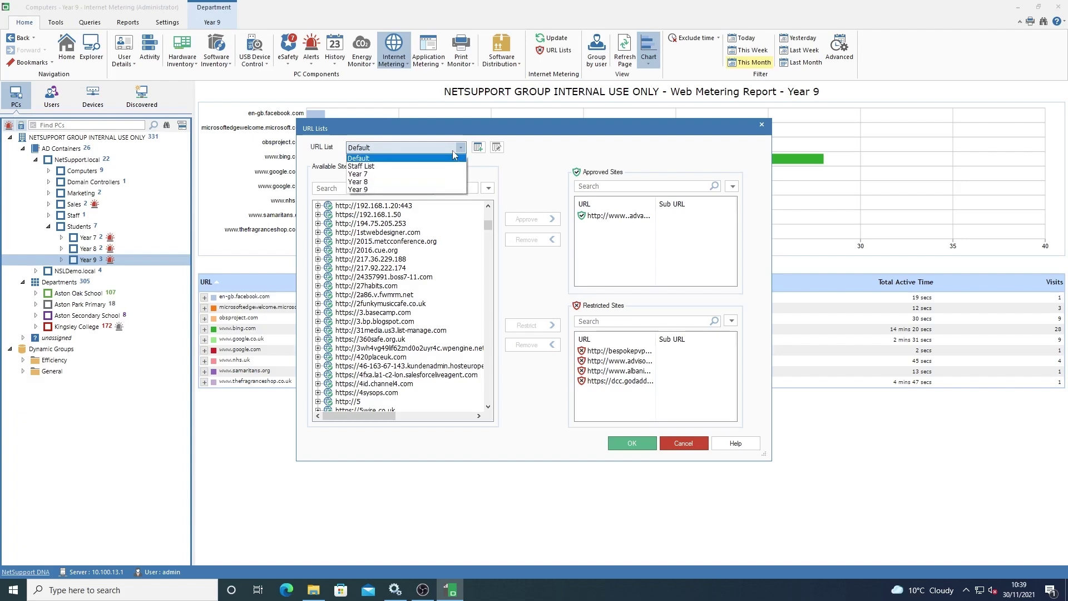
click(367, 190)
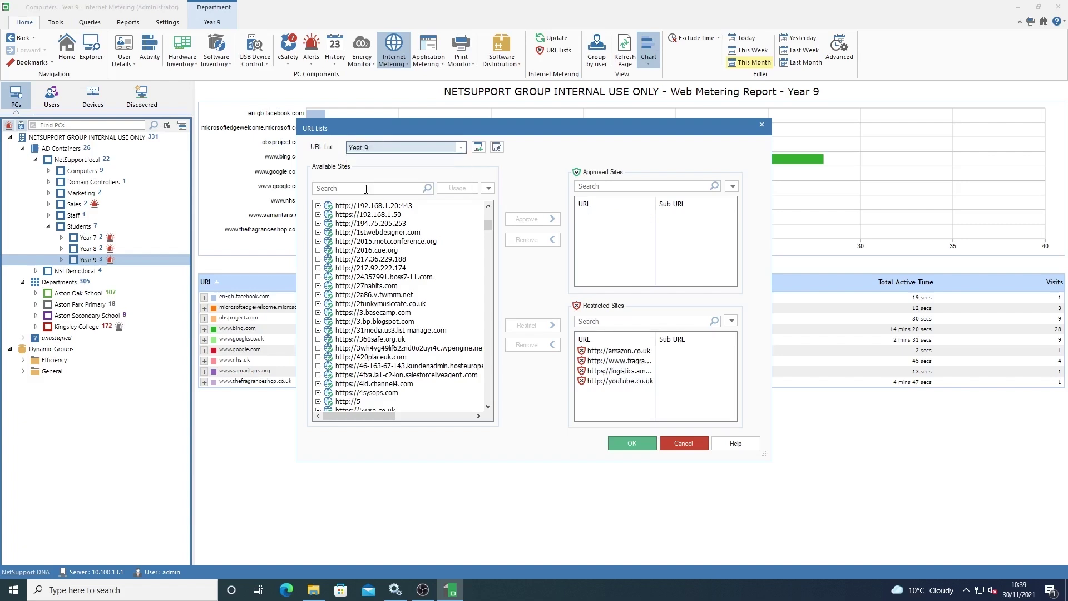
Start a new URL list to review the existing lists it can be copied from, and cancel without creating it.
click(478, 150)
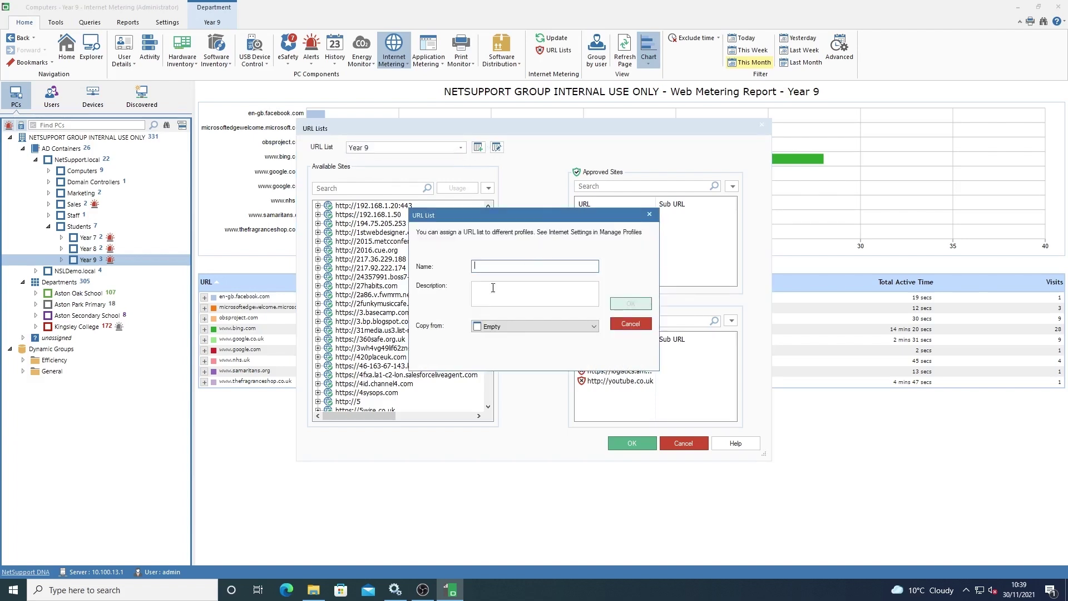
click(488, 332)
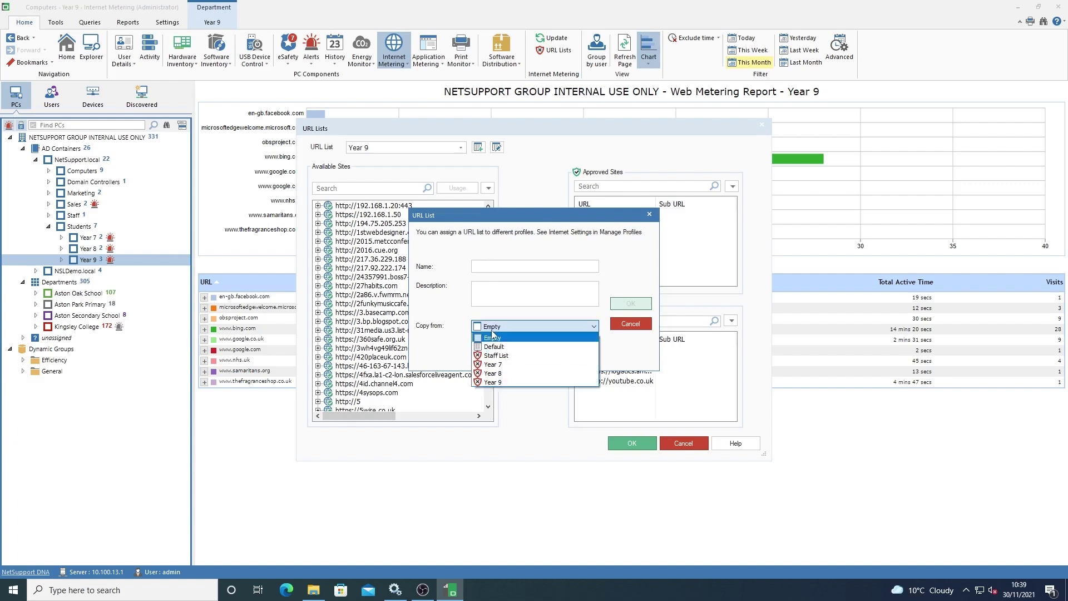
click(458, 310)
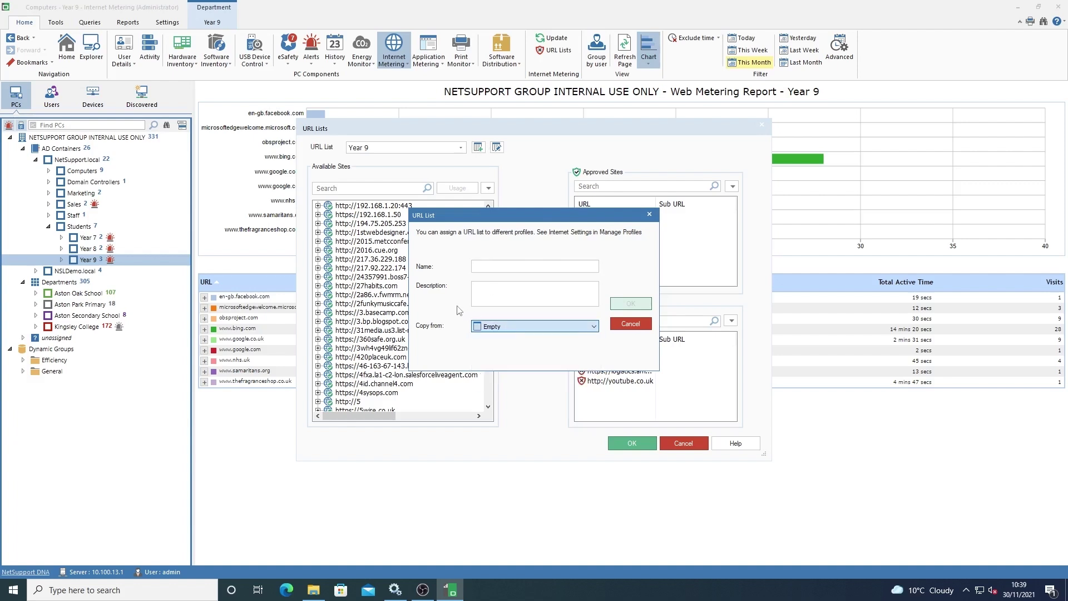
click(632, 324)
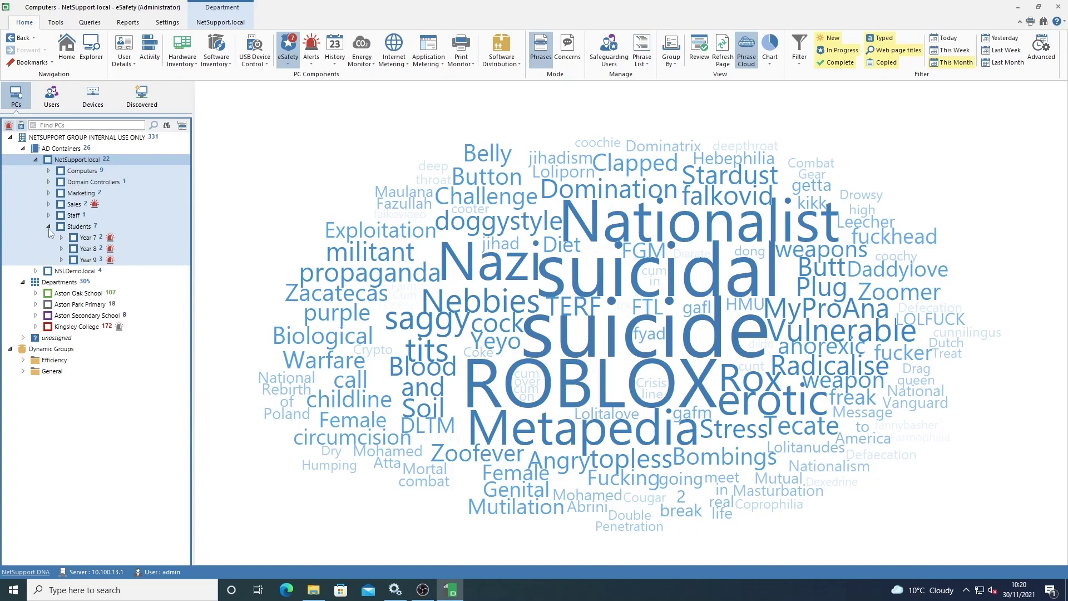
Show the eSafety phrase cloud for the Students container in the PCs hierarchy and for Students in the Users hierarchy.
double_click(79, 226)
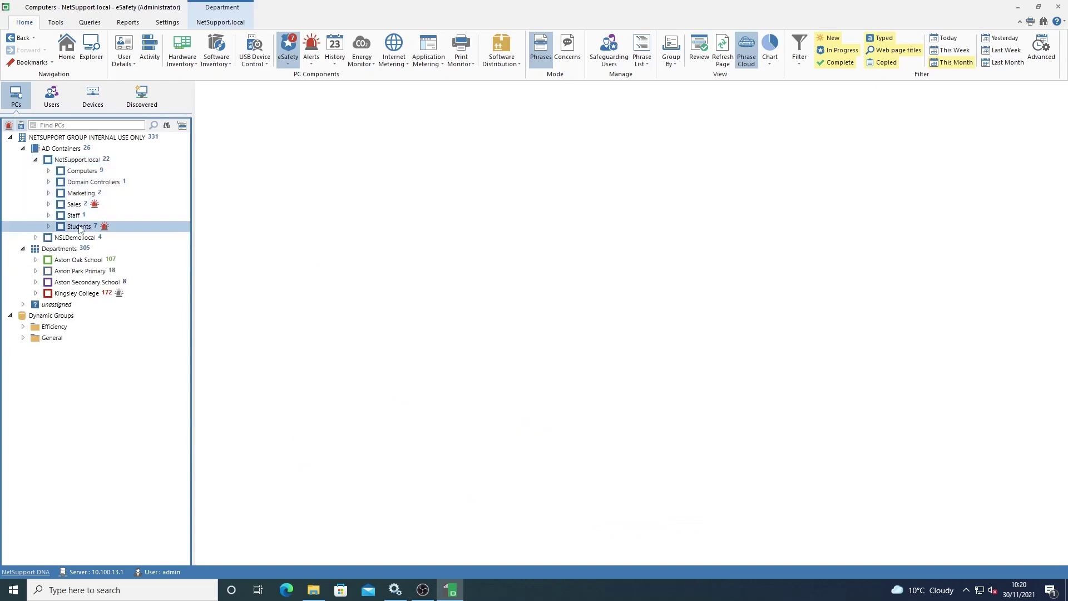
click(49, 226)
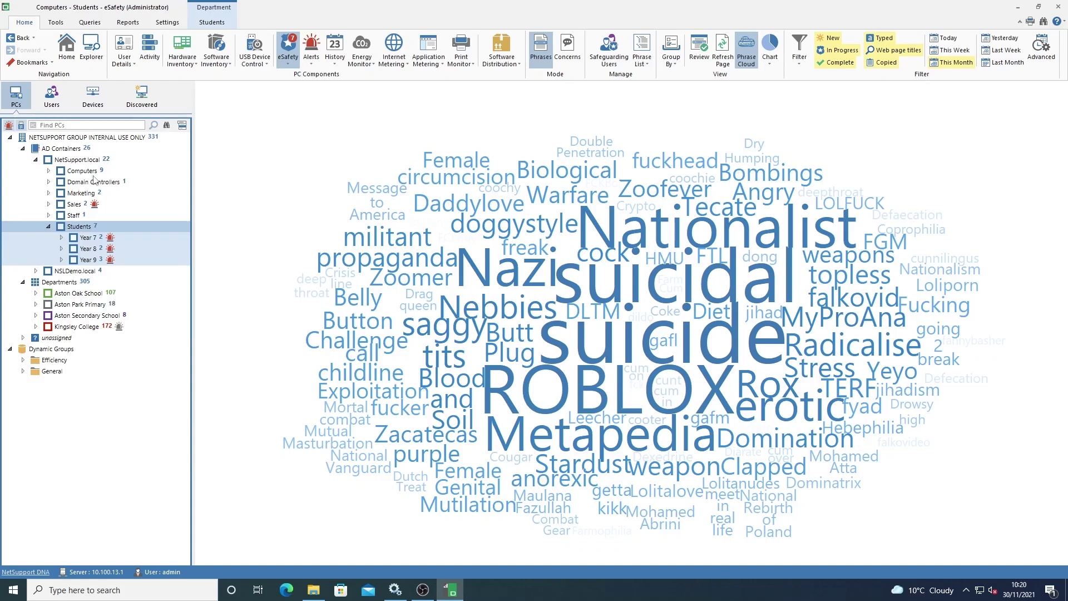
click(52, 96)
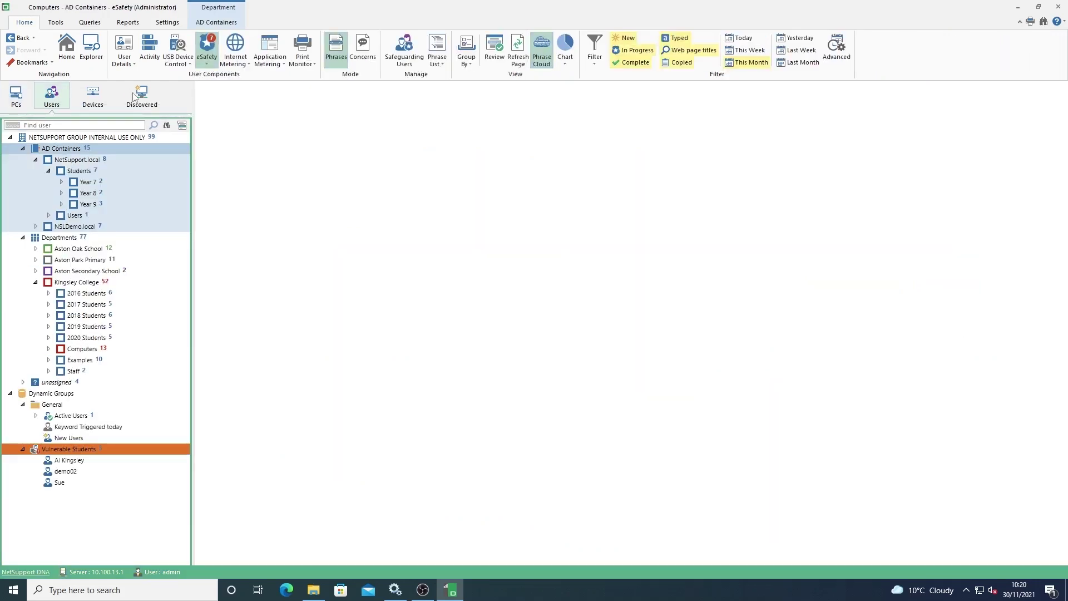
click(64, 173)
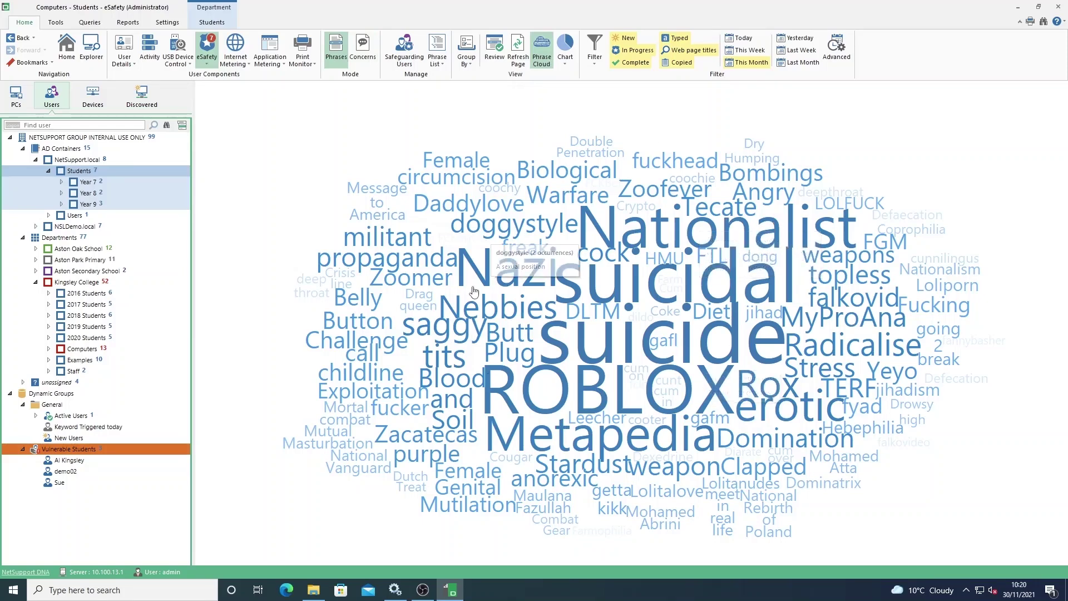
View the phrase cloud descriptions of Nebbies and militant propaganda, and review the triggered phrase details of militant propaganda.
mouse_move(492, 277)
mouse_move(469, 315)
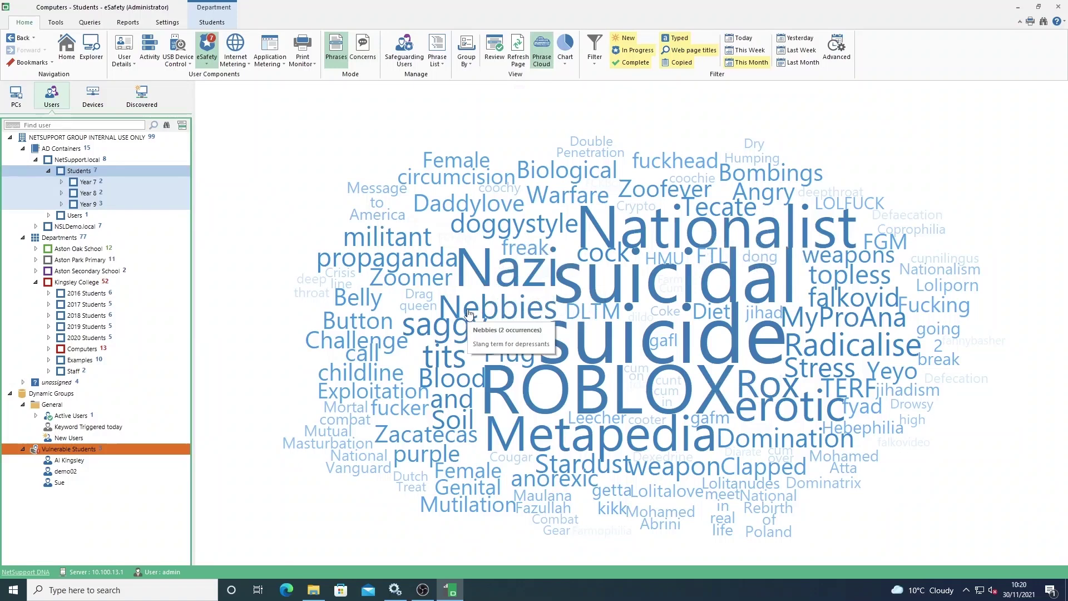
mouse_move(392, 262)
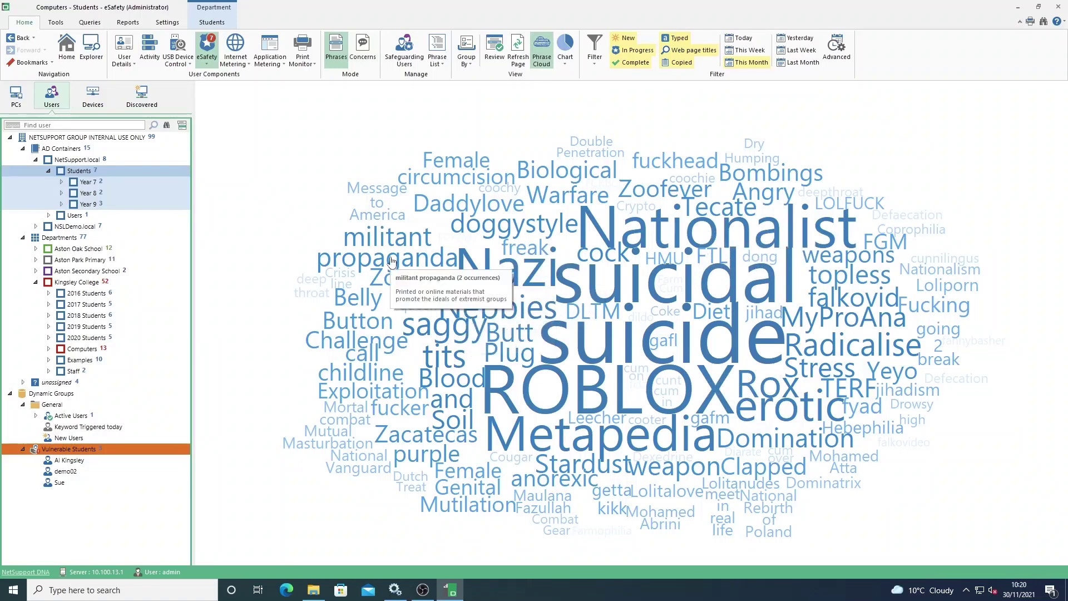
right_click(391, 258)
click(374, 266)
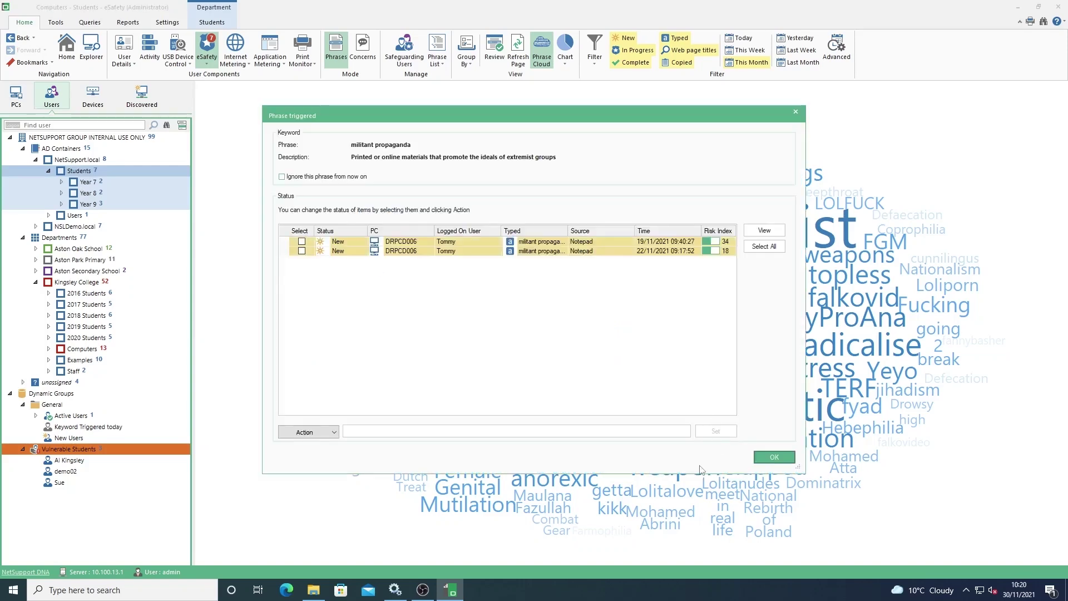
click(774, 457)
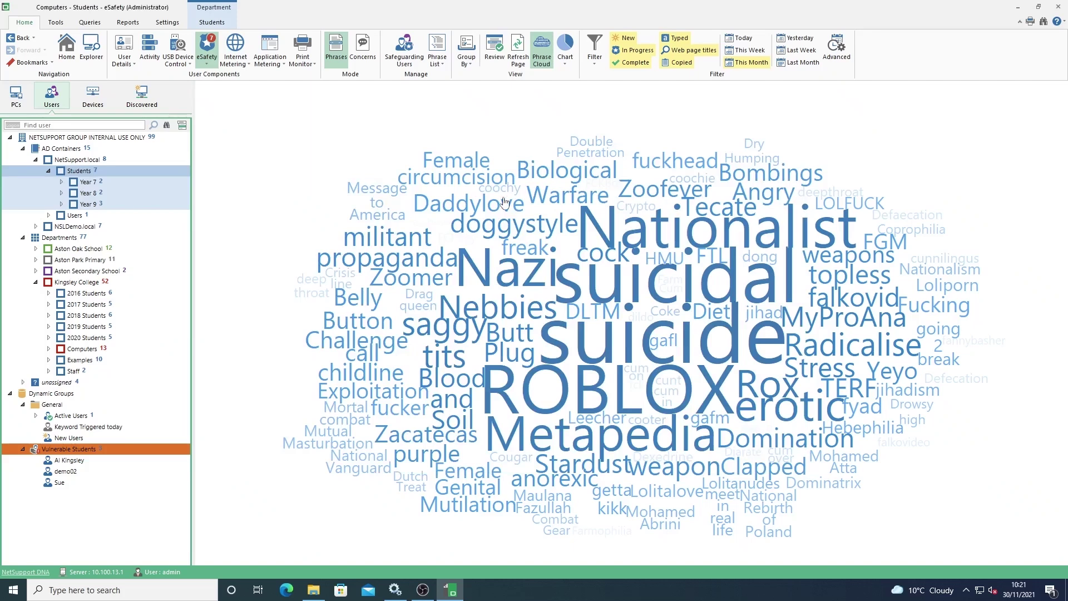
Open the eSafety keywords and phrases list and examine the predefined phrases with their categories, priorities and descriptions.
click(211, 65)
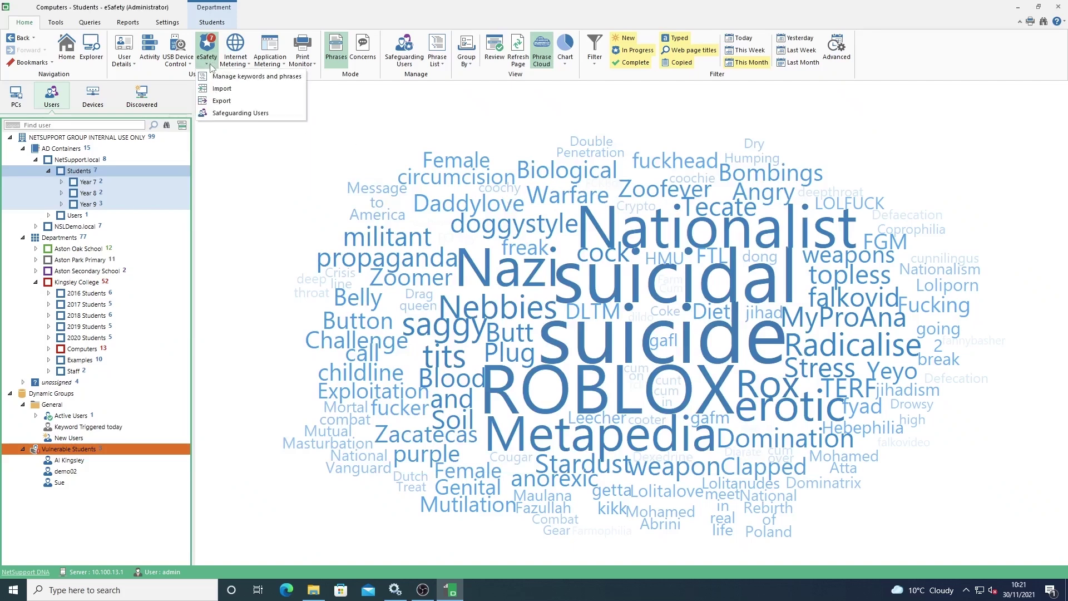
click(242, 77)
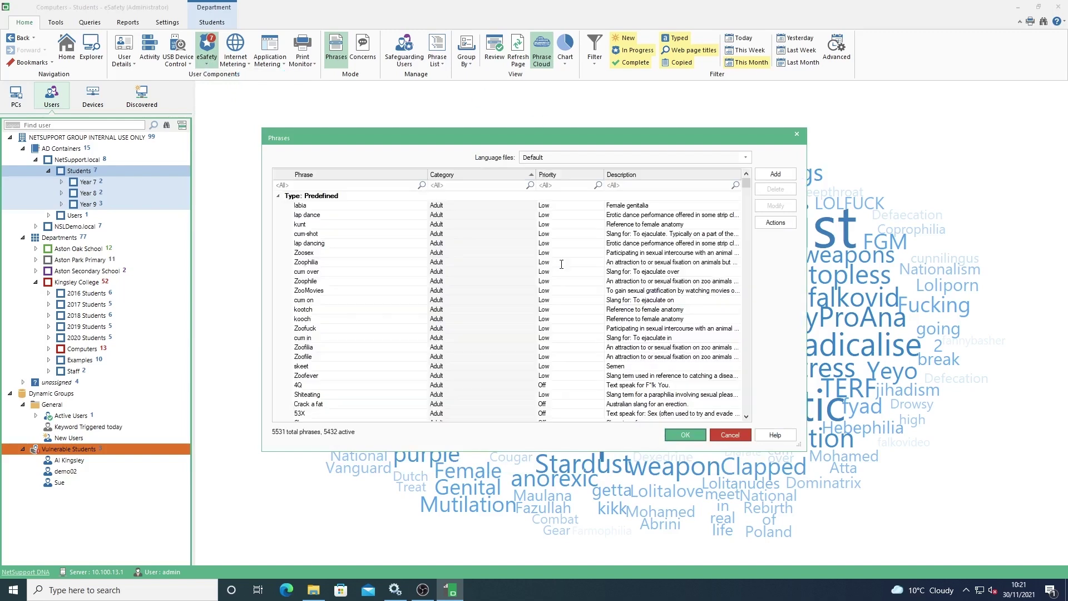
scroll(394, 323, down, 7)
scroll(394, 326, down, 7)
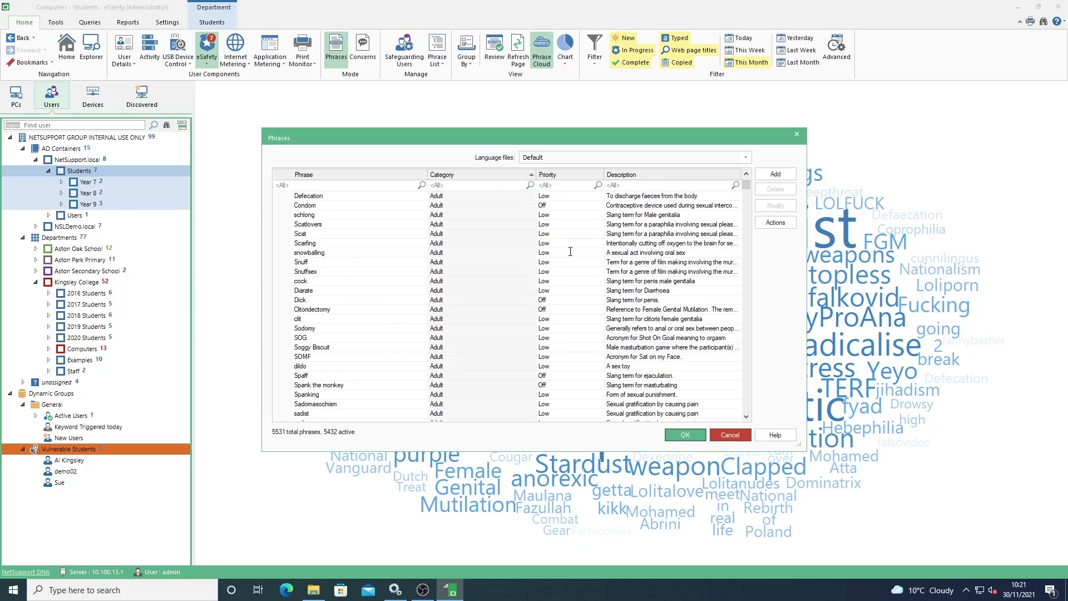
scroll(359, 323, down, 3)
scroll(356, 327, up, 4)
scroll(358, 327, up, 10)
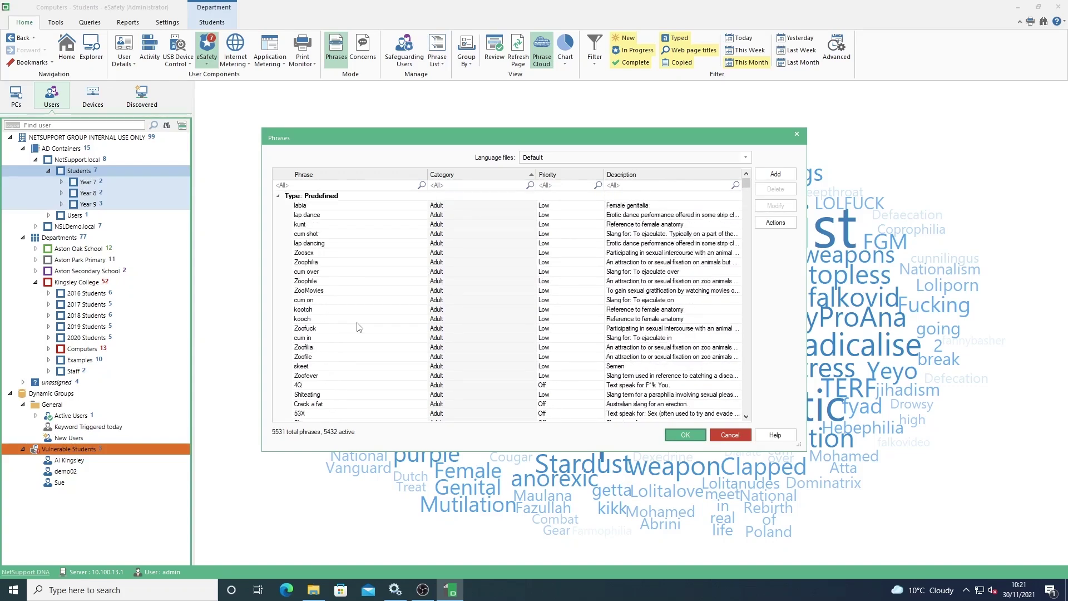
scroll(359, 327, down, 4)
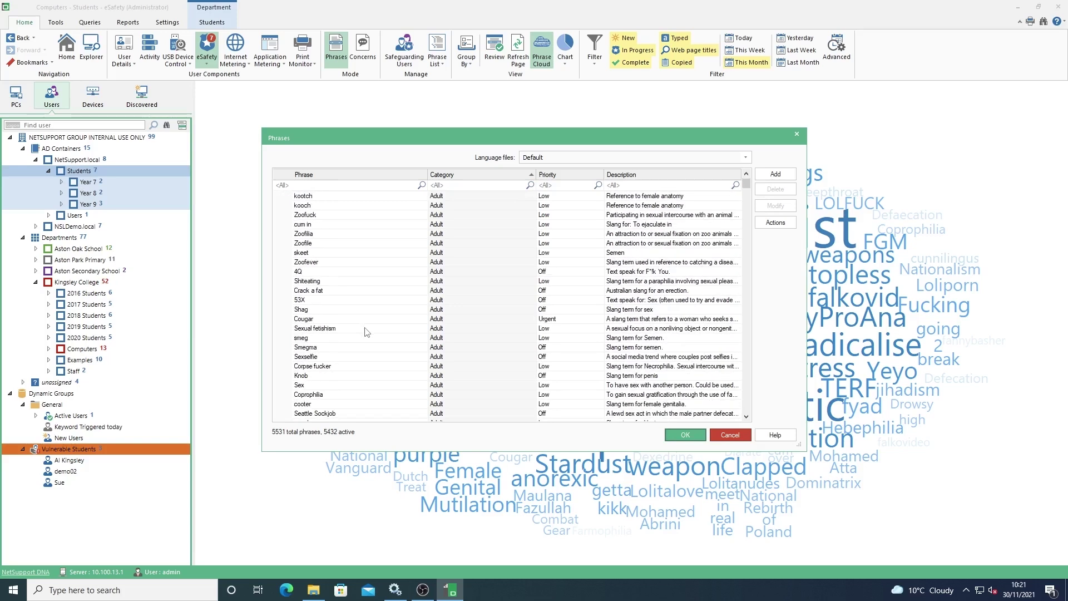
scroll(367, 332, down, 5)
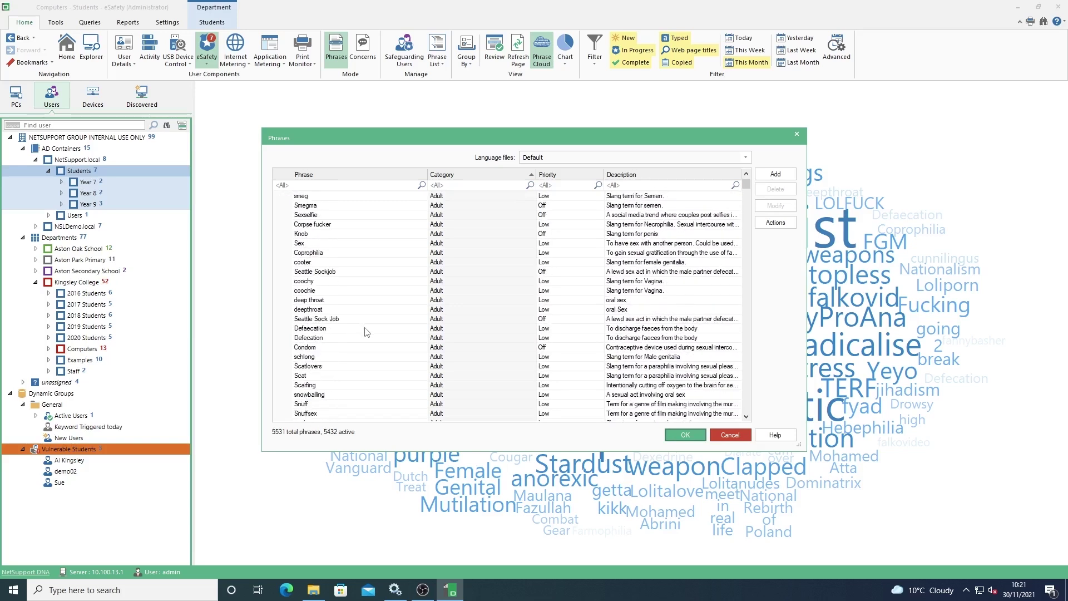
scroll(367, 332, down, 8)
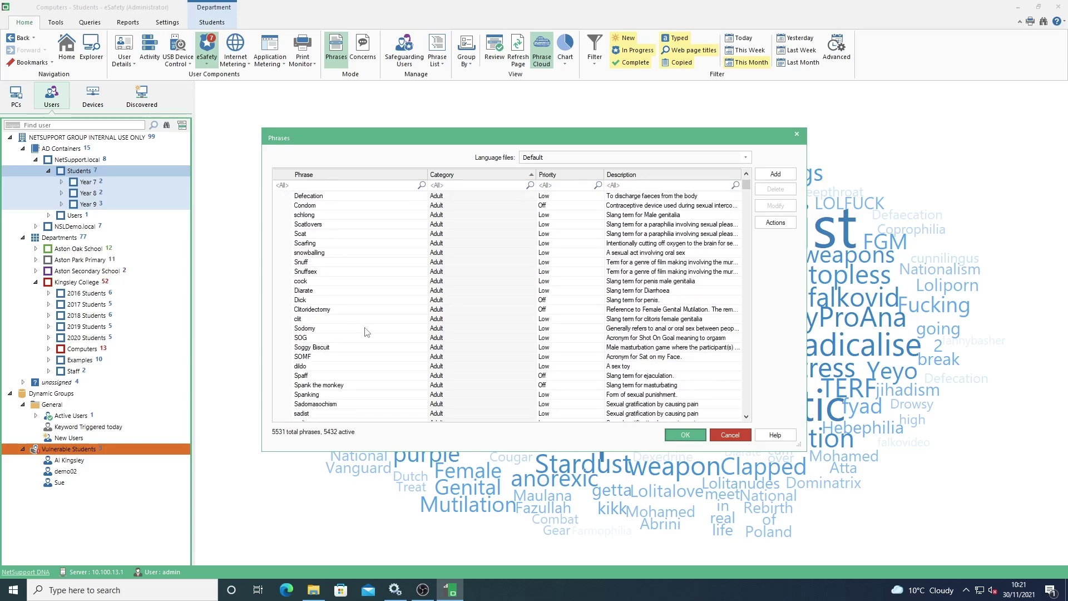
scroll(367, 332, down, 2)
scroll(367, 332, down, 6)
scroll(367, 332, down, 2)
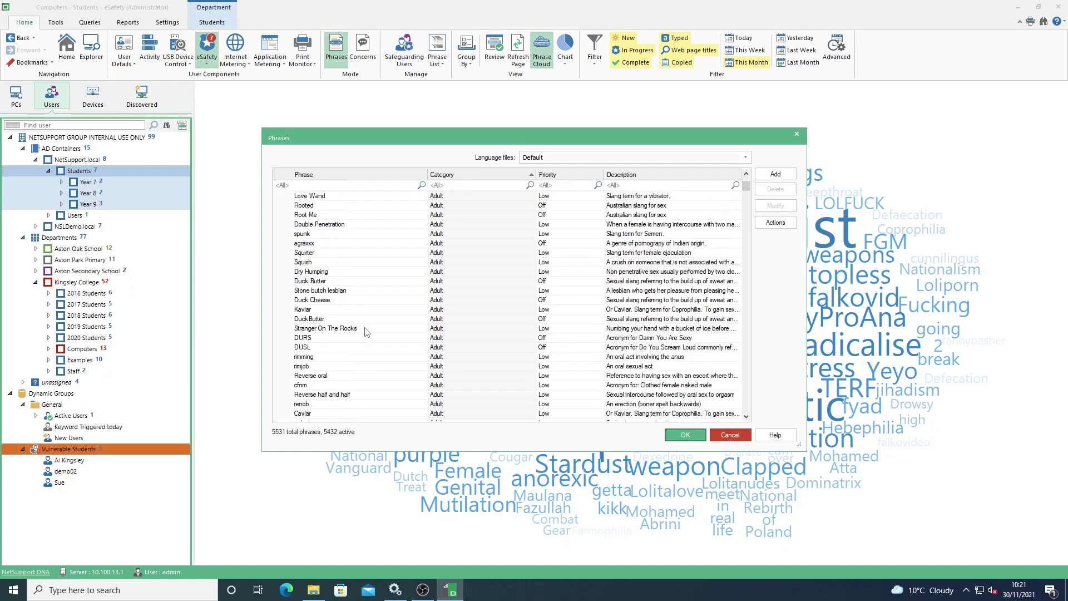
Add a phrase "Example" with the description "Description", the Radicalisation category and High priority.
click(775, 175)
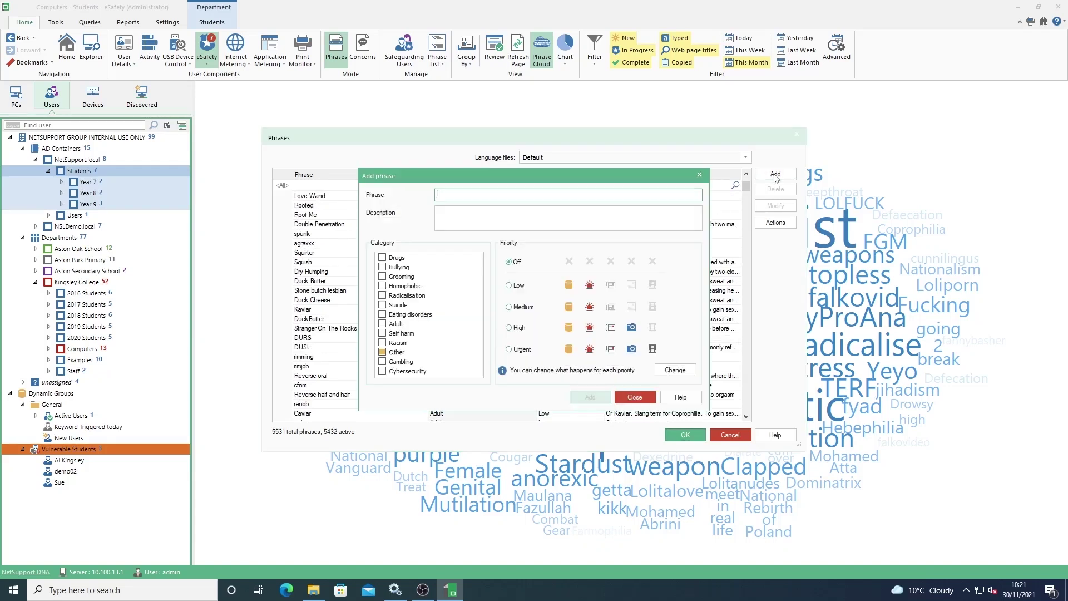
text(Example)
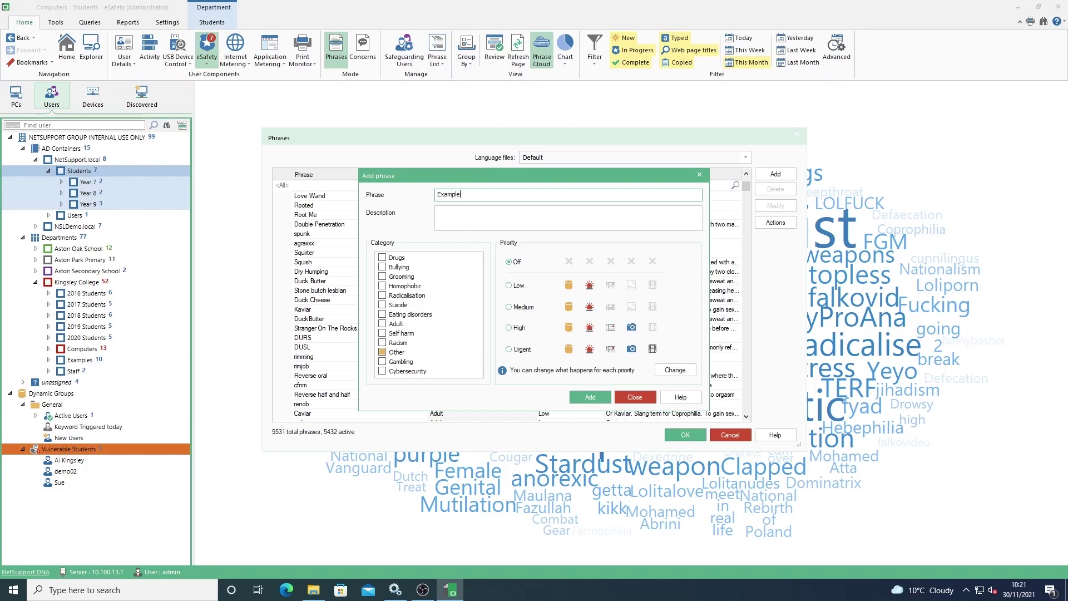
click(458, 213)
text(Description)
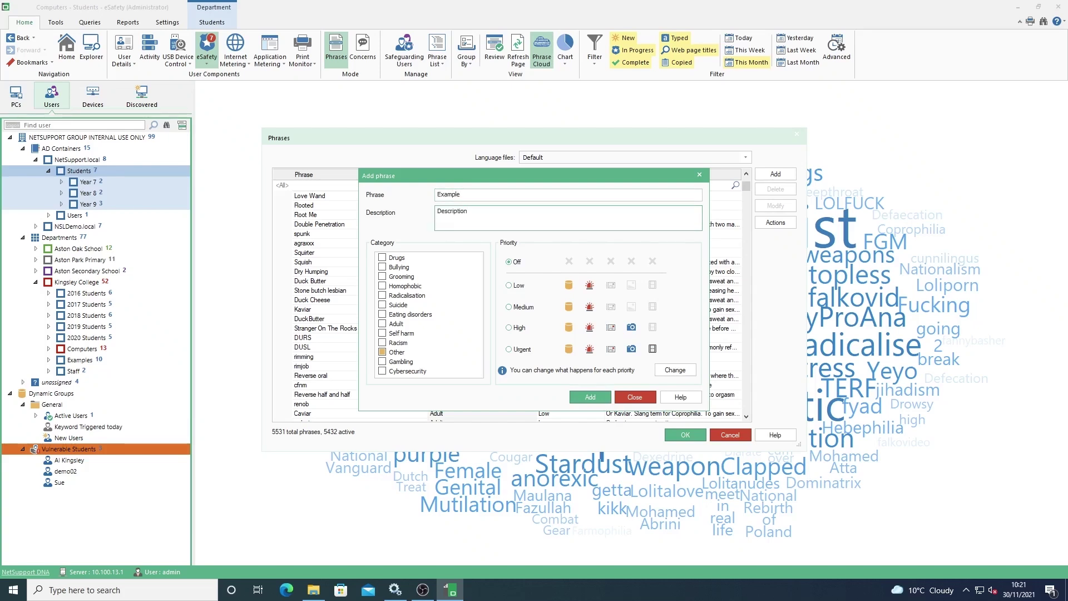
click(406, 295)
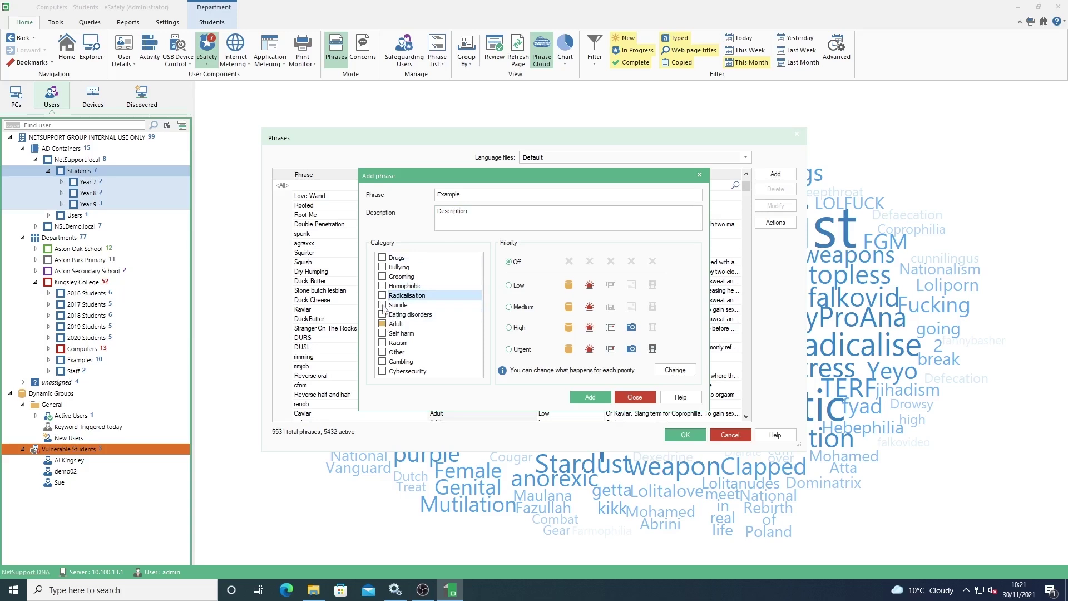
click(508, 327)
click(590, 398)
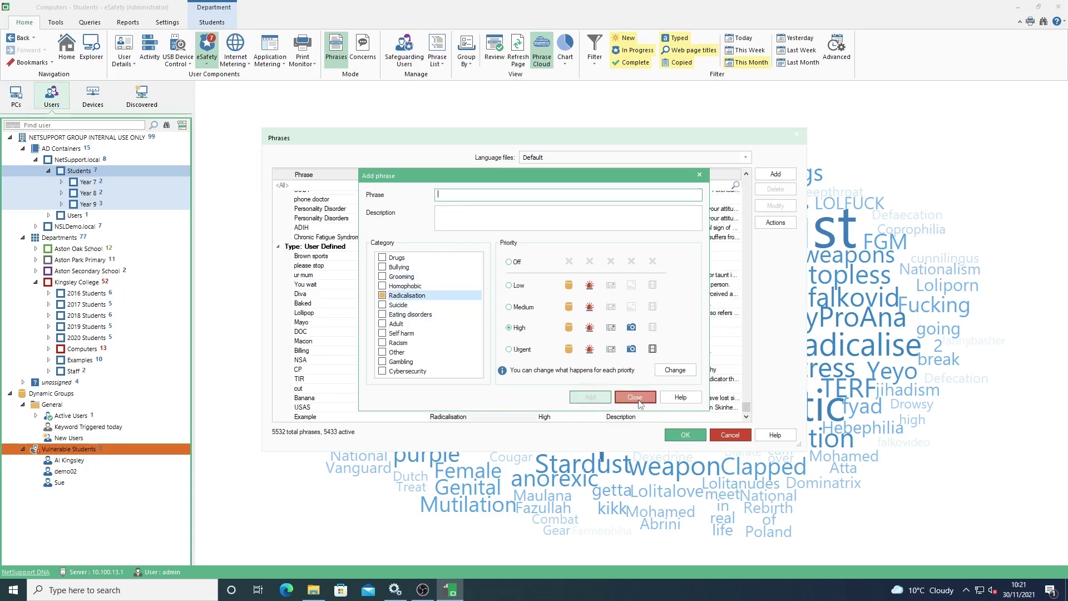
click(637, 398)
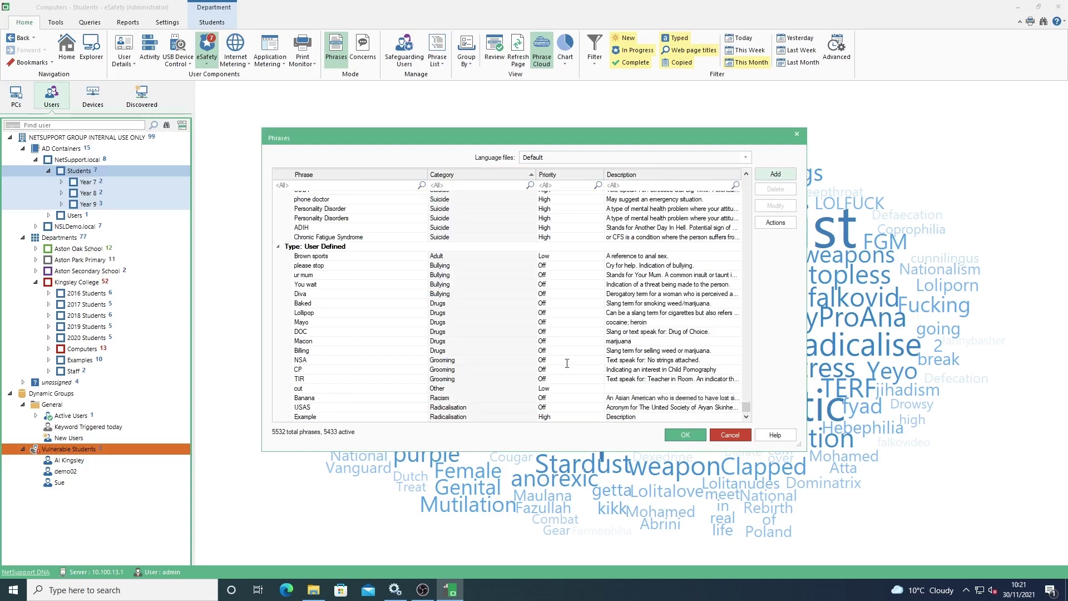
Review the user-defined phrases and load the German, Arabic, Italian, Lithuanian and Polish language packs alongside the Default phrases.
scroll(490, 356, up, 5)
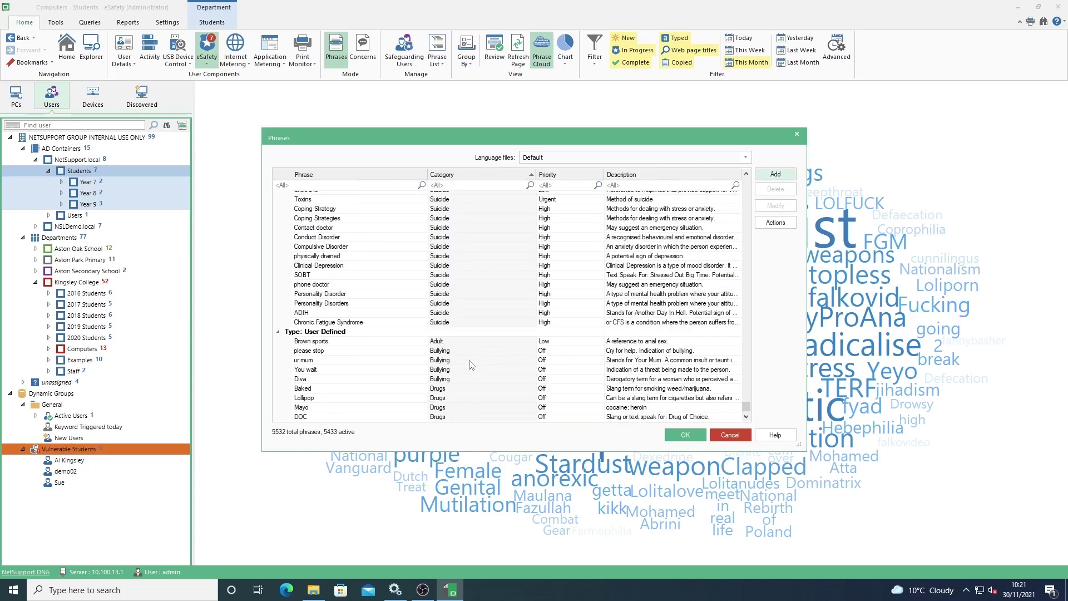
scroll(445, 372, down, 5)
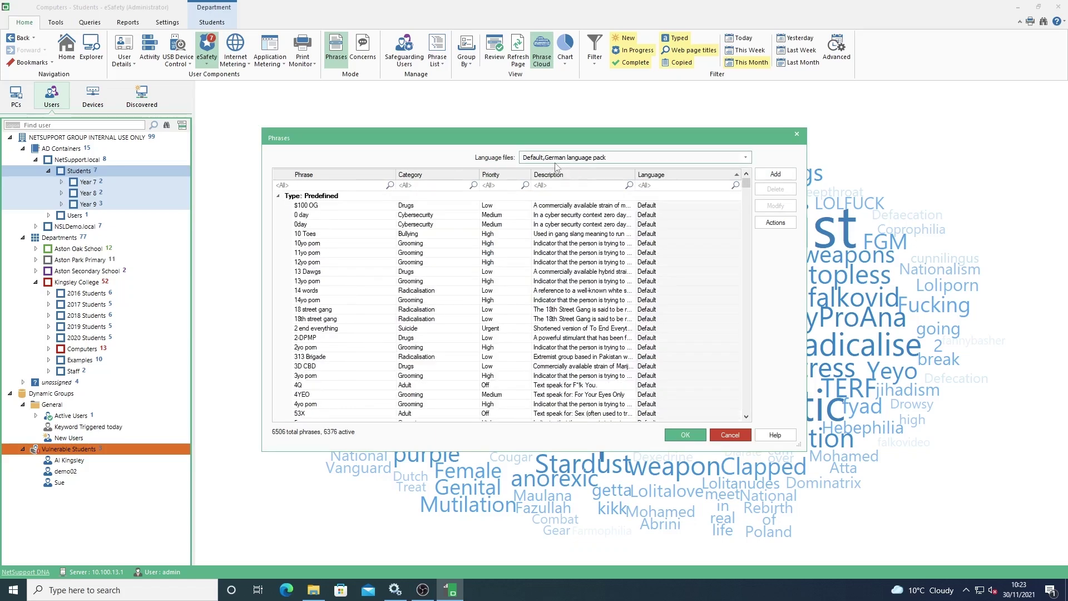
click(632, 159)
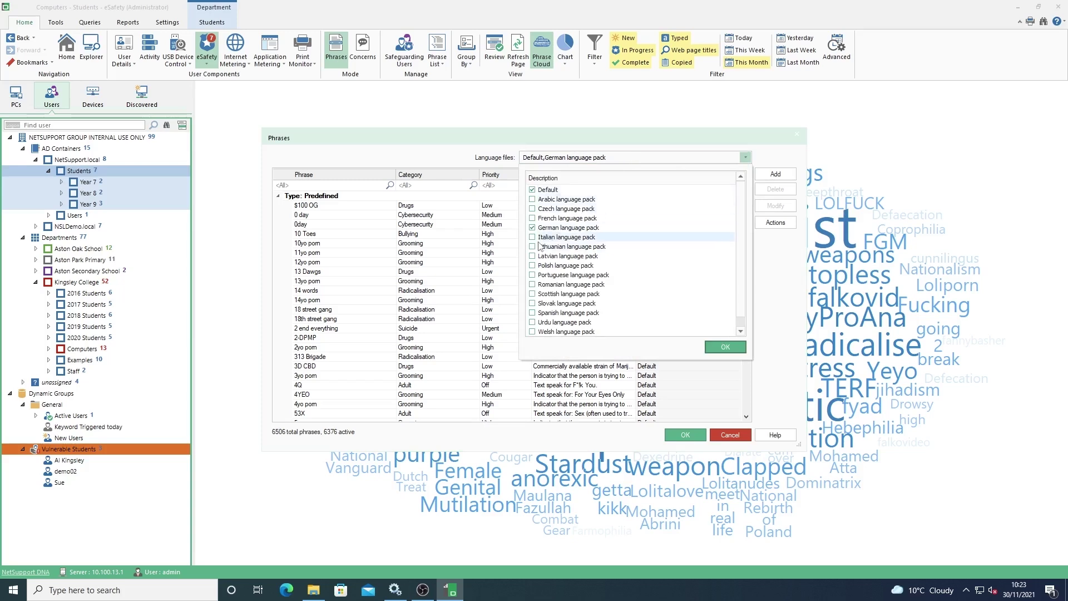
click(533, 266)
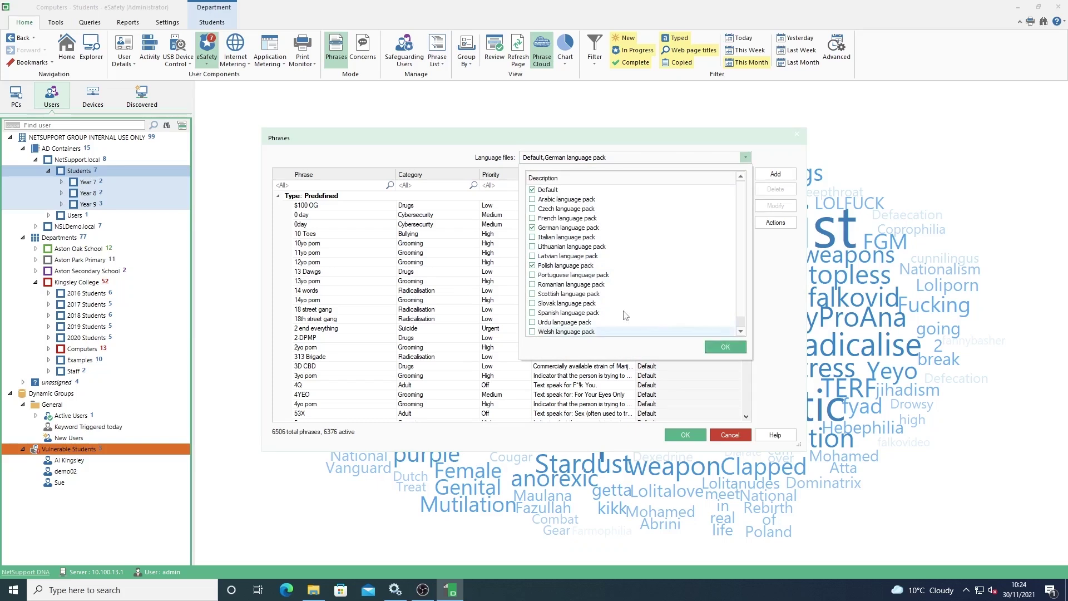
click(533, 237)
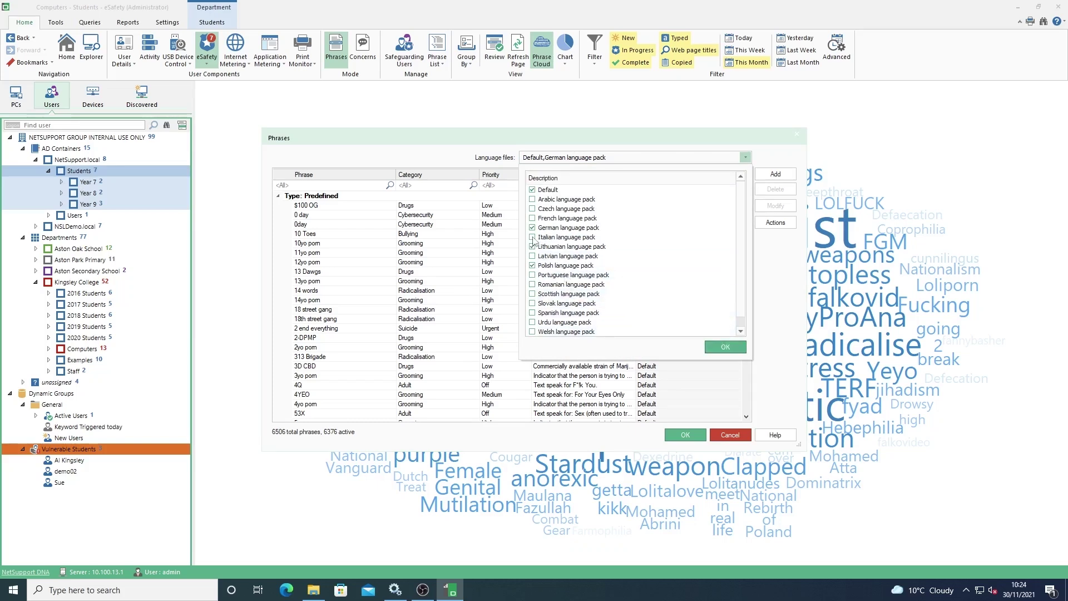
click(532, 199)
click(714, 347)
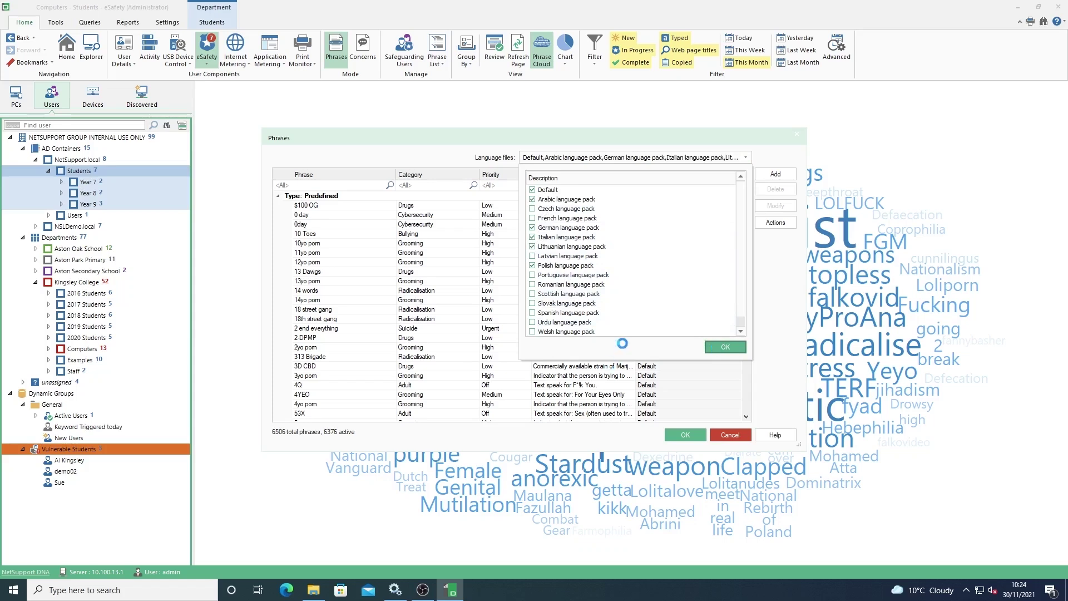
Look through the Arabic language pack phrases, save the phrase list and notify the Agents of the changes immediately.
scroll(623, 350, down, 7)
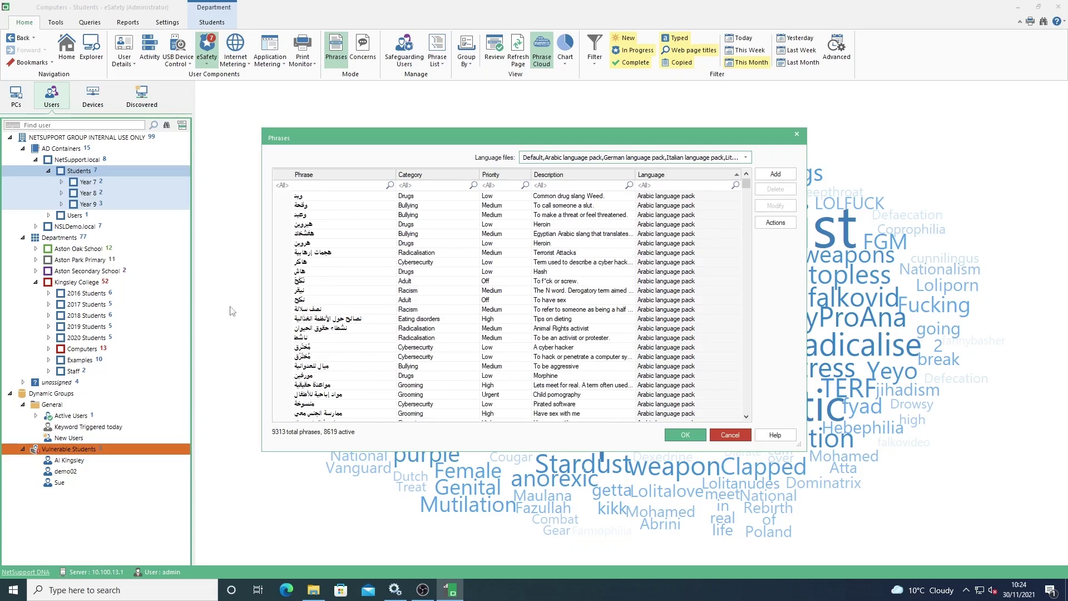
scroll(393, 383, down, 2)
scroll(392, 383, down, 7)
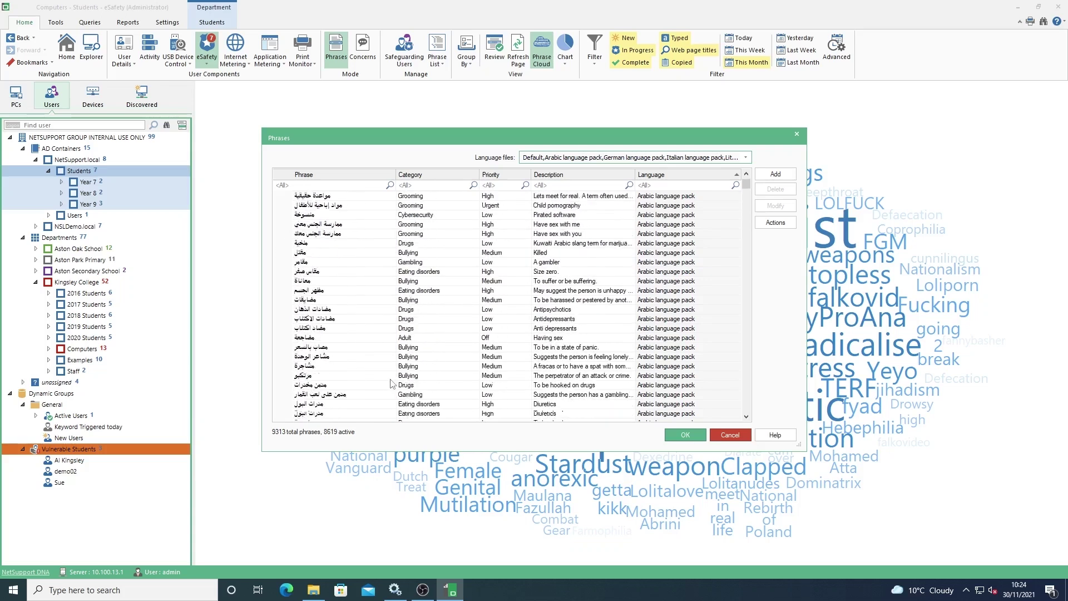
click(683, 437)
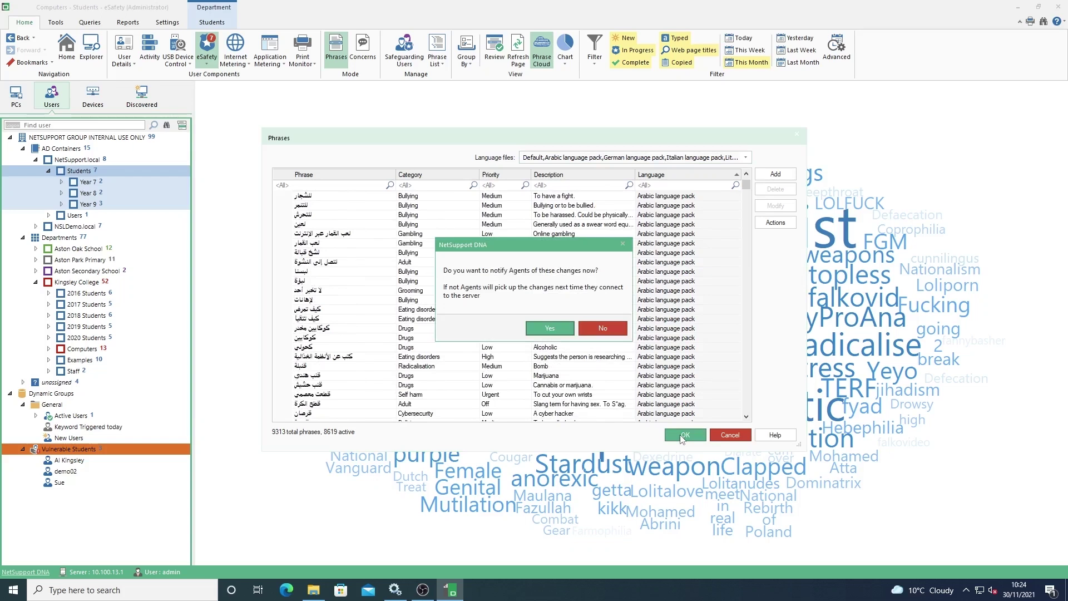
click(555, 333)
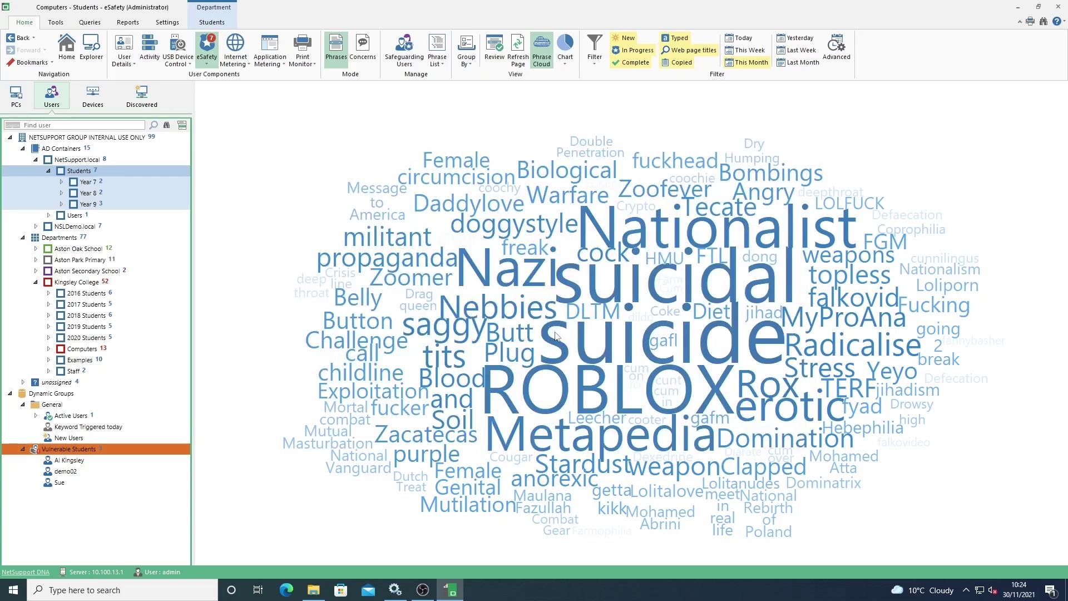
View the phrase descriptions, such as Rox and jihadism, in last week's phrase cloud for NetSupport.local in the PCs hierarchy.
mouse_move(555, 336)
mouse_move(598, 252)
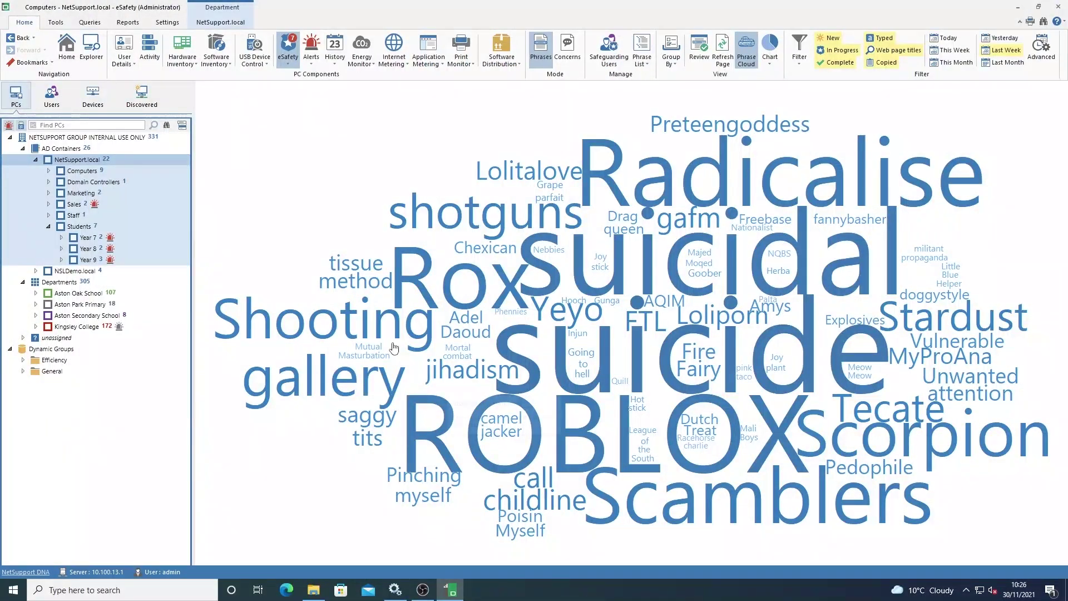
mouse_move(394, 347)
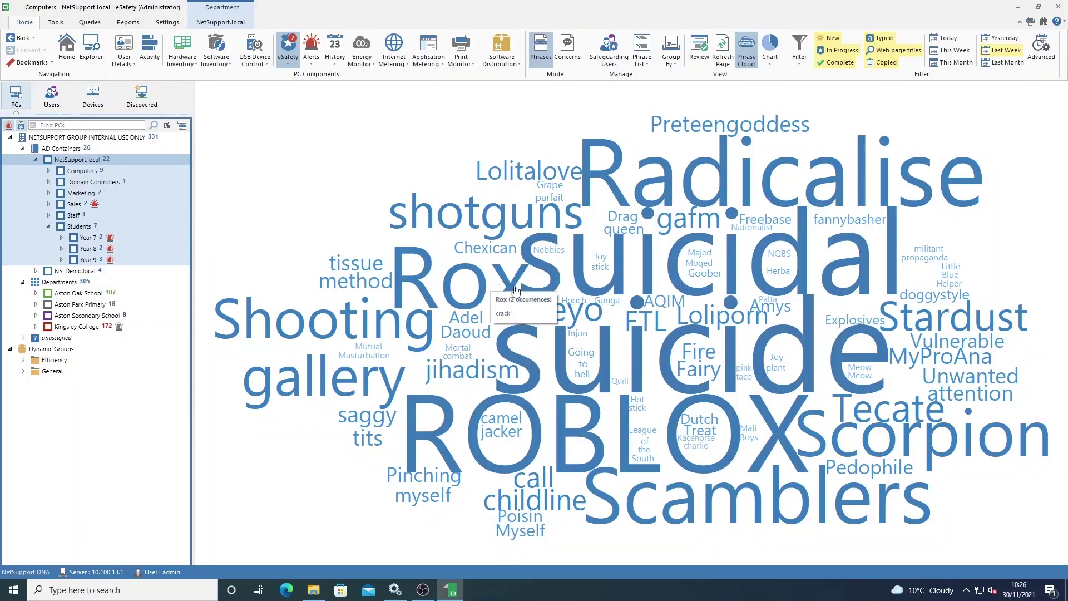
mouse_move(473, 371)
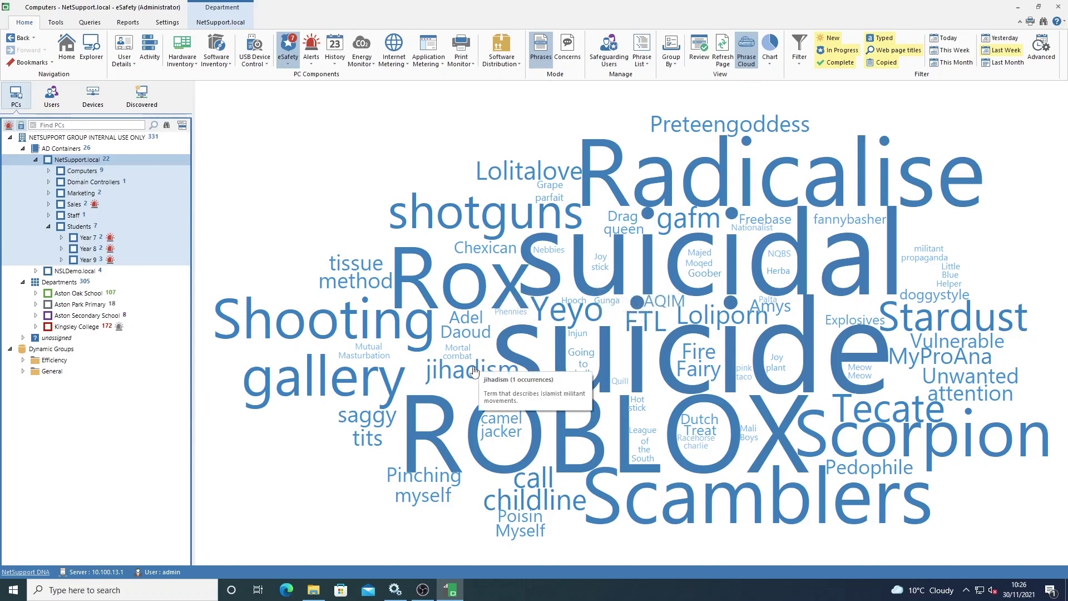
mouse_move(370, 382)
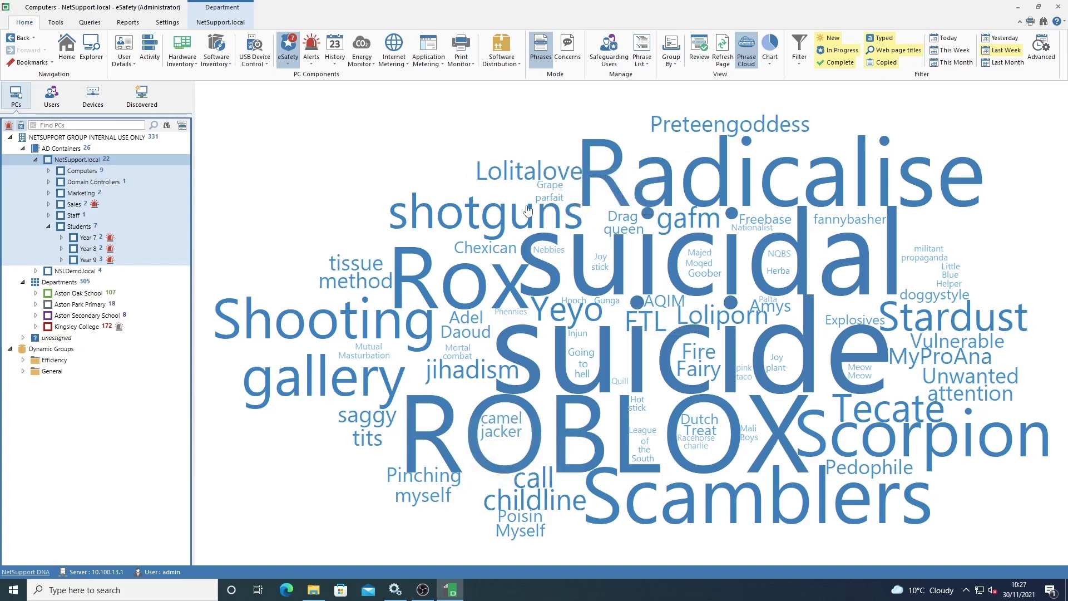
mouse_move(548, 187)
mouse_move(639, 500)
mouse_move(913, 327)
Show the eSafety phrase cloud for the Year 7 container and view phrase descriptions such as Explosives.
click(97, 240)
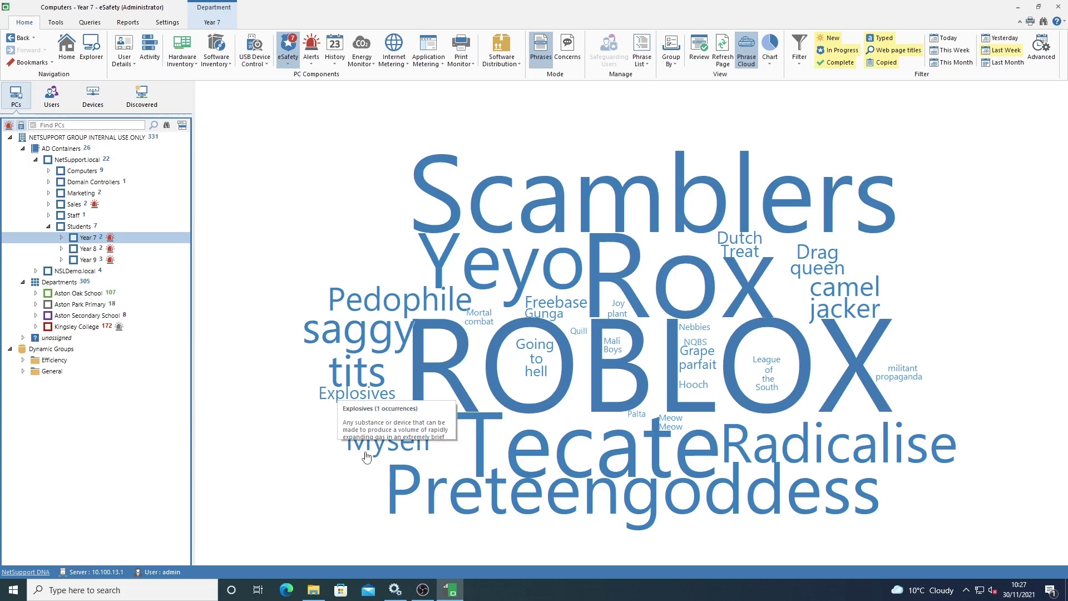
mouse_move(500, 384)
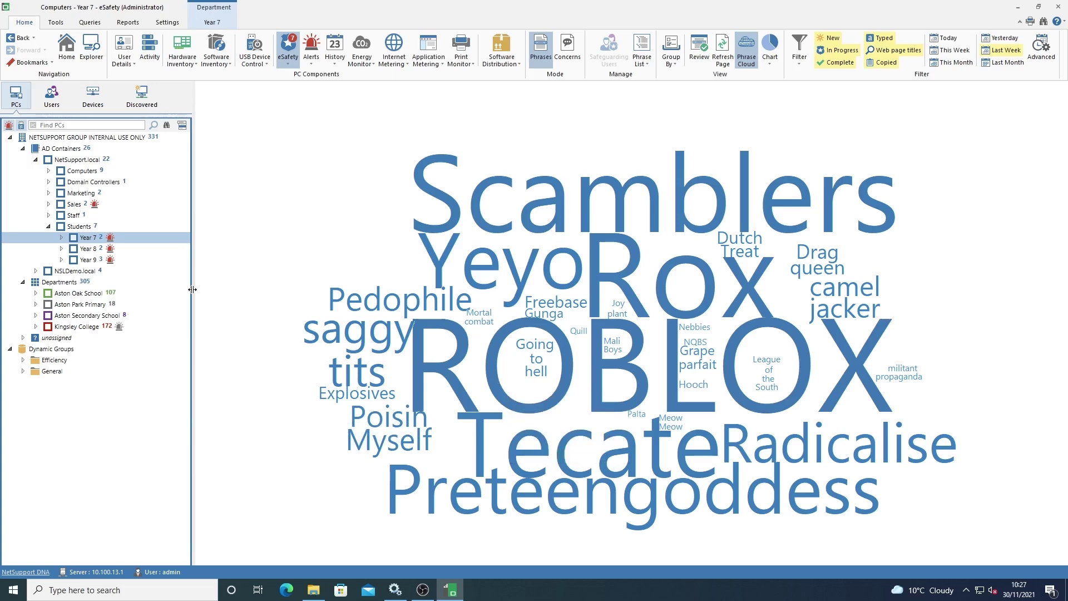
Show the Year 9 phrase cloud, view the descriptions of Stardust, AQIM and Herba, and review Stardust's triggered details.
click(95, 262)
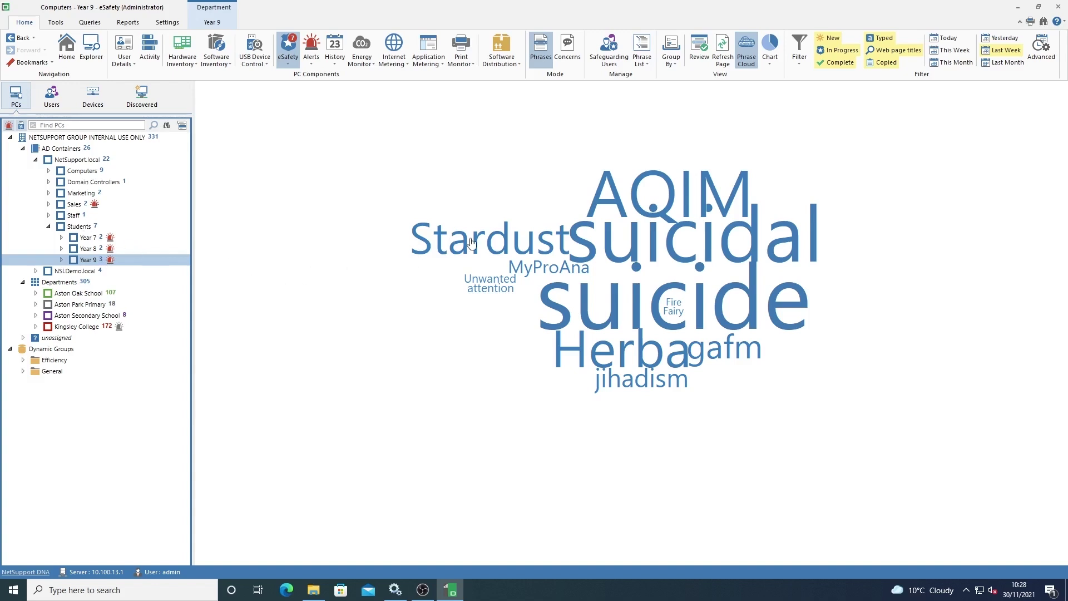
mouse_move(471, 243)
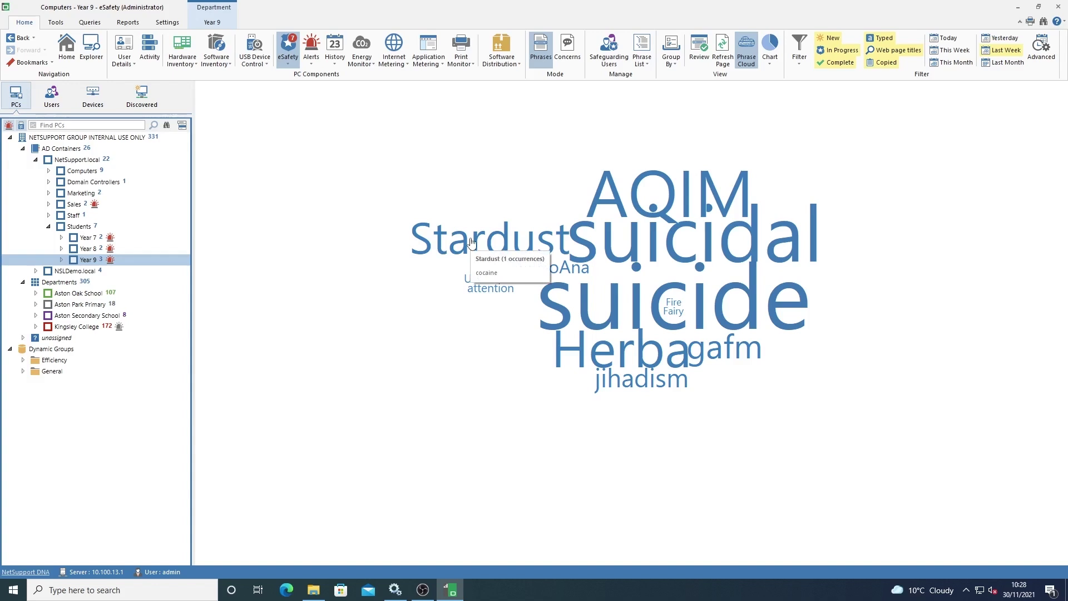
mouse_move(620, 202)
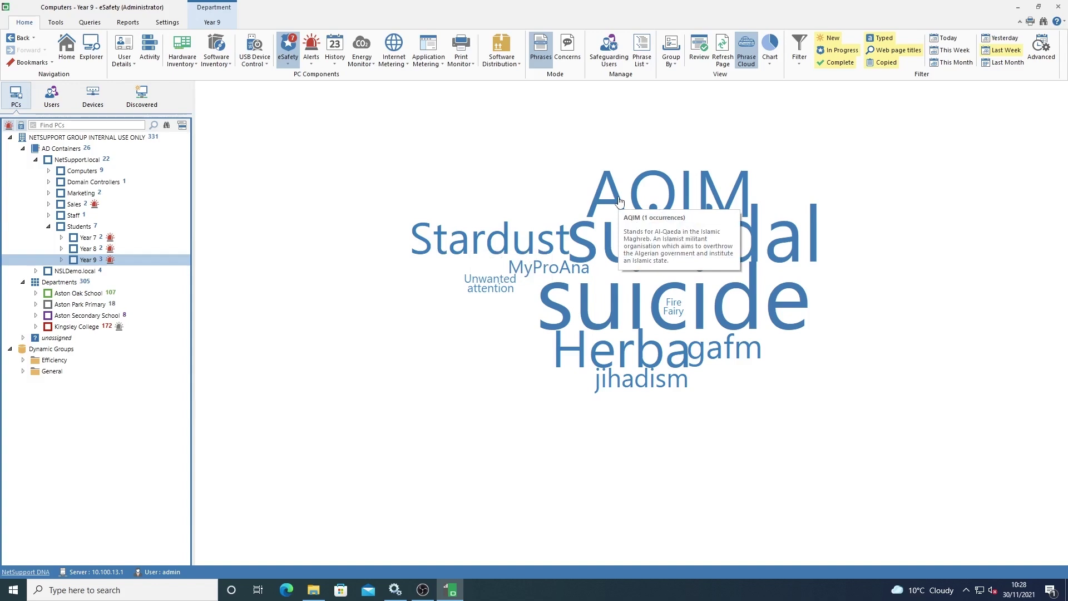
mouse_move(597, 352)
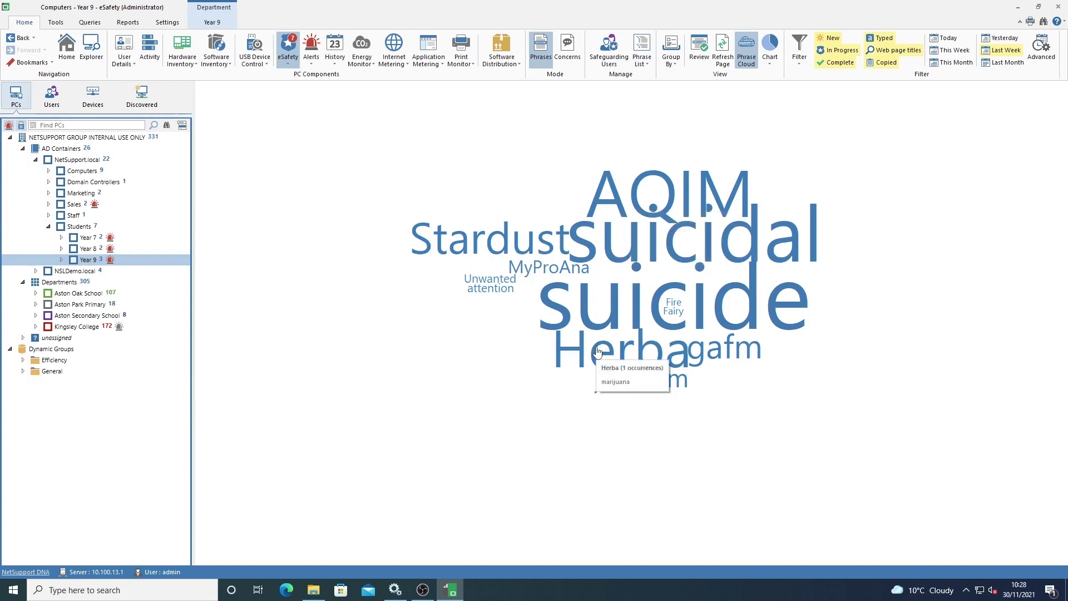
click(499, 254)
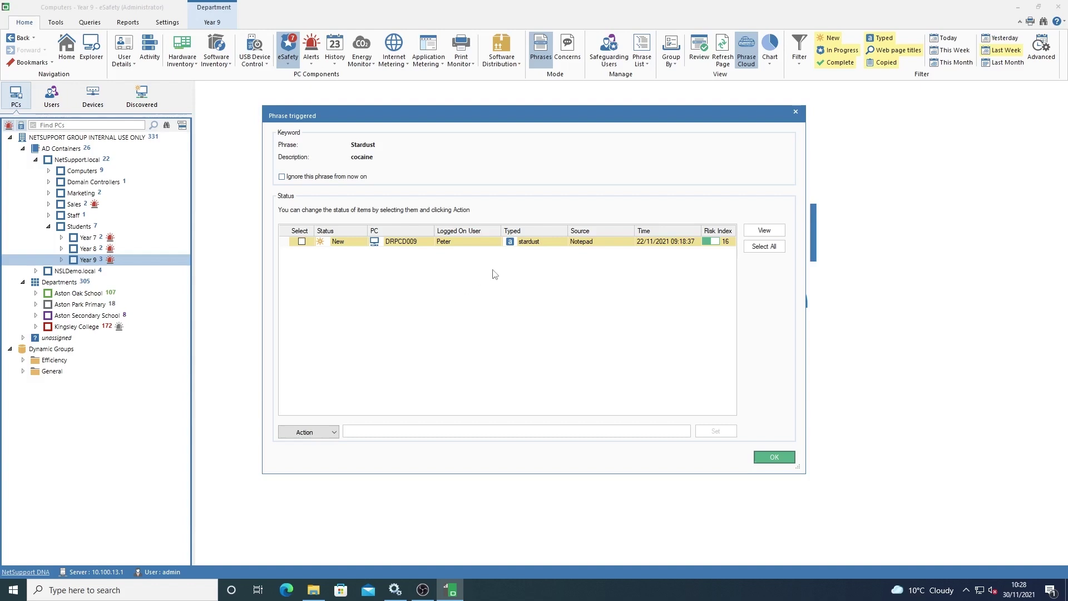
click(771, 458)
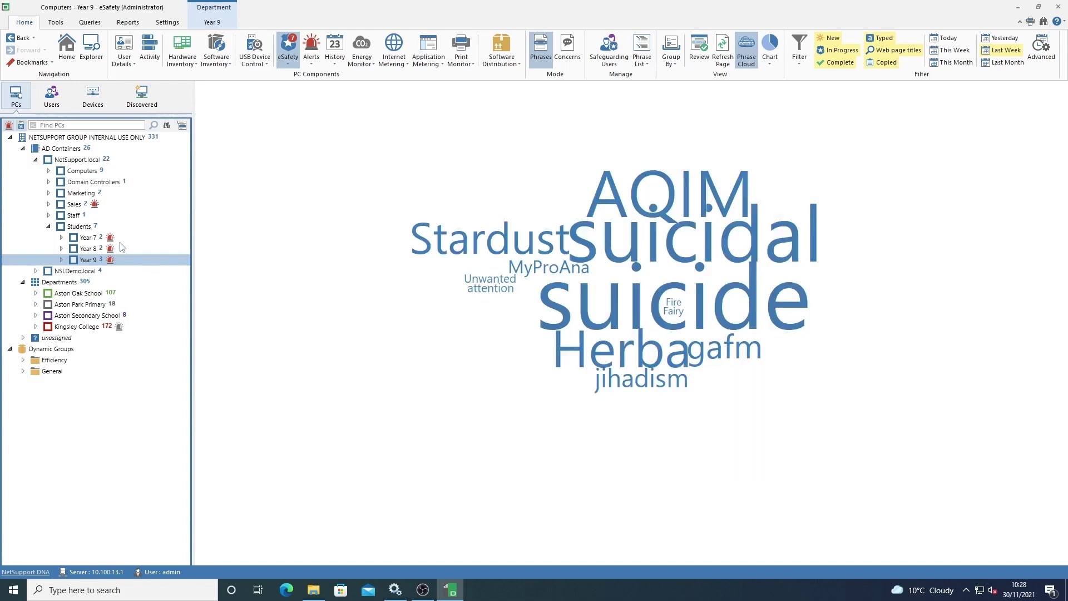
Return to the Year 7 phrase cloud and review the triggered phrase details of ROBLOX and Yeyo.
click(89, 238)
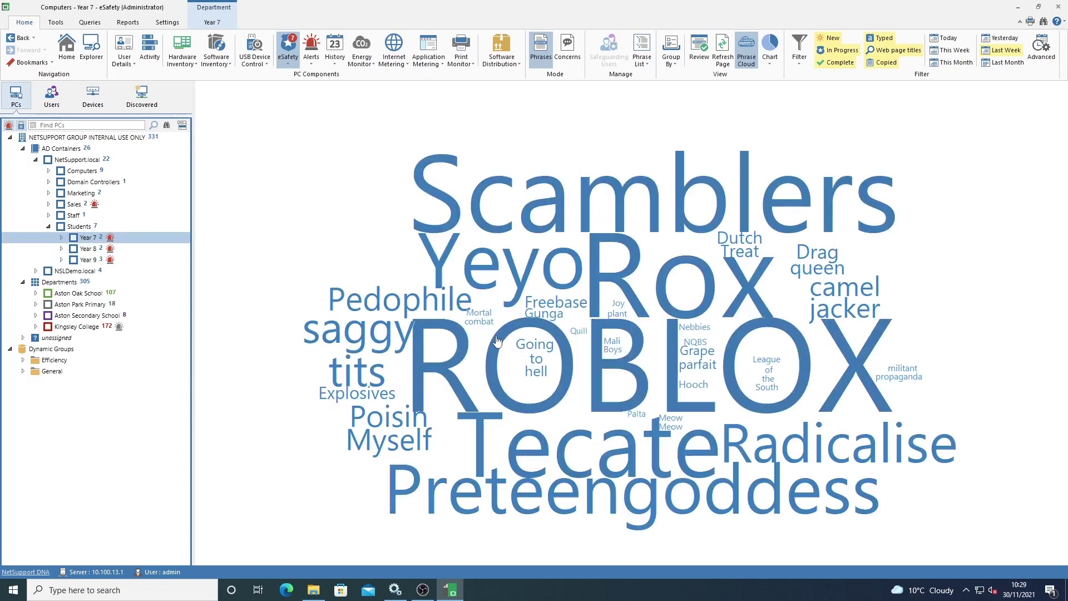
click(494, 347)
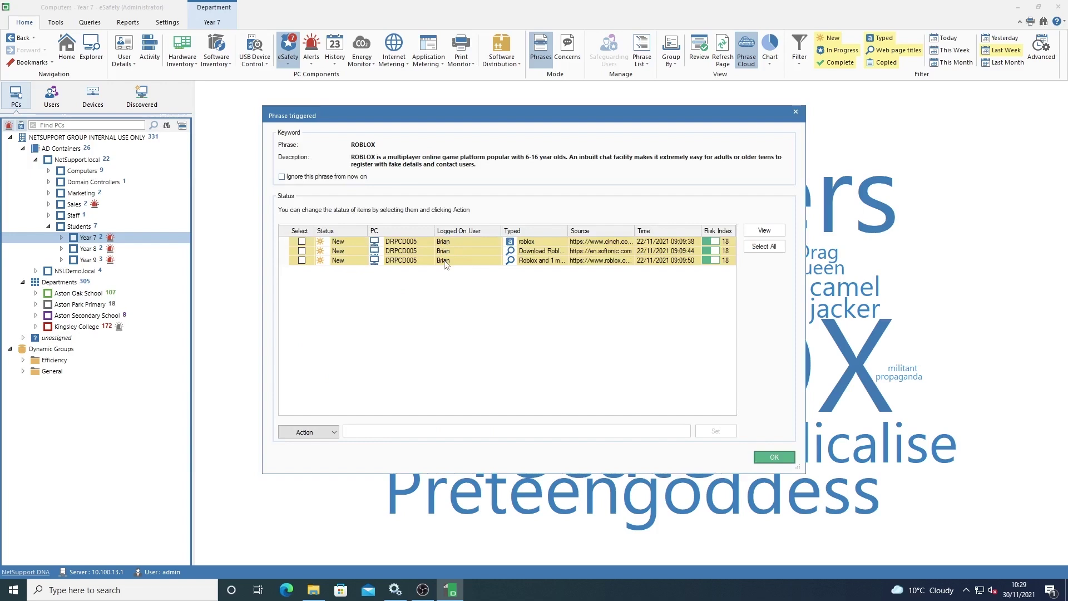
click(774, 458)
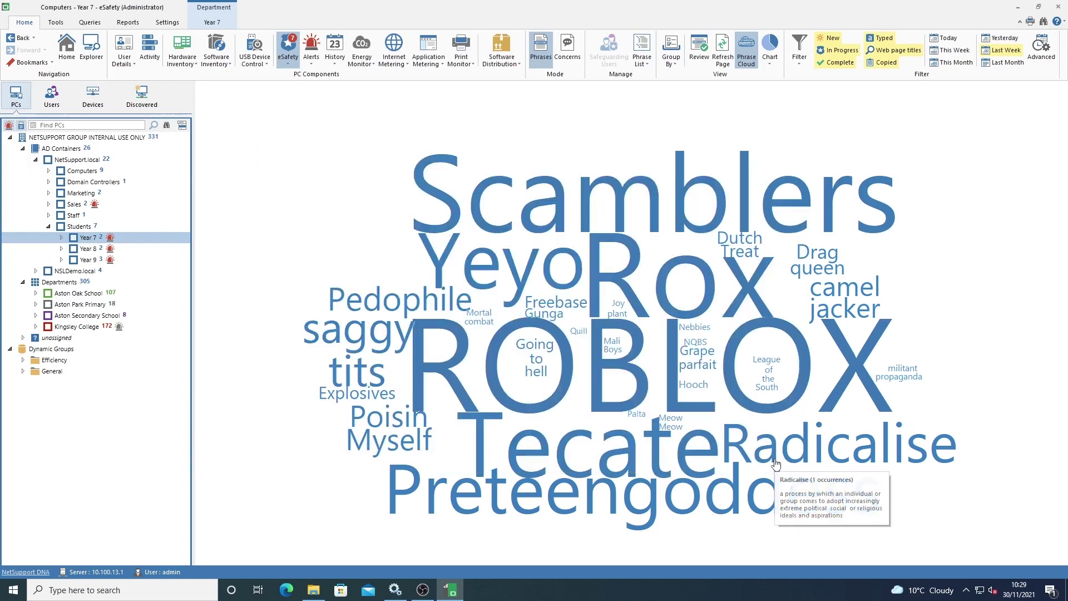
mouse_move(701, 524)
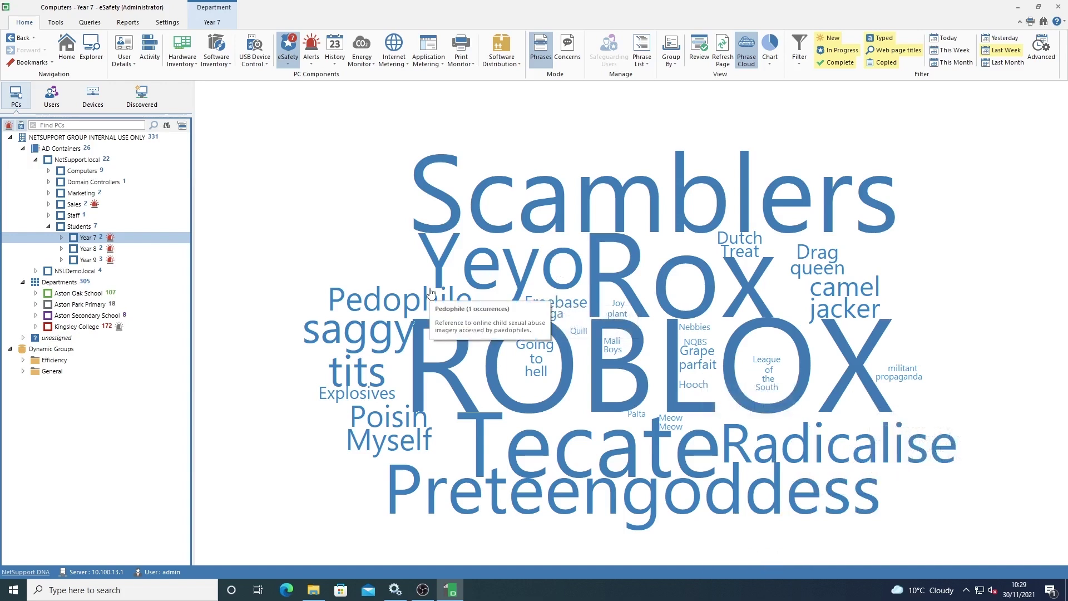
mouse_move(499, 264)
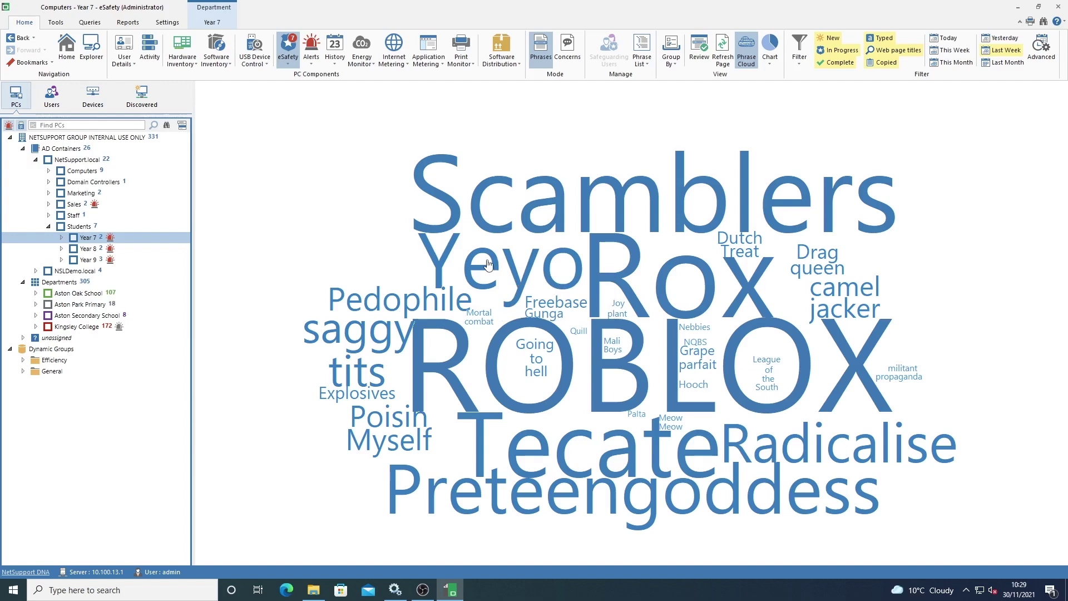
click(487, 263)
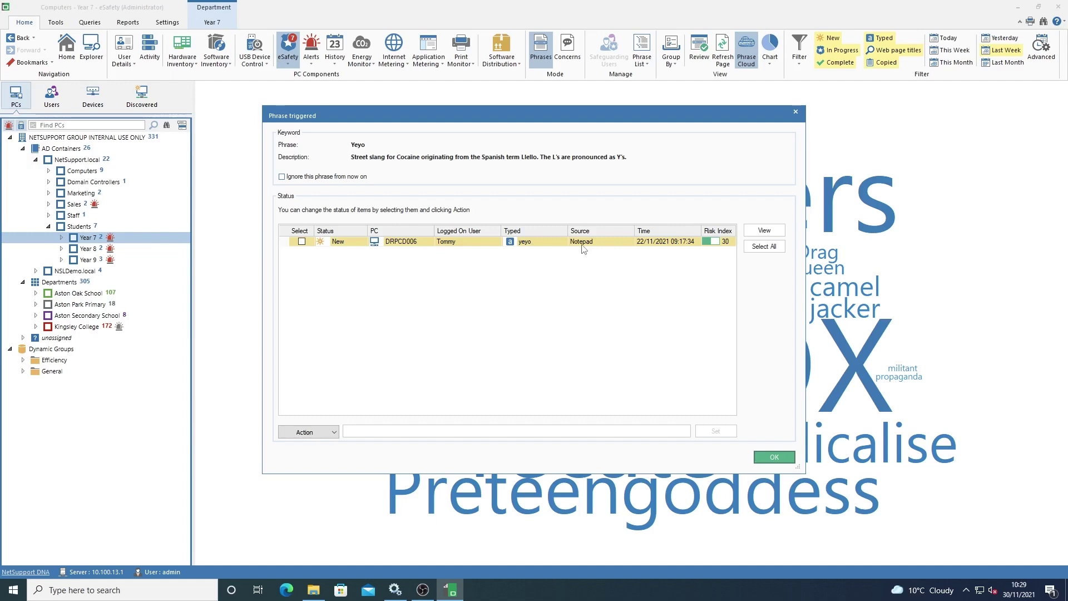
click(784, 456)
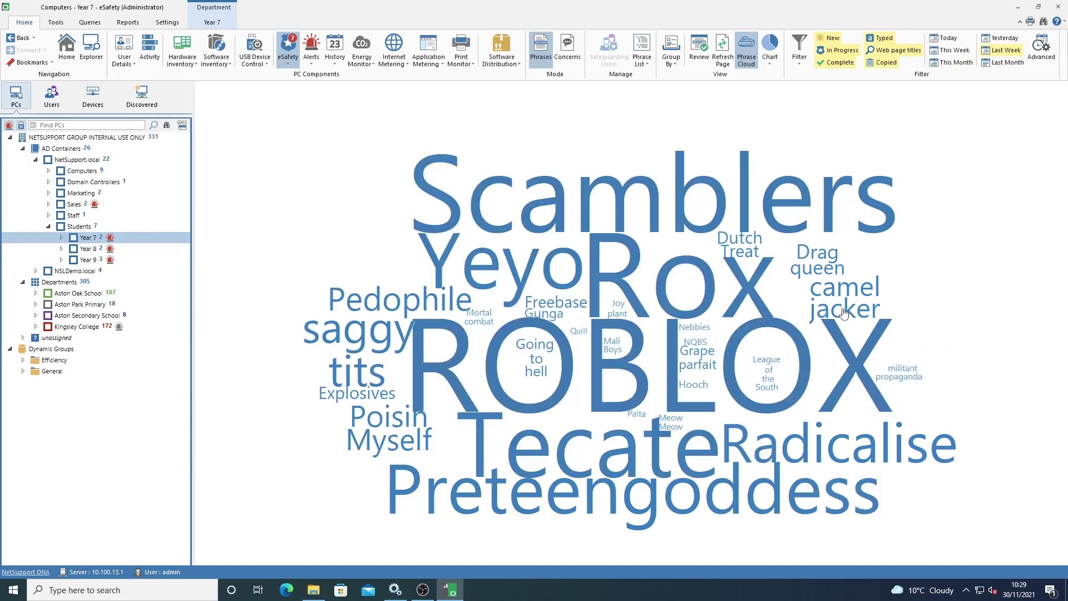
View the descriptions of further Year 7 cloud phrases, including camel jacker, Tecate and Radicalise.
mouse_move(844, 313)
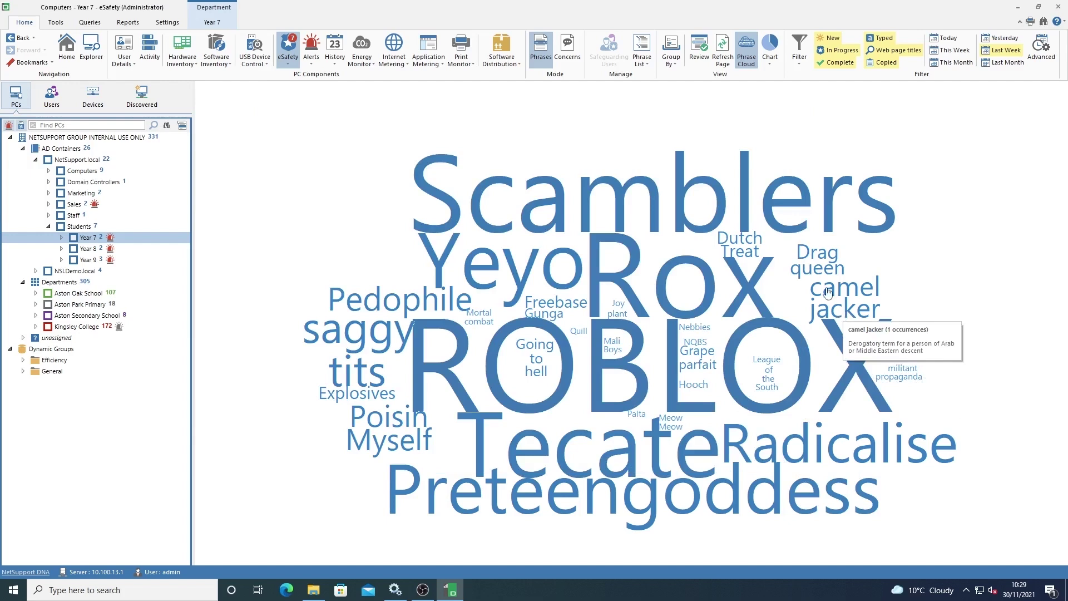
mouse_move(741, 246)
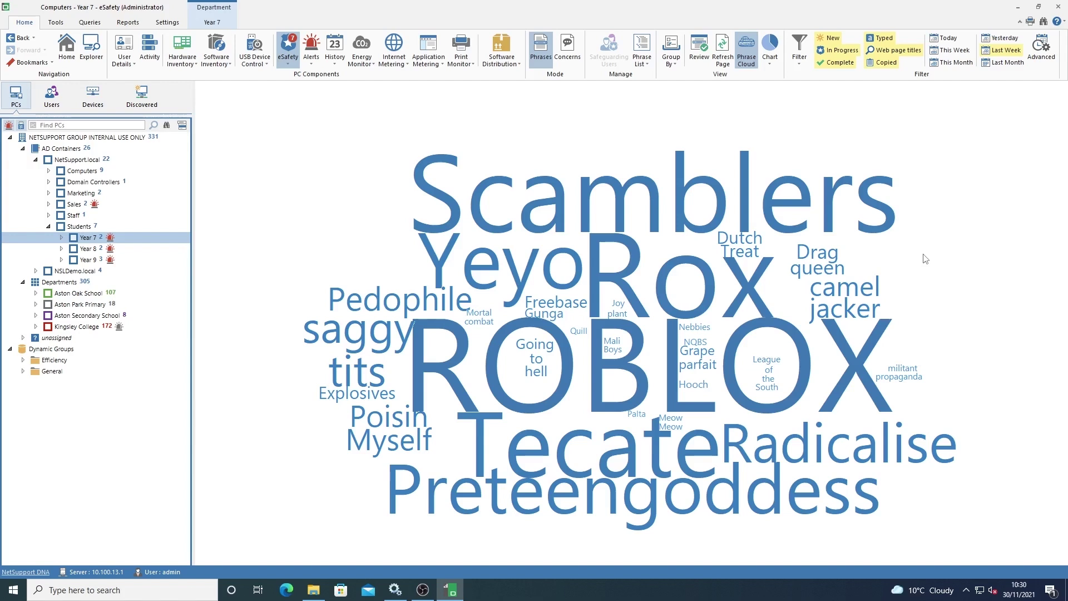
mouse_move(575, 441)
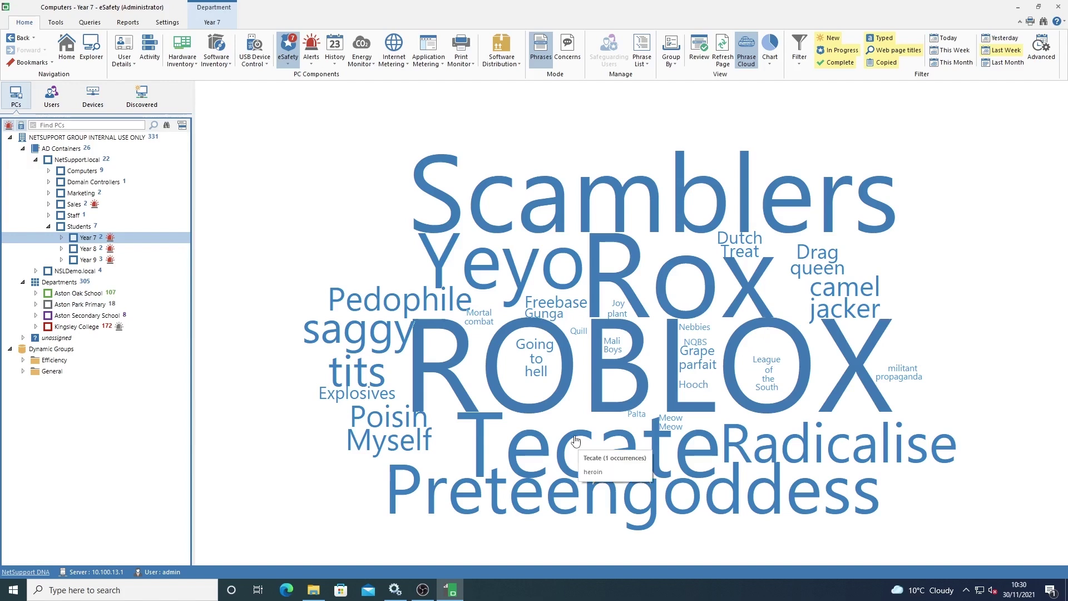
mouse_move(529, 487)
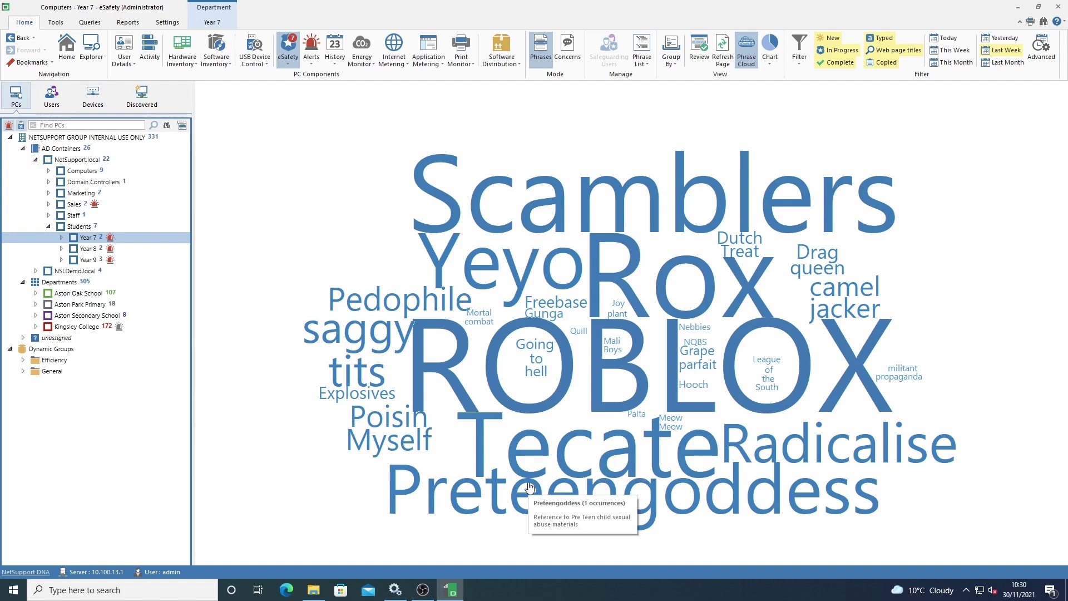
mouse_move(772, 439)
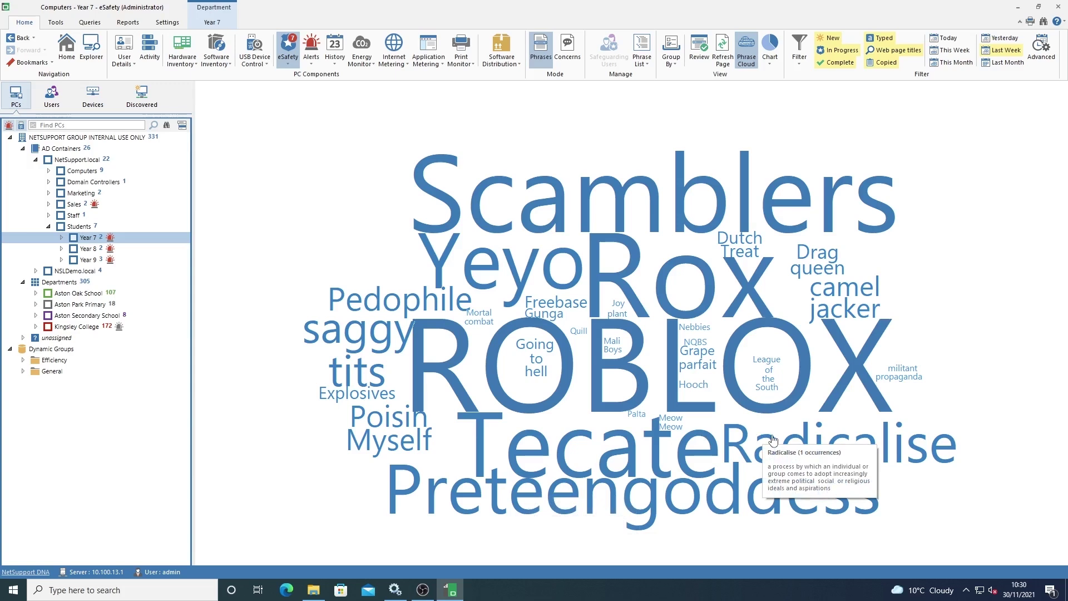
mouse_move(912, 374)
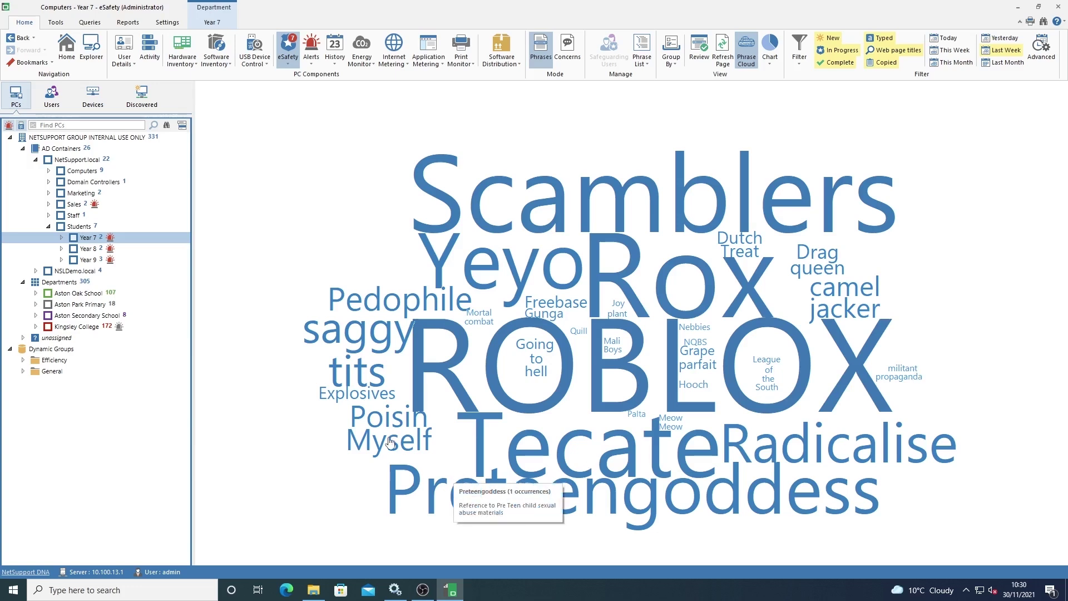
Show last week's phrase cloud for the NetSupport.local container and view the descriptions of suicide and ROBLOX.
mouse_move(382, 426)
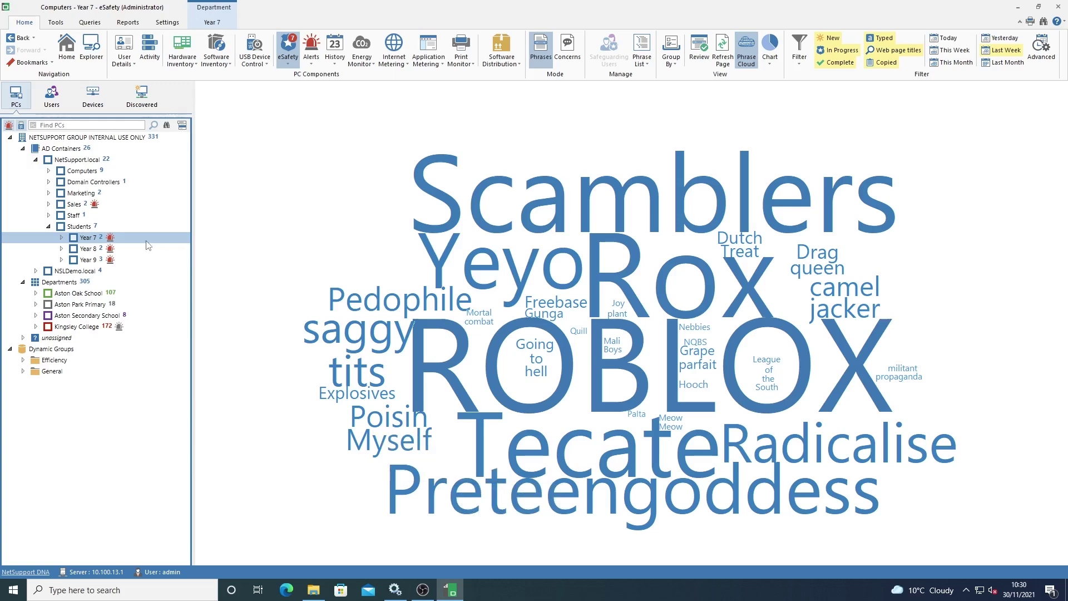
click(61, 237)
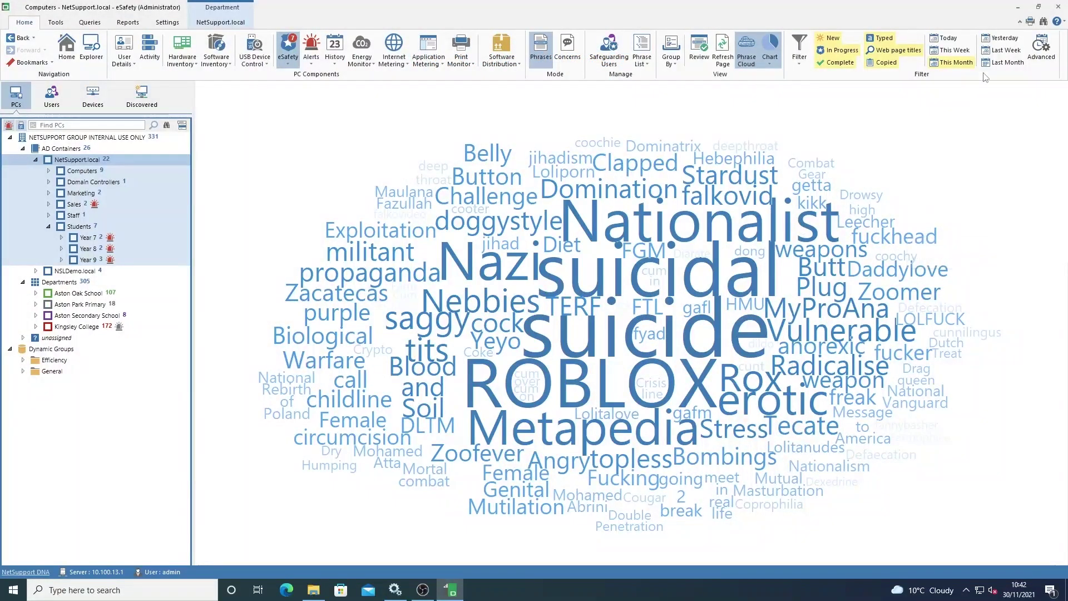
click(995, 54)
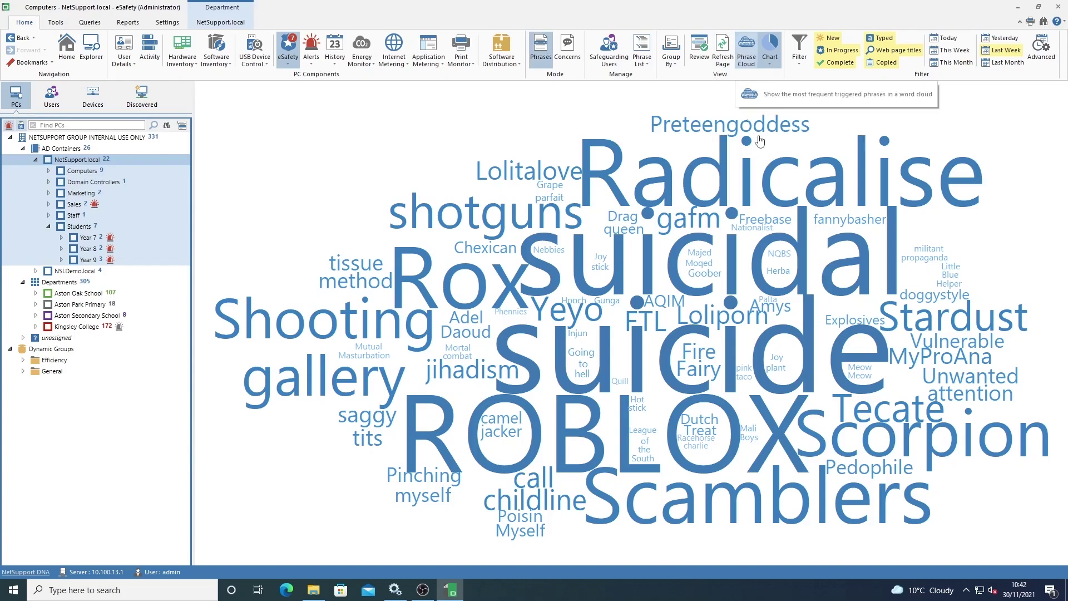
mouse_move(524, 375)
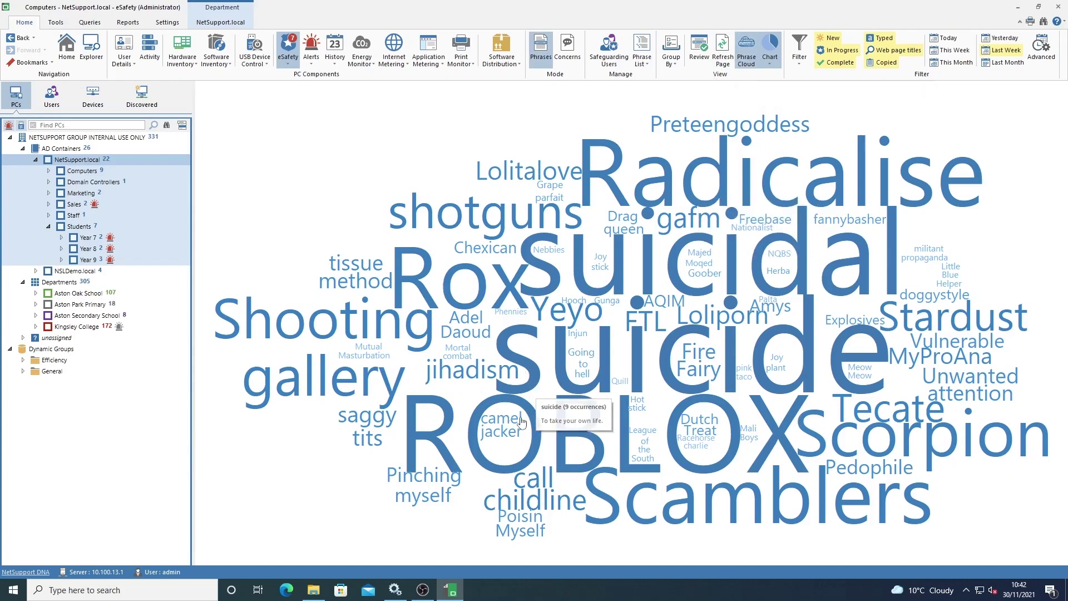
mouse_move(492, 410)
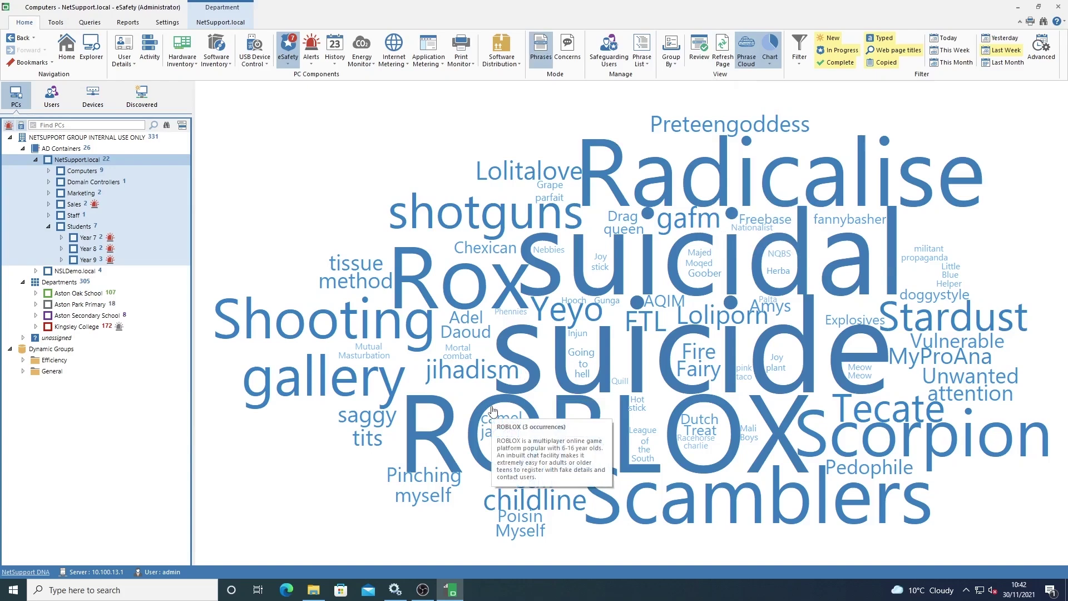
Open the triggered details of the phrase suicide and examine the screenshot captured for the 13:10:36 "suicide support" incident.
double_click(521, 333)
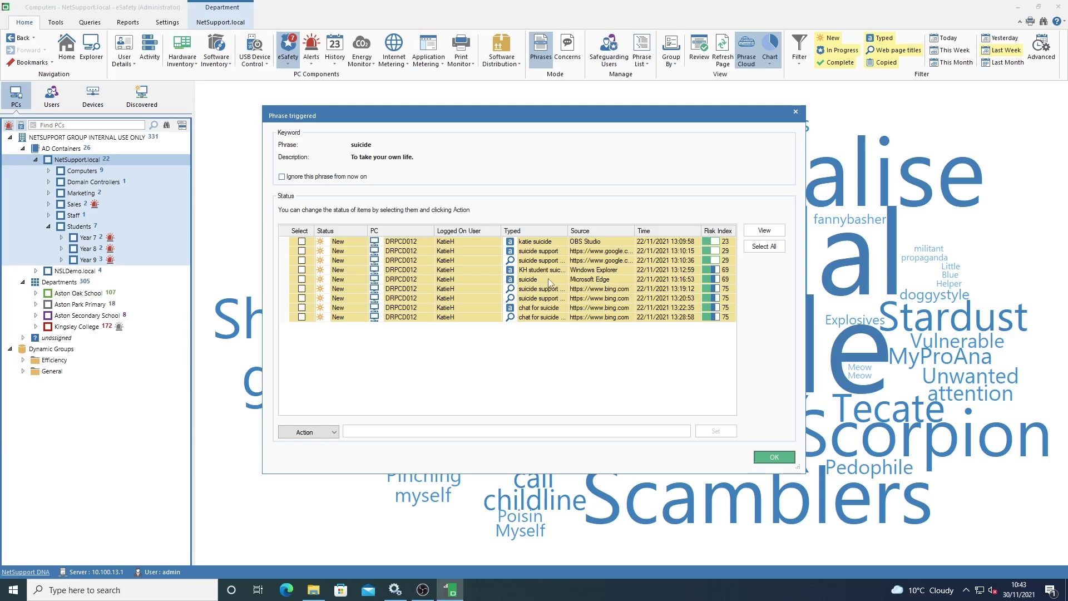
click(469, 261)
click(764, 231)
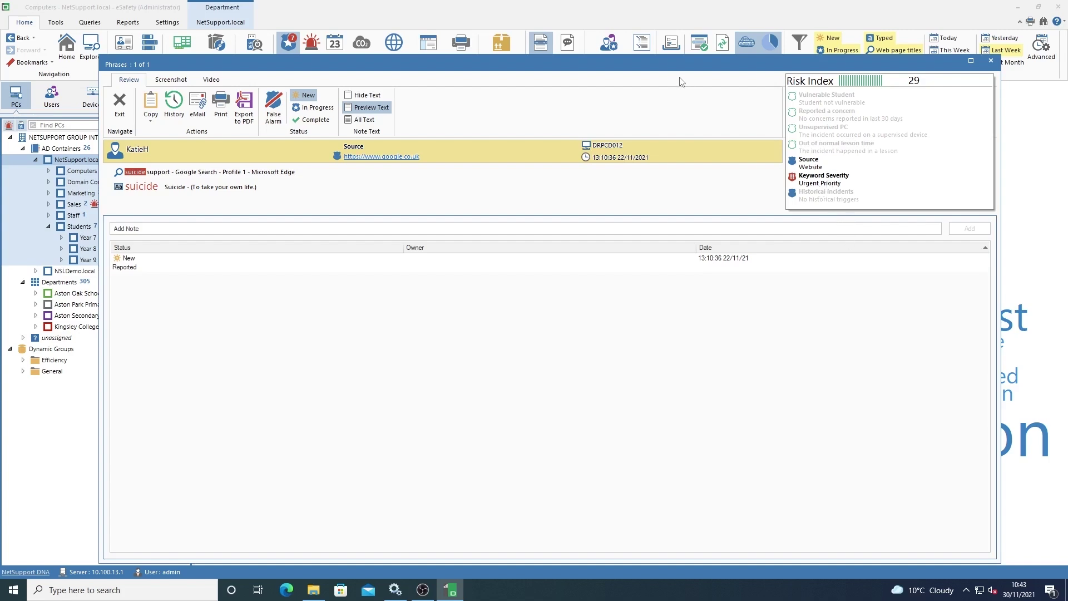
click(173, 80)
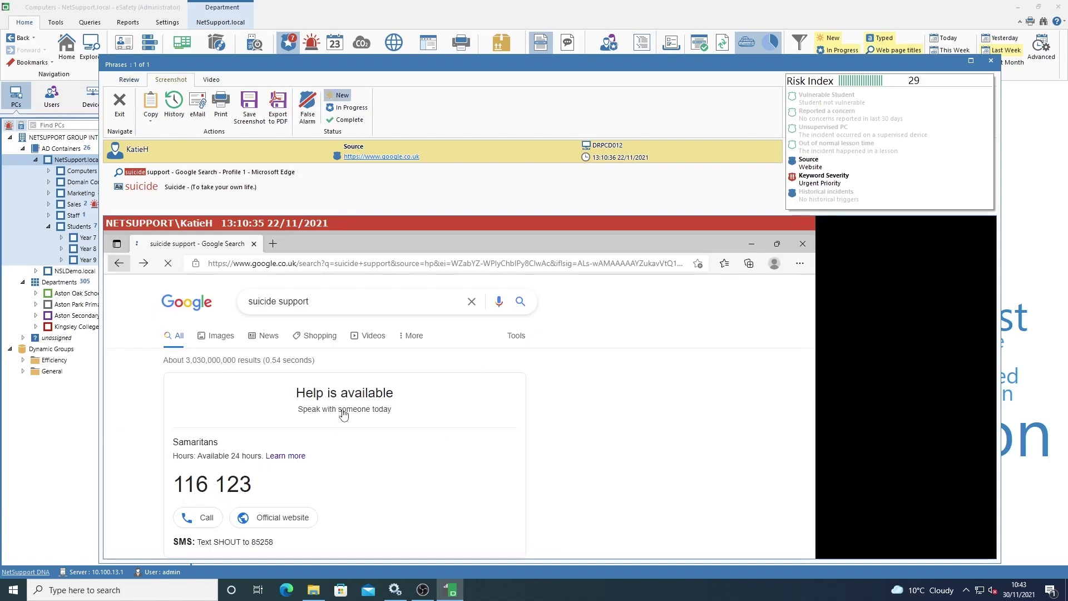
scroll(347, 413, down, 2)
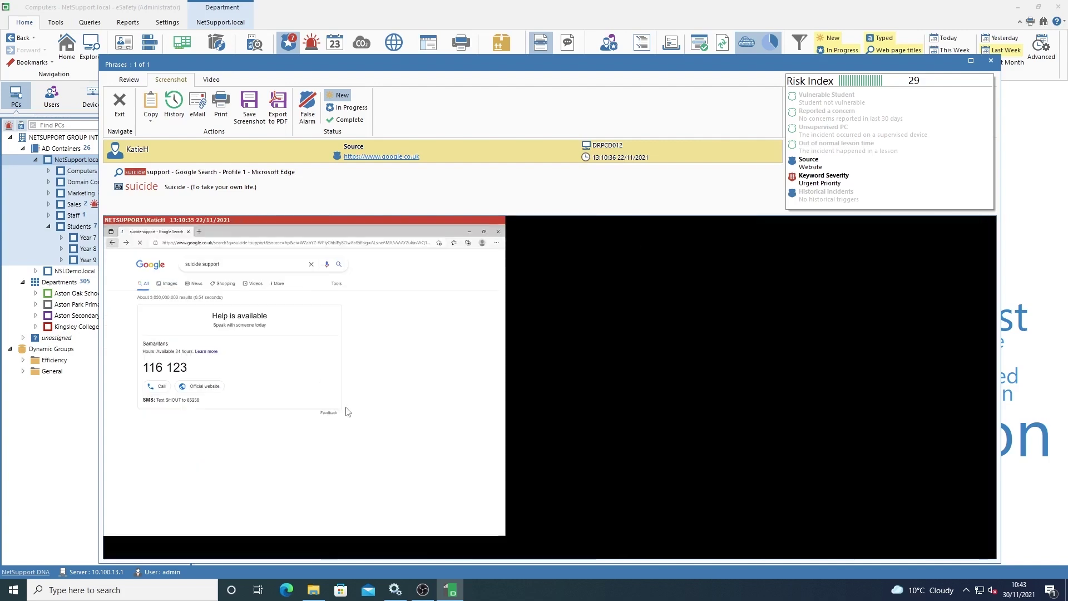
scroll(347, 413, up, 1)
scroll(347, 412, up, 2)
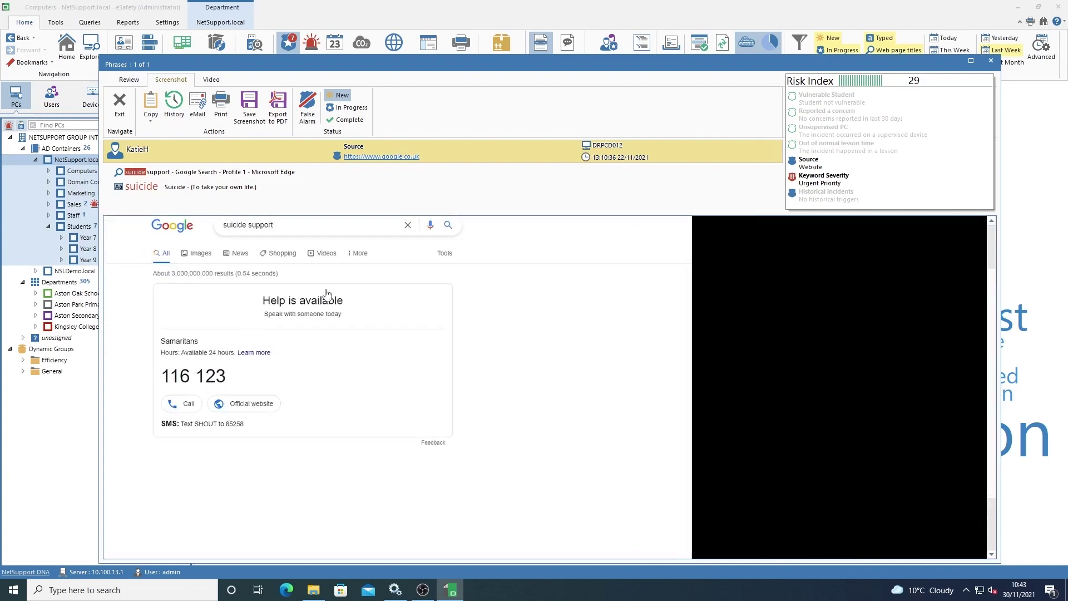
scroll(481, 345, down, 1)
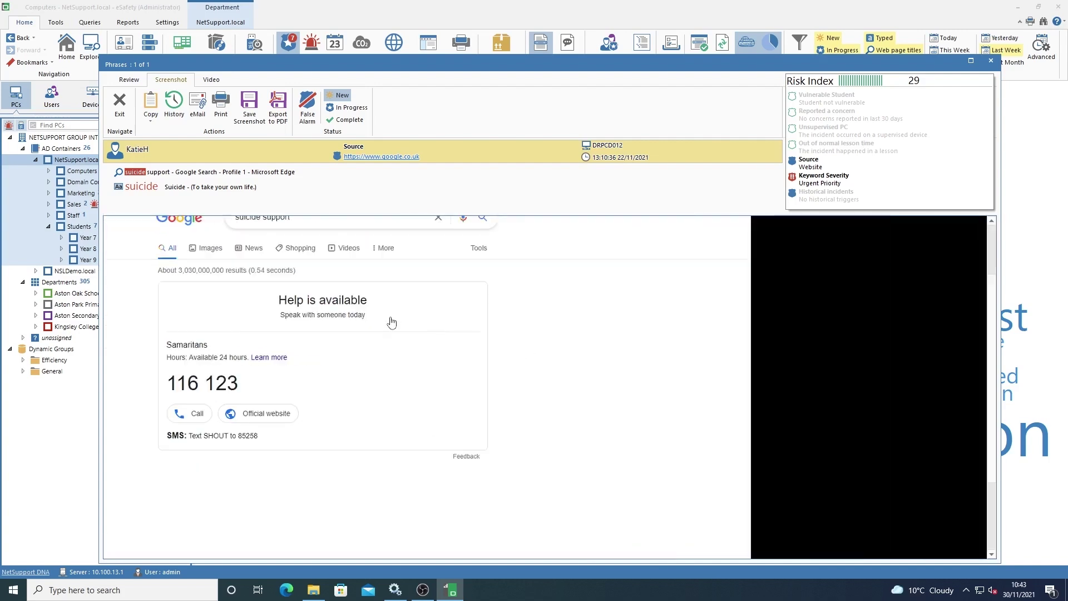
scroll(328, 298, down, 1)
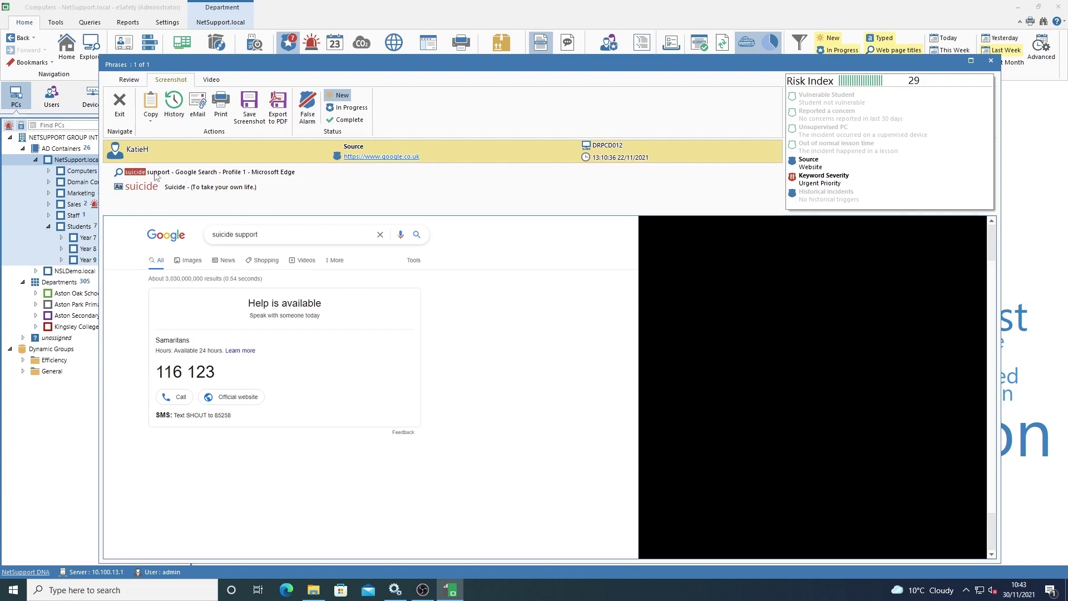
Play the screen recording captured for the 13:10:36 incident and close its review window.
click(212, 80)
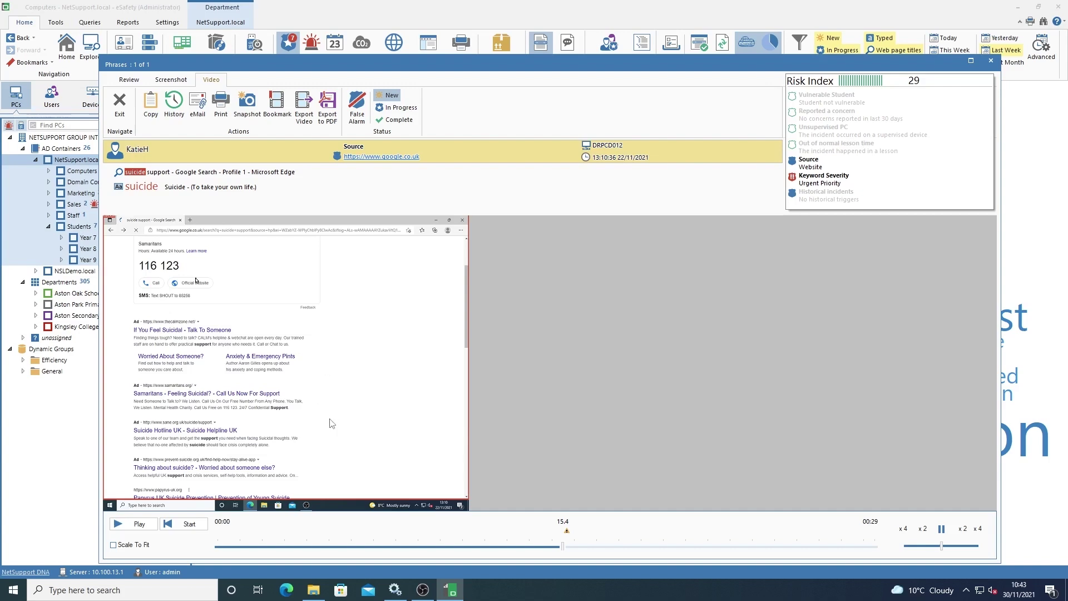
click(140, 526)
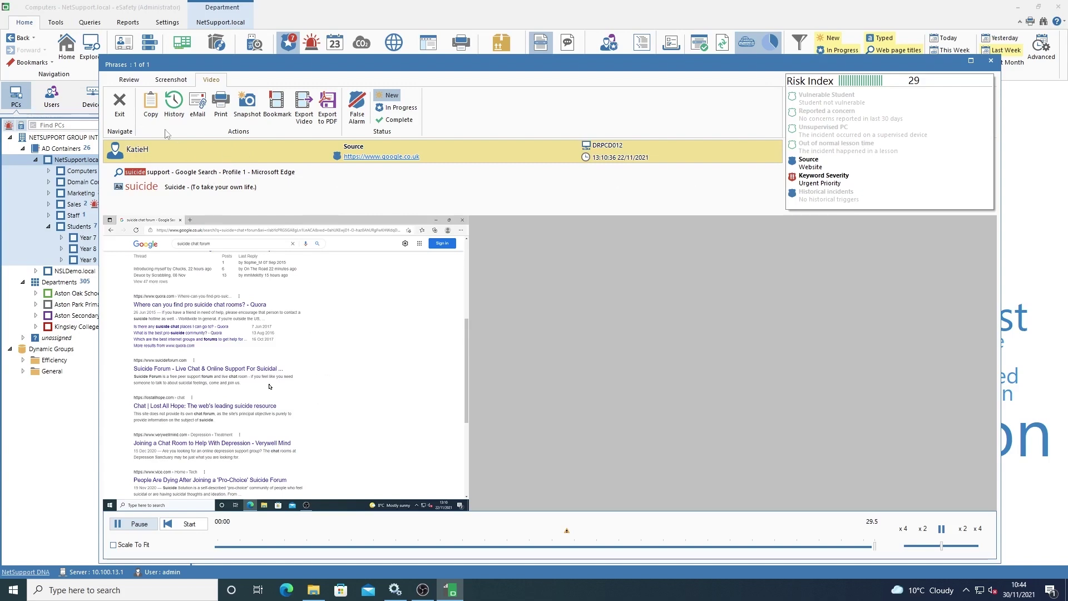
click(120, 106)
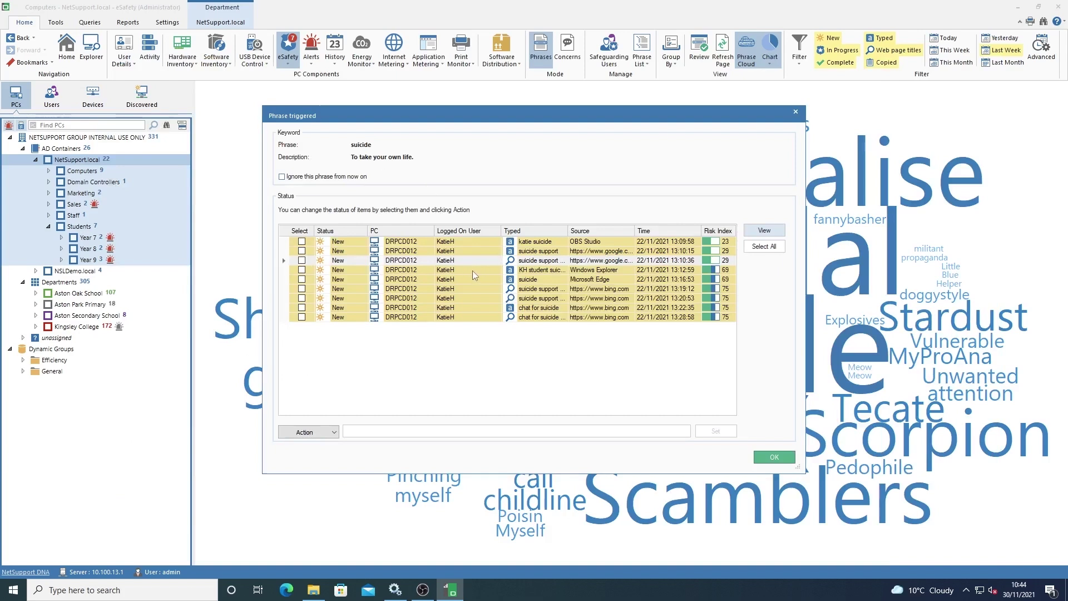
Review the 13:22:35 "chat for suicide" incident, including its captured screenshot and video.
click(478, 307)
click(764, 230)
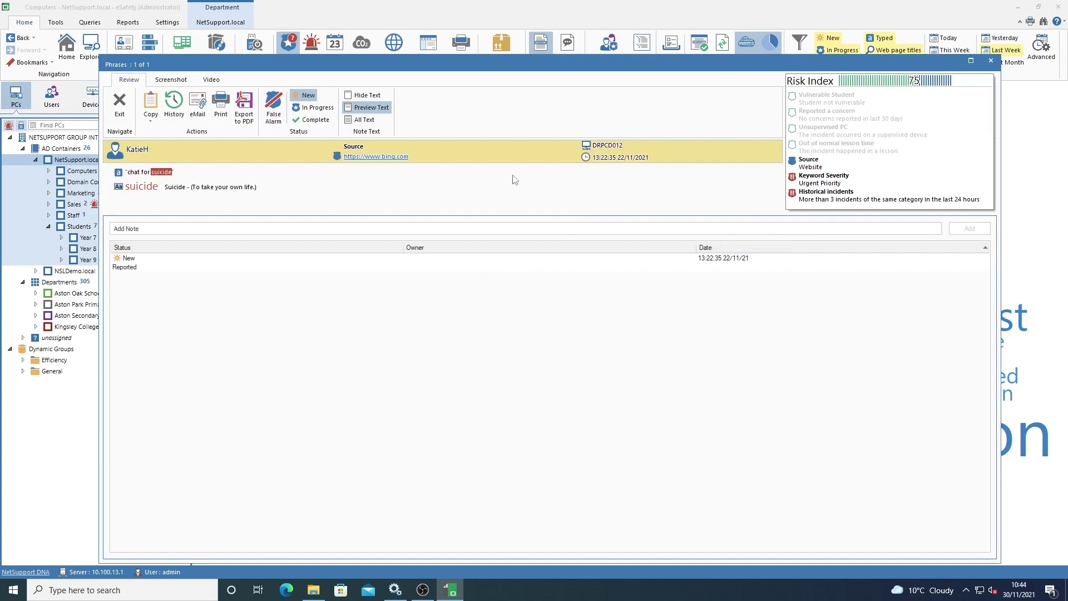
click(171, 81)
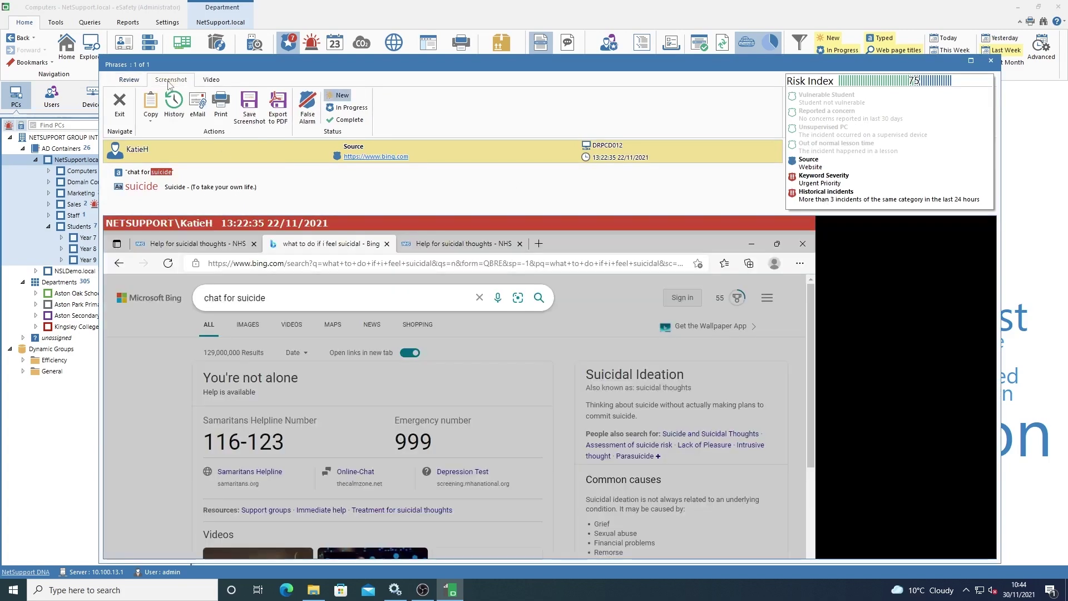
click(211, 80)
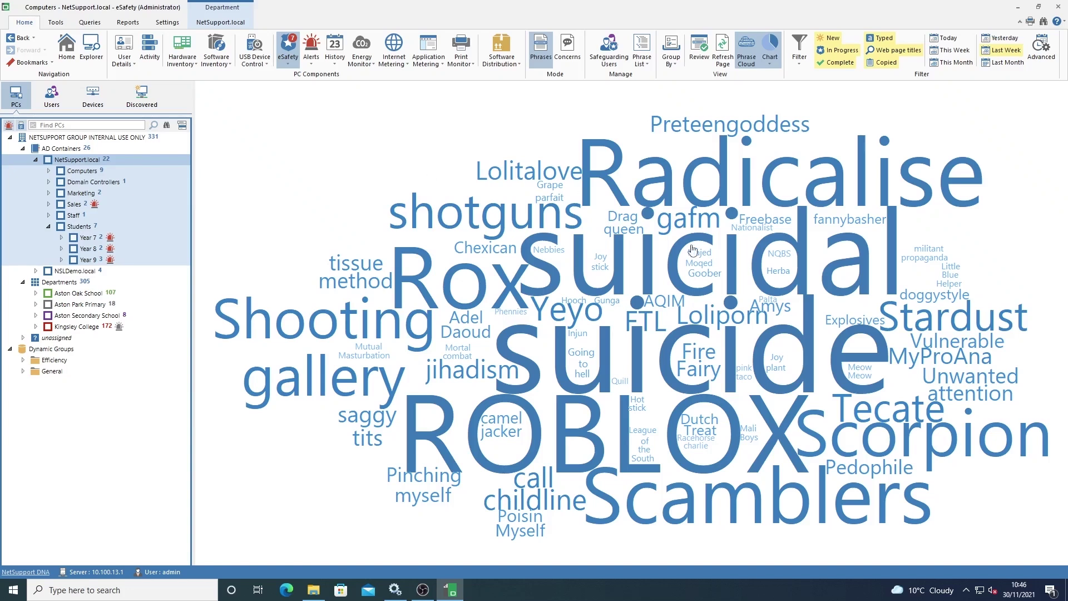
View the description of Meow Meow in the cloud and review the triggered details of Unwanted attention.
mouse_move(866, 377)
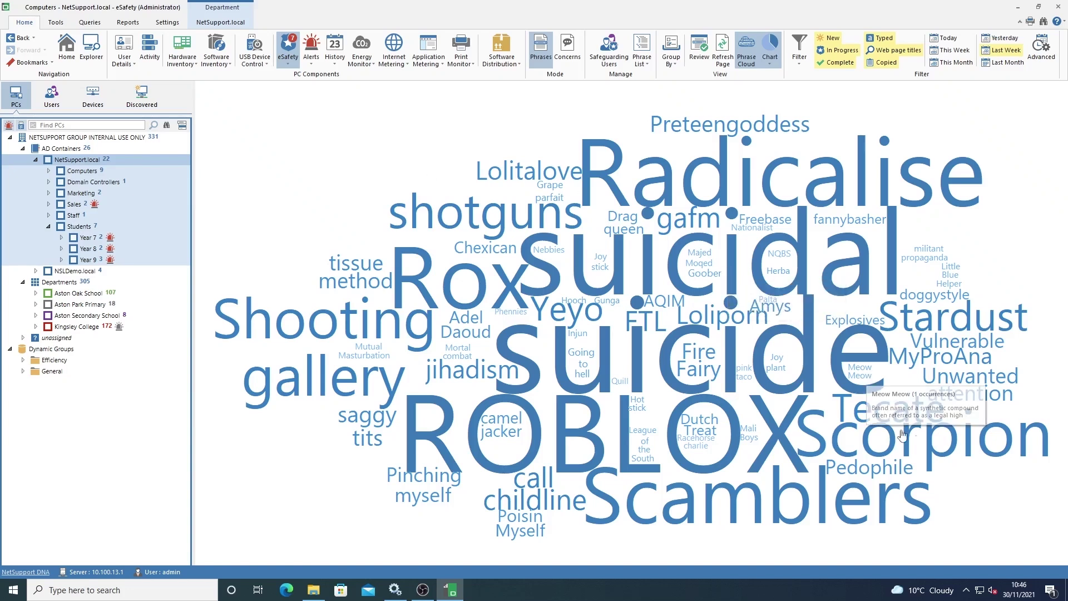
click(952, 387)
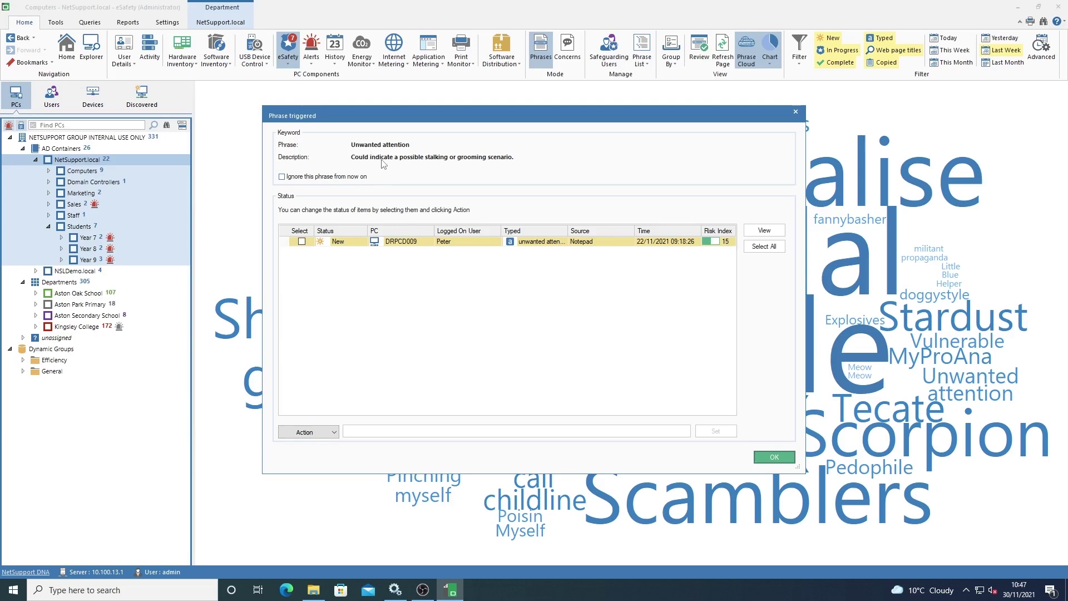
click(796, 113)
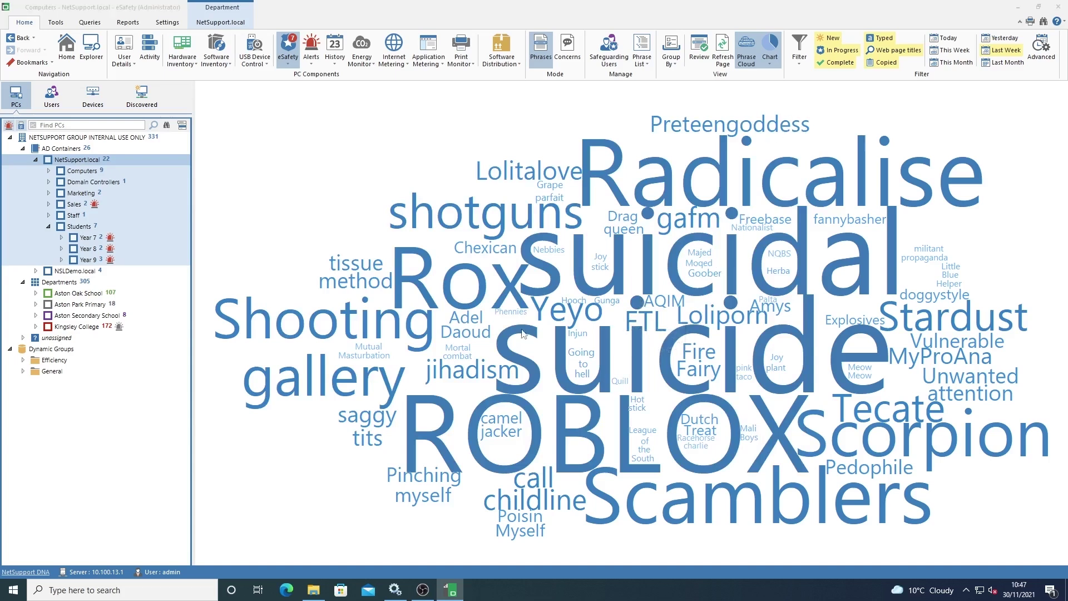
Reopen the triggered details of suicide, select the 13:28:58 incident to check its risk index, and close the details.
click(523, 333)
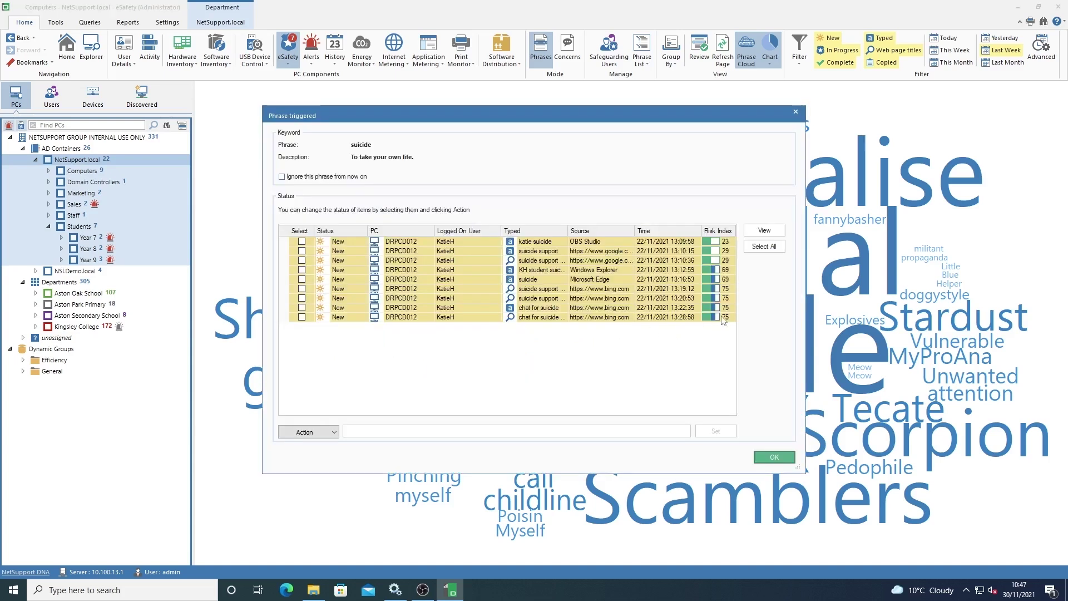
click(482, 319)
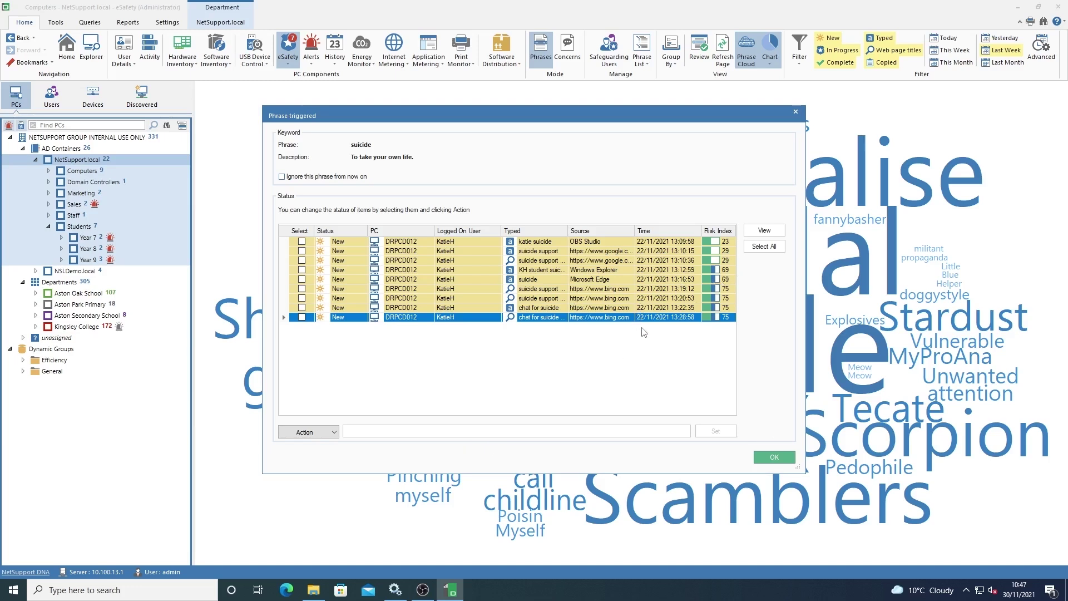
click(773, 457)
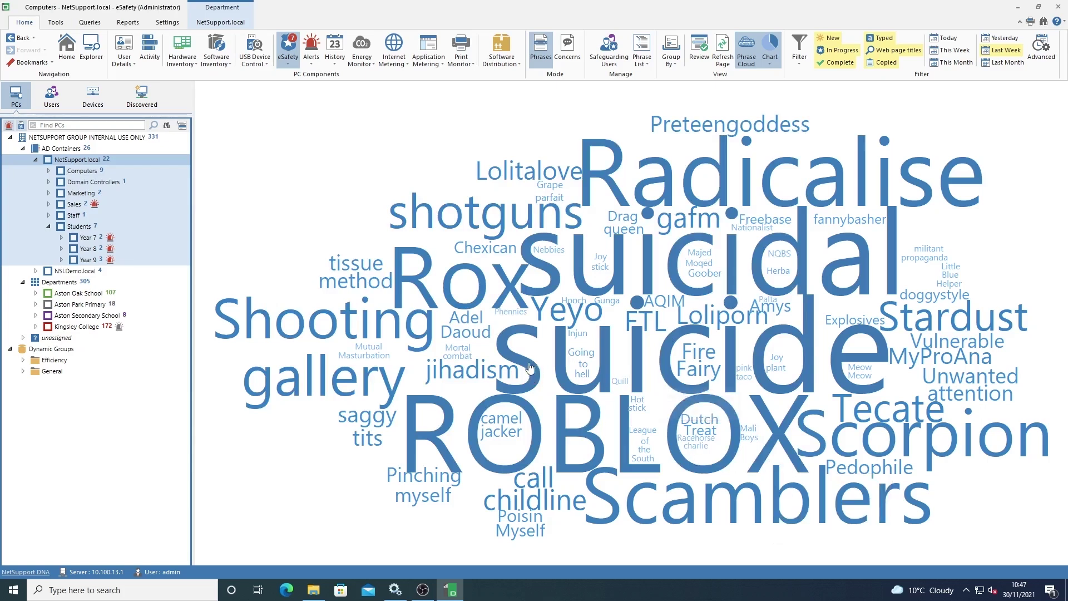
View the phrase cloud for other periods, including Yesterday and This Week, and set it back to Last Week.
mouse_move(628, 443)
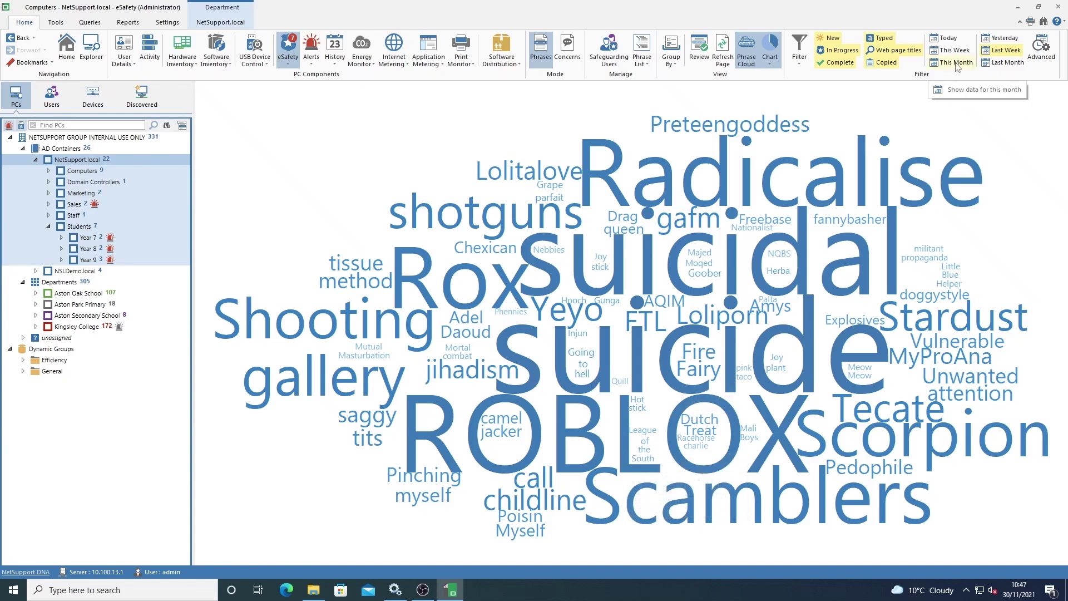
click(947, 39)
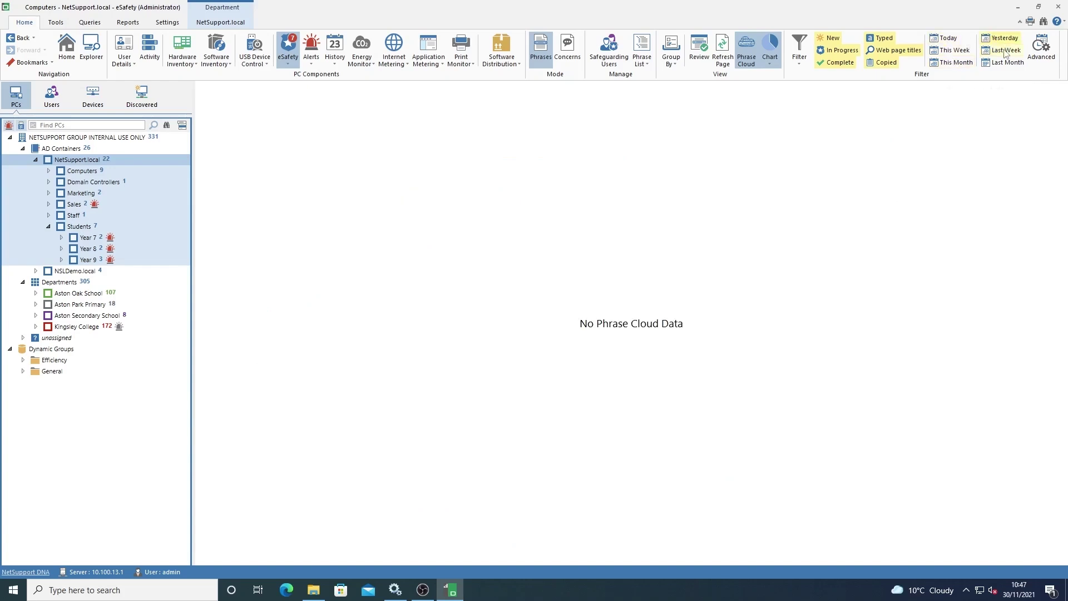
click(961, 56)
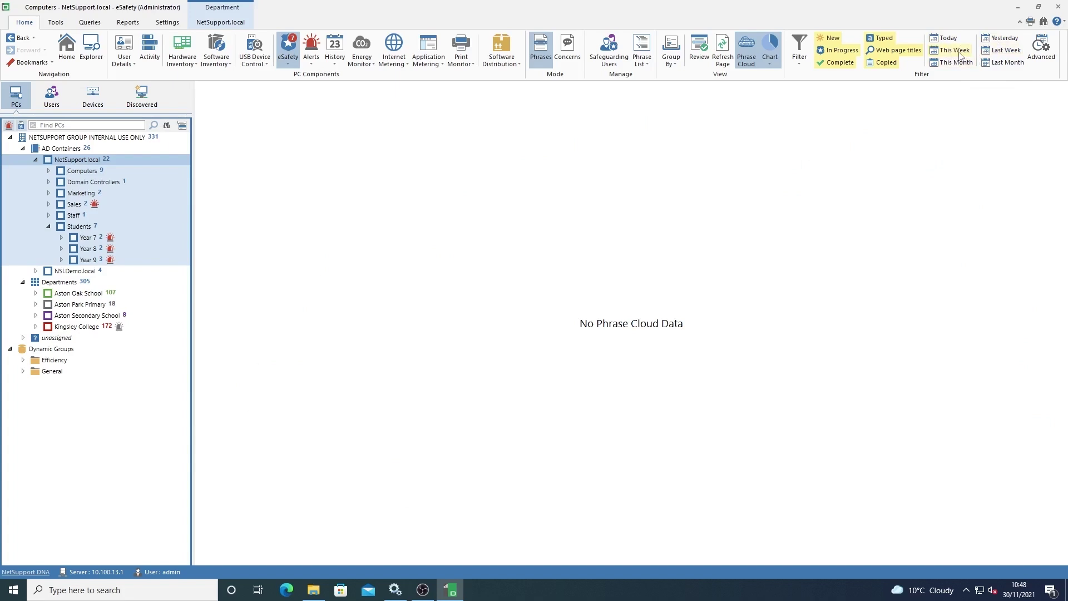
click(999, 52)
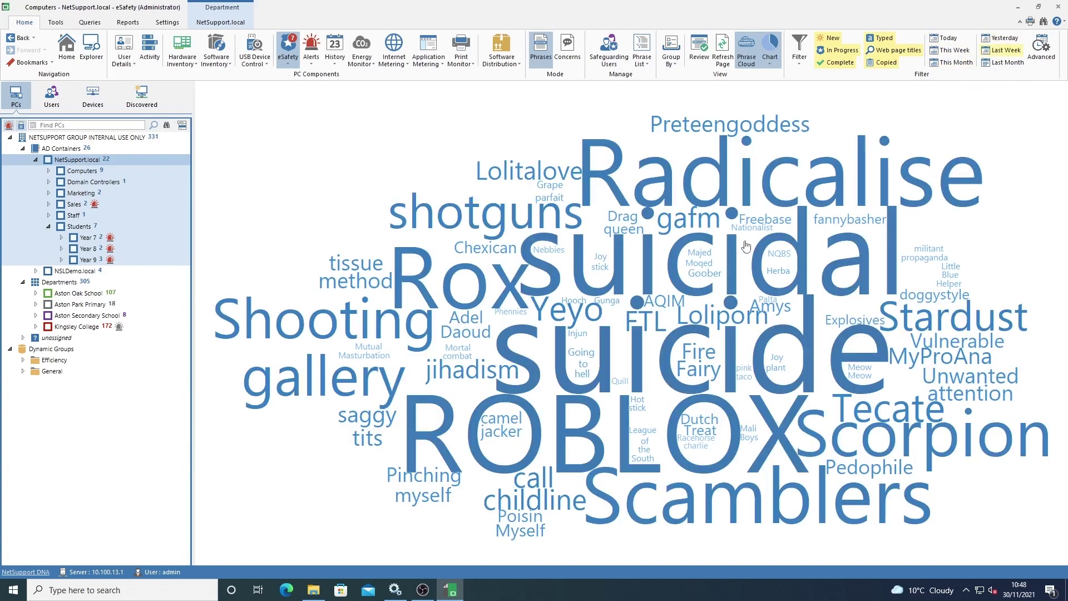
Open the triggered details of suicidal, review the risk factors of the 13:27:56 incident, and close both windows.
mouse_move(588, 284)
double_click(552, 272)
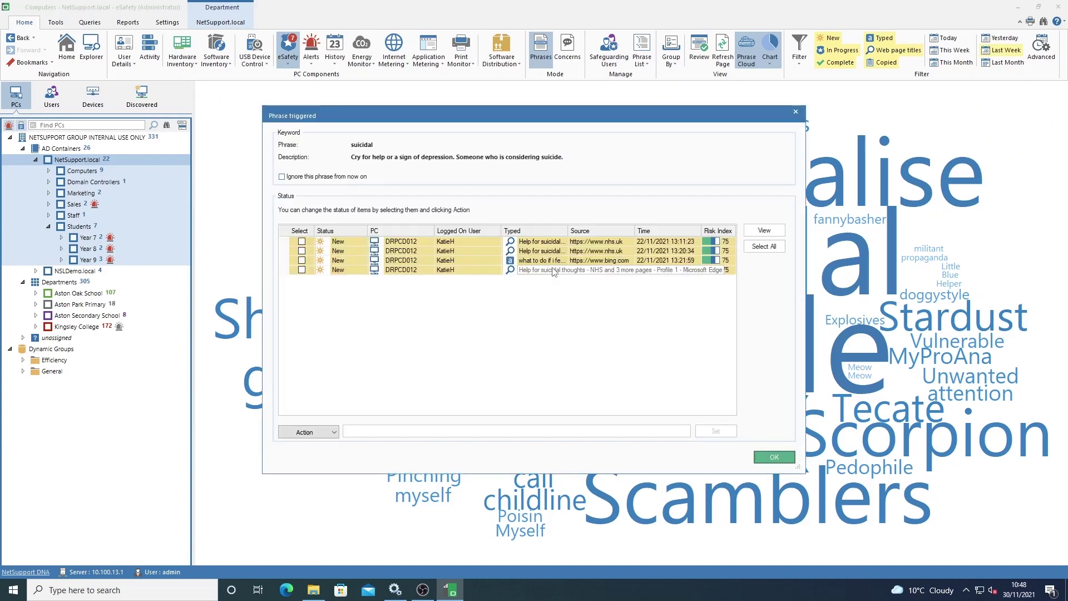
click(468, 271)
click(757, 233)
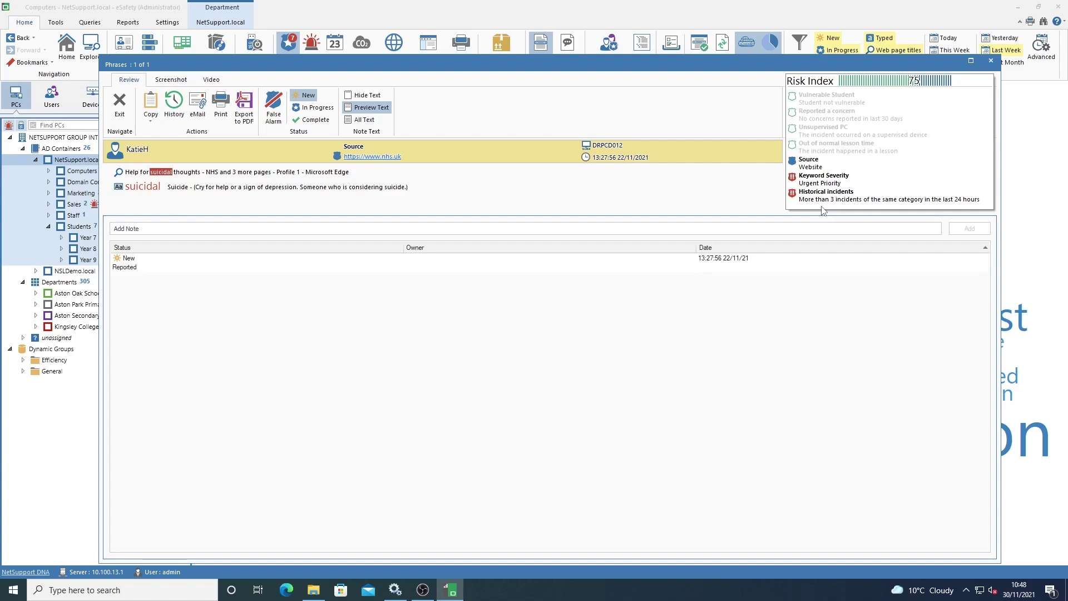
click(990, 60)
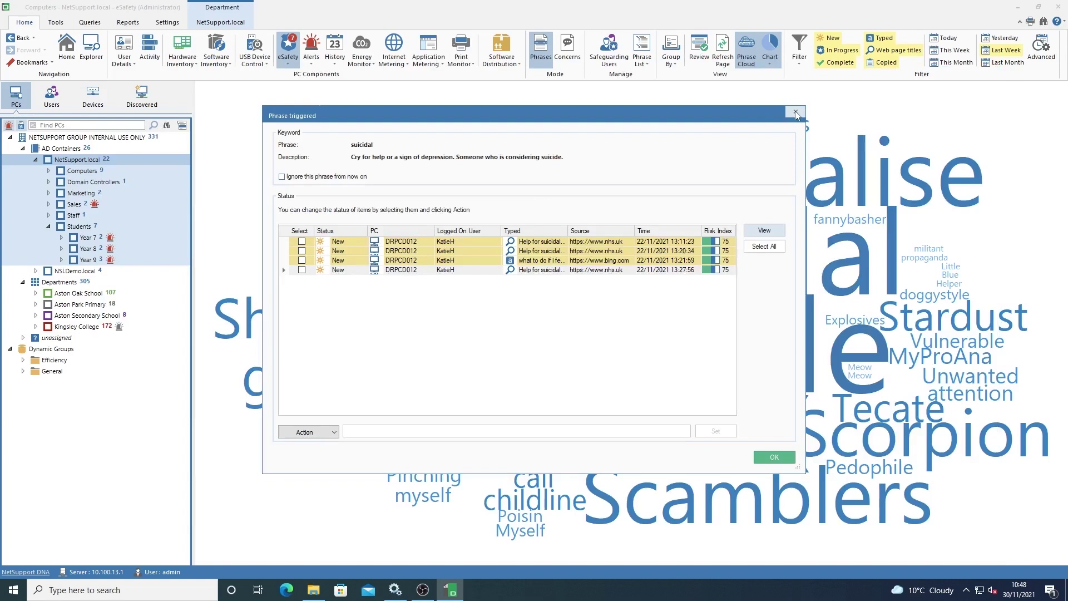
click(796, 114)
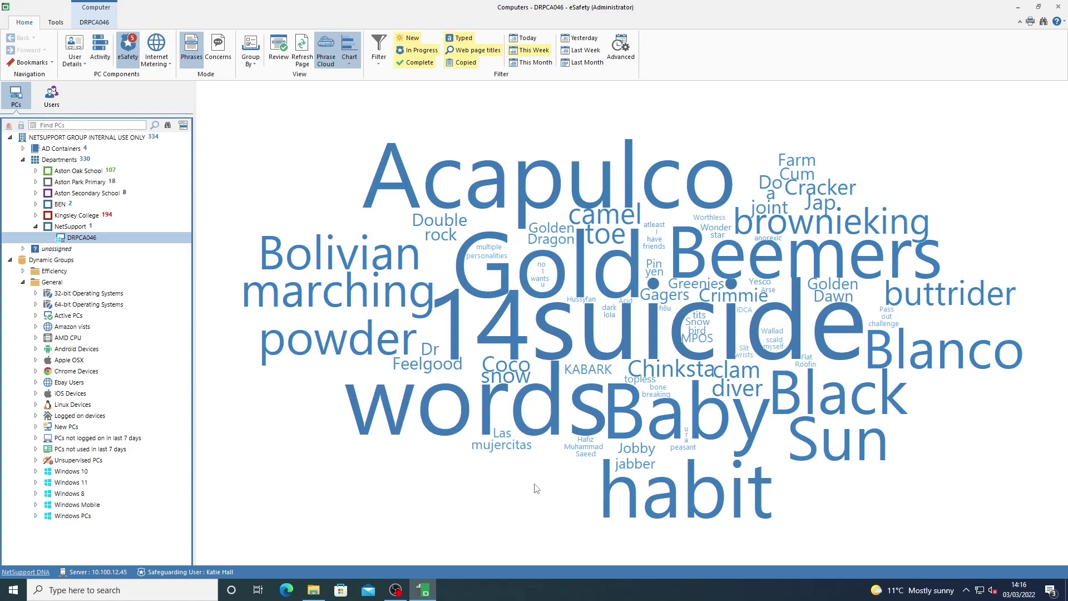
In DRPCA046's phrase cloud, open the triggered details of suicide and review the 14:08:47 incident.
mouse_move(645, 374)
click(562, 357)
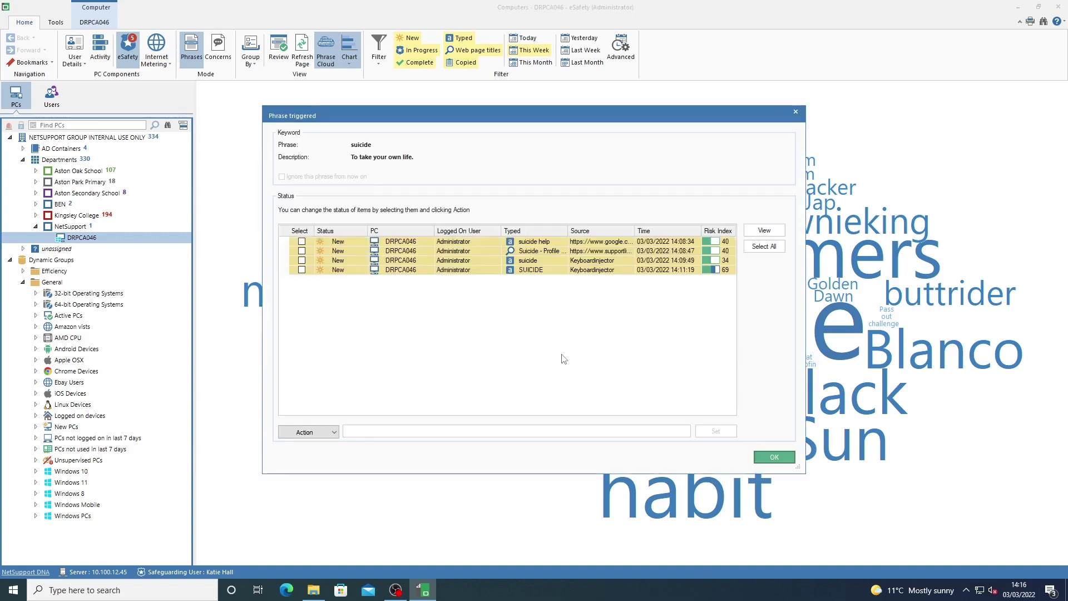
click(542, 254)
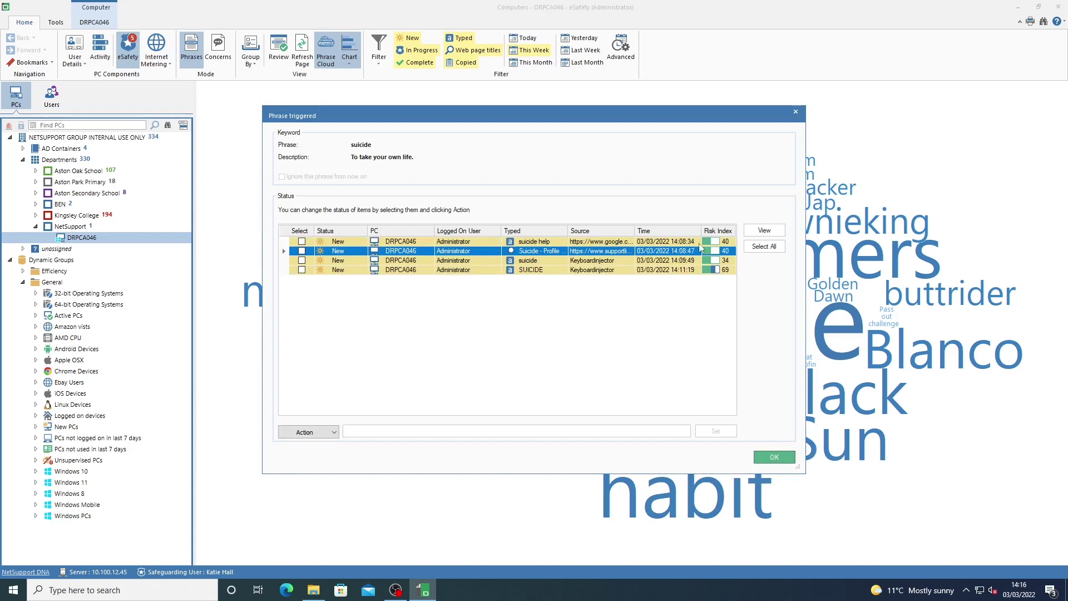
click(762, 231)
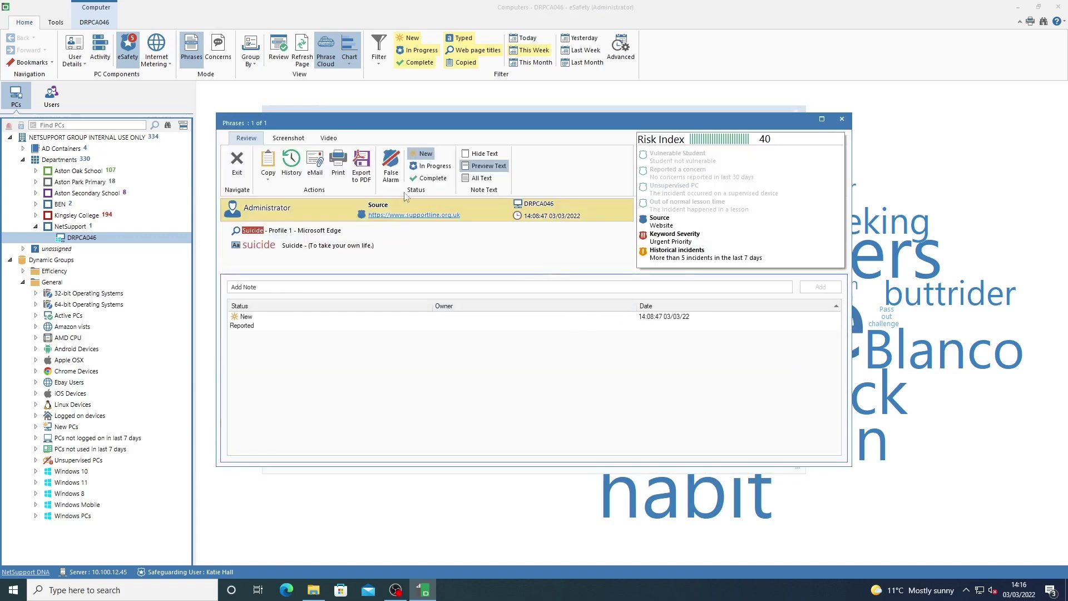
View the screenshot captured for the 14:08:47 suicide incident and look through the captured page.
click(289, 139)
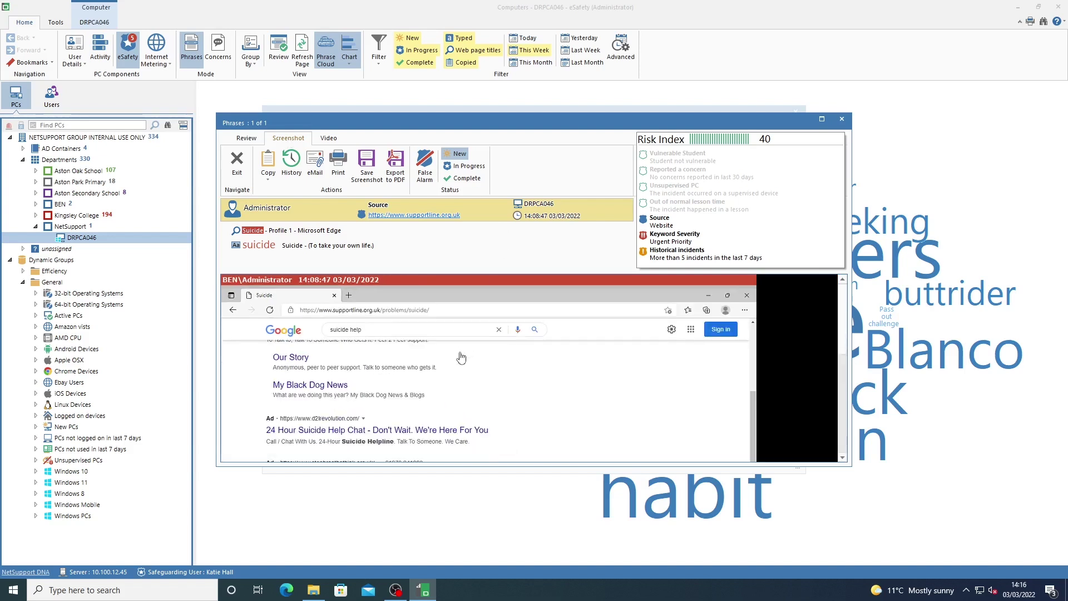
scroll(455, 385, down, 1)
scroll(710, 358, down, 2)
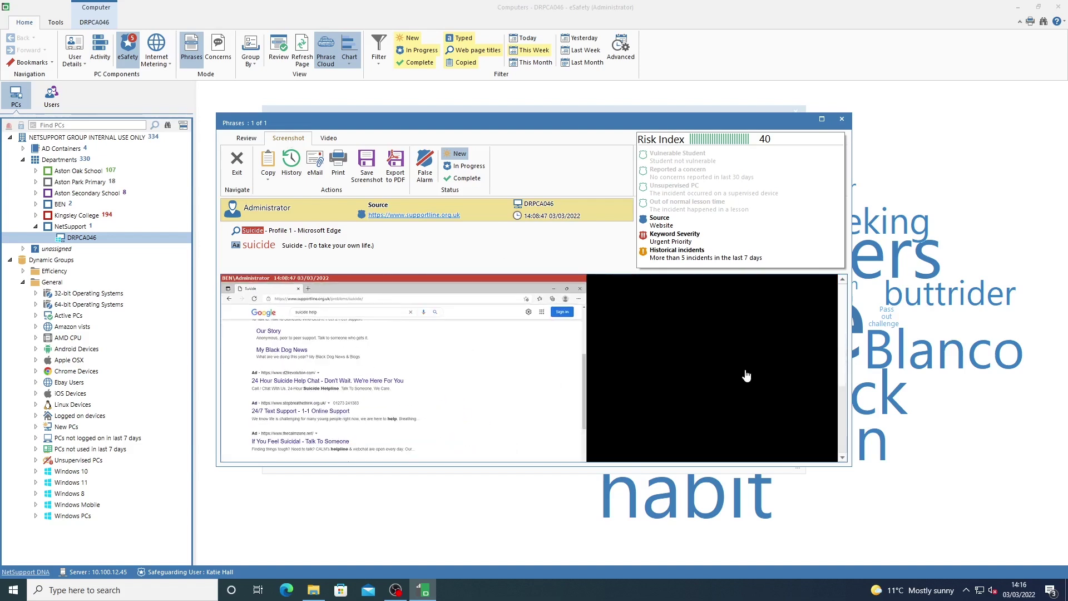
scroll(836, 404, down, 4)
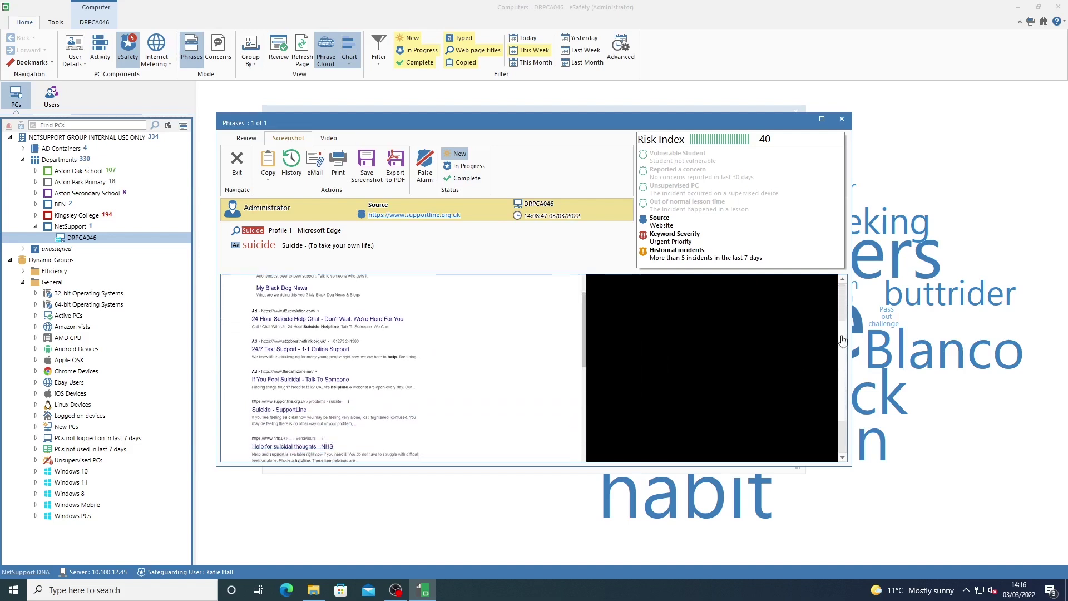
scroll(845, 334, up, 4)
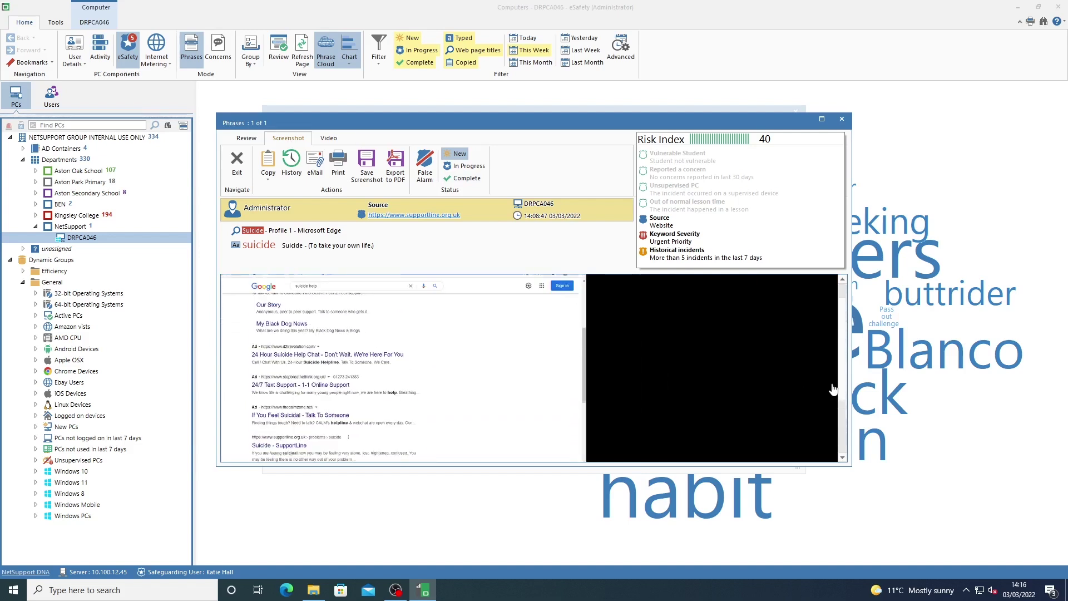
Play the incident's video recording from the trigger point and pause it after a few seconds.
click(328, 137)
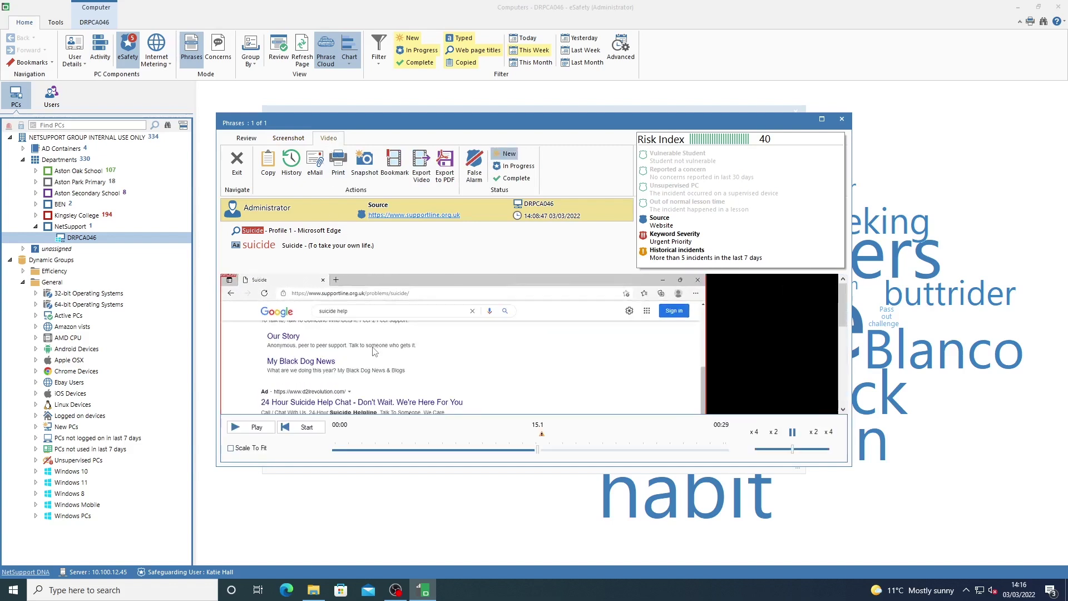
click(270, 429)
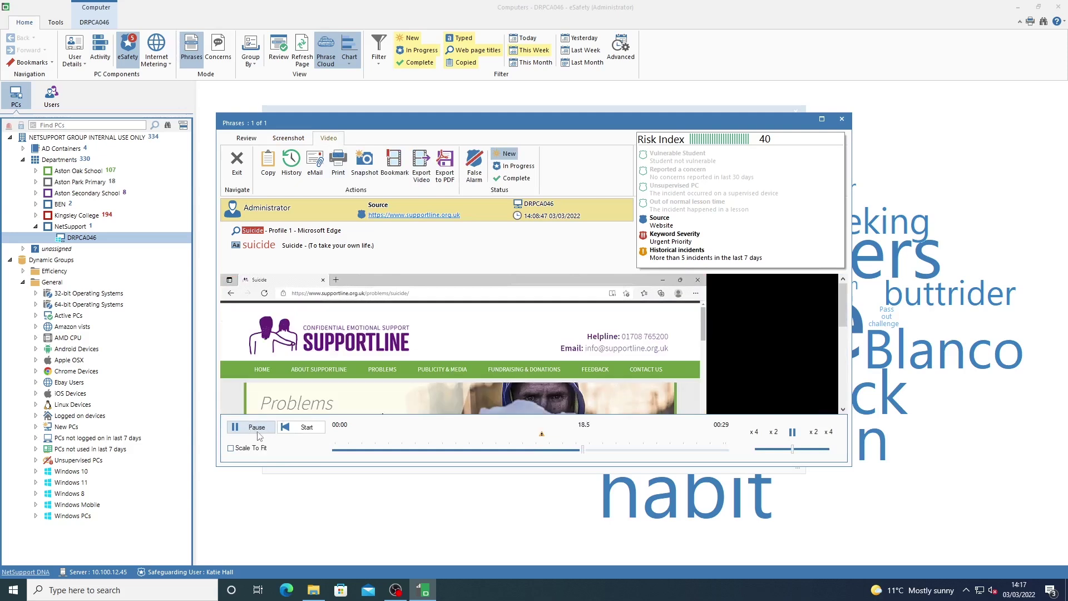
click(256, 432)
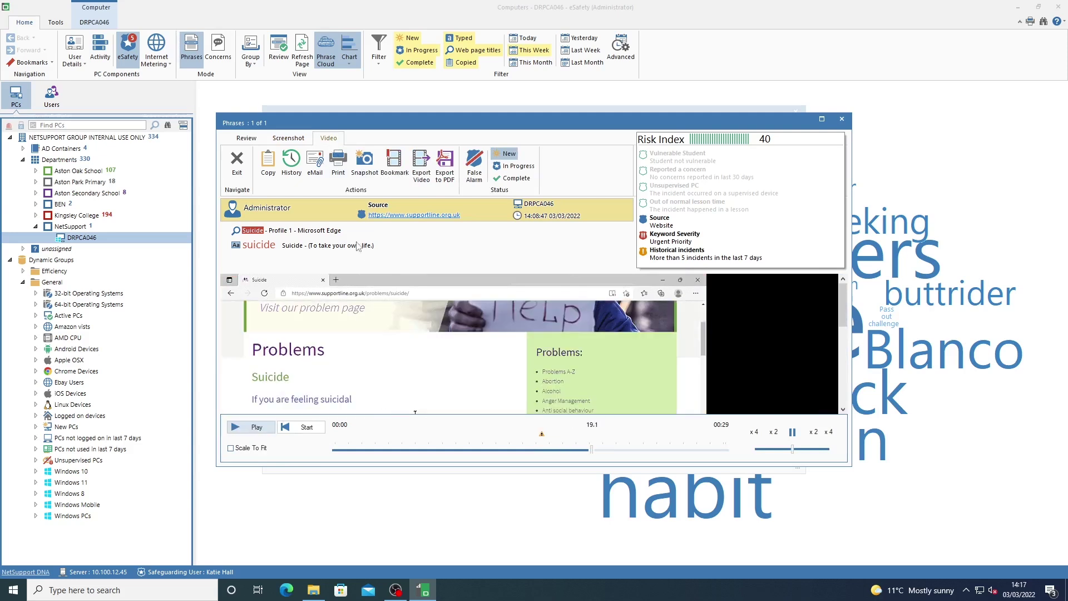
Check the actions offered for the incident's review, video and screenshot, and close the incident.
click(246, 142)
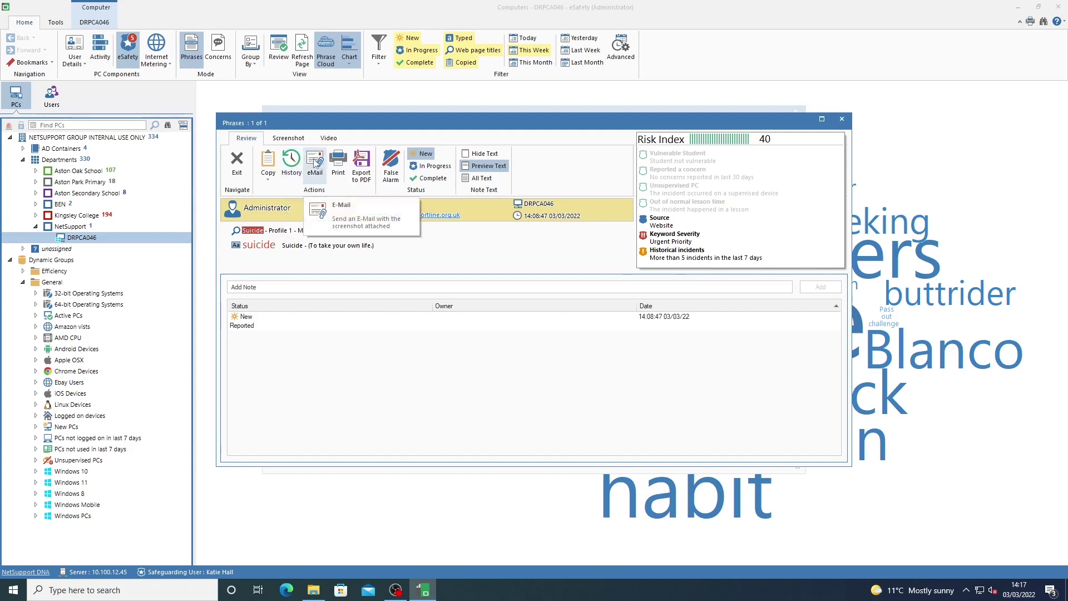
click(329, 139)
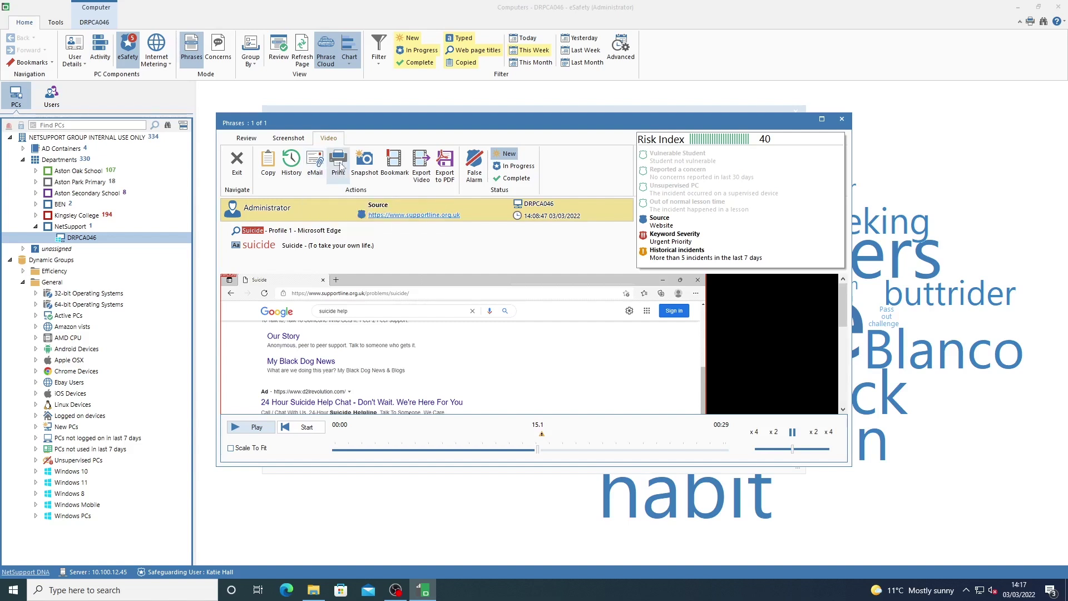
click(289, 138)
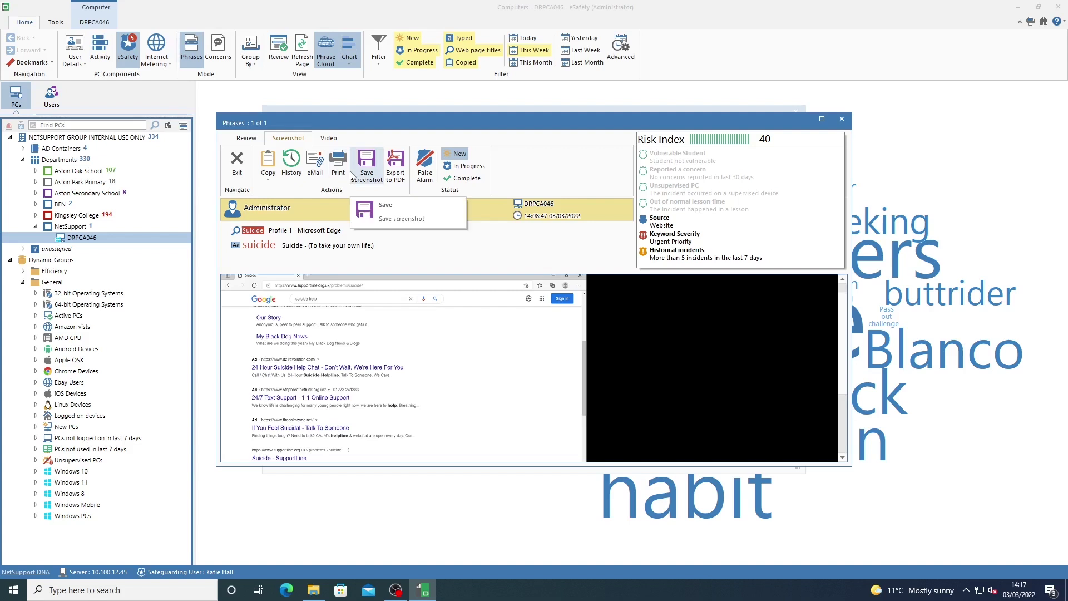
click(842, 119)
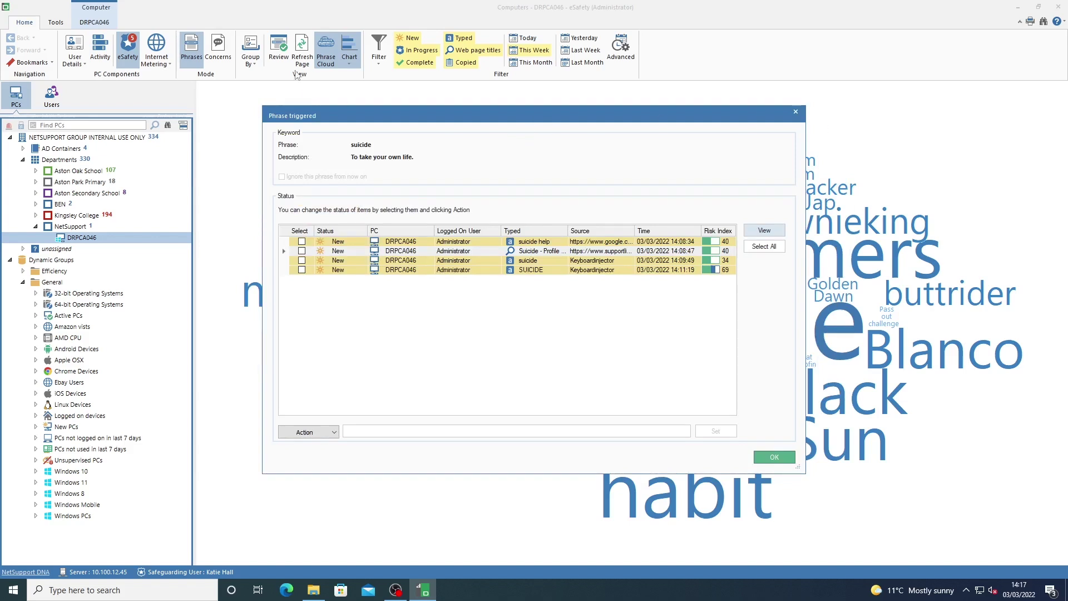
Glance at the tool options, check the triggered details of Black Sun in the phrase cloud, and close them.
click(56, 23)
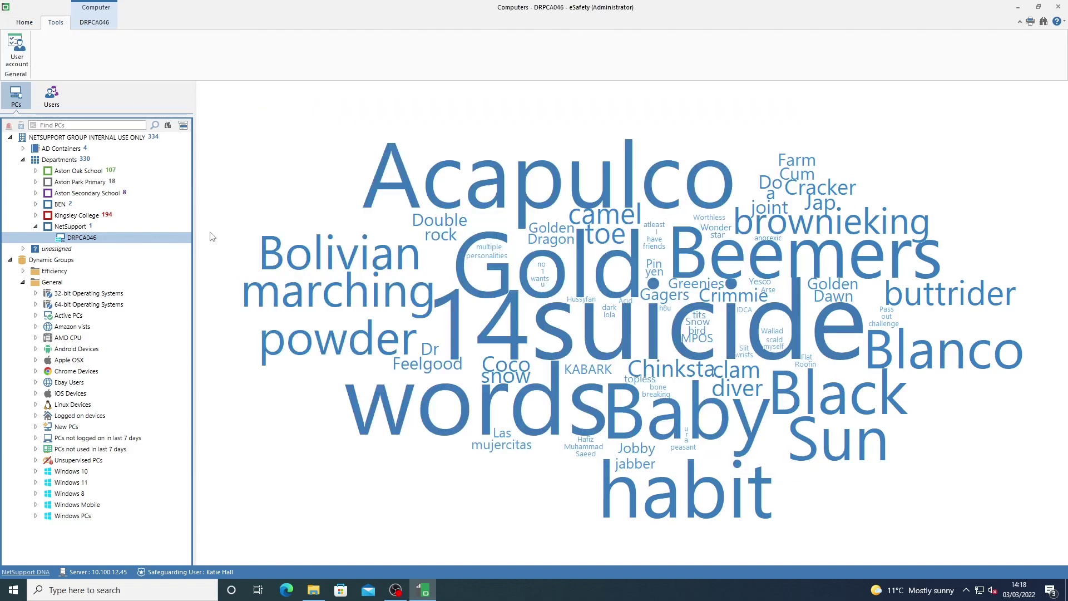
click(23, 25)
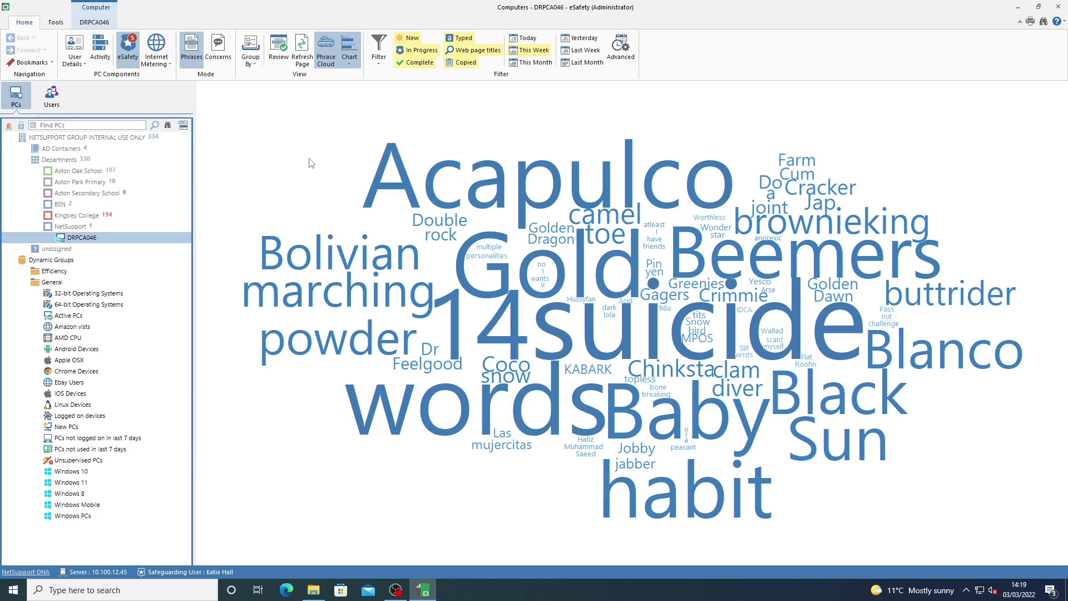
mouse_move(403, 196)
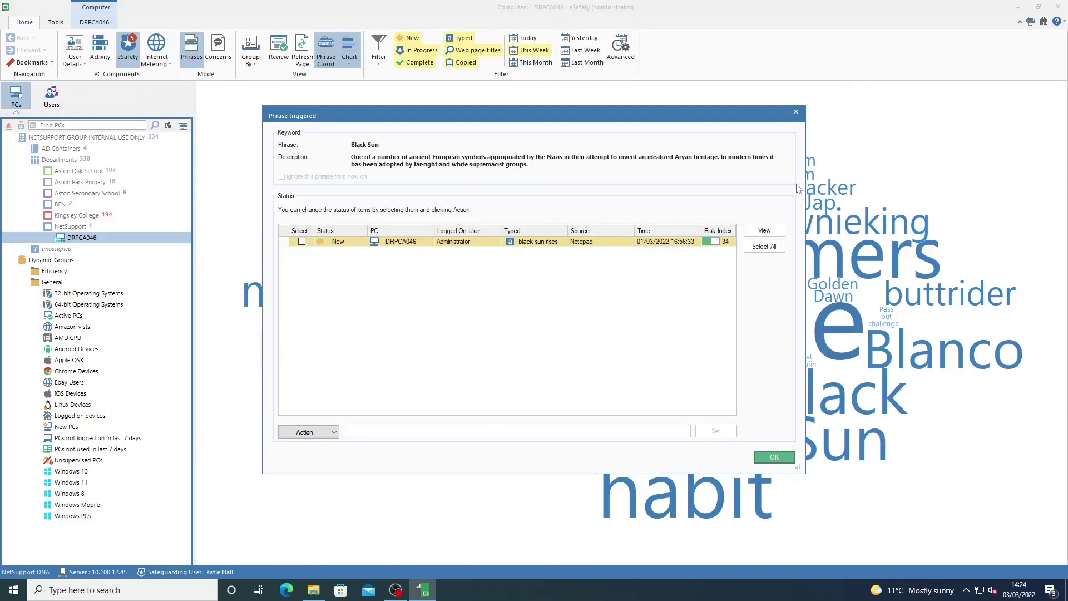
click(795, 112)
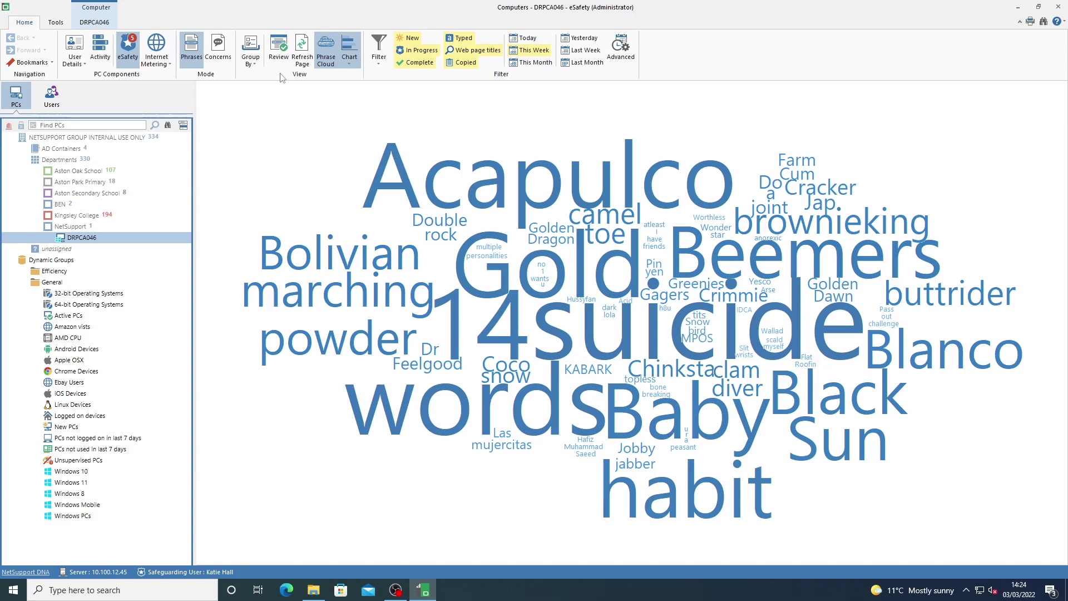
Look through the new and in-progress reported concerns, and return to the phrase cloud.
click(219, 57)
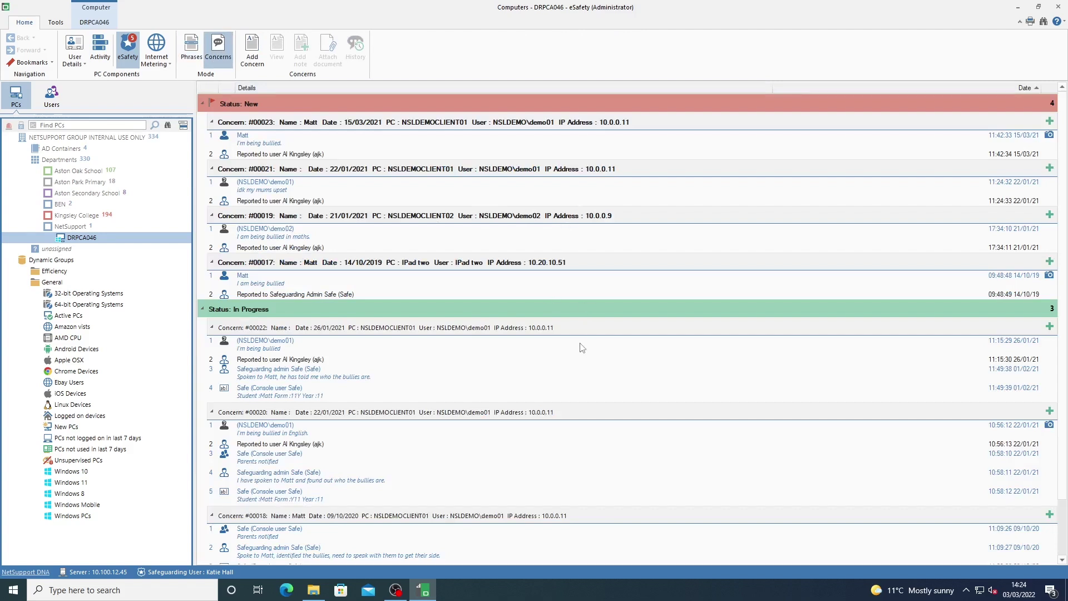
scroll(558, 400, down, 1)
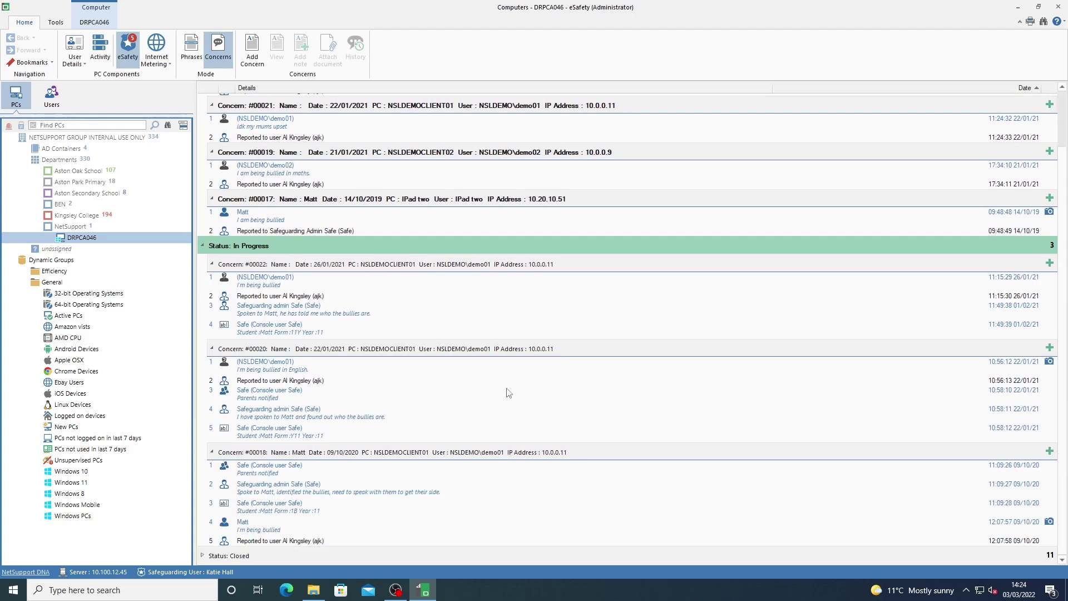
scroll(503, 408, up, 1)
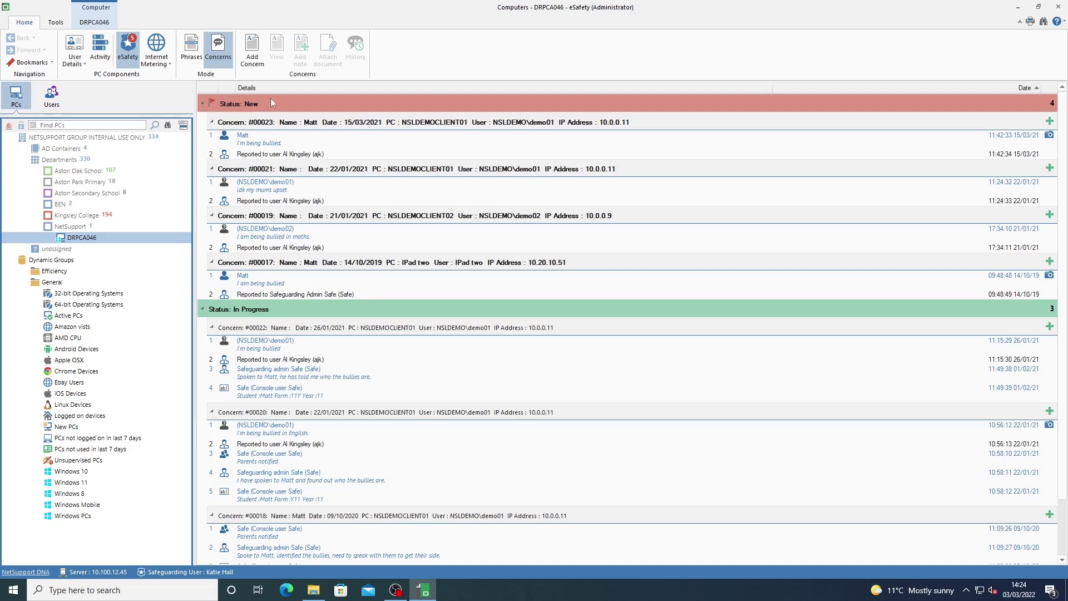
click(192, 53)
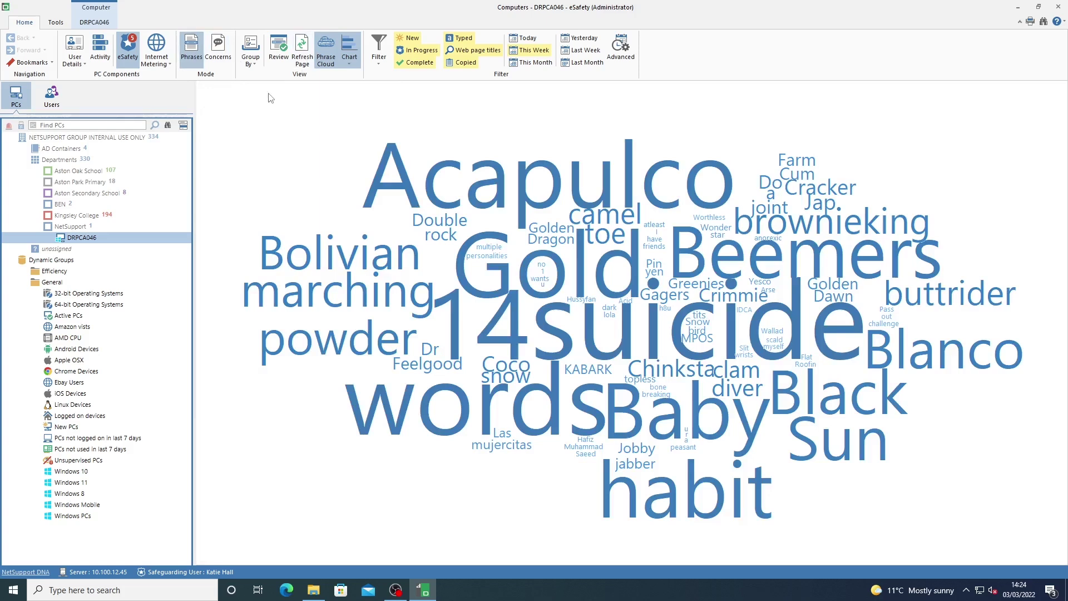
Return to the concerns list, view the notes of the in-progress concern dated 26/01/2021, and cancel without adding any.
click(220, 50)
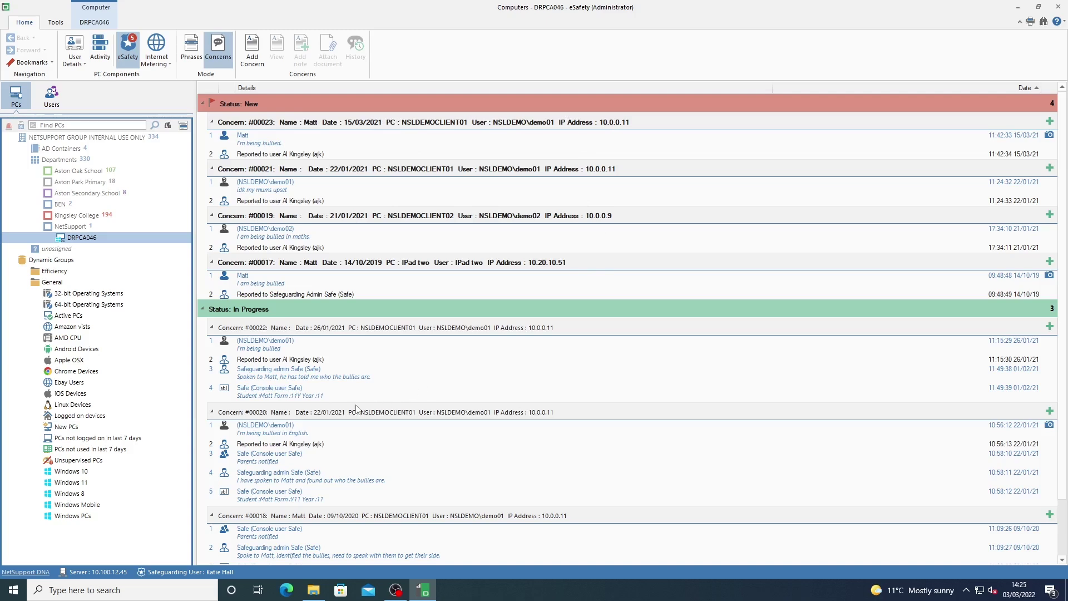
scroll(357, 408, down, 1)
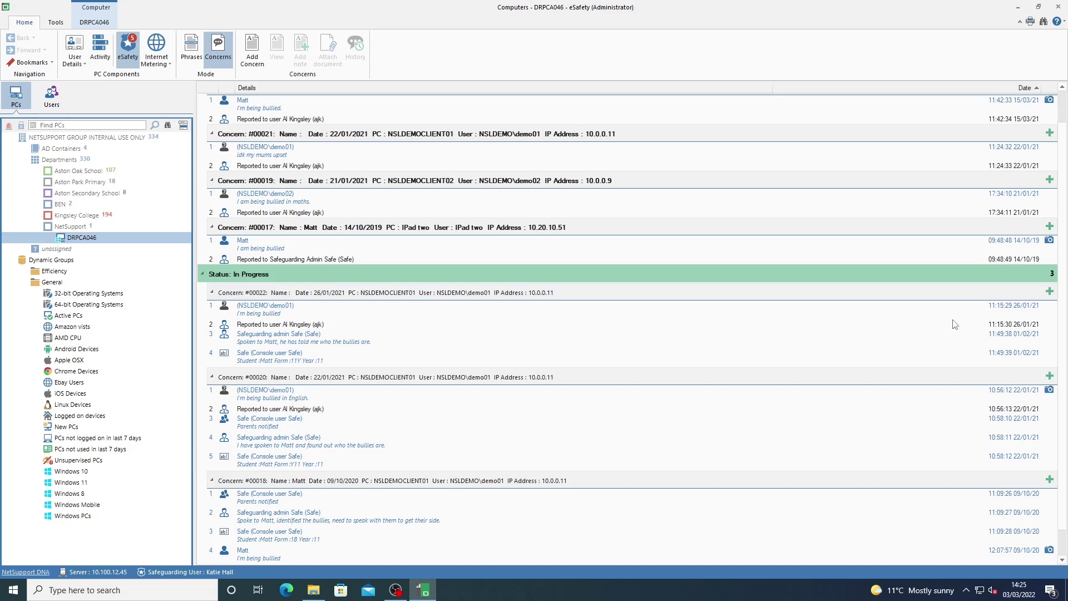
click(1049, 291)
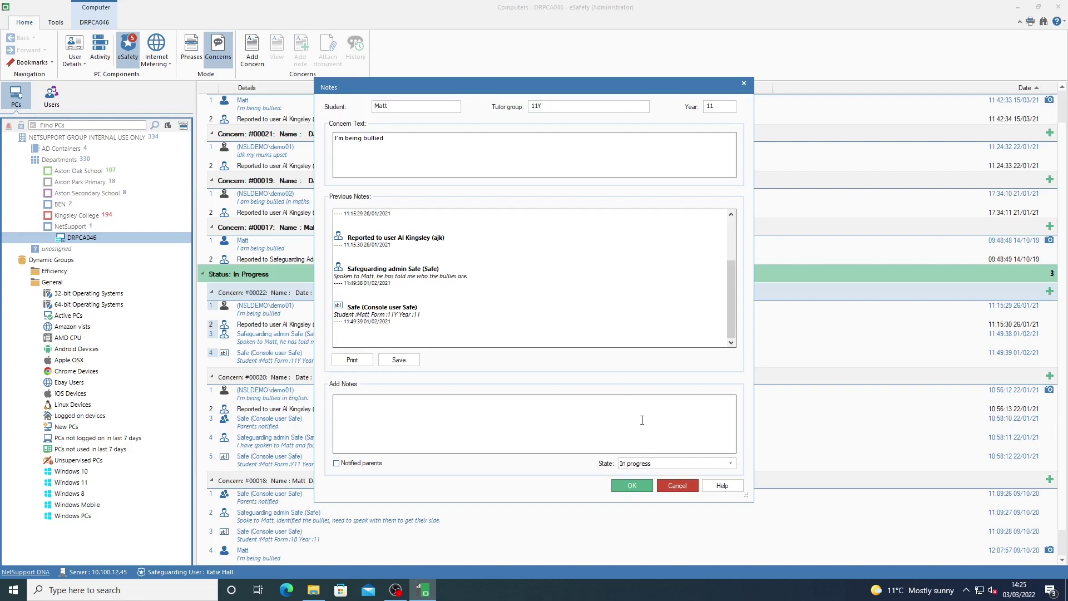
click(665, 486)
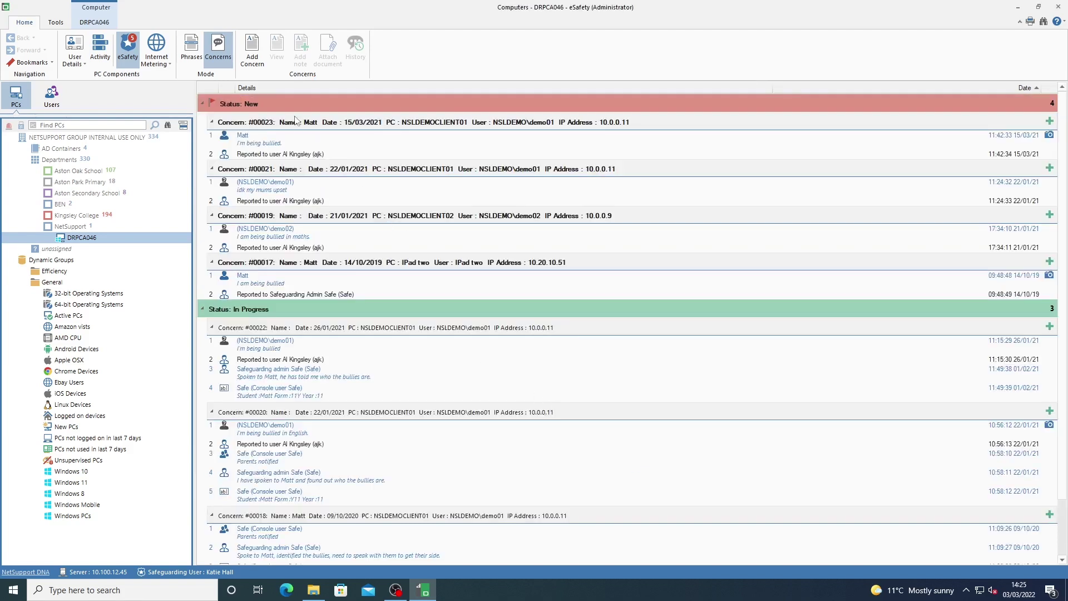
Collapse the New and In Progress concern groups, check each status group in turn, and expand New, In Progress and Closed.
click(202, 104)
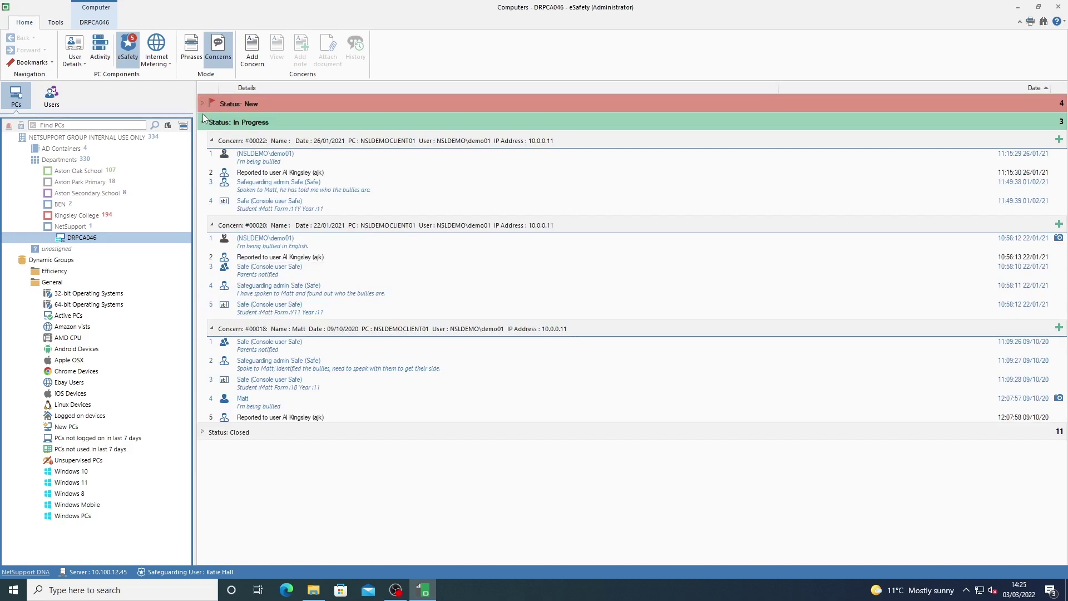
click(202, 120)
click(203, 142)
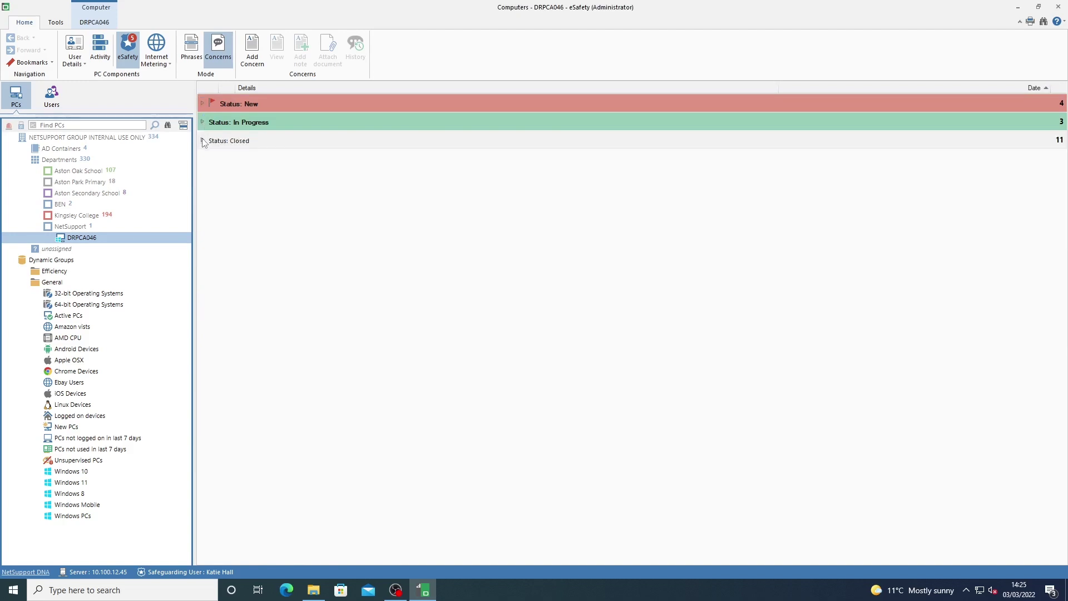
click(202, 142)
click(202, 123)
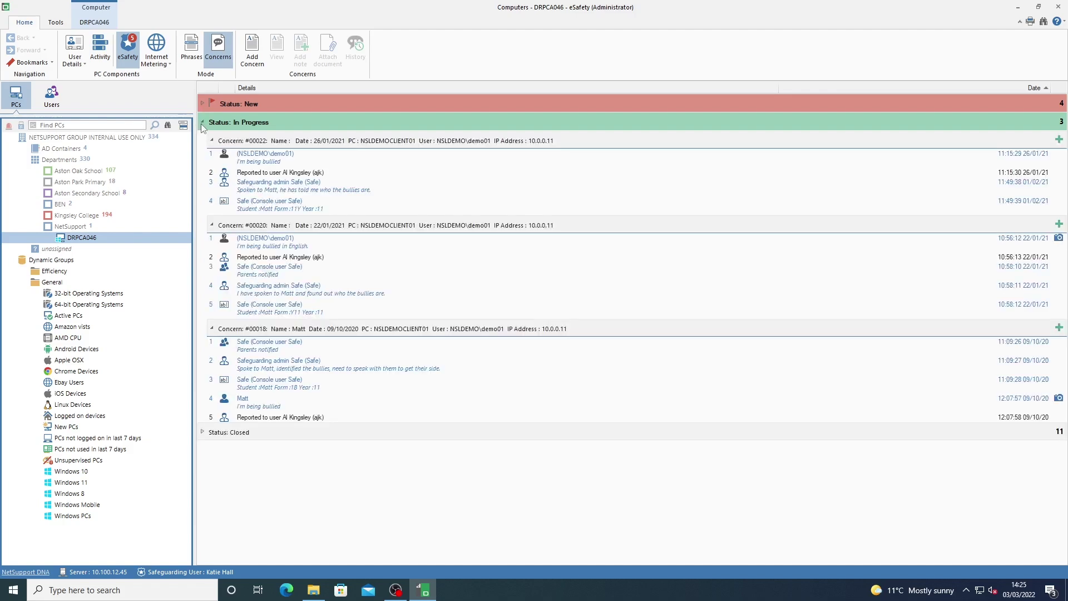
click(202, 122)
click(203, 104)
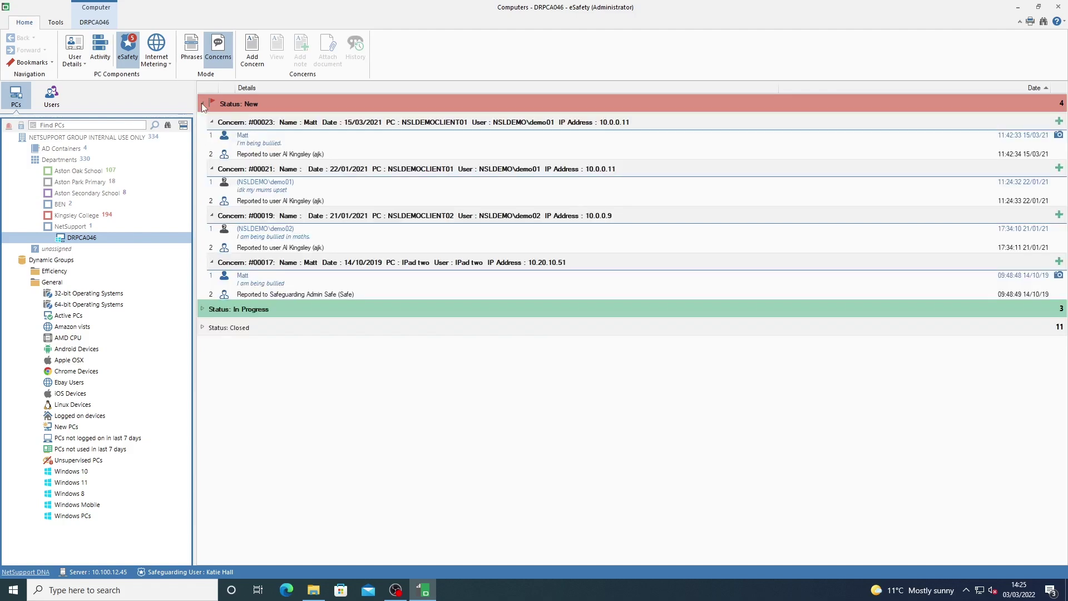
click(202, 327)
click(202, 309)
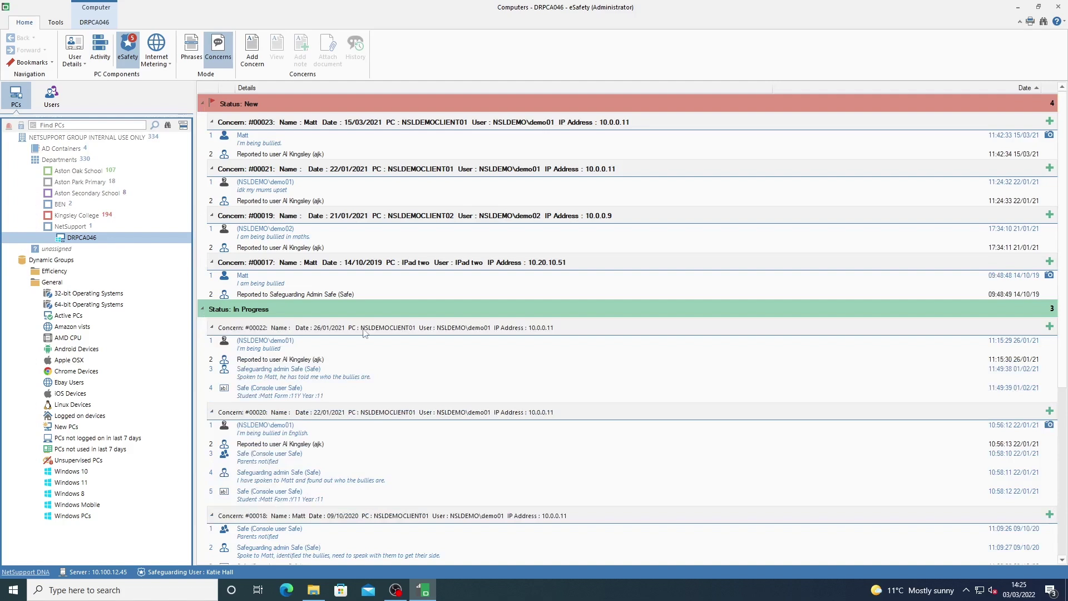
For the concern dated 09/10/2020, mark parents as notified, keep the state In progress, and save the notes.
scroll(378, 410, down, 4)
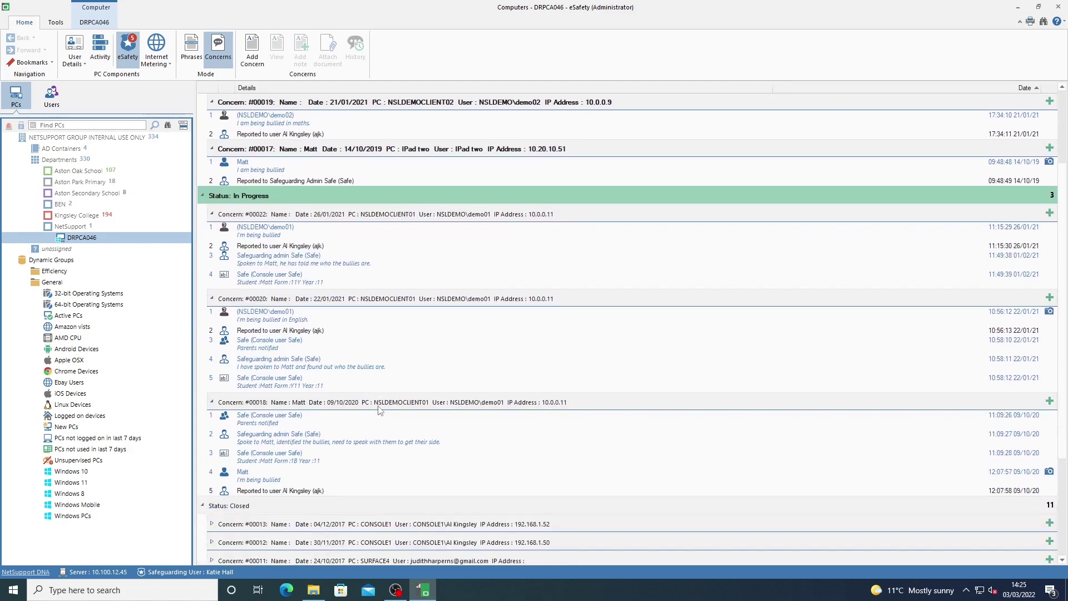
scroll(379, 410, down, 1)
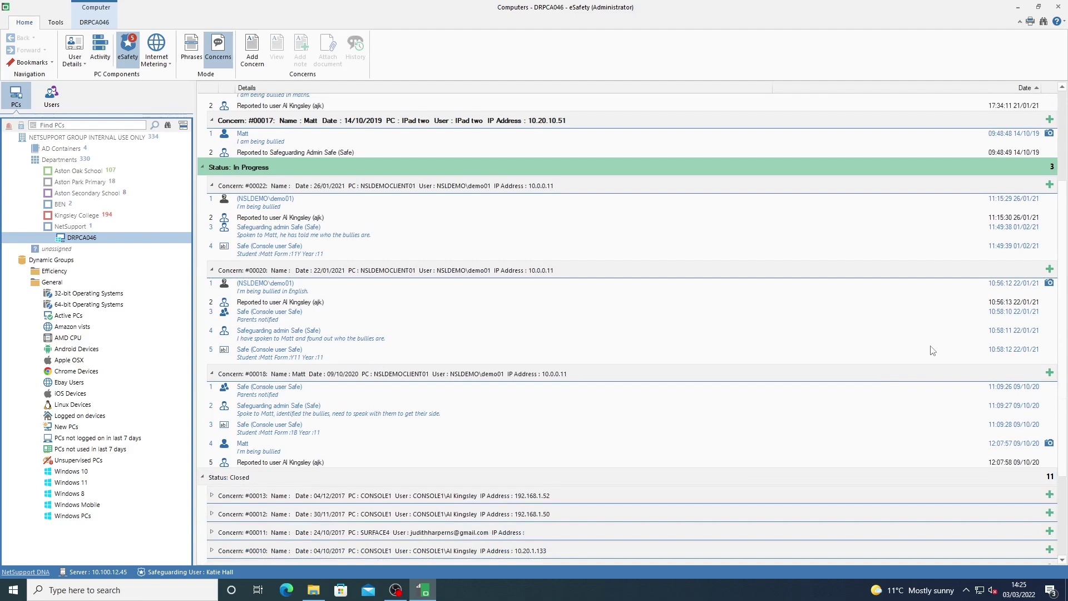
click(1049, 372)
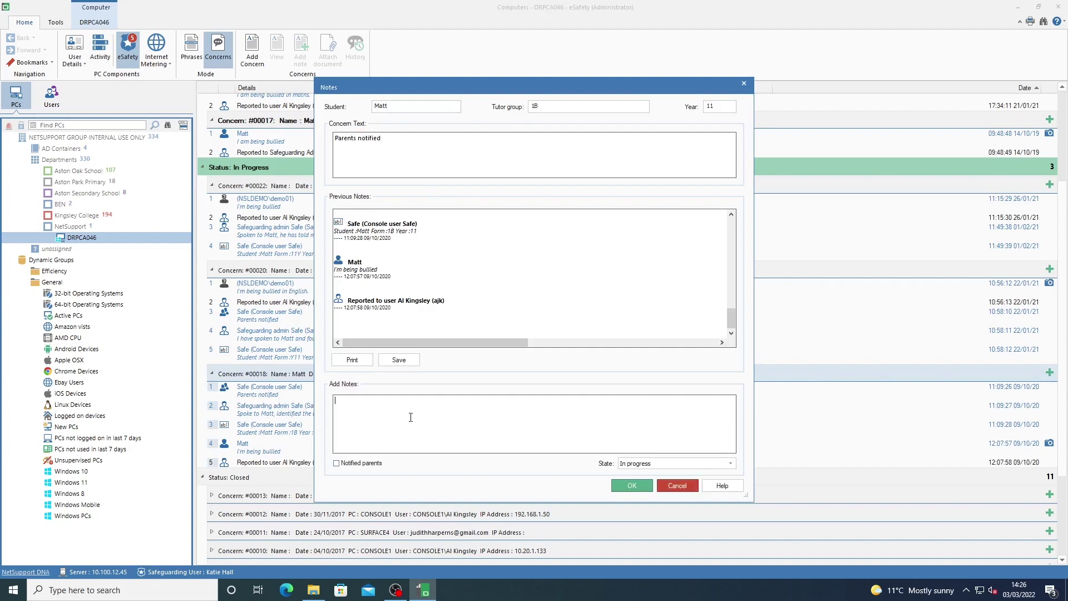
click(357, 464)
click(642, 465)
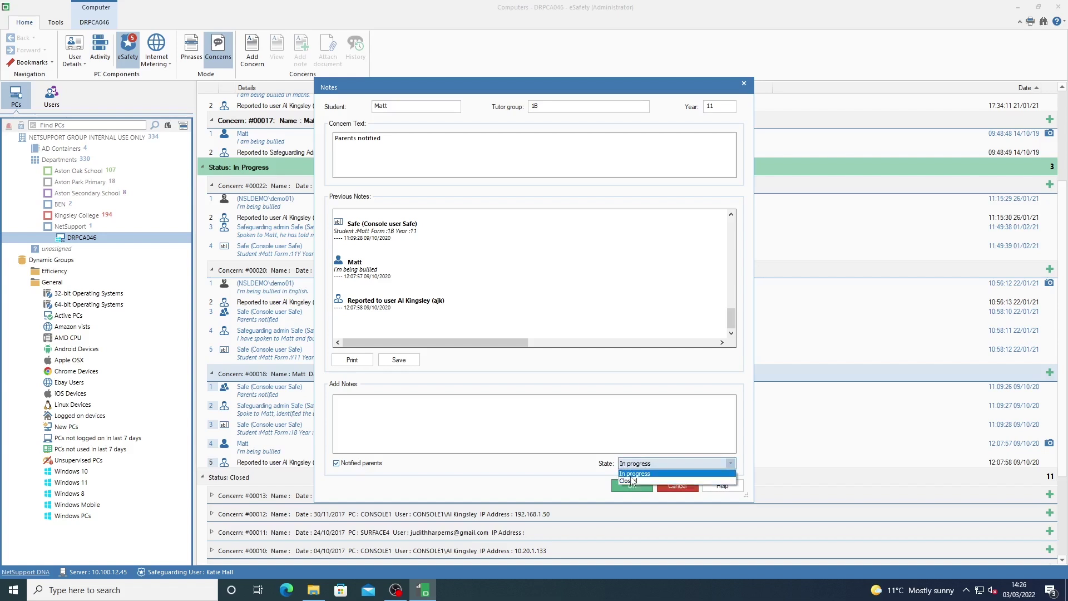
click(634, 473)
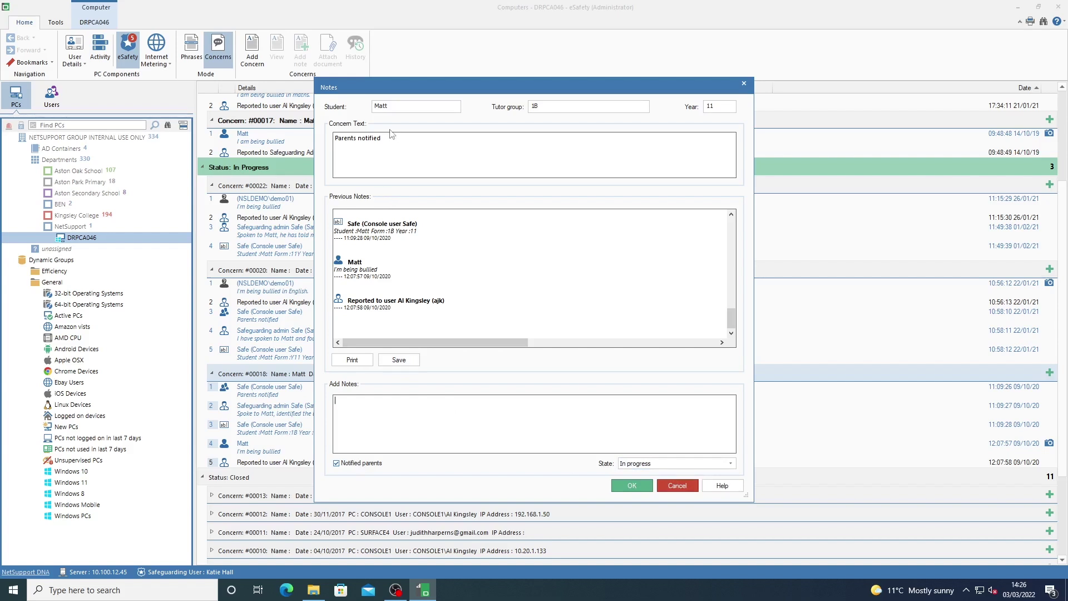
click(624, 487)
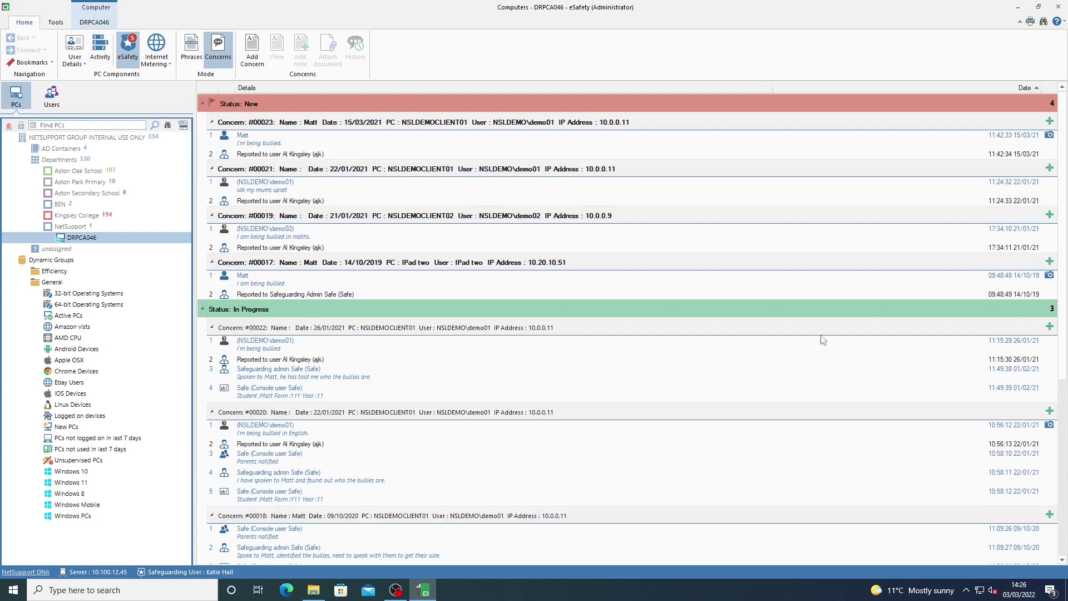
View the notes of the new concern dated 21/01/2021, check its student detail fields, and close them without adding any text.
click(1048, 215)
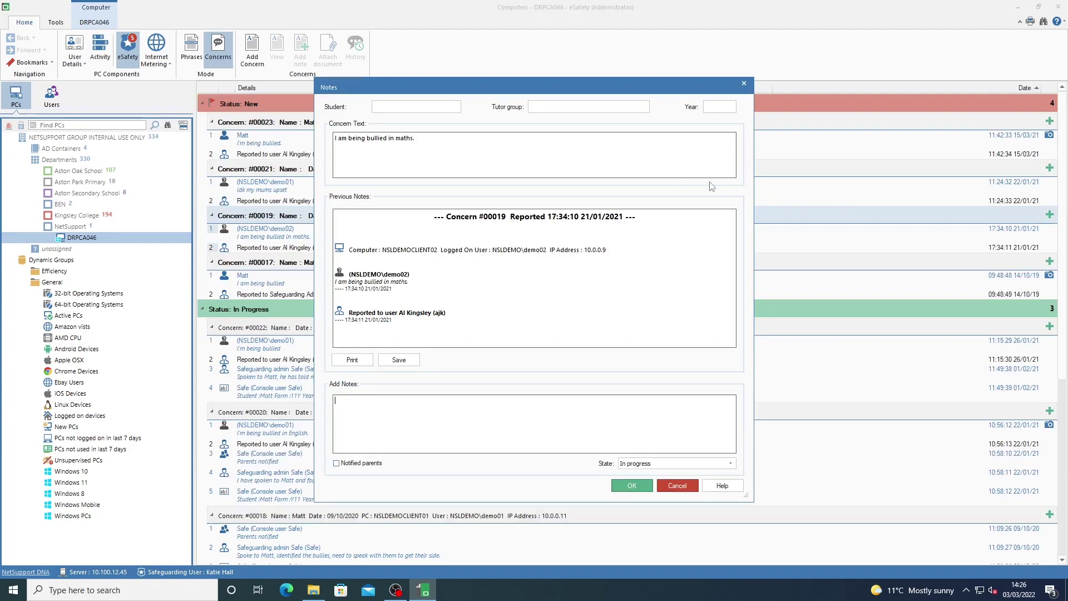
click(705, 107)
click(451, 105)
click(488, 221)
click(633, 485)
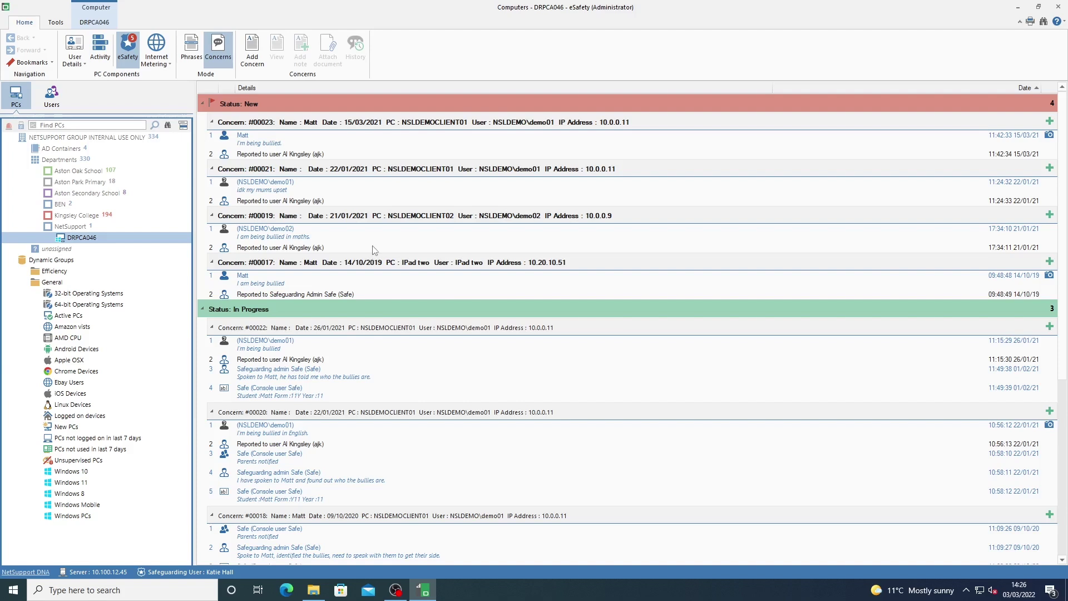
Collapse the In Progress and Closed concern groups, and collapse and re-expand the New group.
click(207, 312)
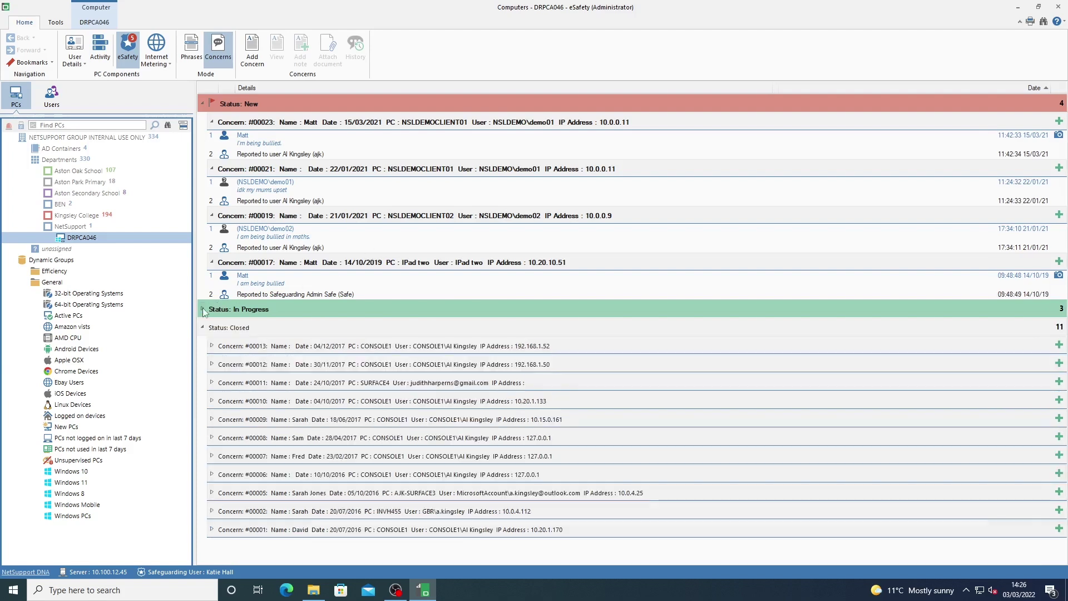
click(201, 308)
click(200, 308)
click(203, 328)
click(203, 103)
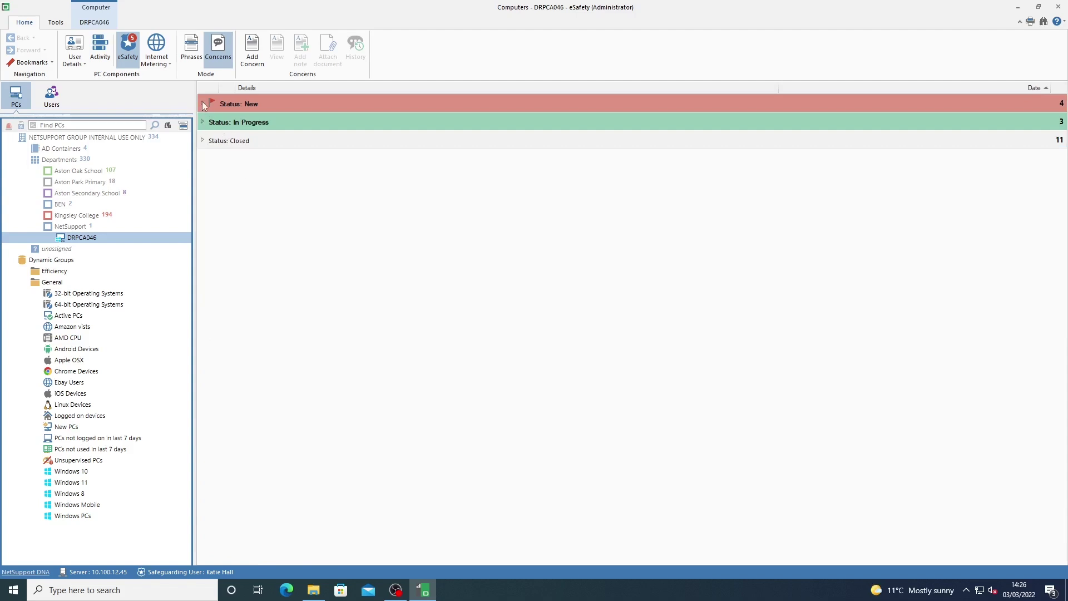
click(203, 105)
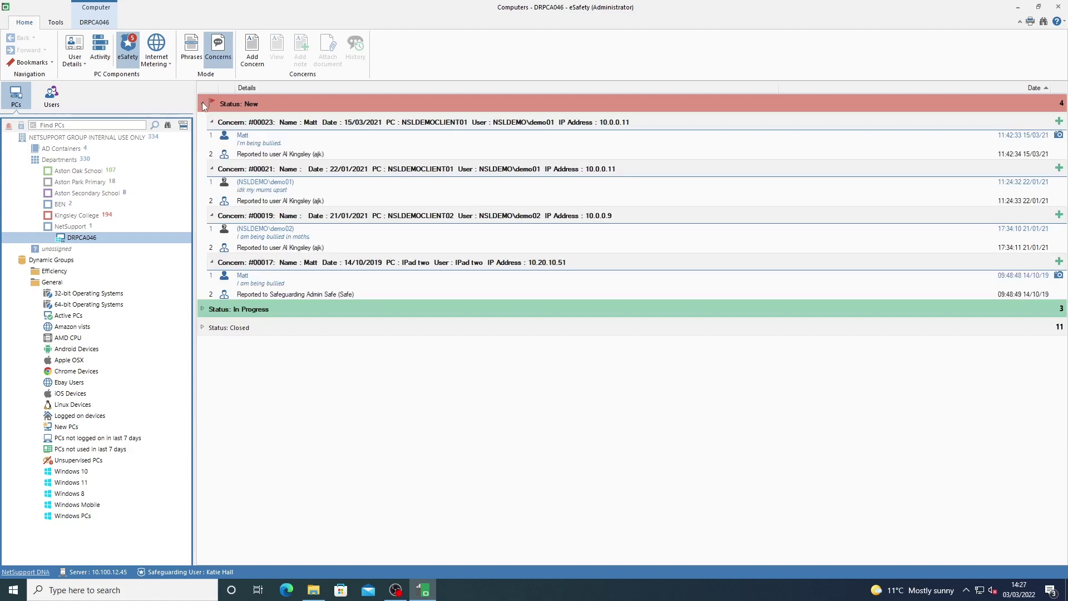
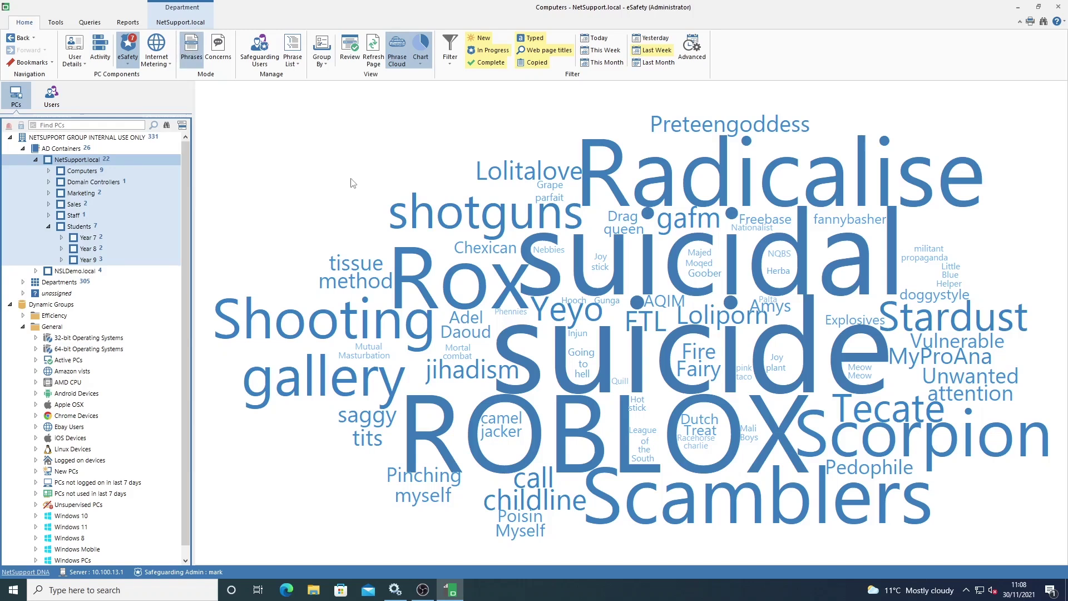
Show the reported concerns for NetSupport.local and set the state of the concern dated 30/11/2021 to Closed in its notes.
click(218, 56)
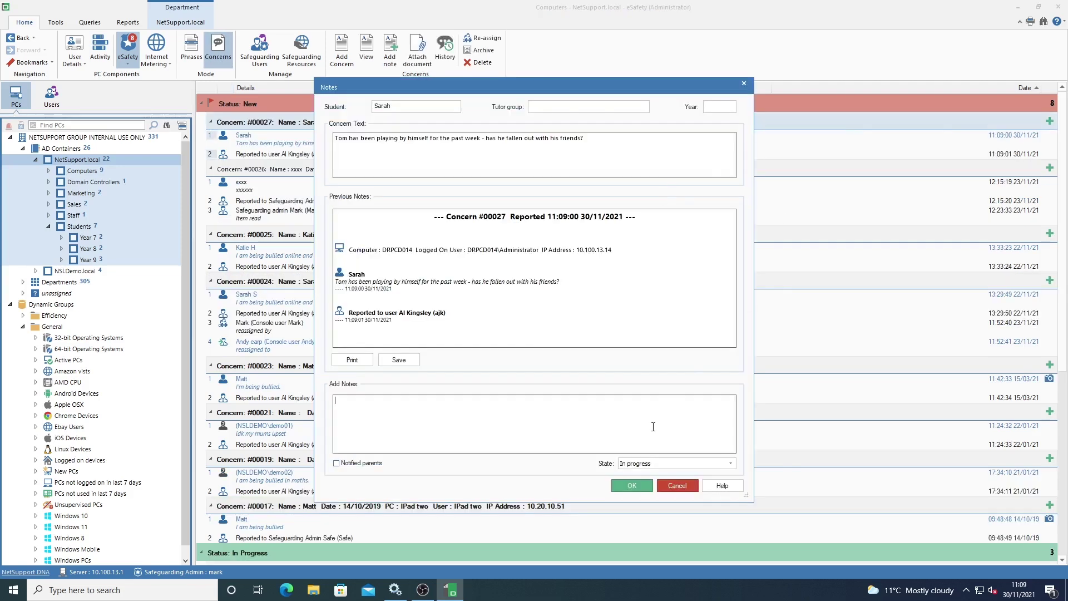
click(635, 465)
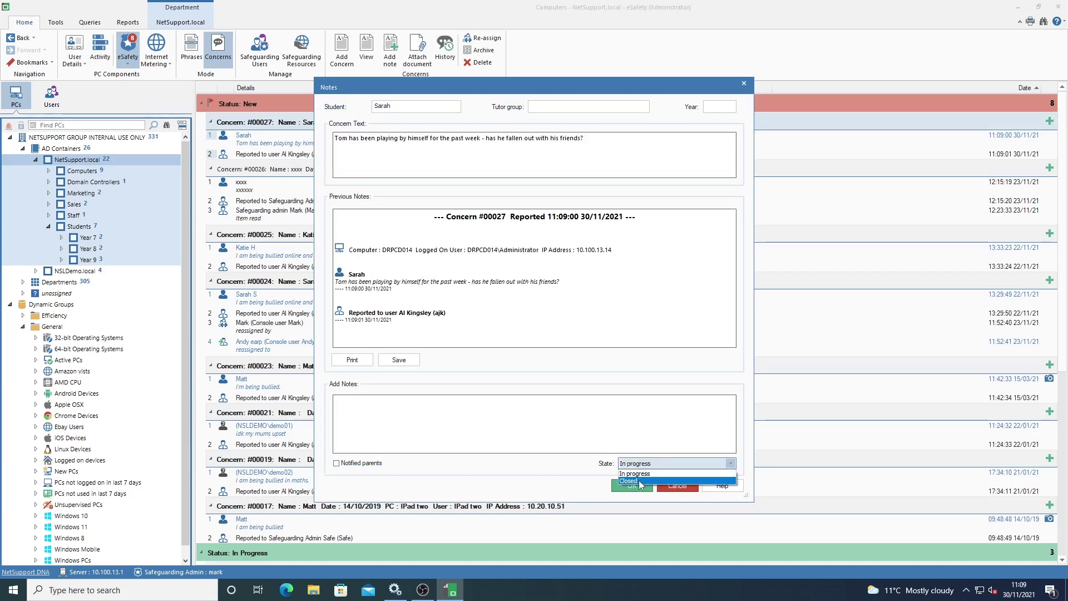
click(481, 434)
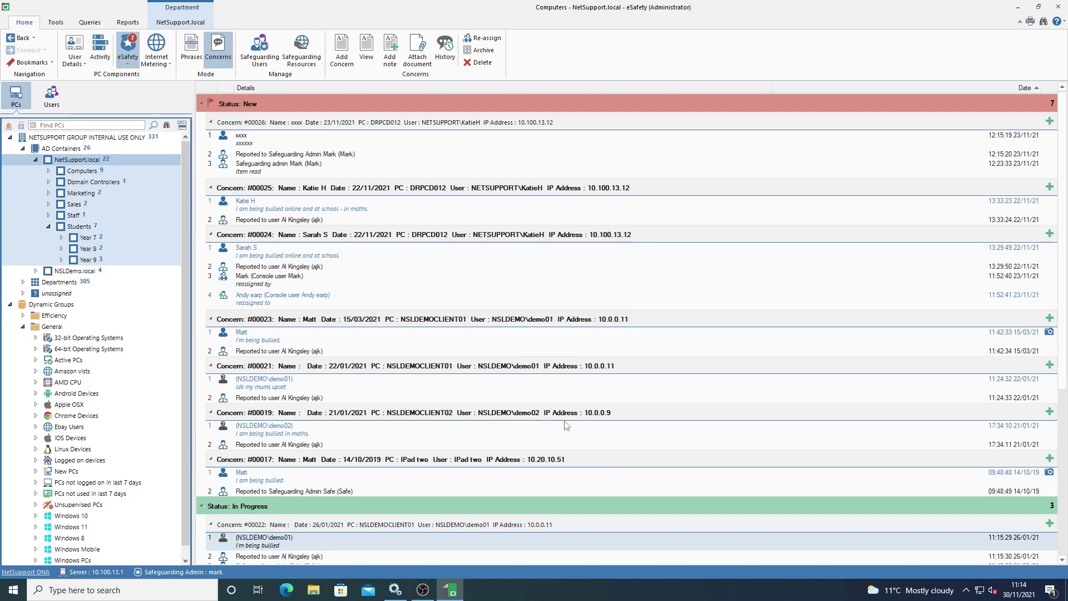
Look through the new and in-progress concerns, and collapse and re-expand the reassigned concern dated 22/11/2021.
scroll(566, 425, down, 4)
scroll(566, 426, up, 4)
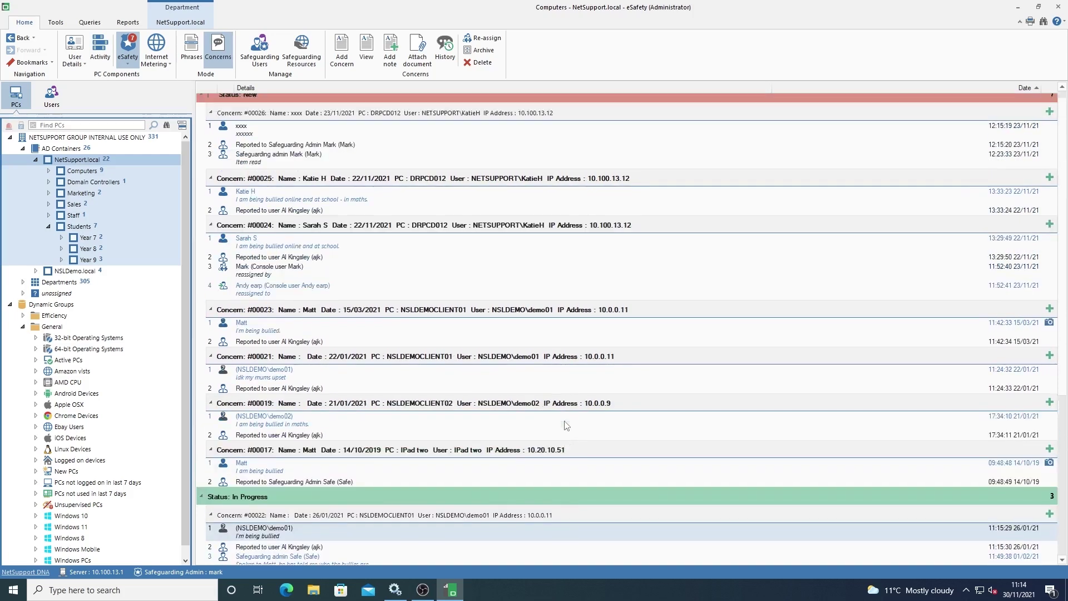
scroll(566, 426, up, 1)
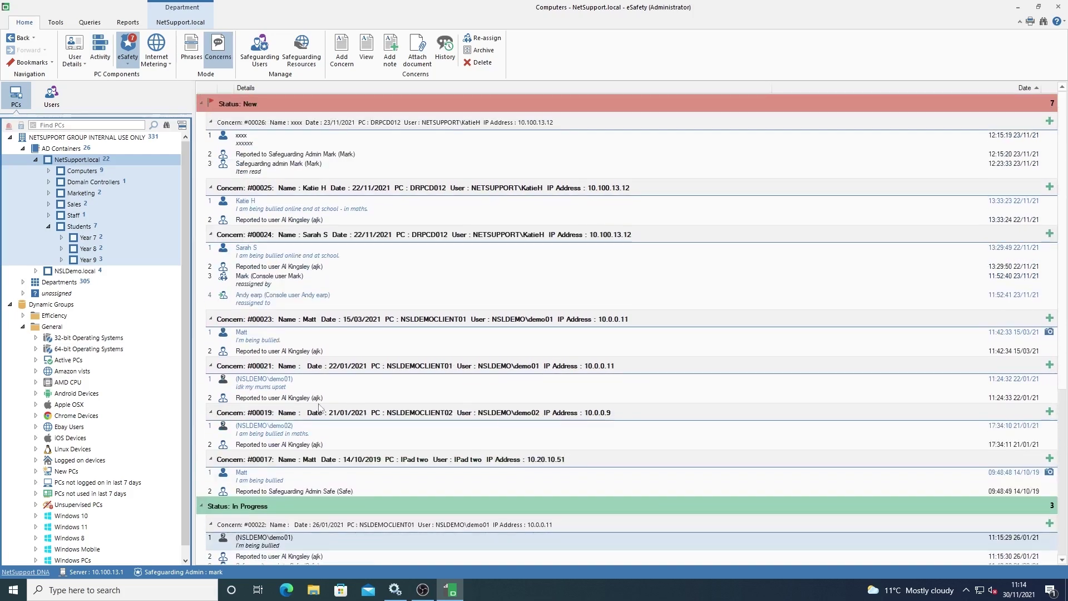
click(211, 235)
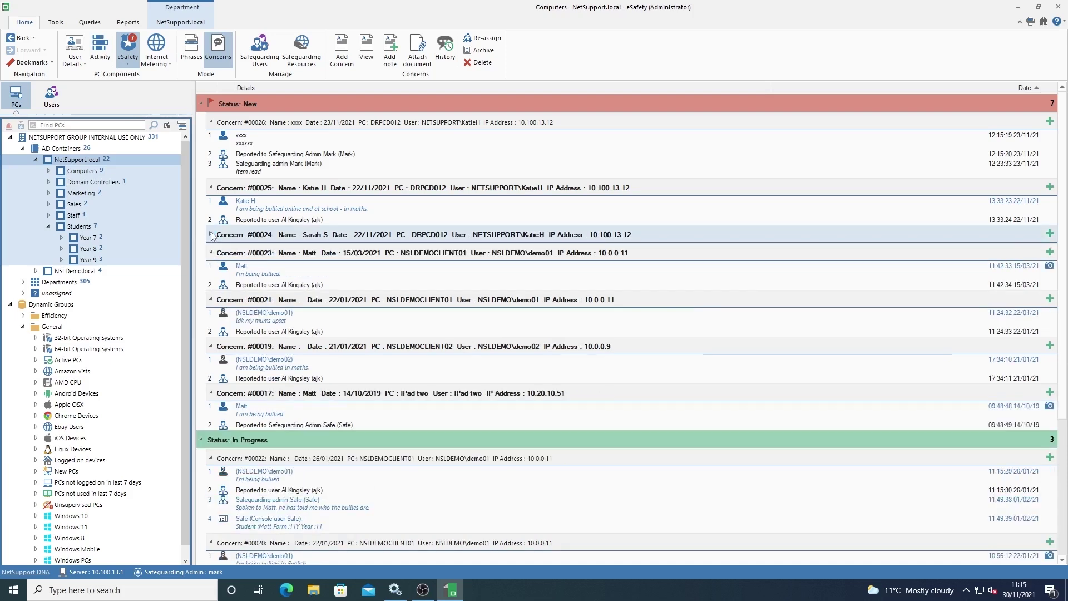
click(211, 235)
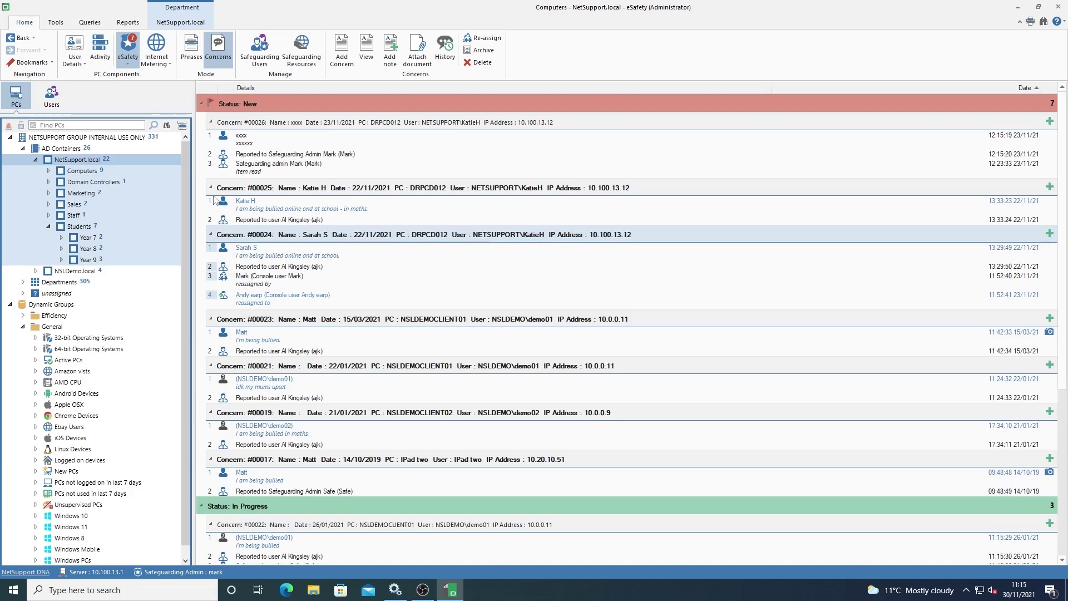
Collapse every individual concern in the New group to its header line.
click(211, 122)
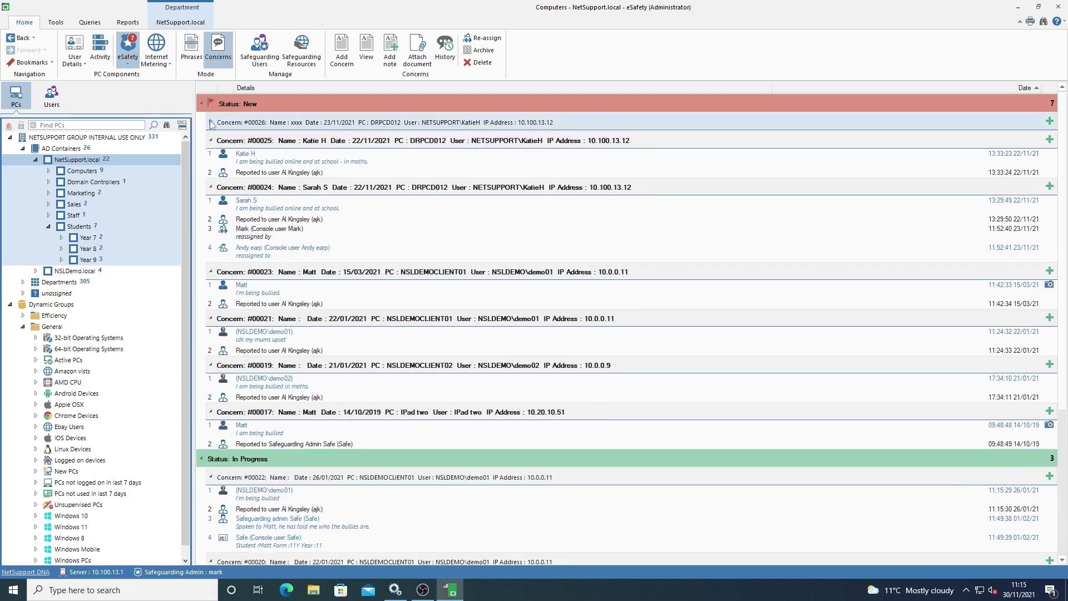
click(210, 141)
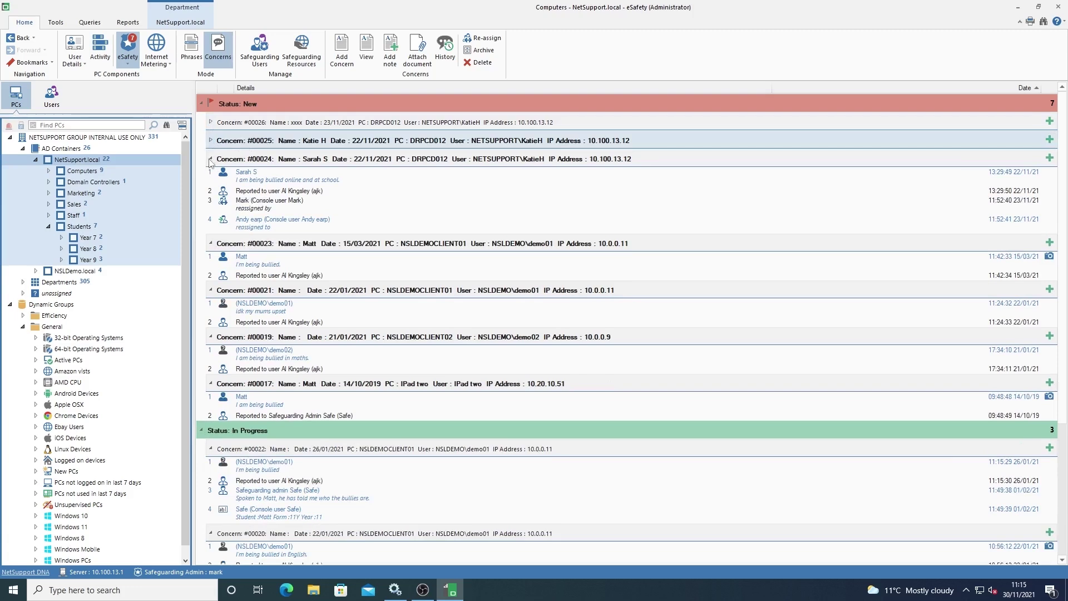
click(211, 159)
click(210, 177)
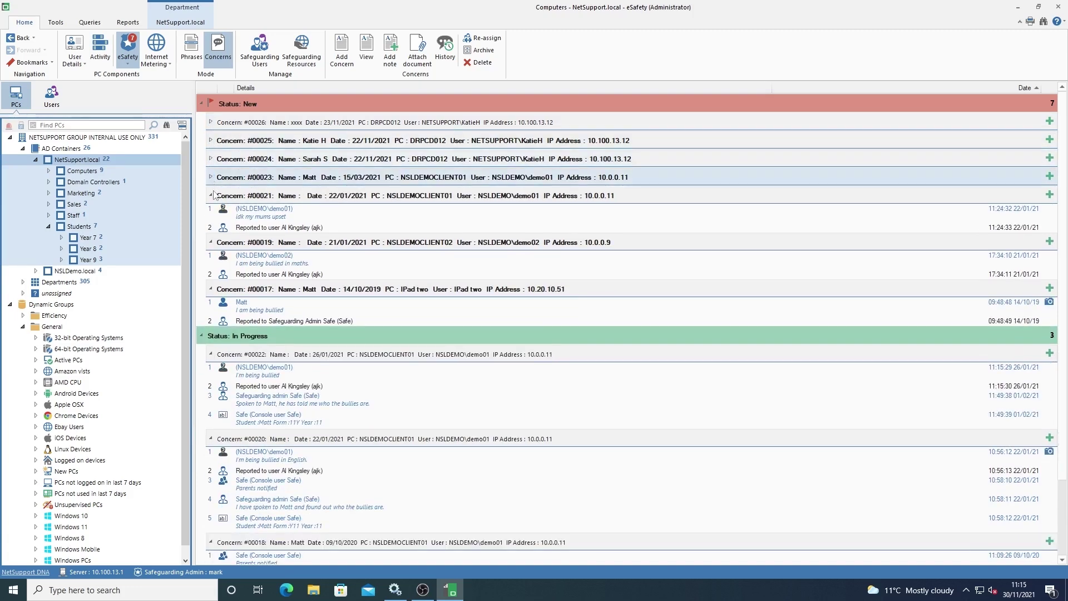
click(210, 195)
click(210, 214)
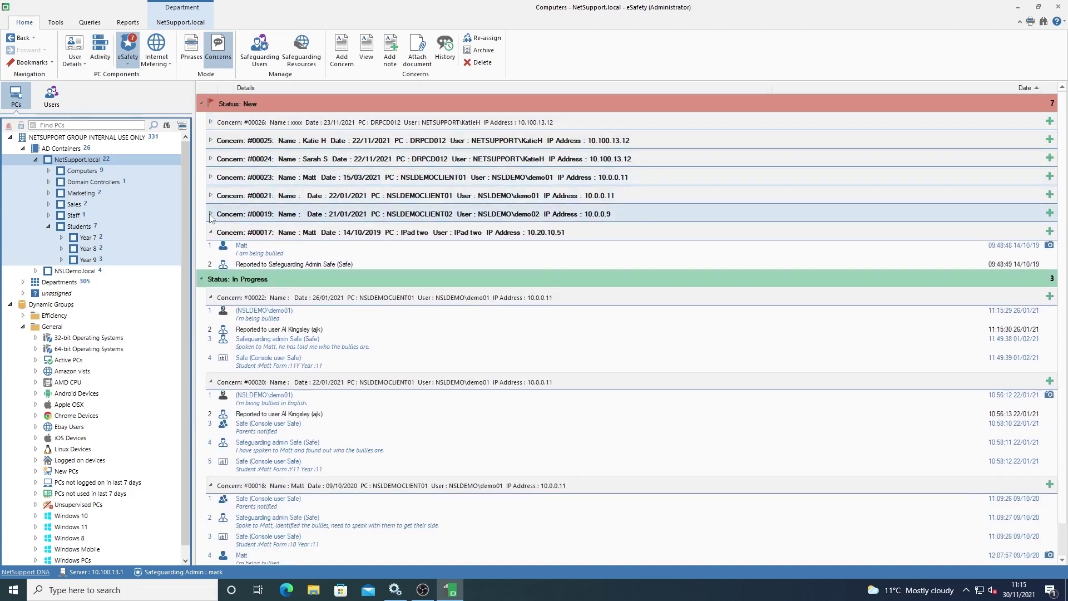
click(210, 232)
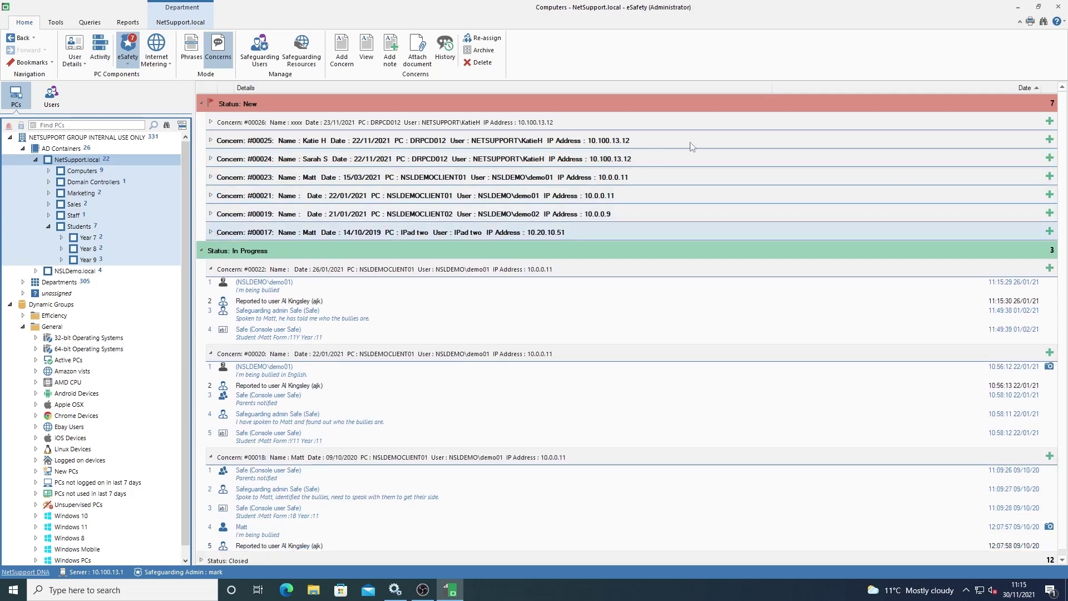
View the notes of the 22/11/2021 concern about bullying in maths, close them, and re-assign it to the first listed safeguarding user.
click(1049, 140)
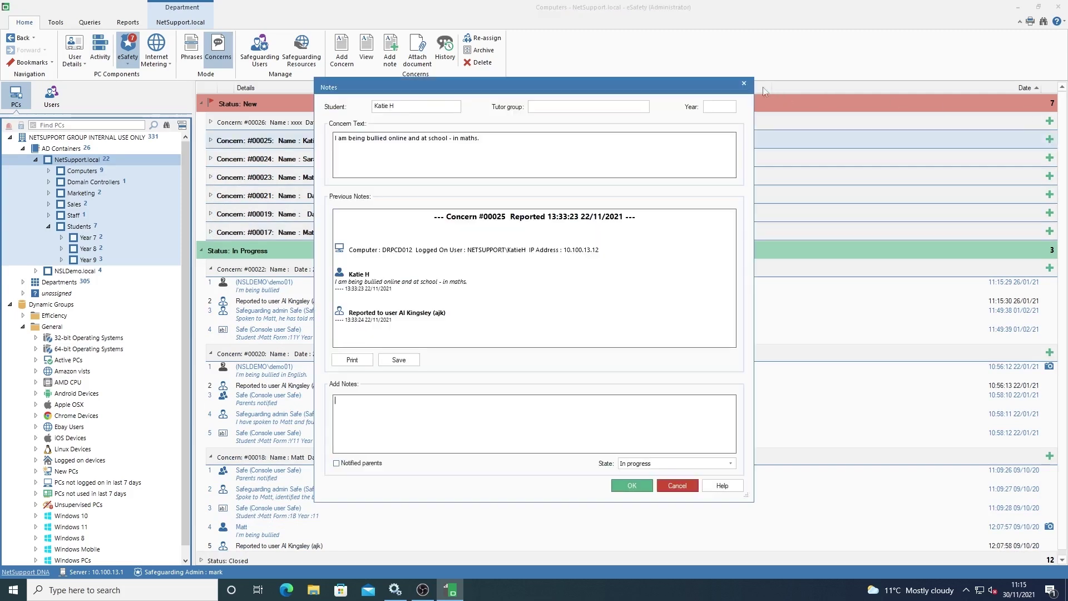
click(743, 83)
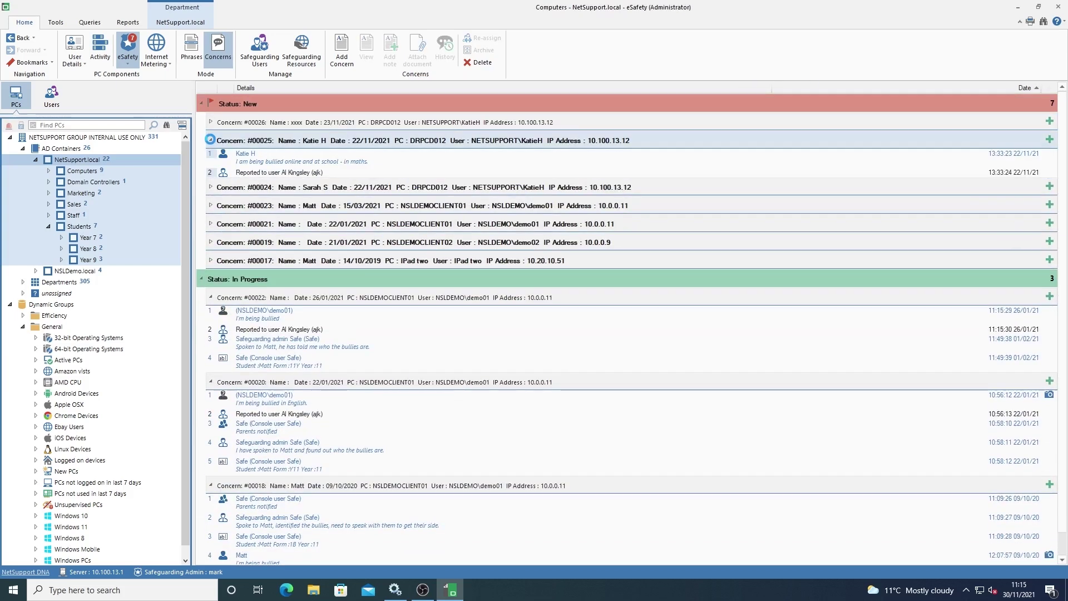
click(284, 174)
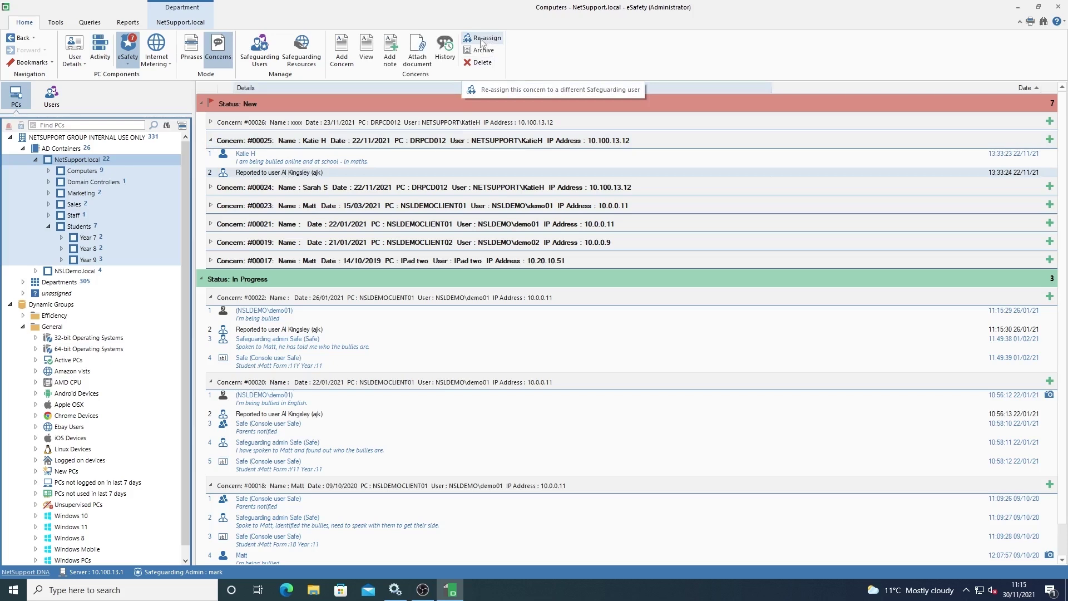
right_click(262, 174)
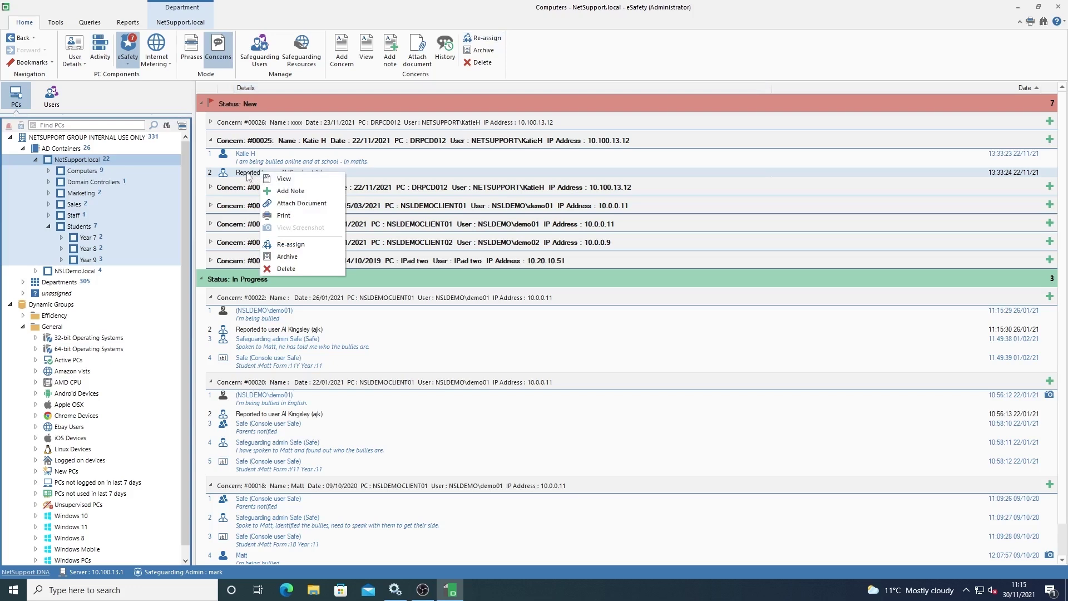
click(291, 244)
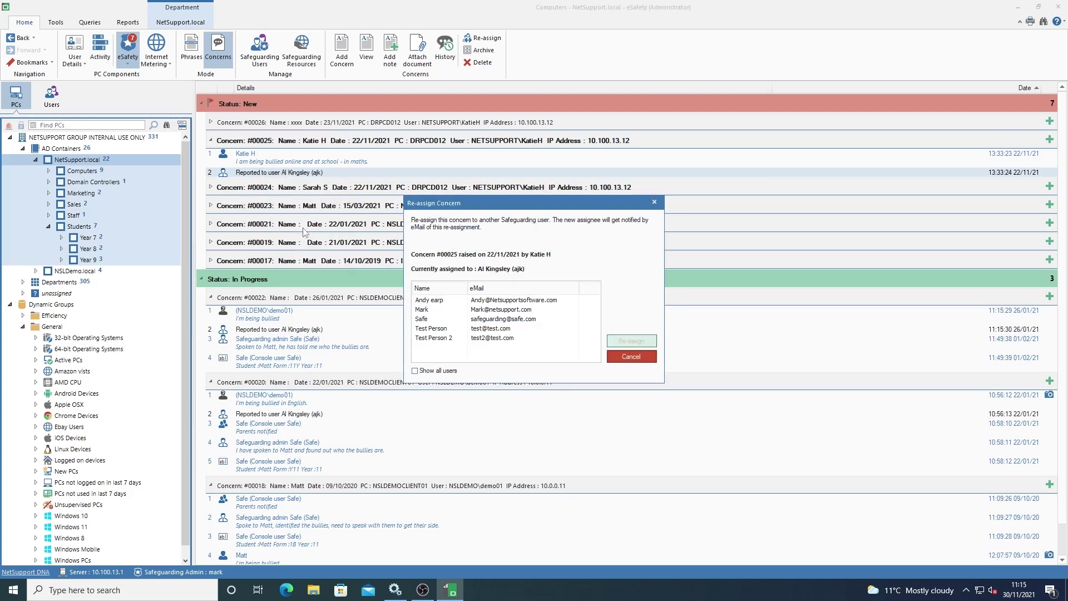
click(430, 302)
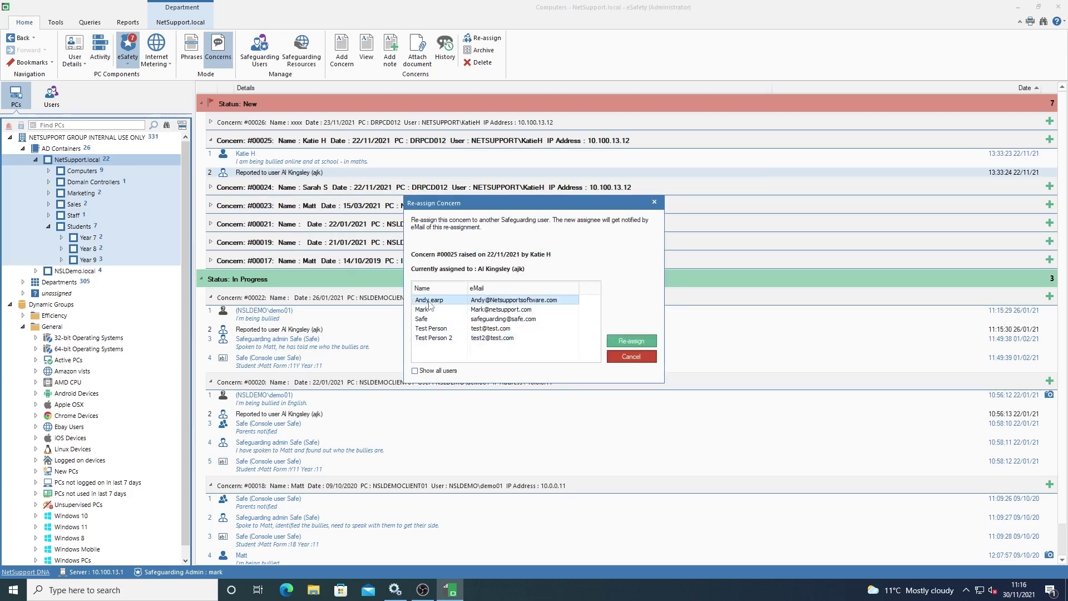
click(634, 342)
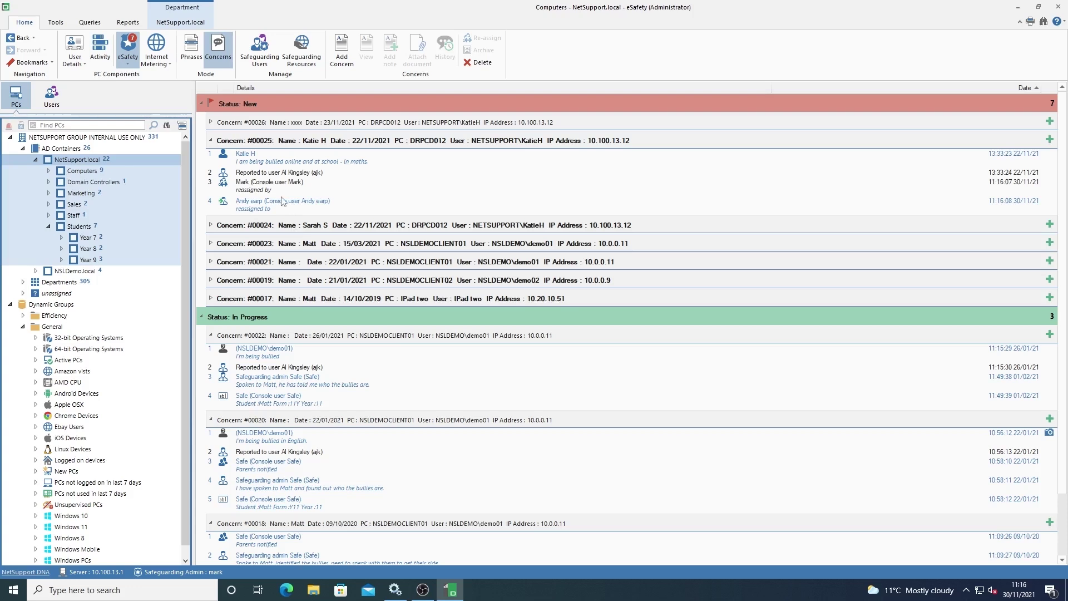
Open the re-assignment options again from the reassigned-to entry of the 22/11/2021 maths bullying concern.
click(253, 207)
right_click(253, 207)
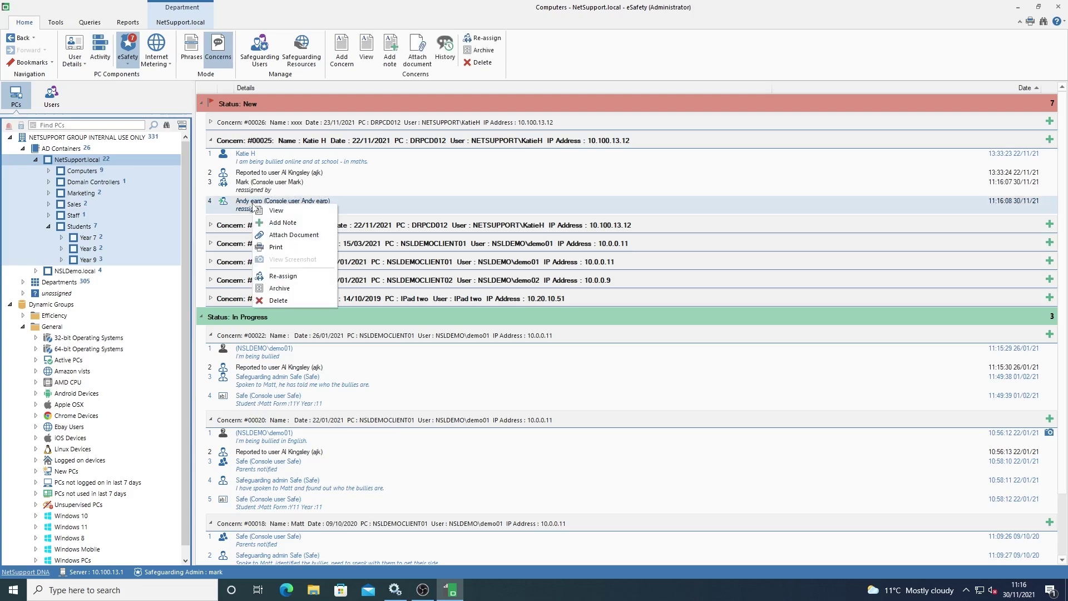
click(288, 280)
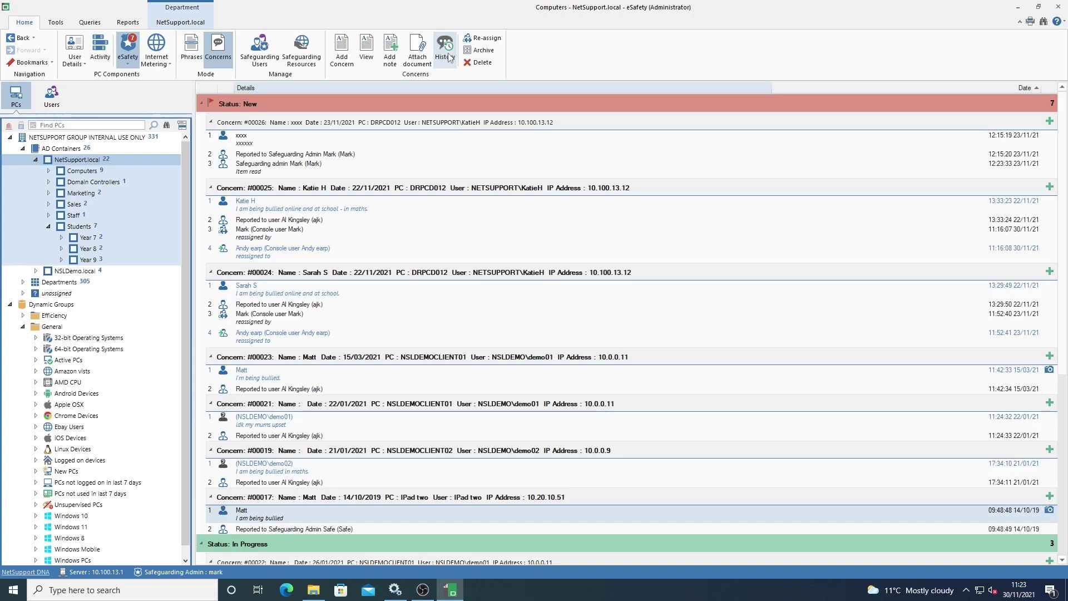
Select the student's entry in the 22/11/2021 maths bullying concern, look over the list, and switch back to the phrase match report.
click(407, 212)
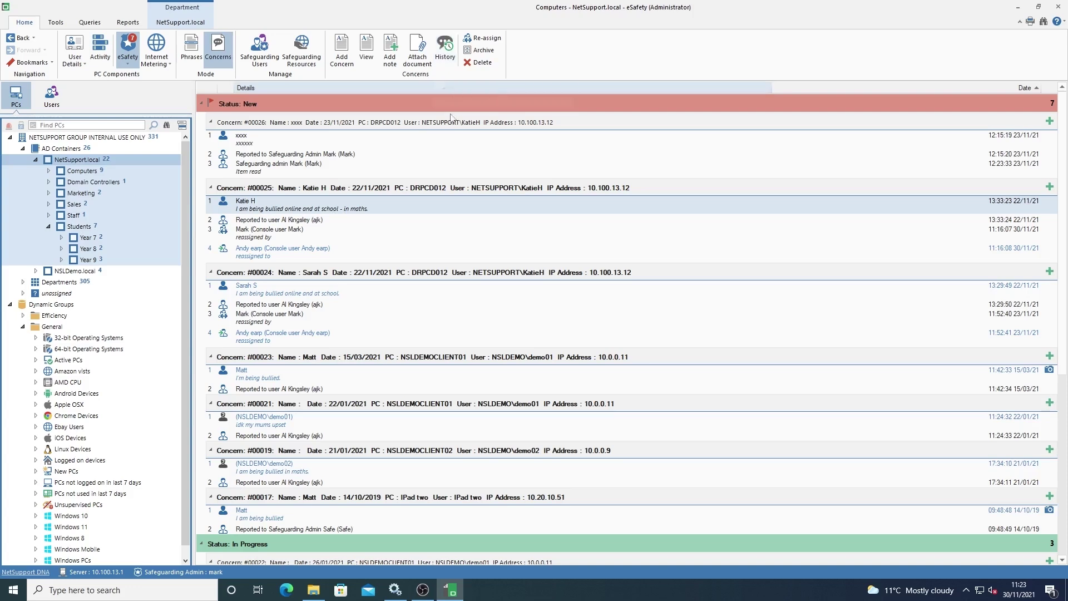
scroll(429, 173, down, 1)
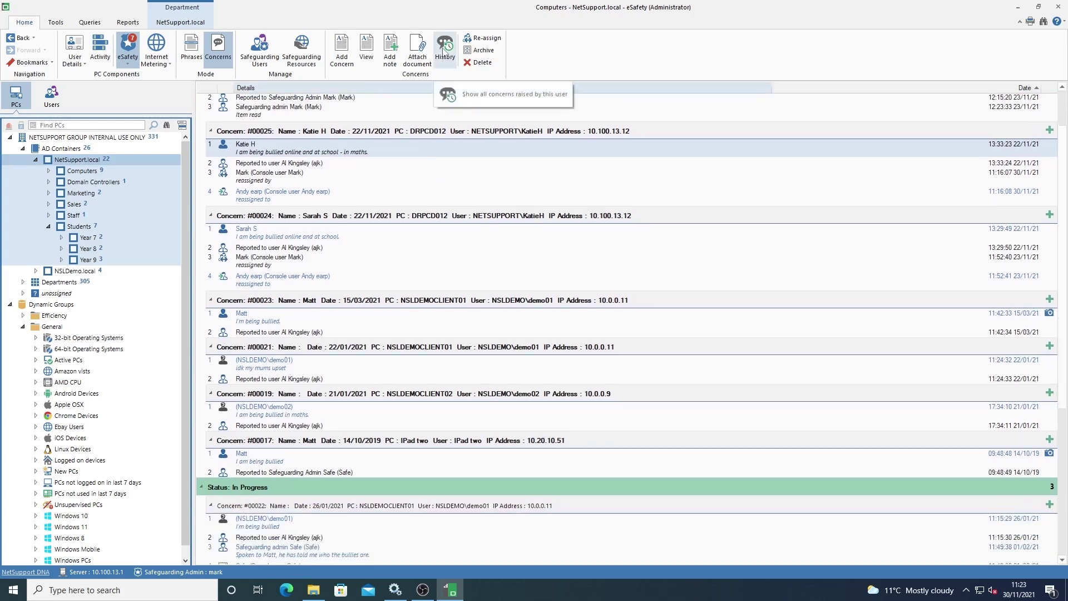
click(185, 51)
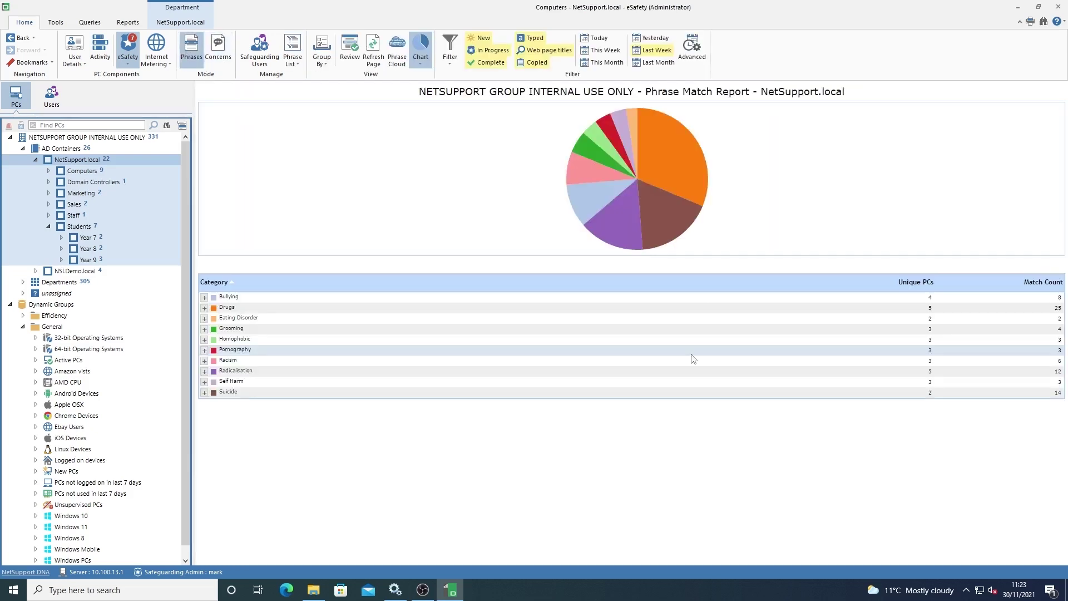
Show the triggered phrases as a phrase cloud and inspect the match details for the phrase "suicide".
click(398, 50)
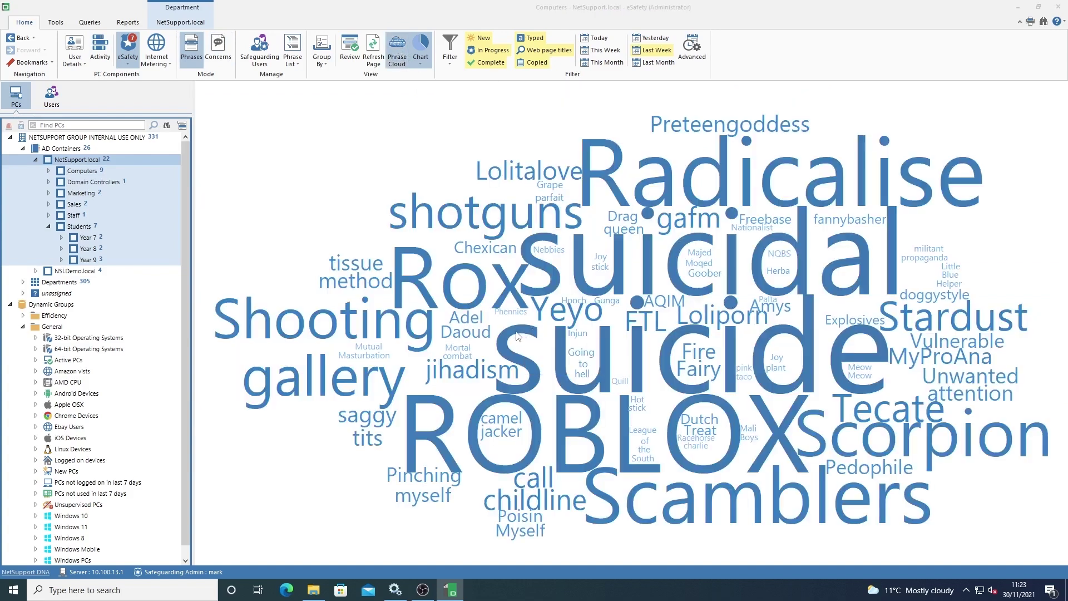
click(517, 335)
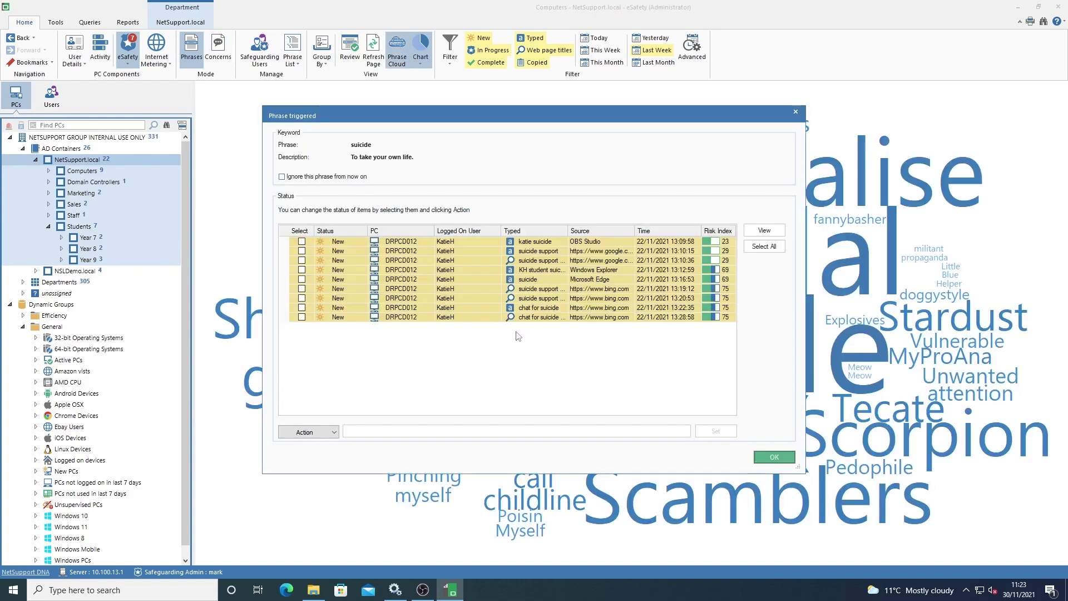
click(795, 112)
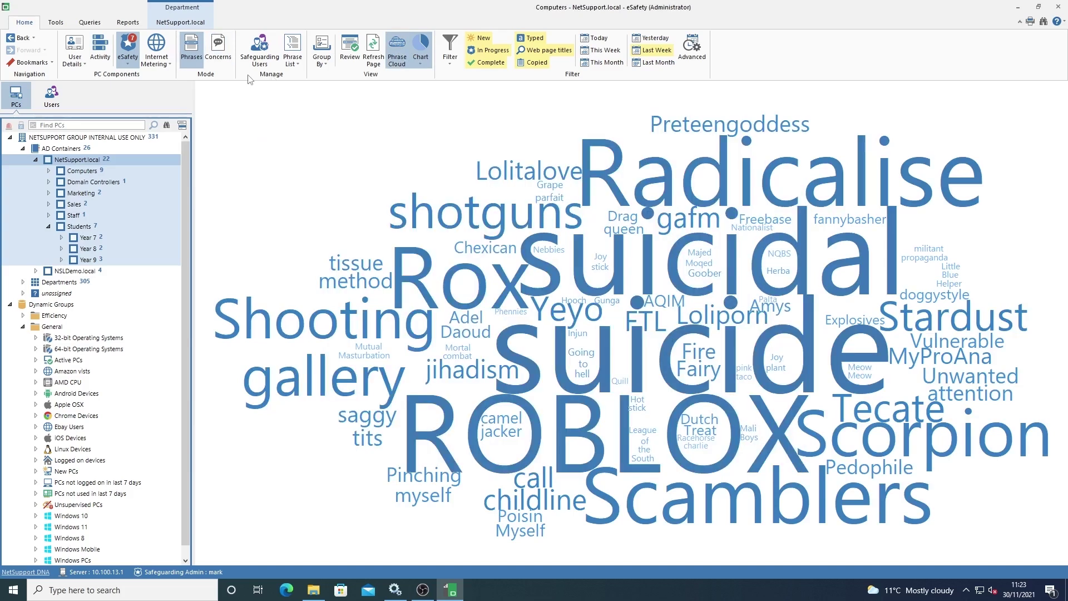
Open the selected student's concern history from the reported concerns and view the 13:29 entry of 22 November.
click(210, 50)
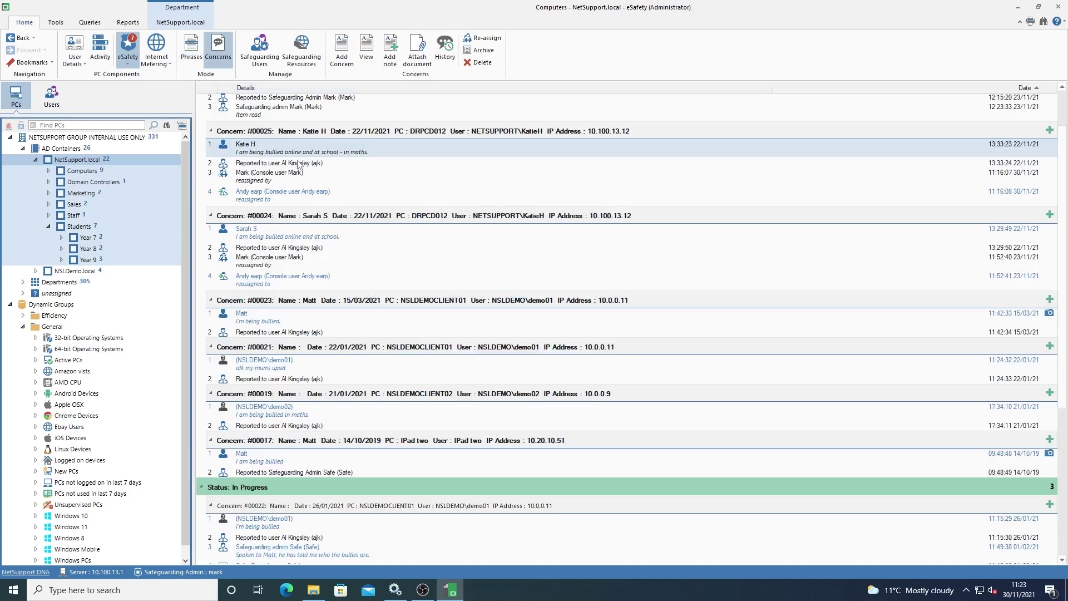
click(444, 51)
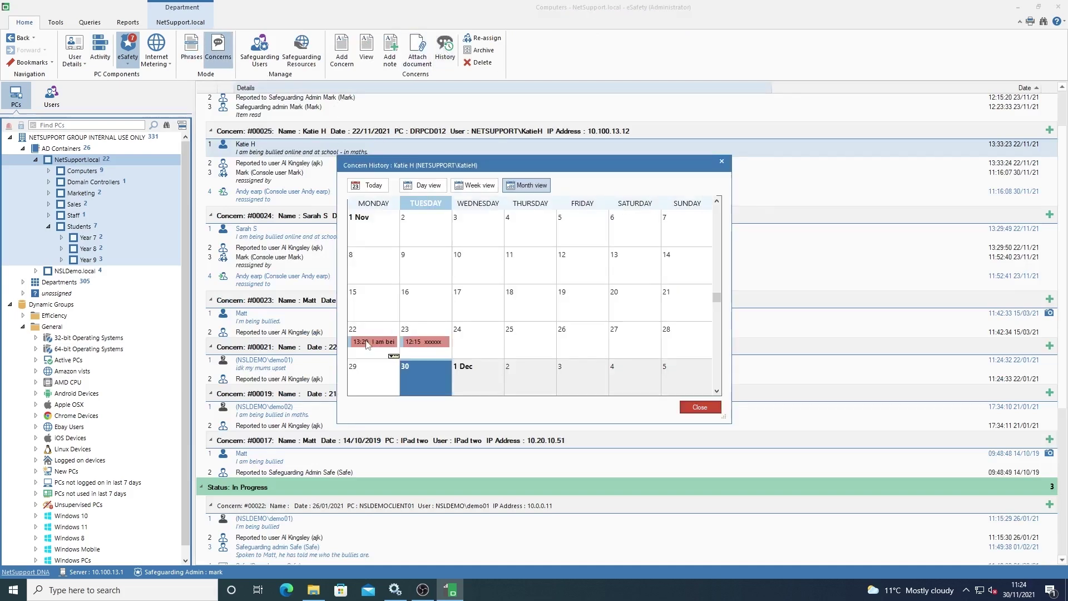
click(367, 342)
double_click(366, 340)
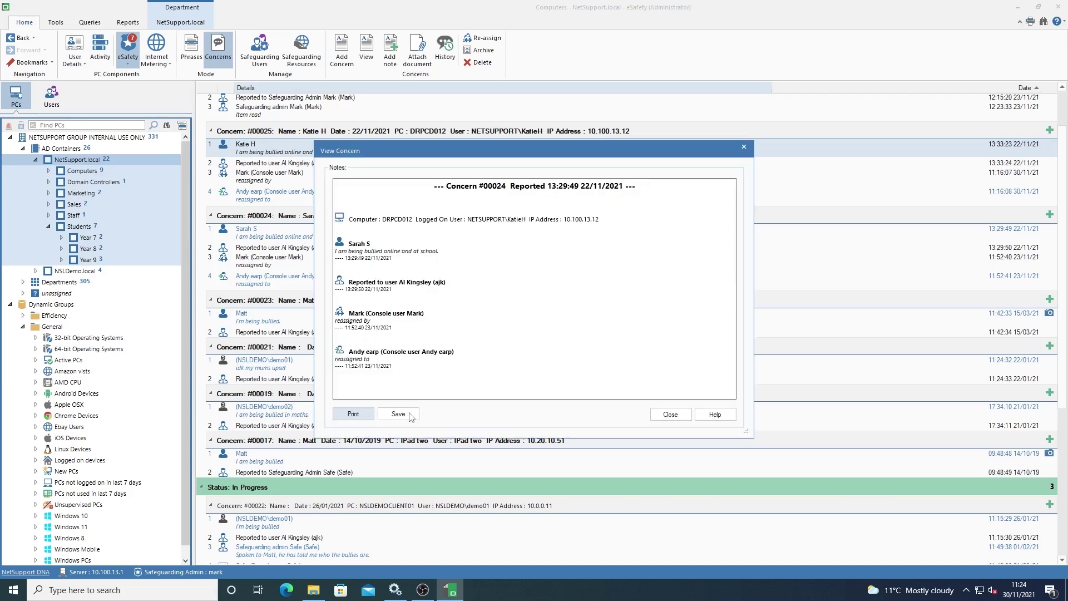
click(667, 414)
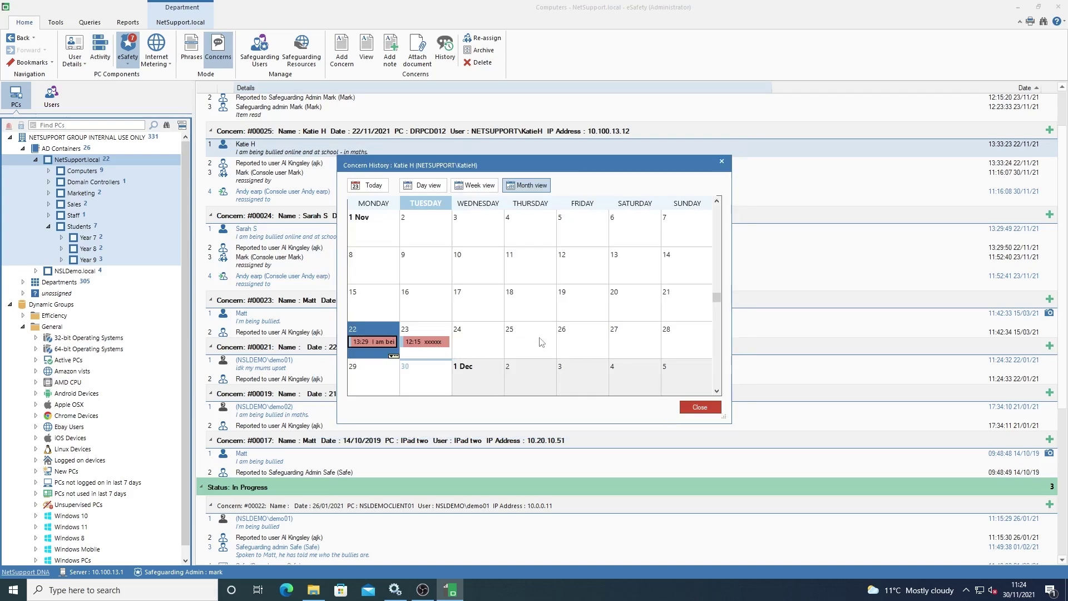
Compare the week and day views of the concern history and browse the neighbouring weeks.
click(476, 187)
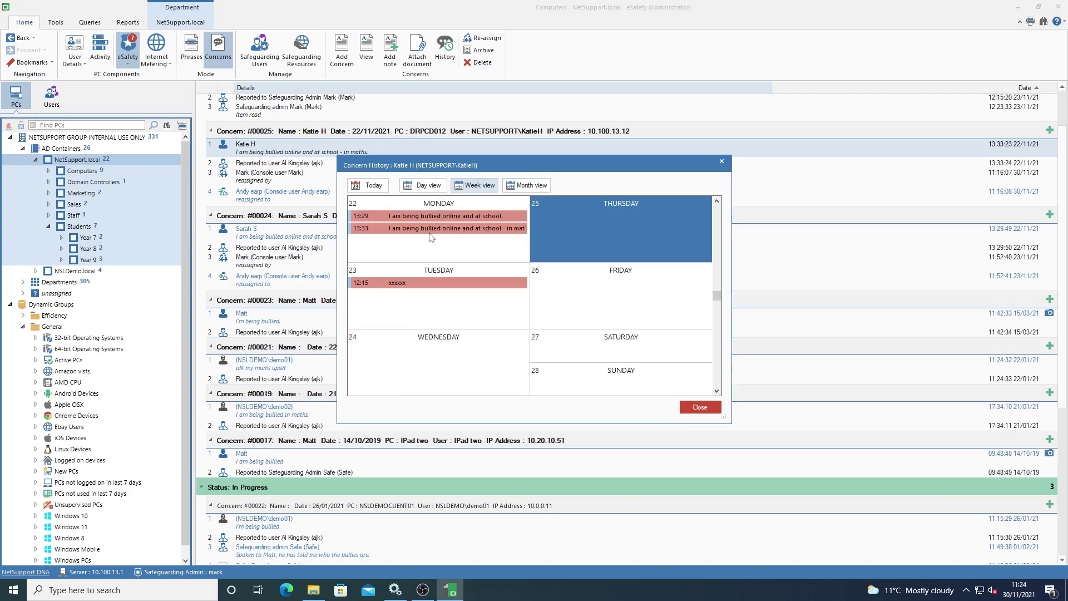
click(427, 188)
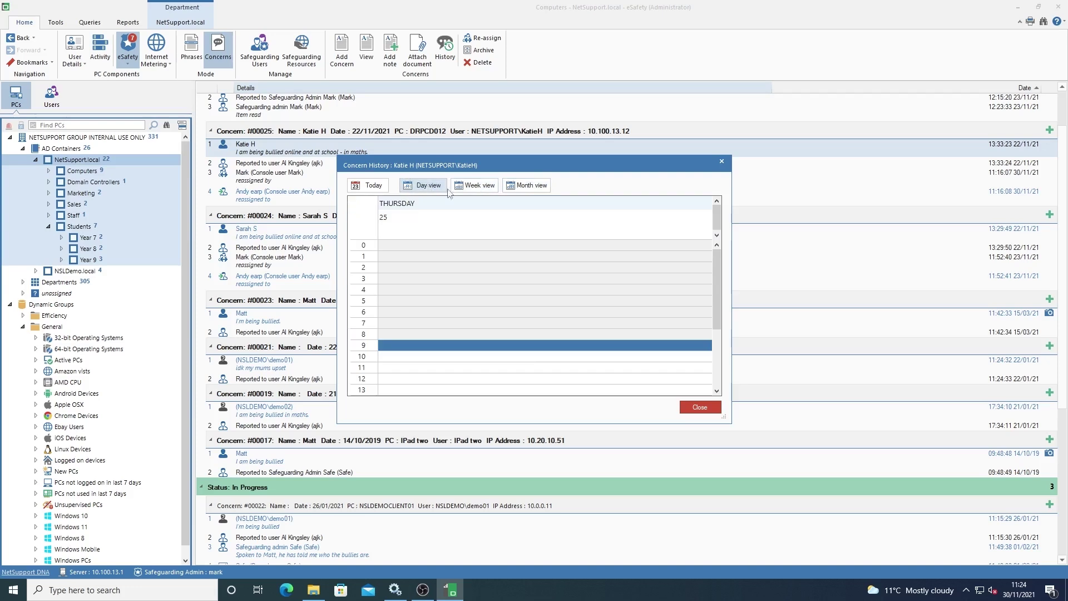
click(480, 187)
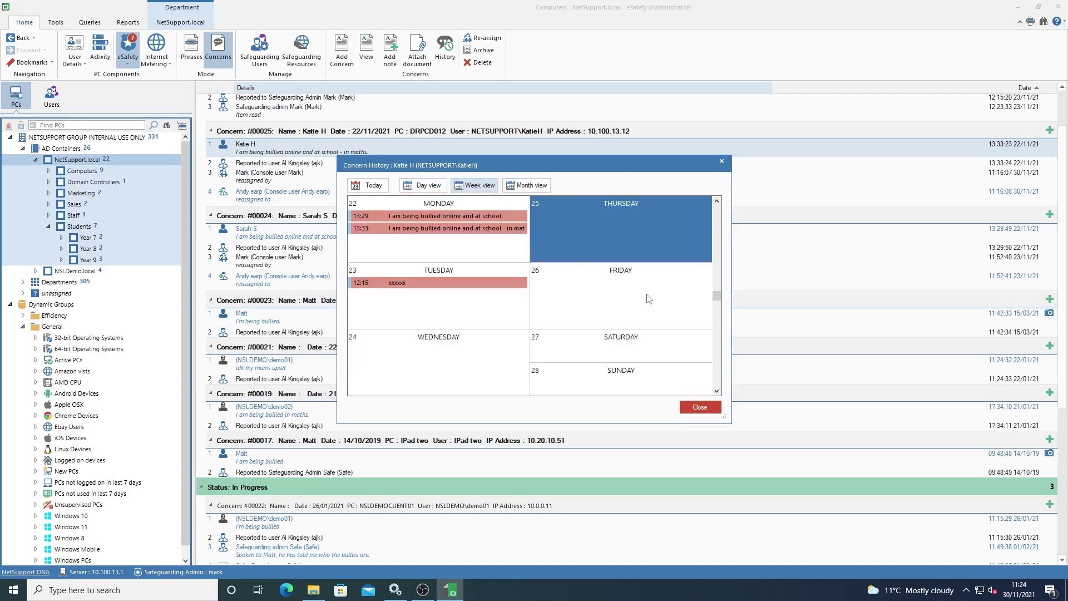
click(584, 299)
click(571, 231)
scroll(511, 317, up, 1)
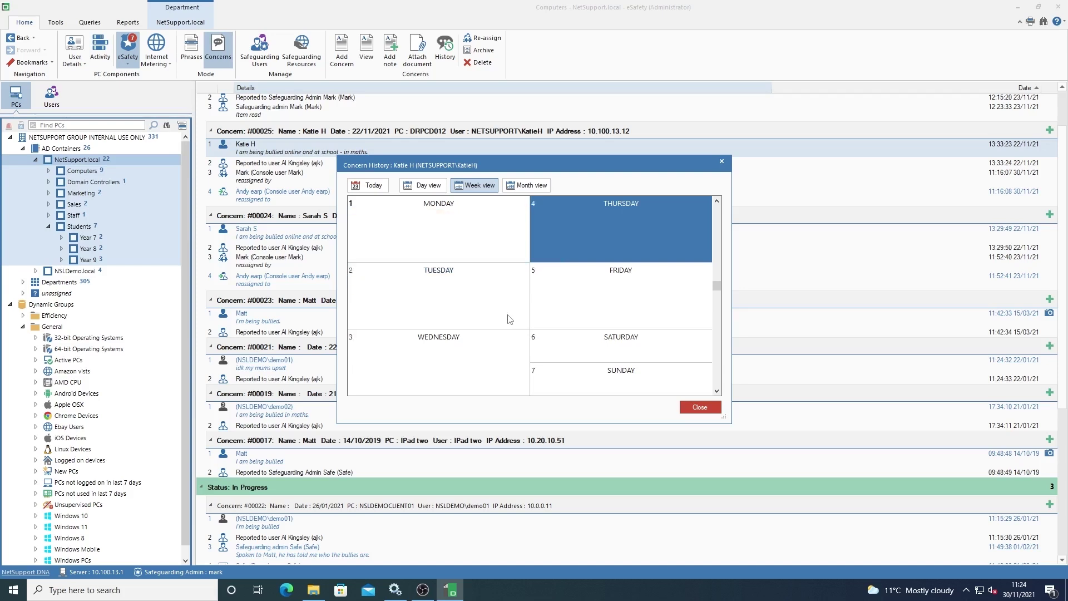
scroll(510, 319, down, 1)
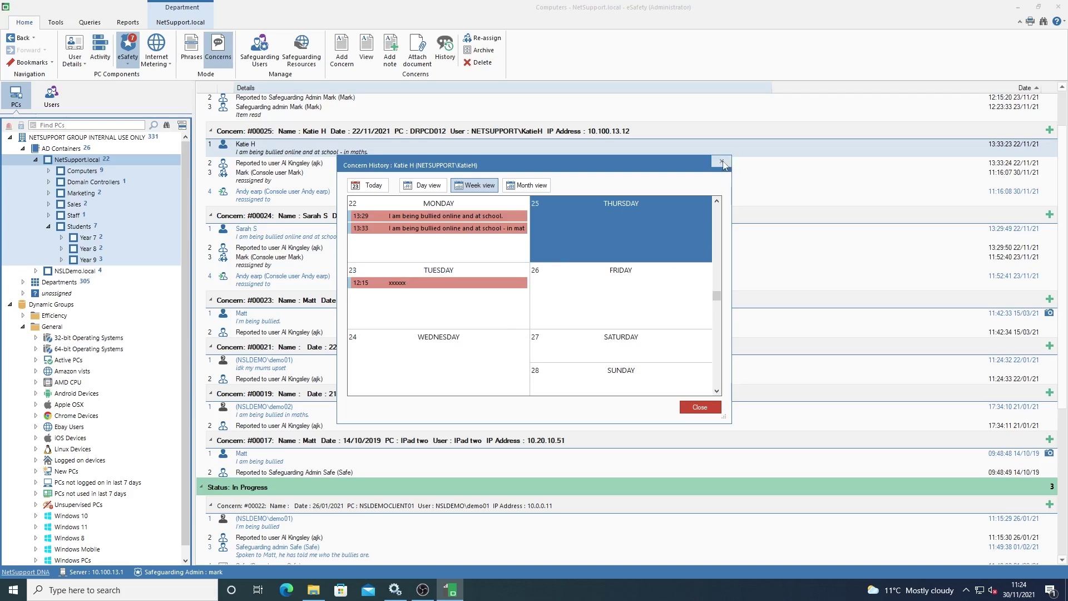
Return the concern history to the month view, expand all entries of 22 November, and close the history.
click(530, 188)
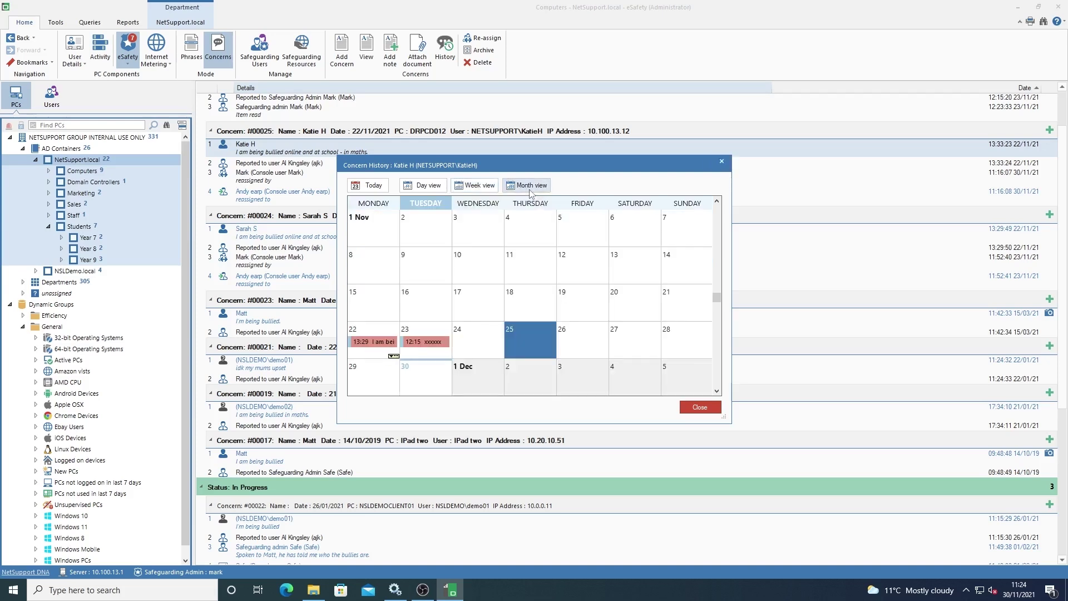
double_click(393, 356)
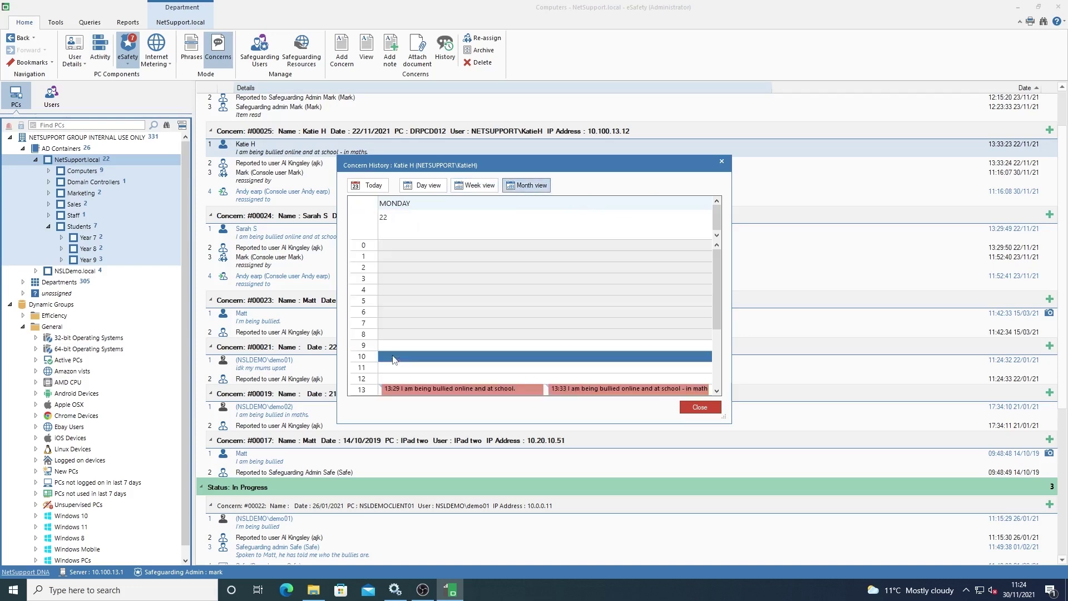
click(549, 327)
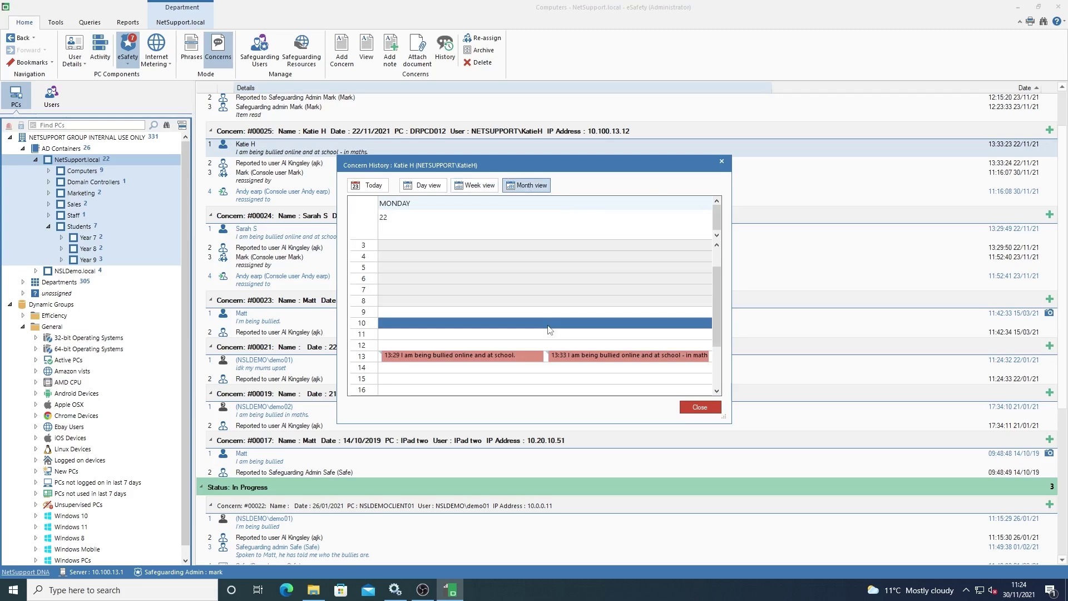
scroll(549, 329, down, 1)
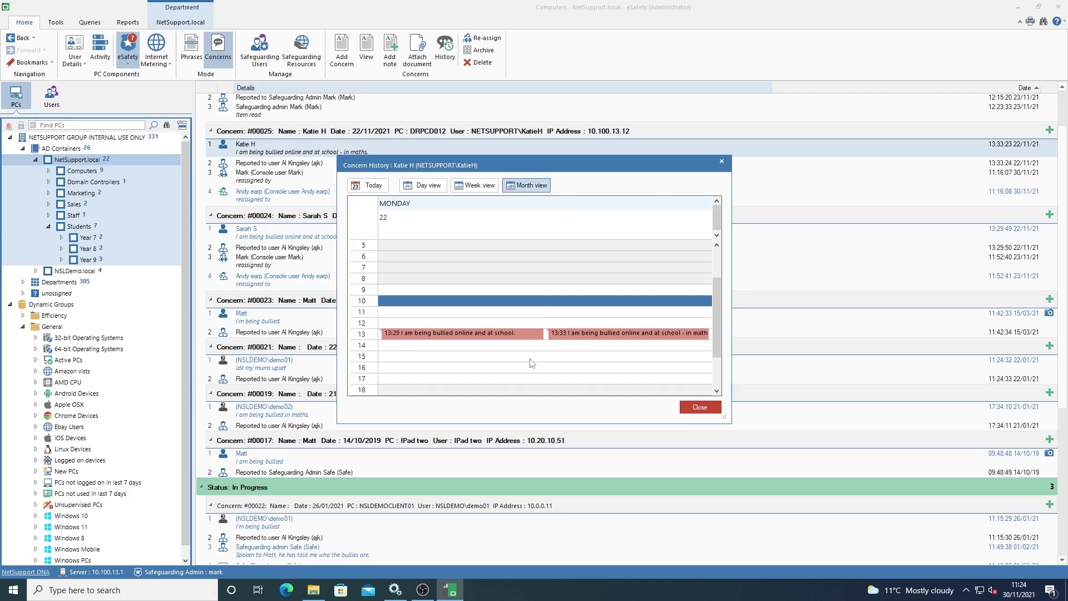
click(700, 407)
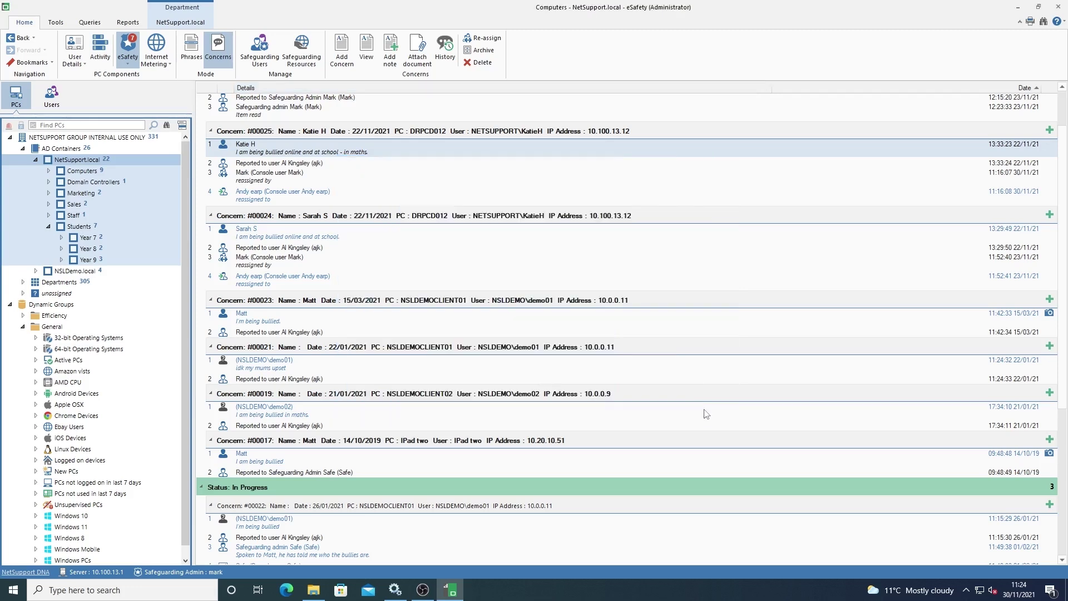
Select the 14/10/2019 concern reported from IPad two and check which actions are available for it.
scroll(394, 486, down, 1)
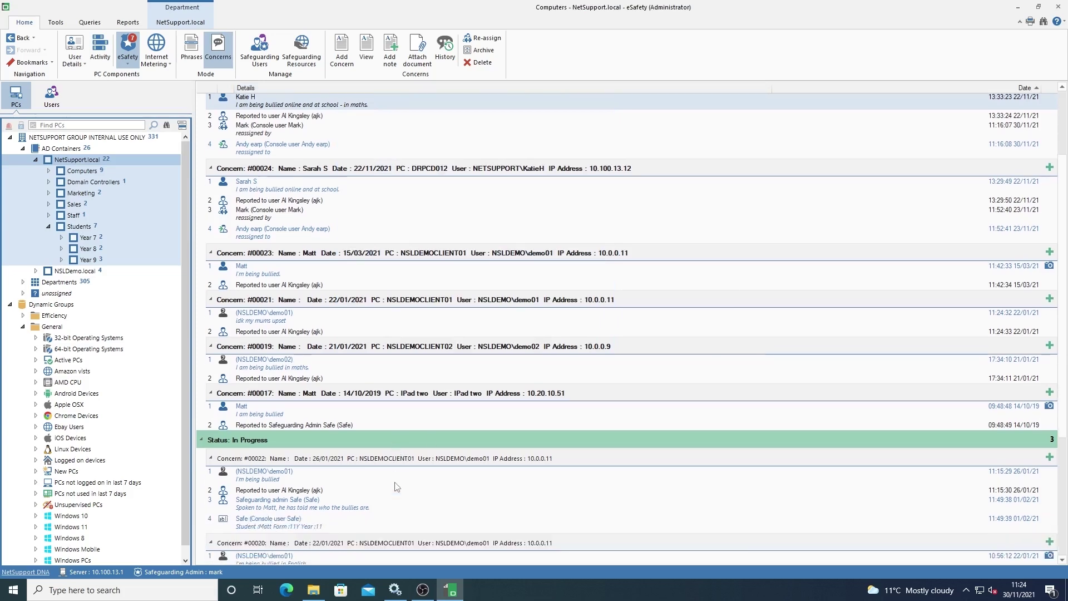
click(344, 410)
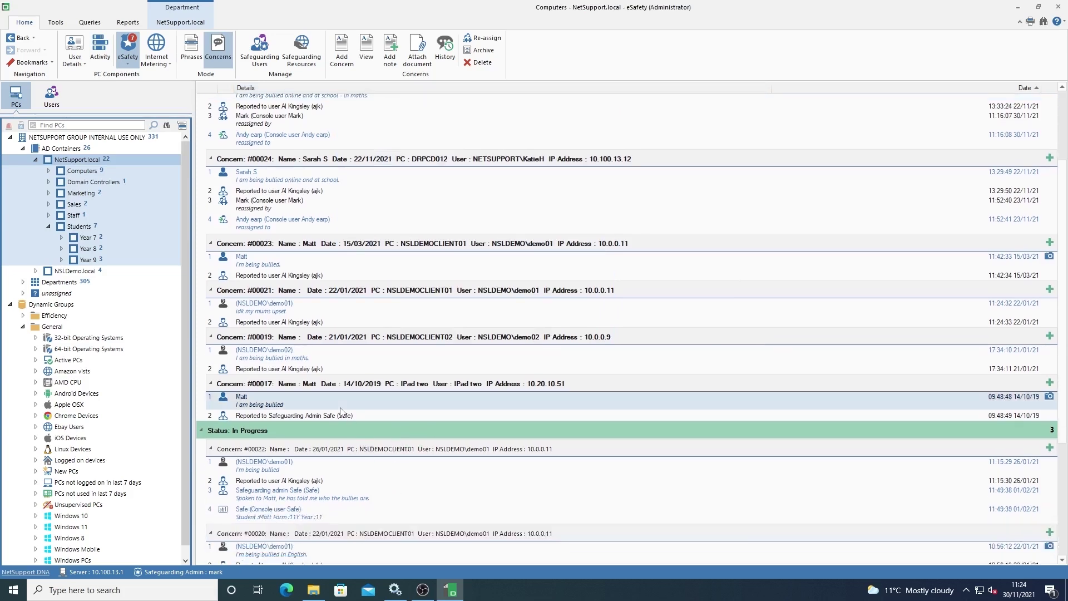
right_click(329, 404)
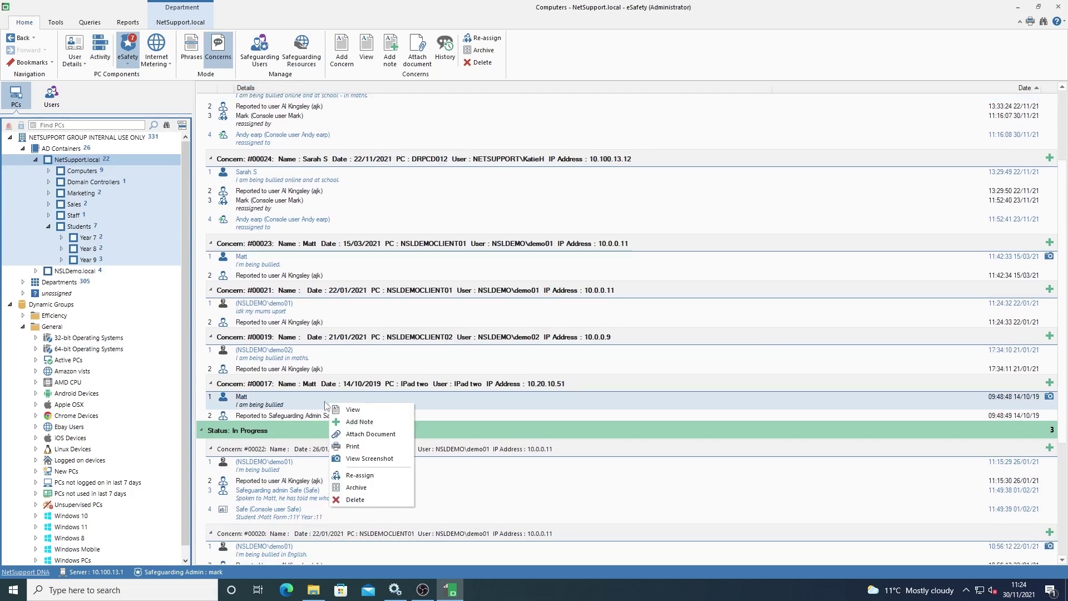
click(325, 402)
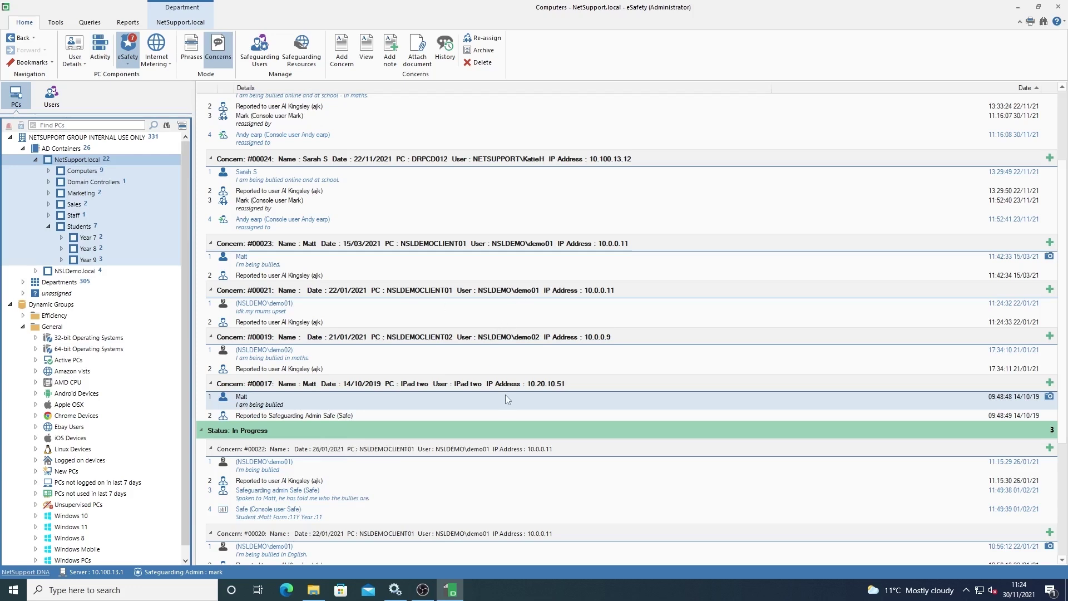
Browse the concern history calendar for the selected IPad two concern through earlier months, return to today, and close the history.
click(445, 48)
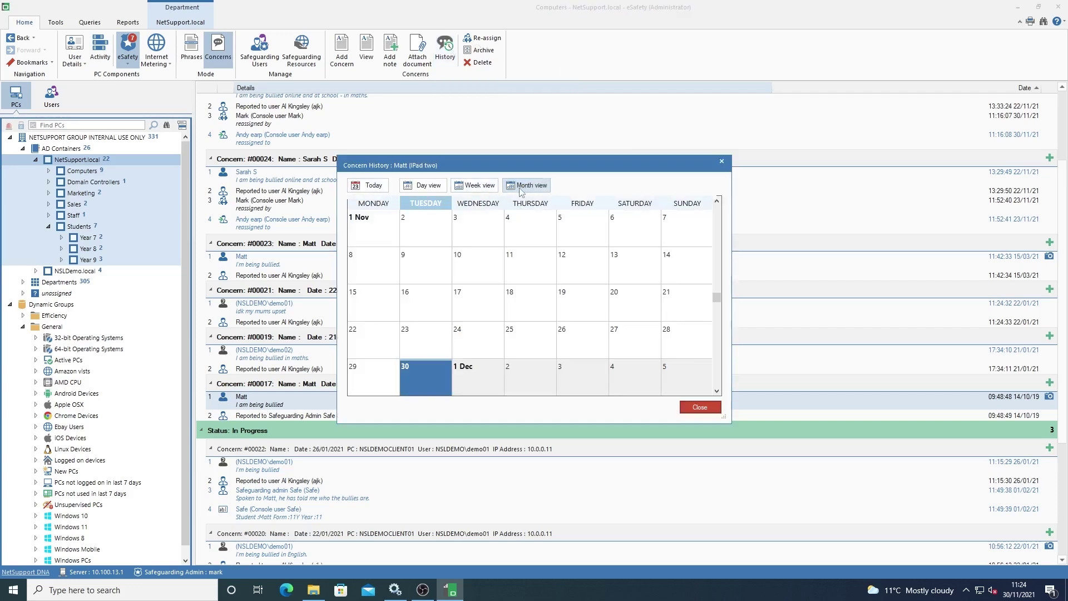
scroll(538, 264, up, 8)
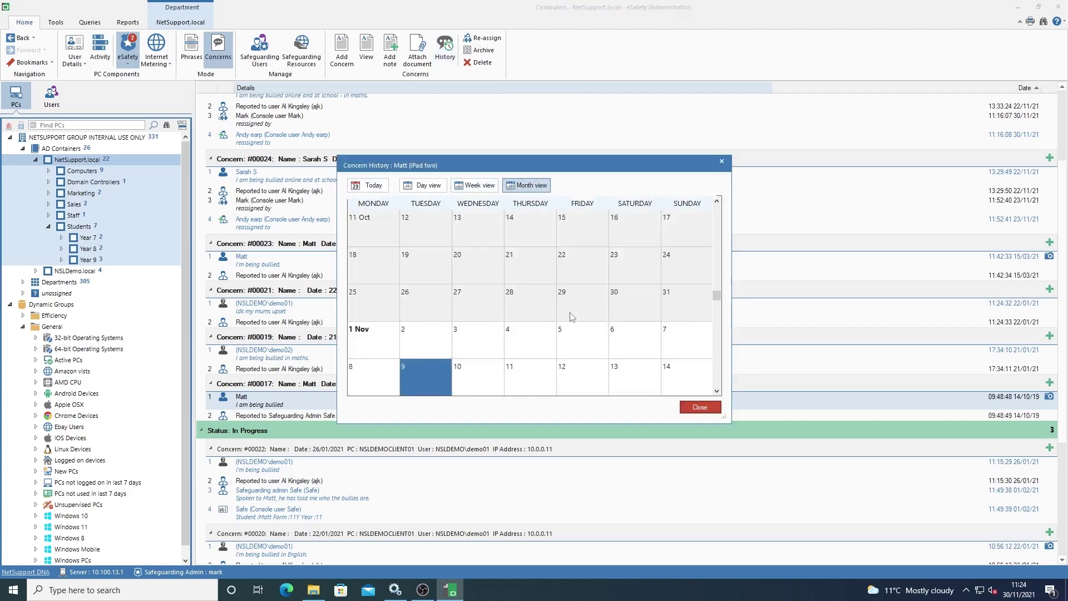
scroll(572, 317, up, 20)
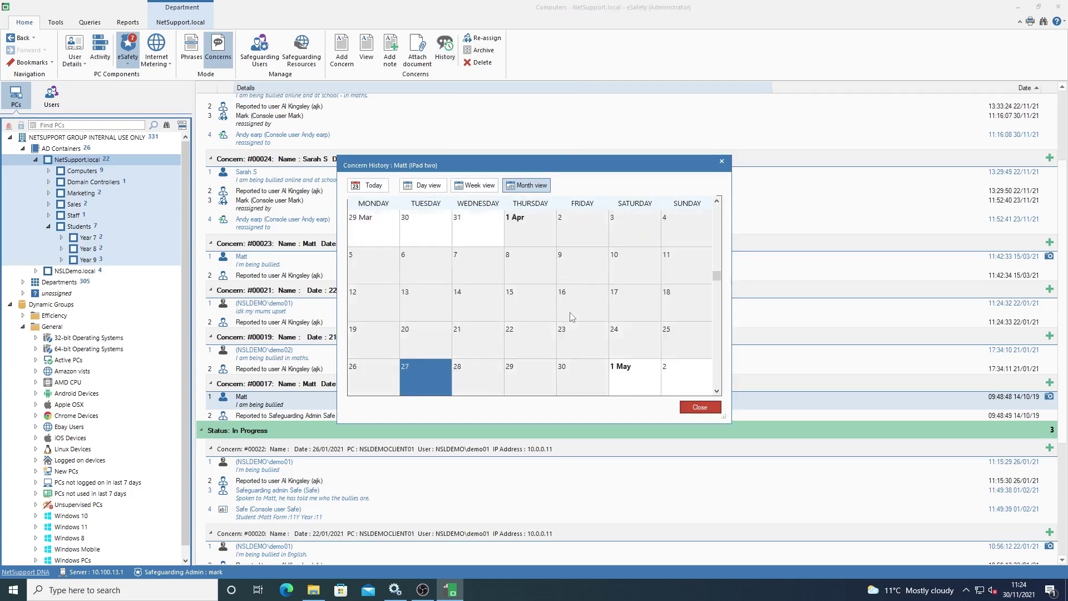
scroll(572, 316, up, 17)
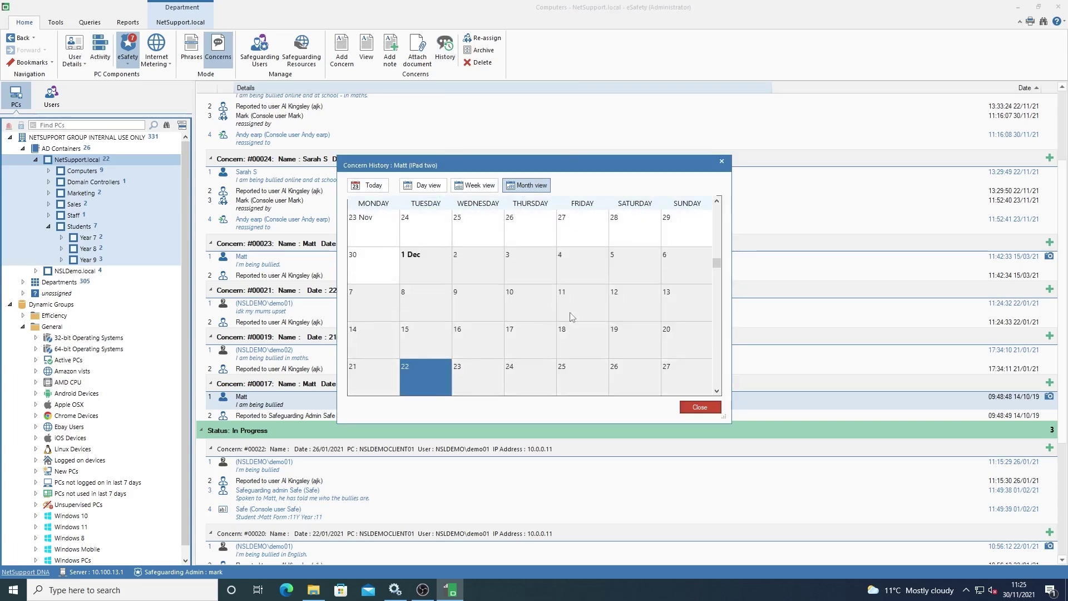
scroll(572, 316, up, 11)
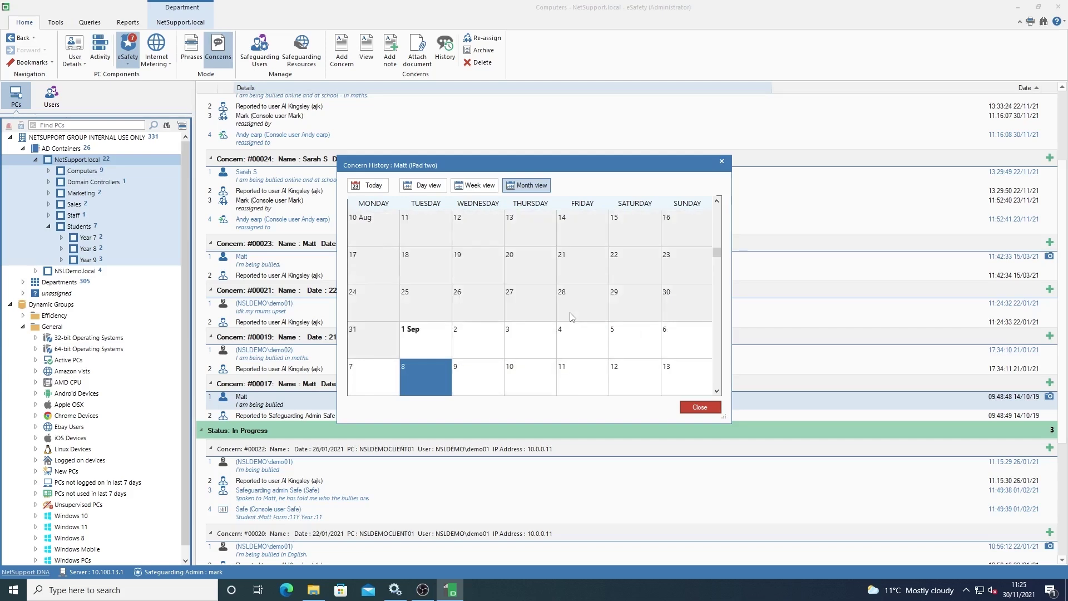
scroll(580, 317, up, 6)
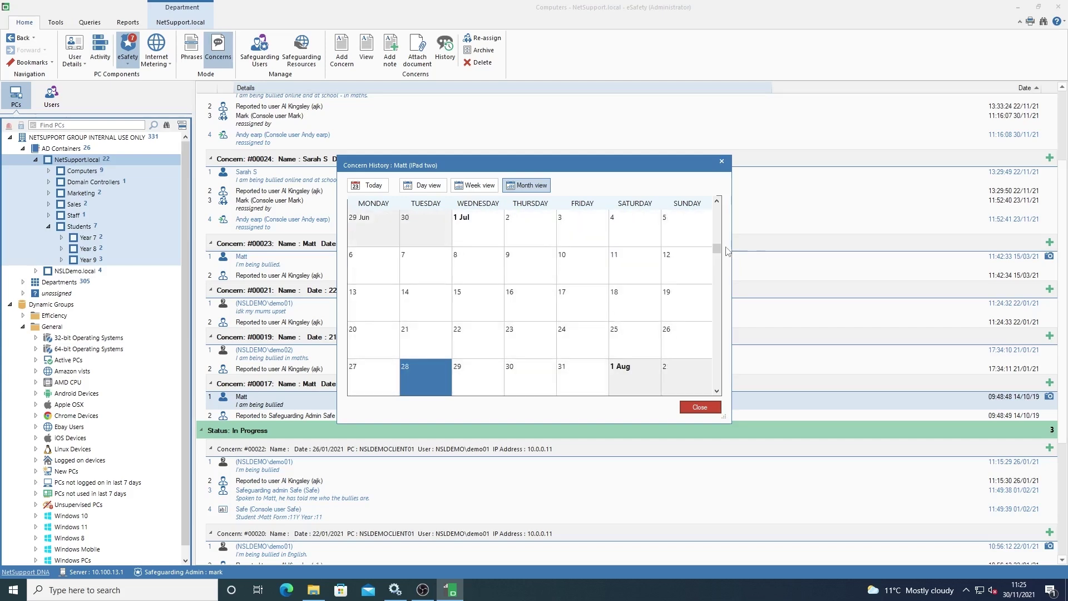
drag(719, 250, 715, 401)
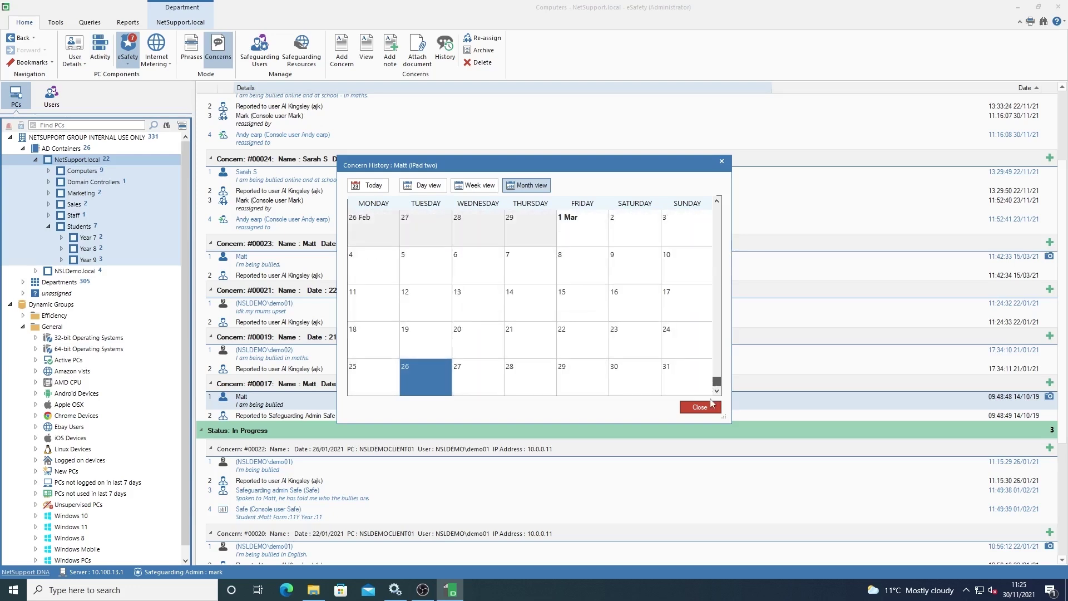
click(373, 187)
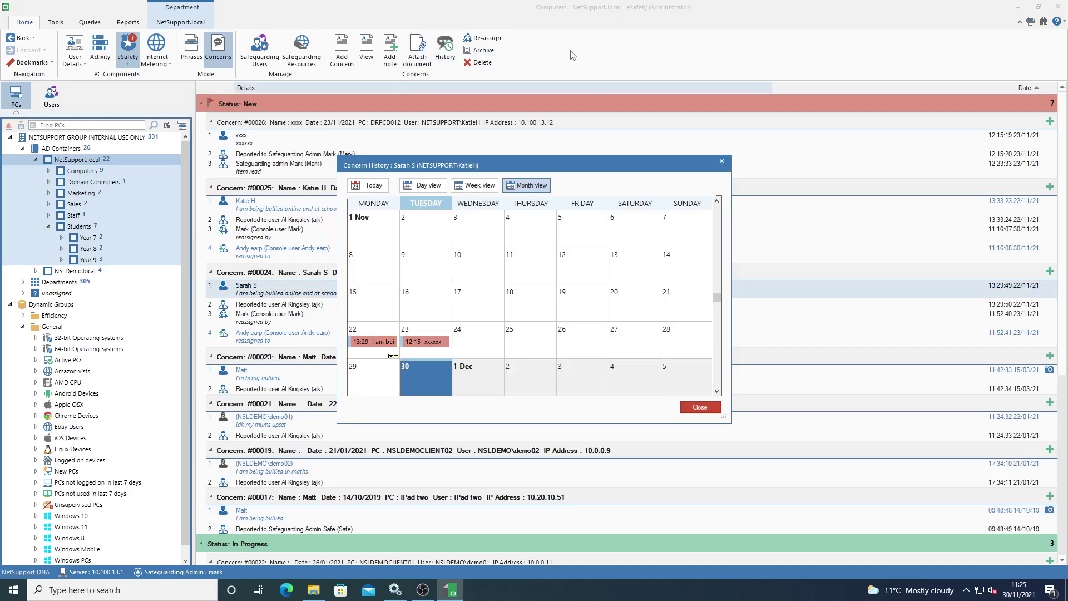
click(722, 161)
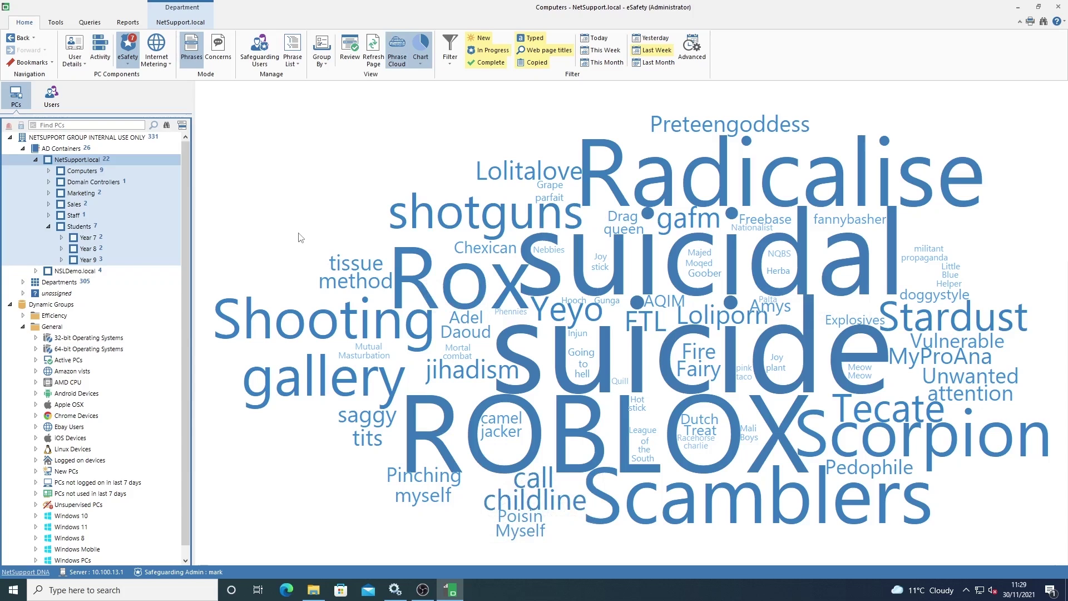
Review the United Kingdom safeguarding resources available from the concerns view and sort the list by name.
click(218, 50)
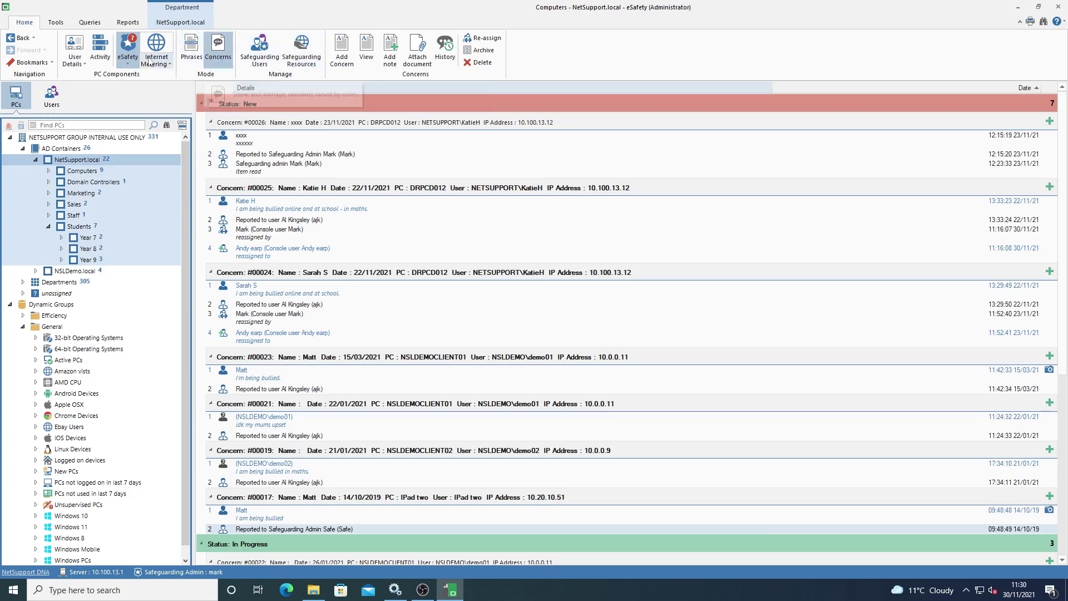
click(299, 57)
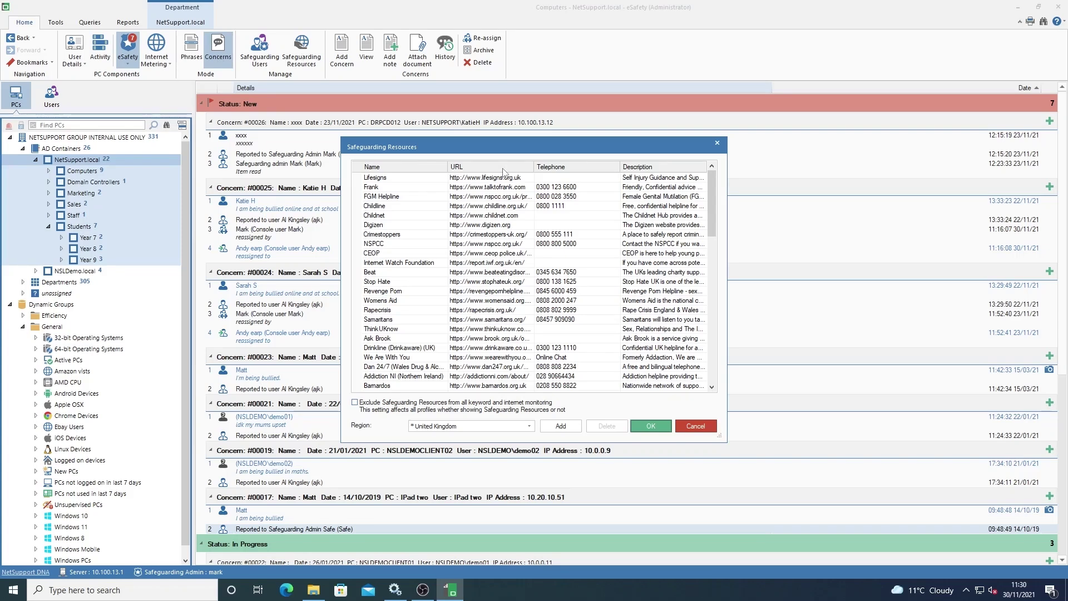
scroll(483, 242, down, 6)
scroll(483, 242, down, 10)
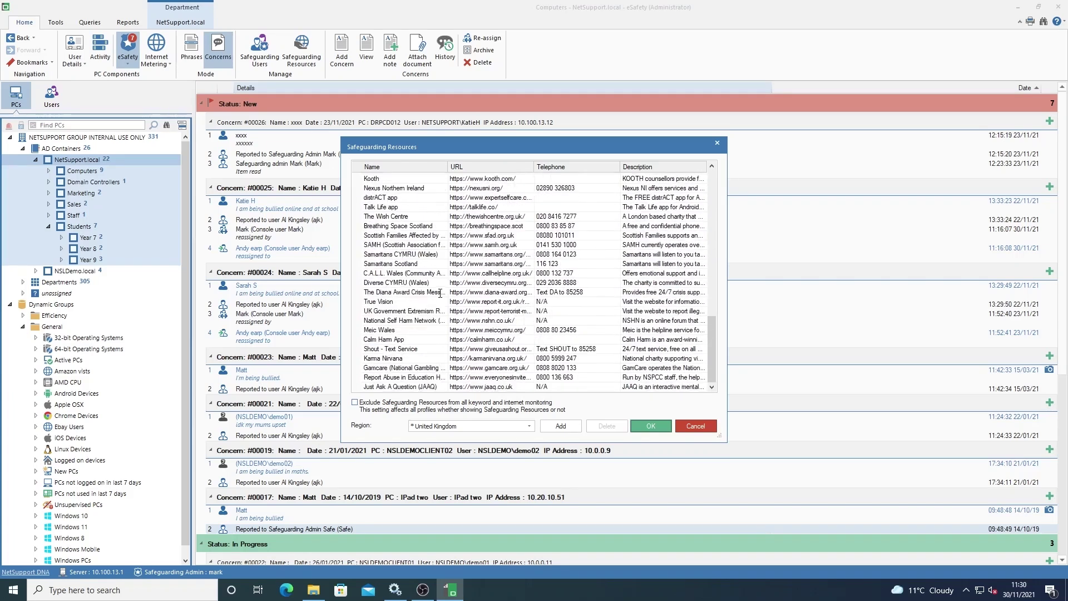
scroll(439, 293, up, 11)
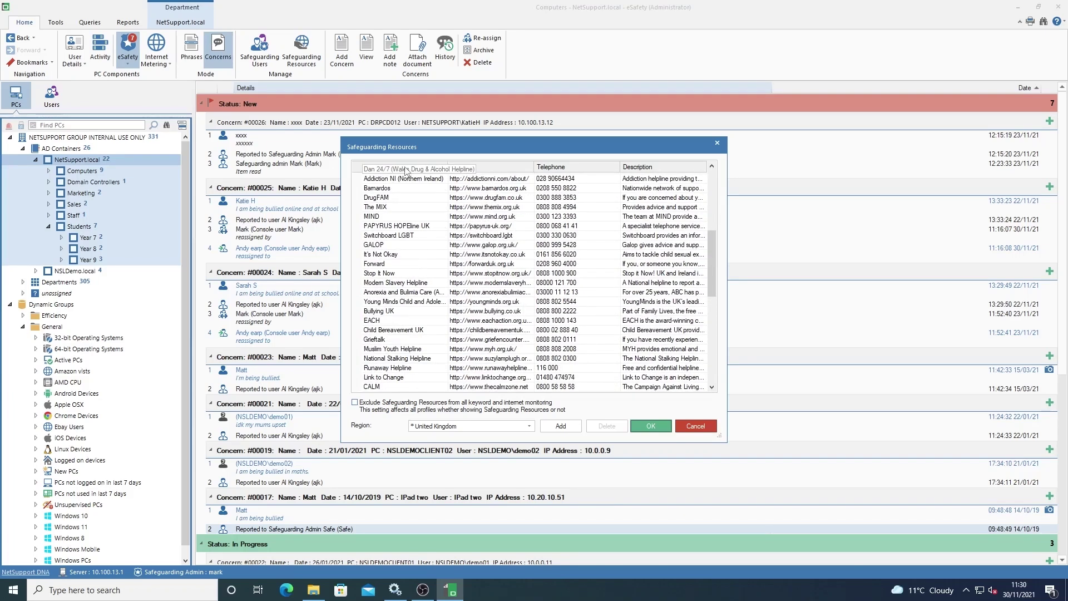
click(405, 166)
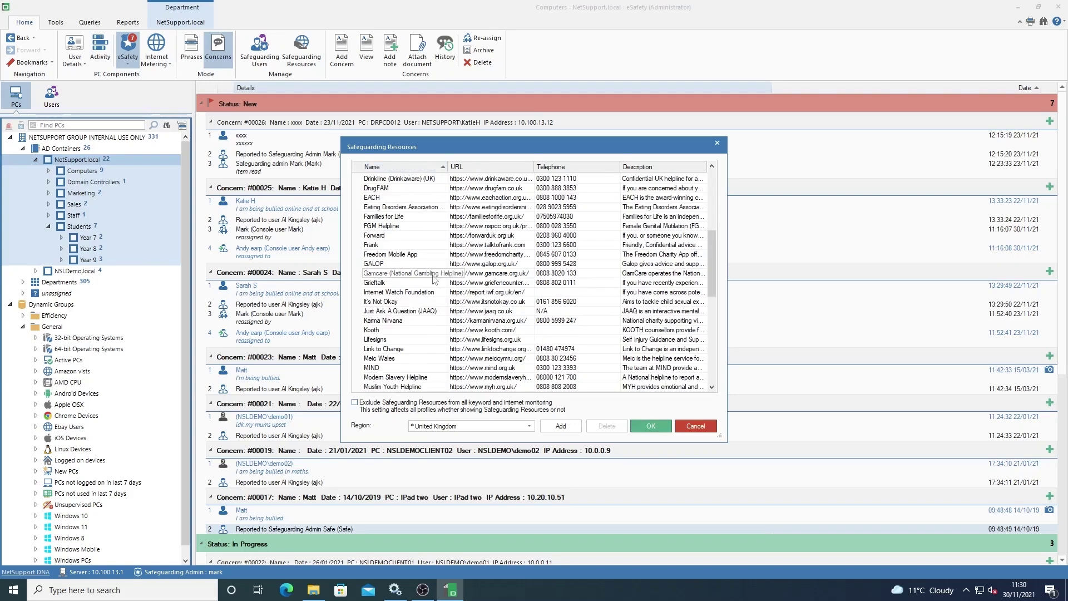
Look through the rest of the United Kingdom safeguarding resources down to the last entry.
scroll(427, 296, down, 2)
scroll(427, 296, down, 7)
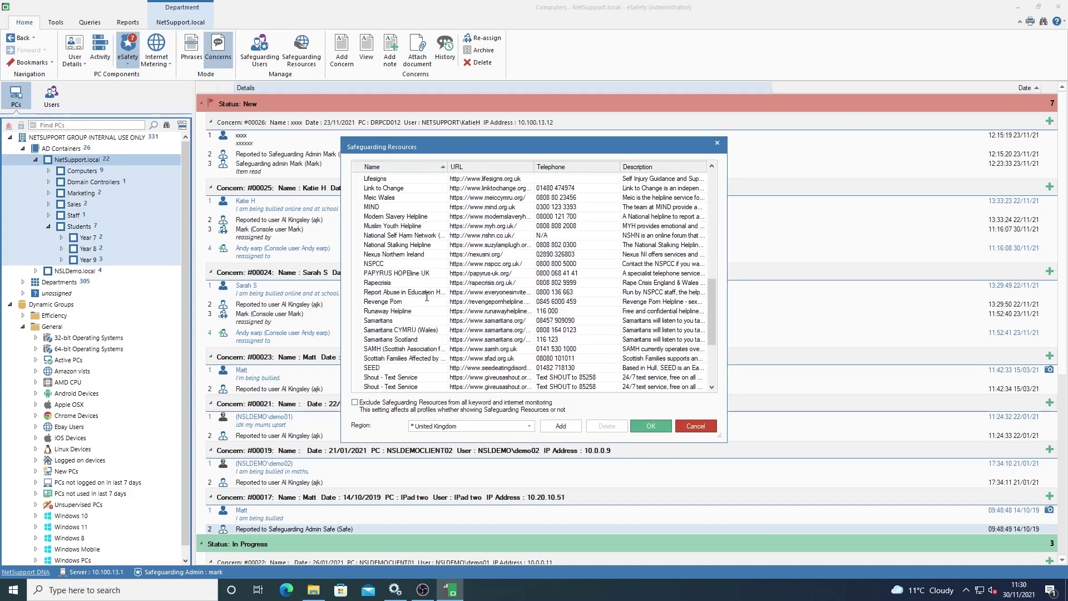
scroll(426, 297, down, 2)
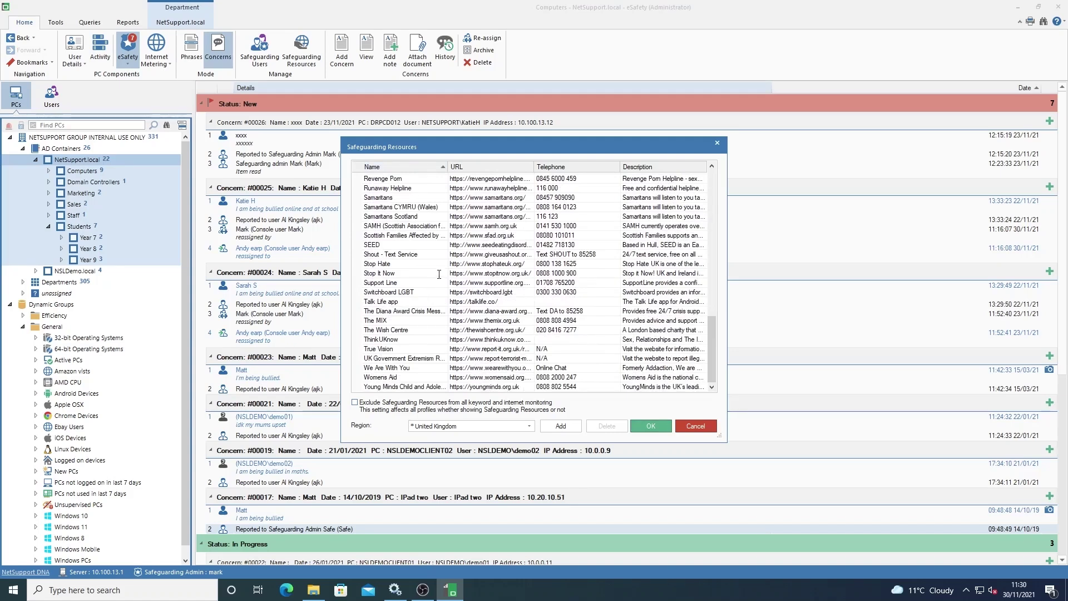
scroll(431, 295, up, 2)
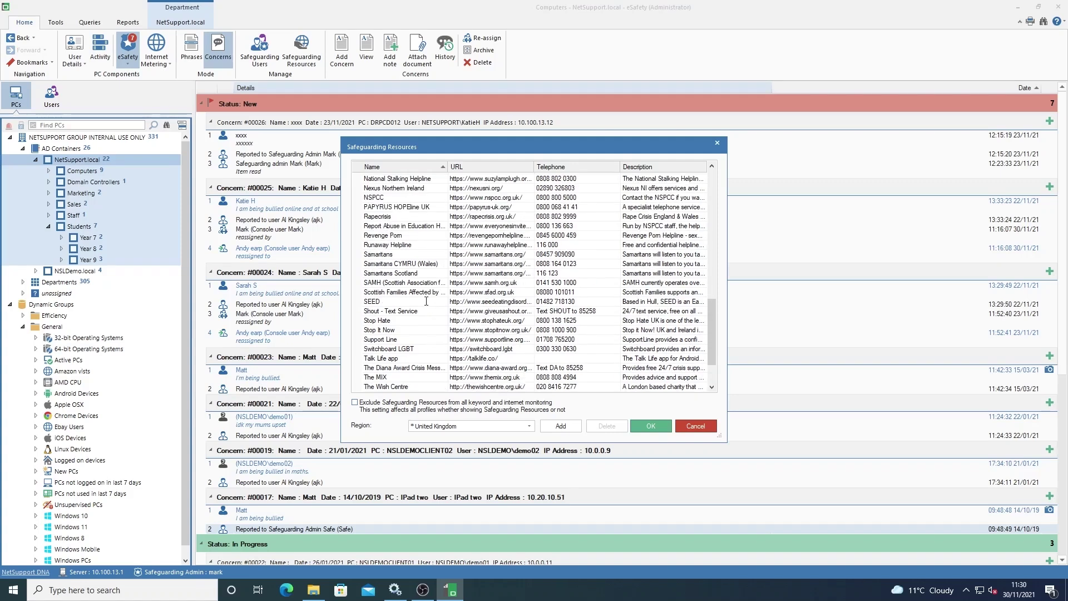
scroll(426, 301, up, 4)
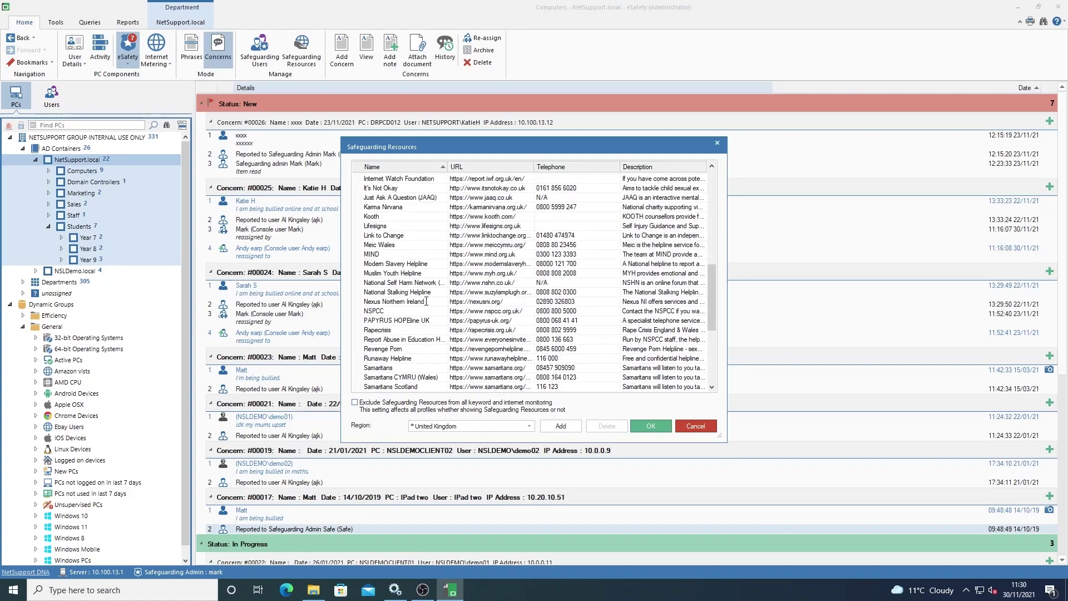
scroll(425, 301, up, 1)
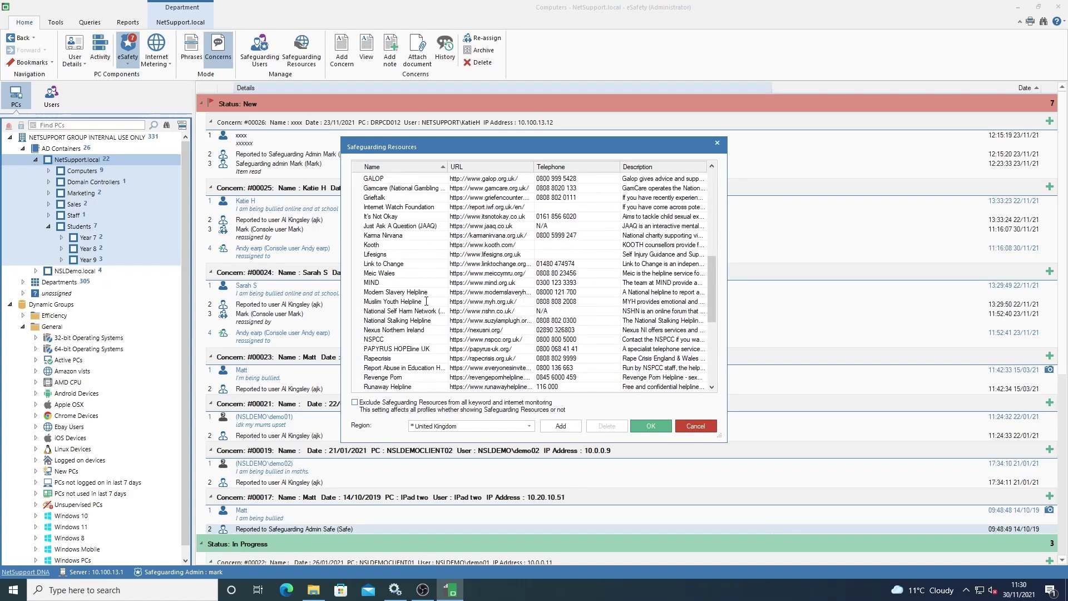
Switch the safeguarding resources region to United States and review the resources offered for it.
click(496, 426)
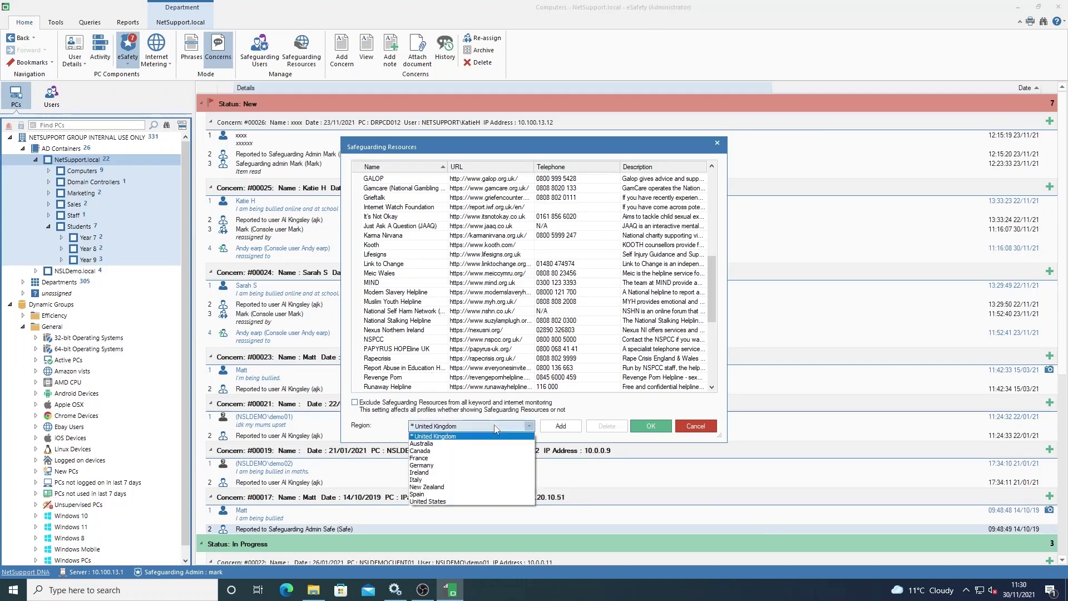
click(426, 501)
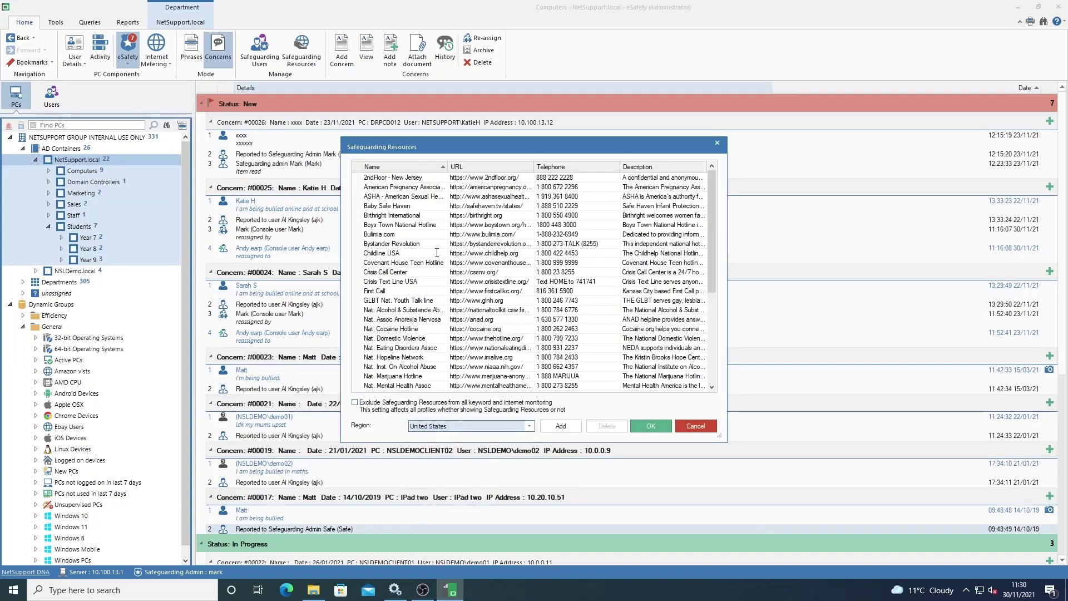
scroll(421, 215, down, 3)
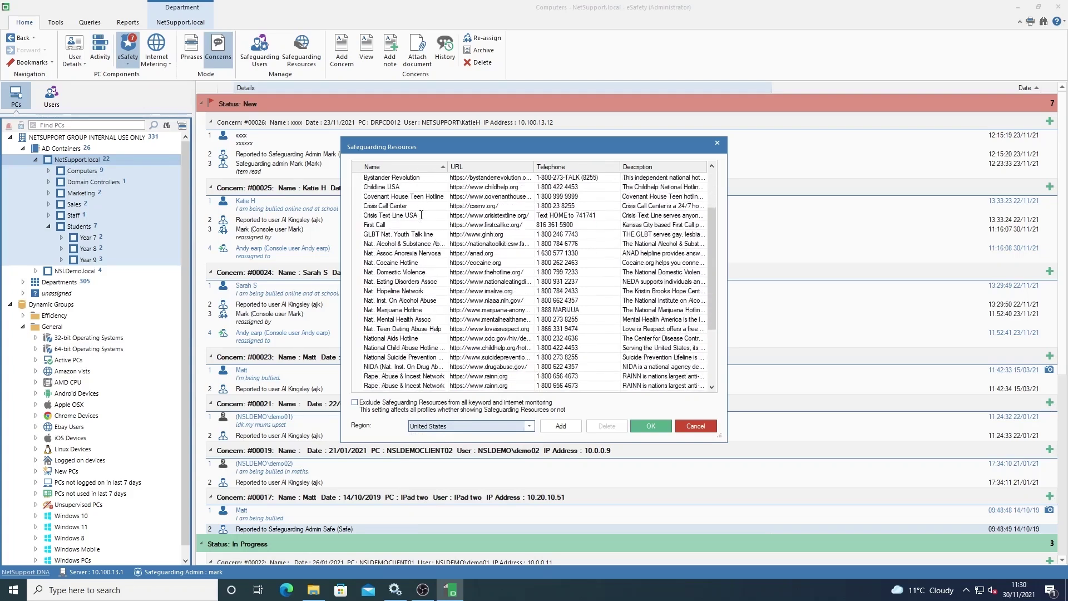
scroll(421, 215, down, 1)
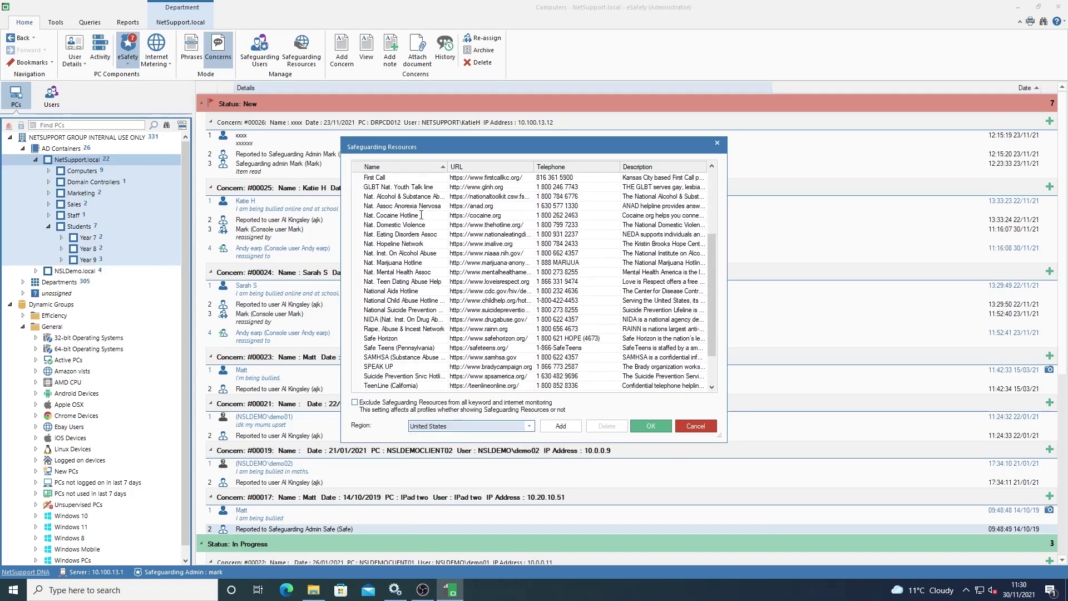
scroll(421, 215, down, 1)
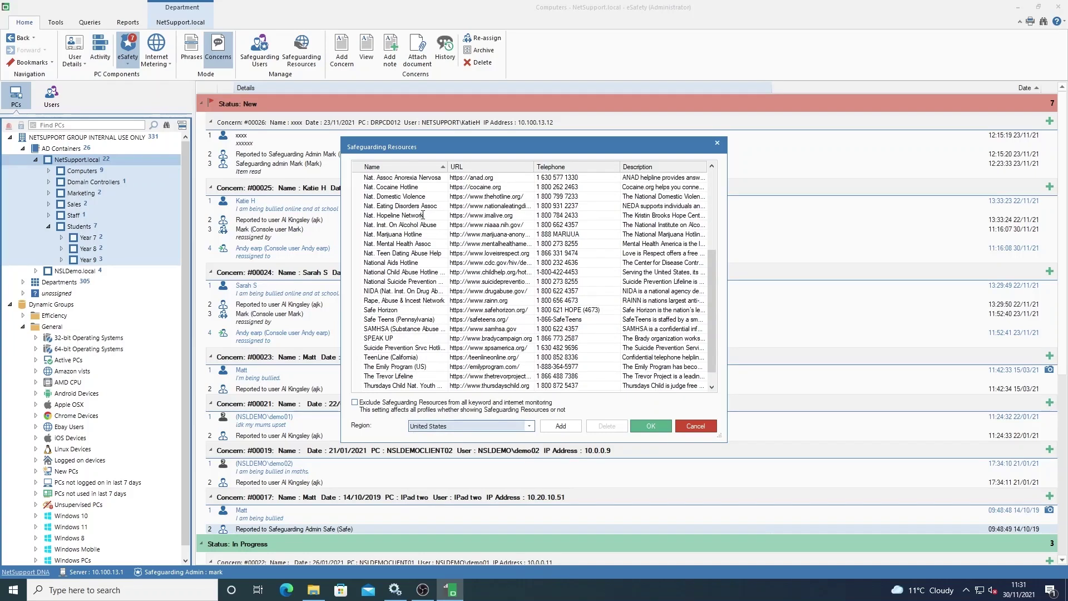
click(475, 426)
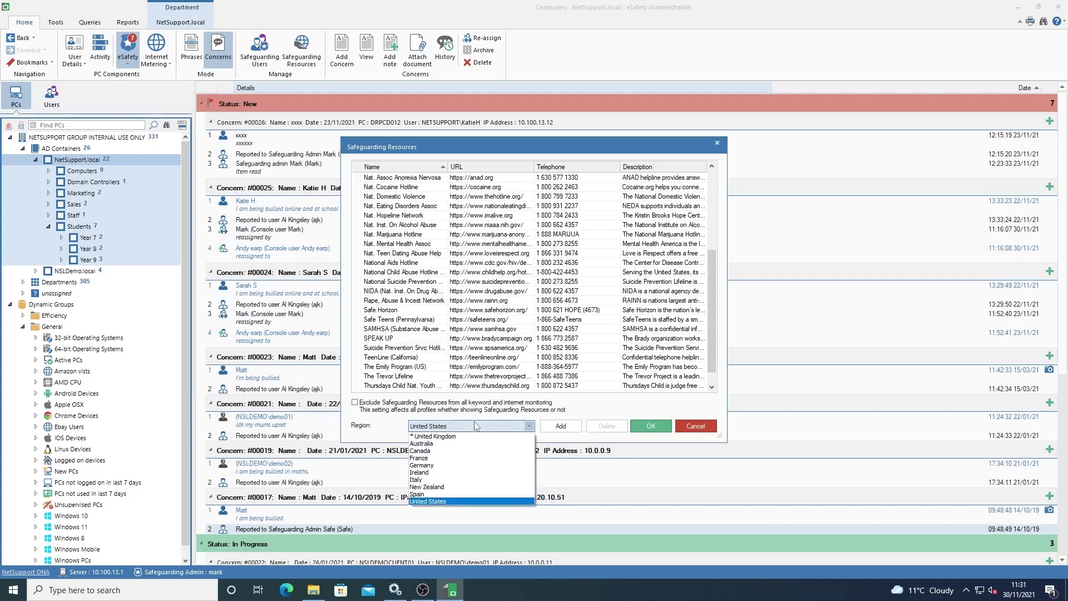
click(455, 501)
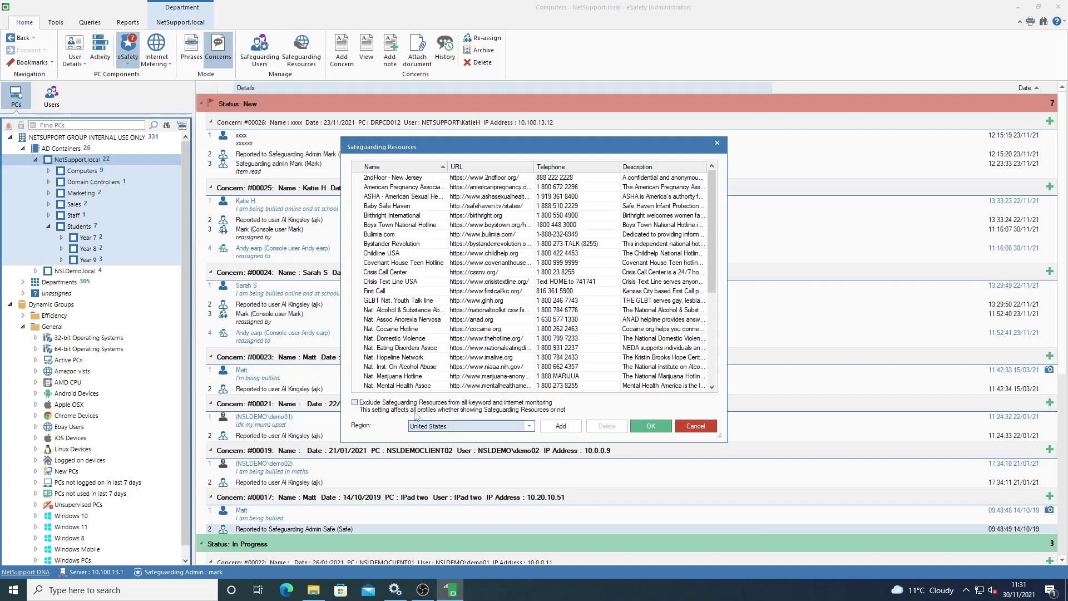
Exclude the safeguarding resources from all keyword and internet monitoring and set the region back to United Kingdom.
click(354, 403)
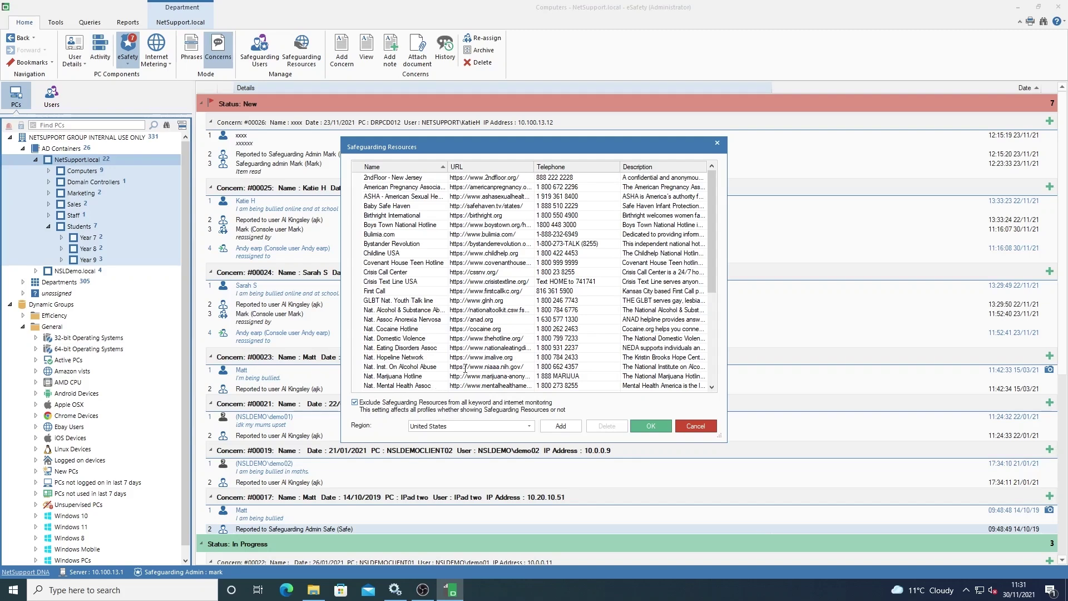
click(466, 431)
click(462, 437)
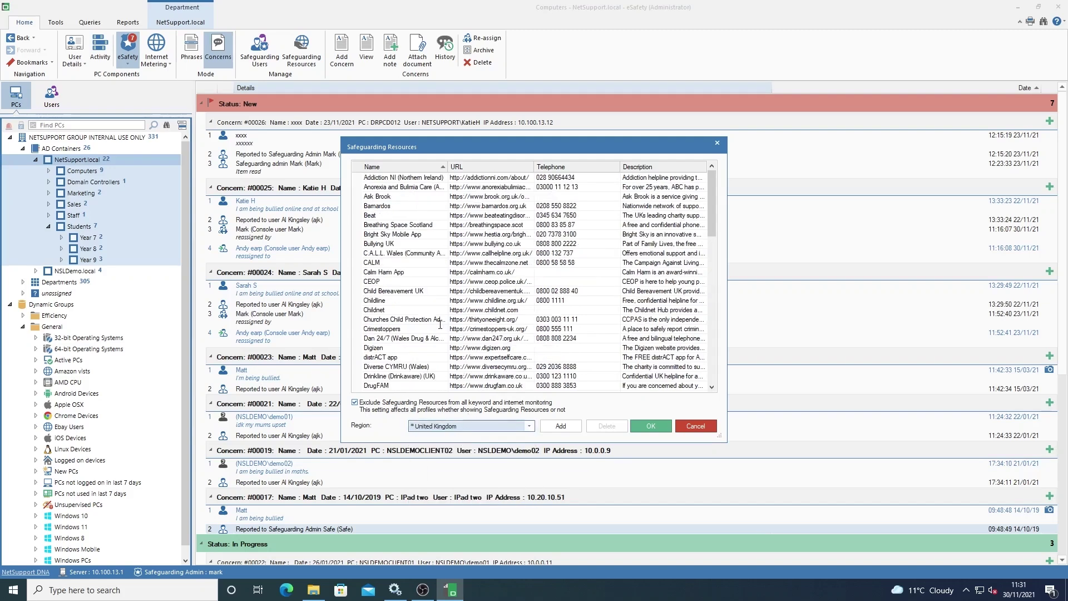
scroll(609, 332, down, 1)
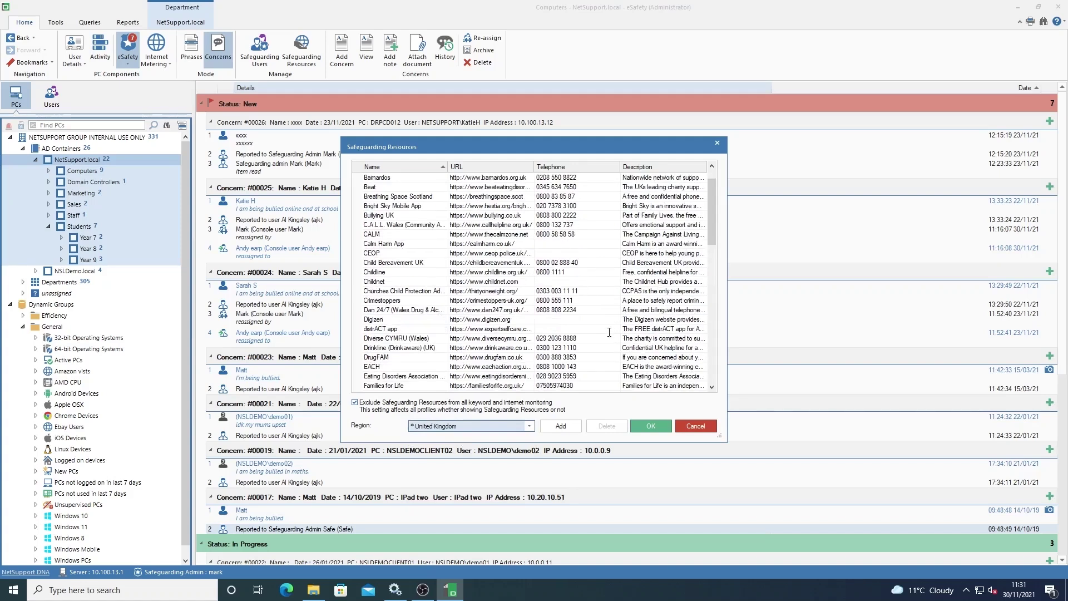
scroll(609, 332, down, 2)
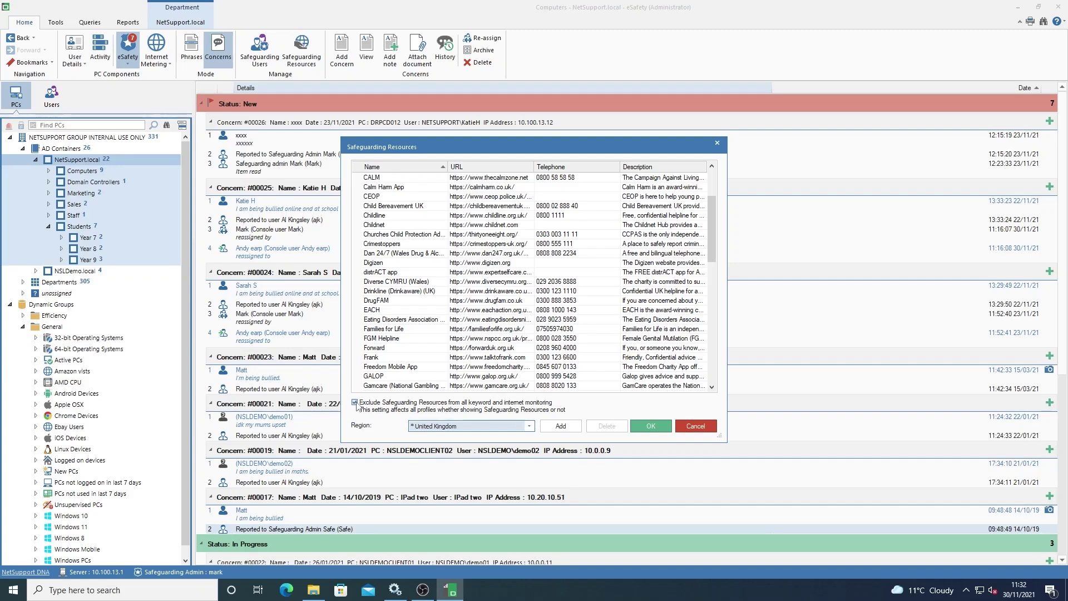
Turn off the exclusion from keyword and internet monitoring and look through the United Kingdom resources.
click(355, 404)
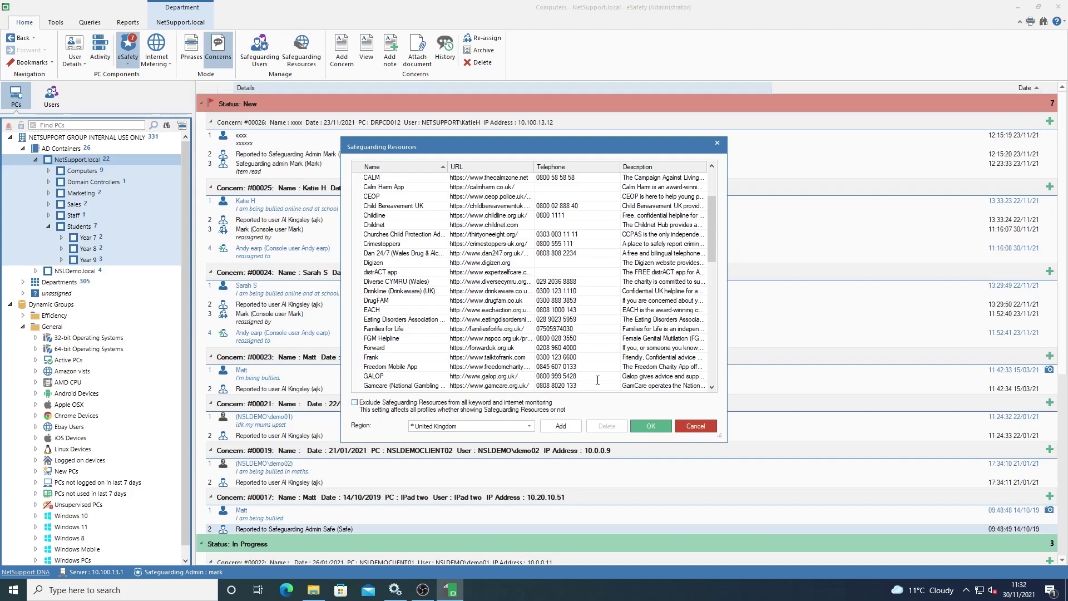
scroll(582, 337, down, 4)
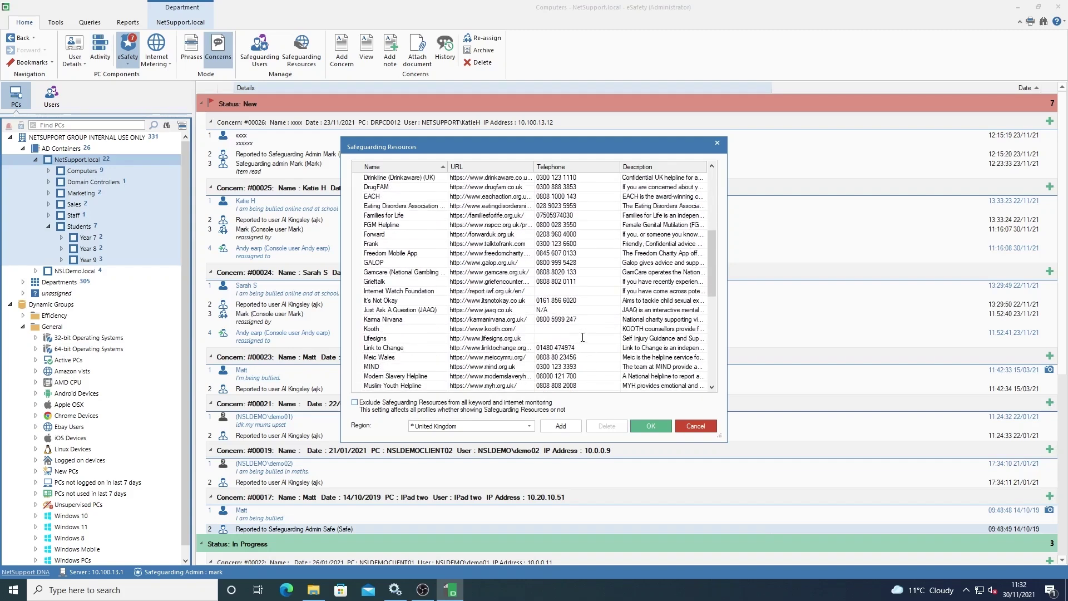
scroll(582, 337, down, 1)
scroll(582, 337, down, 1)
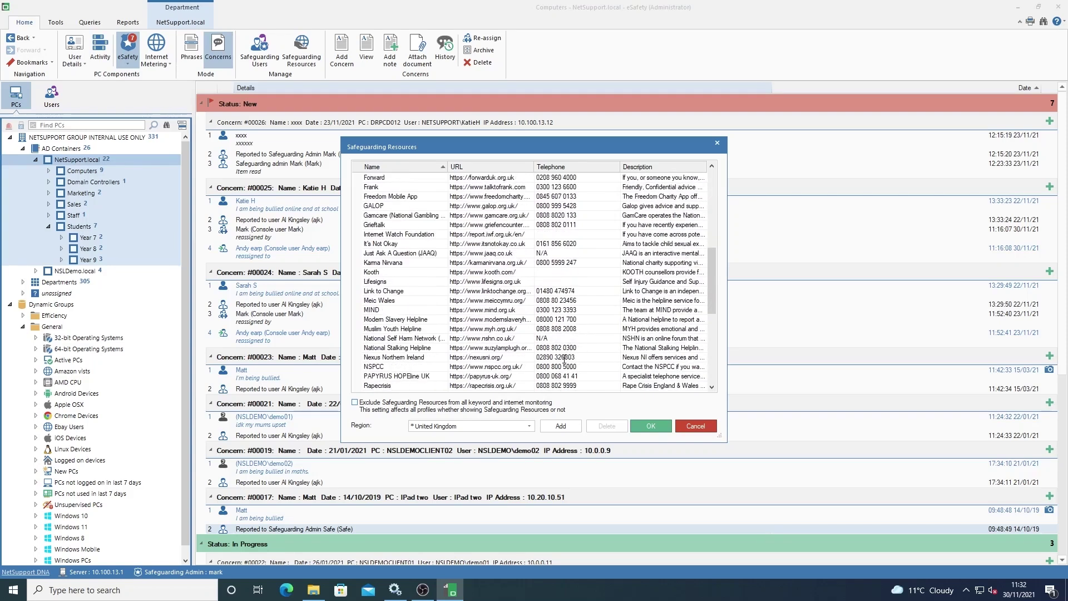
scroll(564, 359, down, 1)
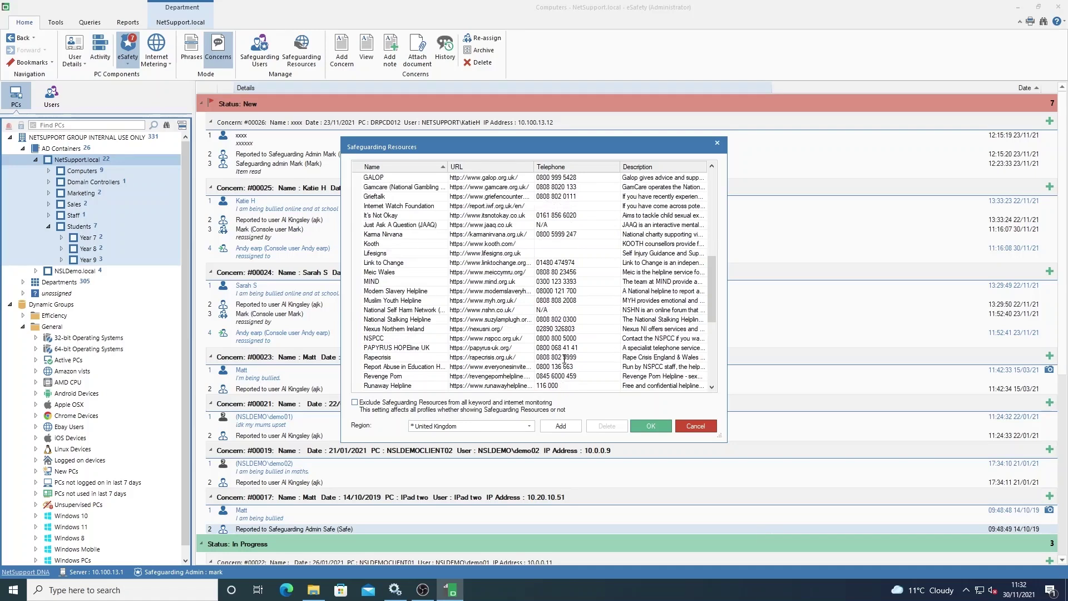
scroll(564, 358, down, 1)
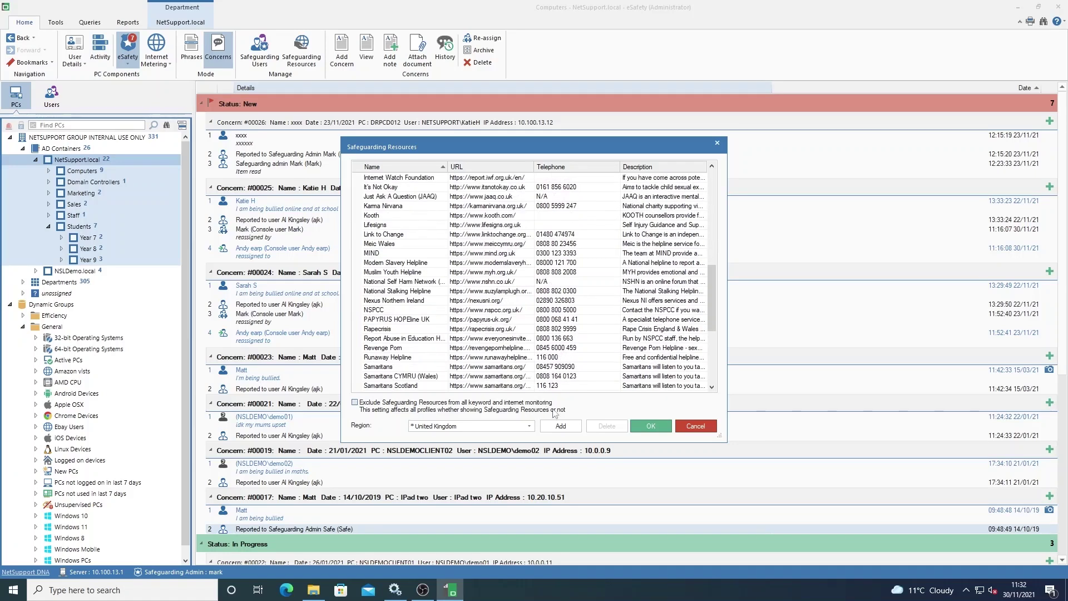
scroll(584, 337, down, 2)
Select the PAPYRUS HOPEline UK description and turn the exclusion from keyword and internet monitoring back on.
click(645, 262)
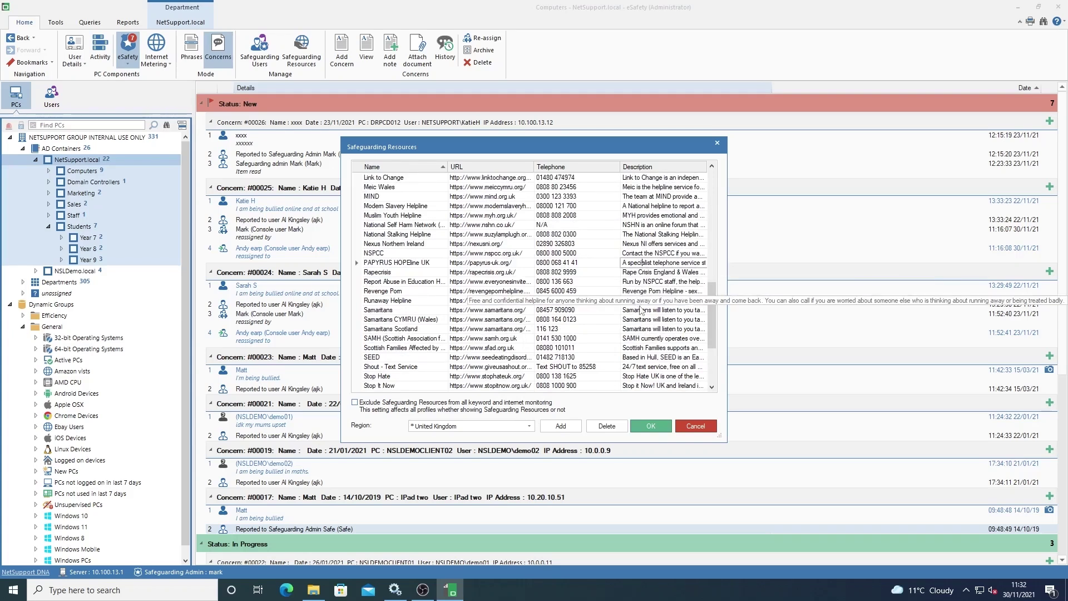
click(602, 403)
click(560, 428)
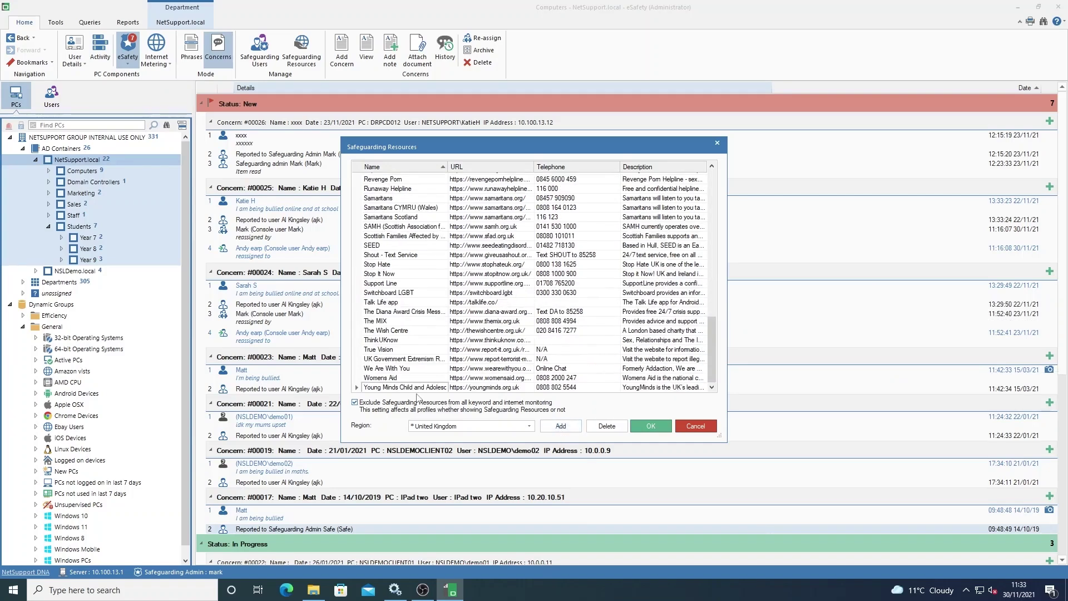
scroll(429, 386, down, 1)
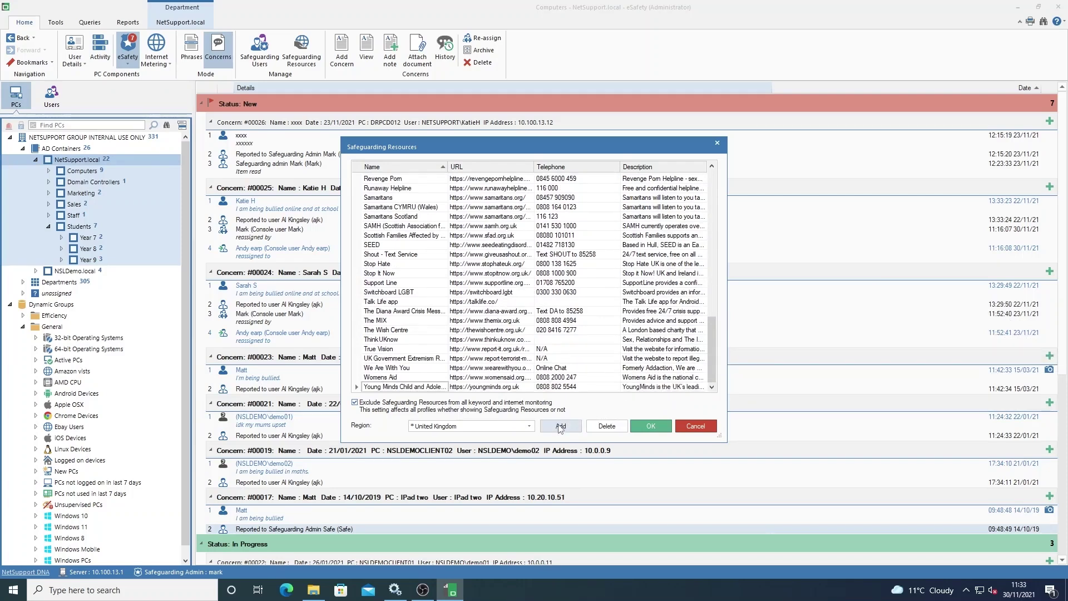
Select the Young Minds, The Wish Centre and True Vision resources one after another to check the actions available for them.
click(484, 387)
click(493, 386)
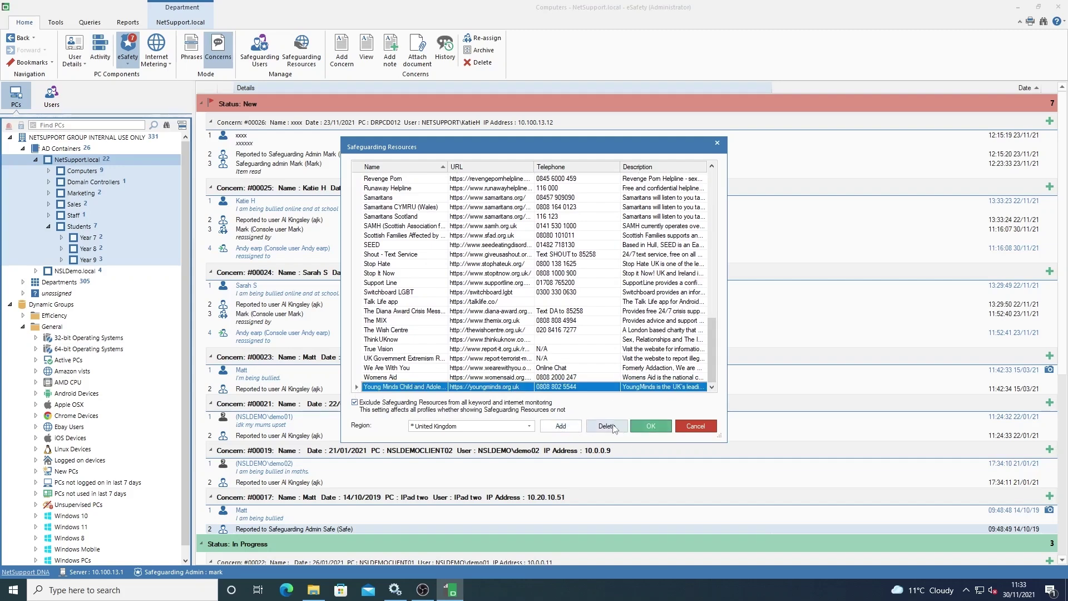
click(564, 330)
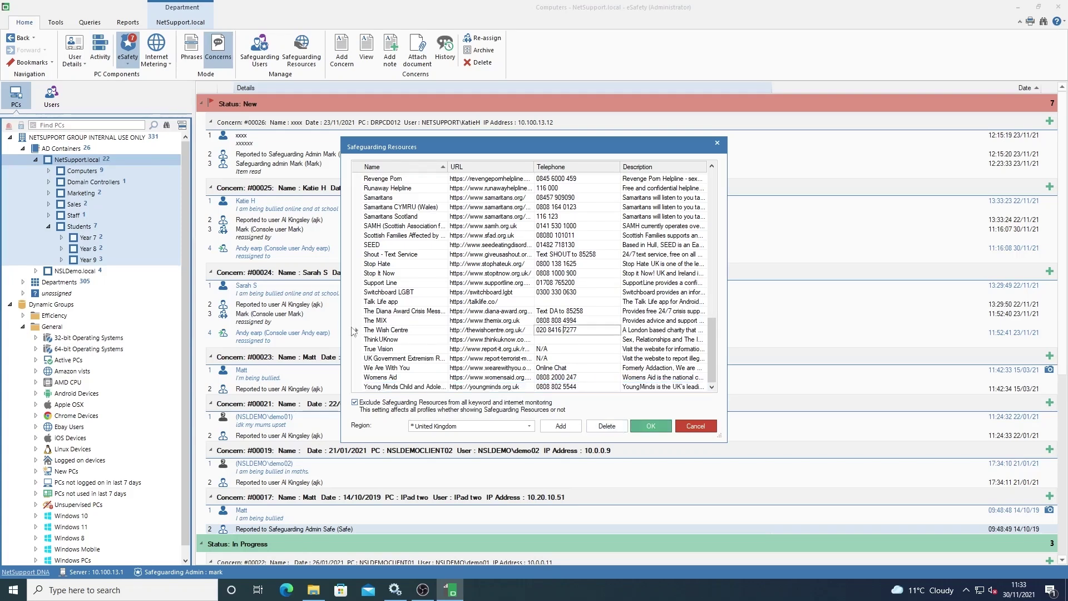
click(357, 329)
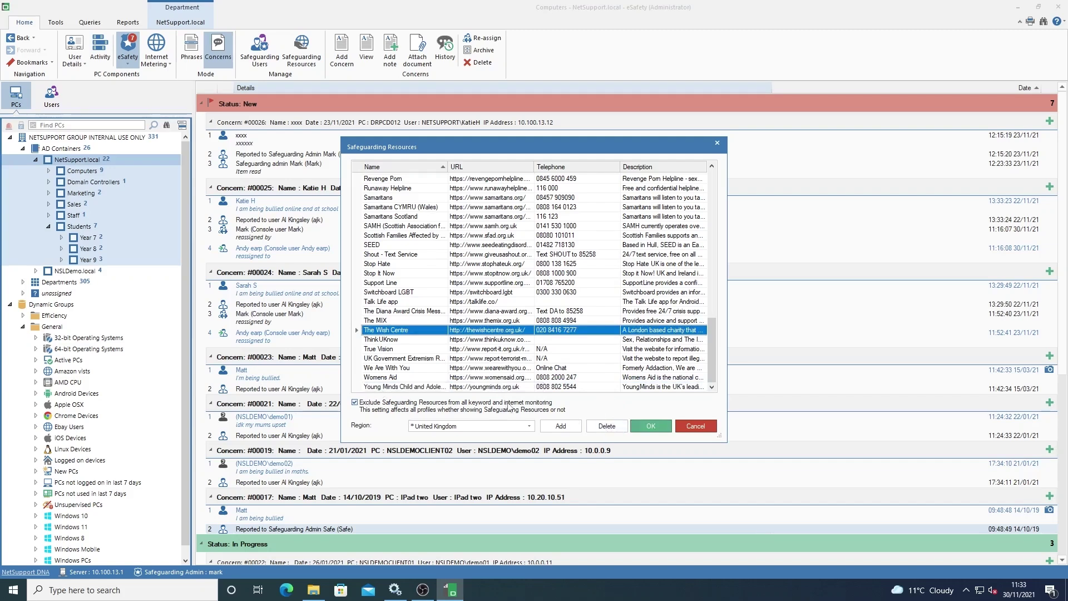
click(394, 349)
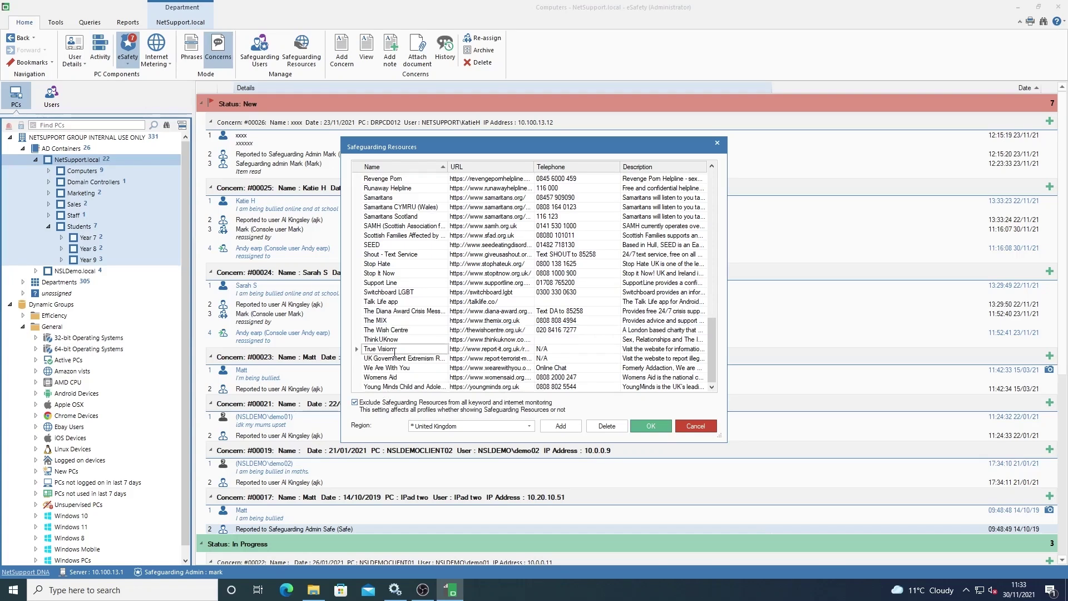
click(497, 411)
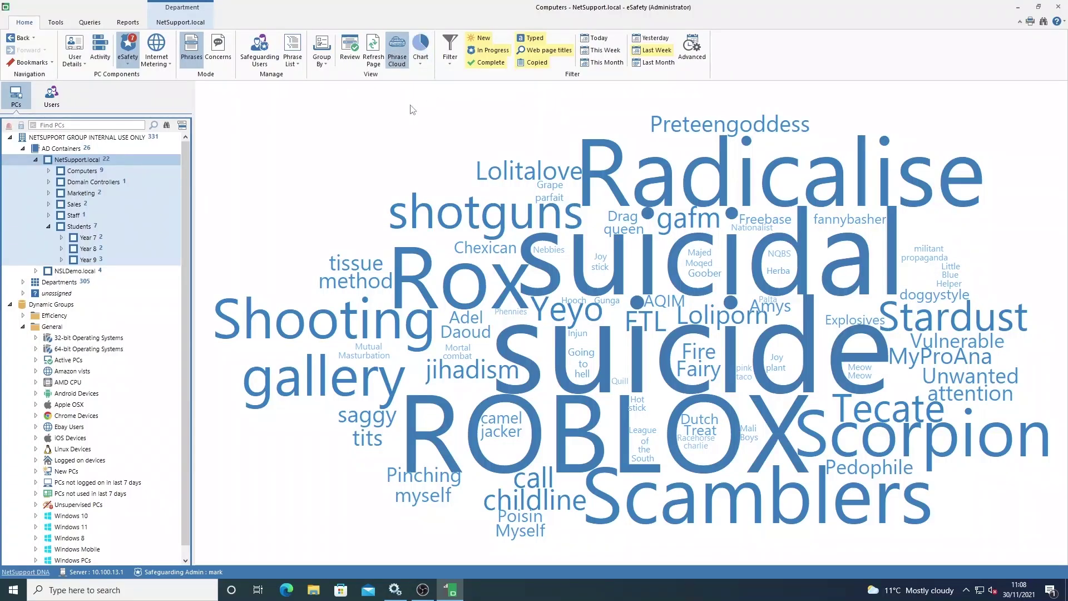
View last week's phrase matches for NetSupport.local as a chart, and switch to the student concerns to review the list.
click(395, 49)
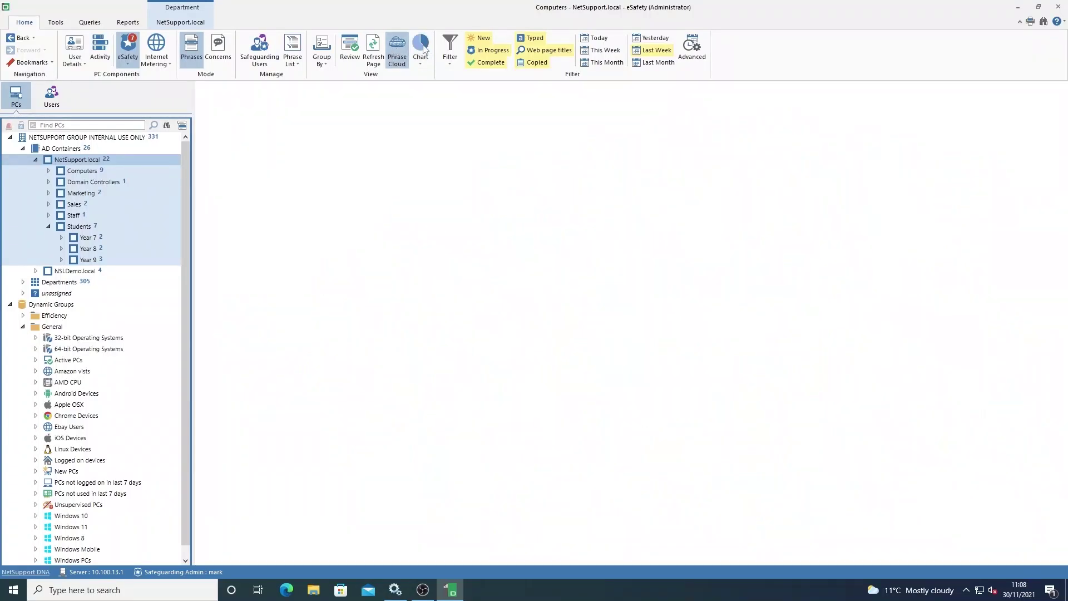
click(423, 49)
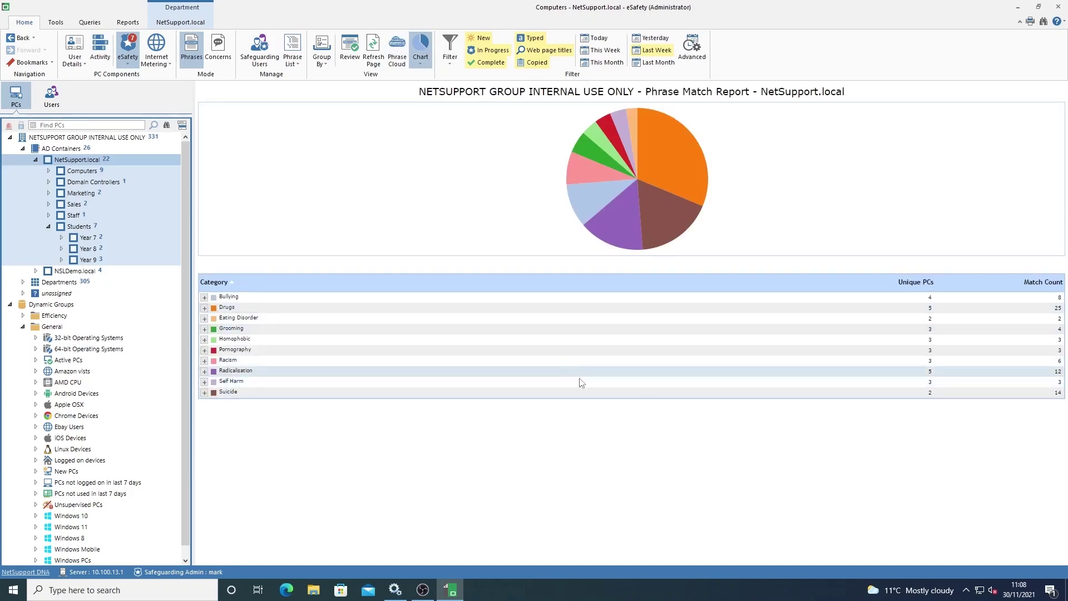
click(222, 63)
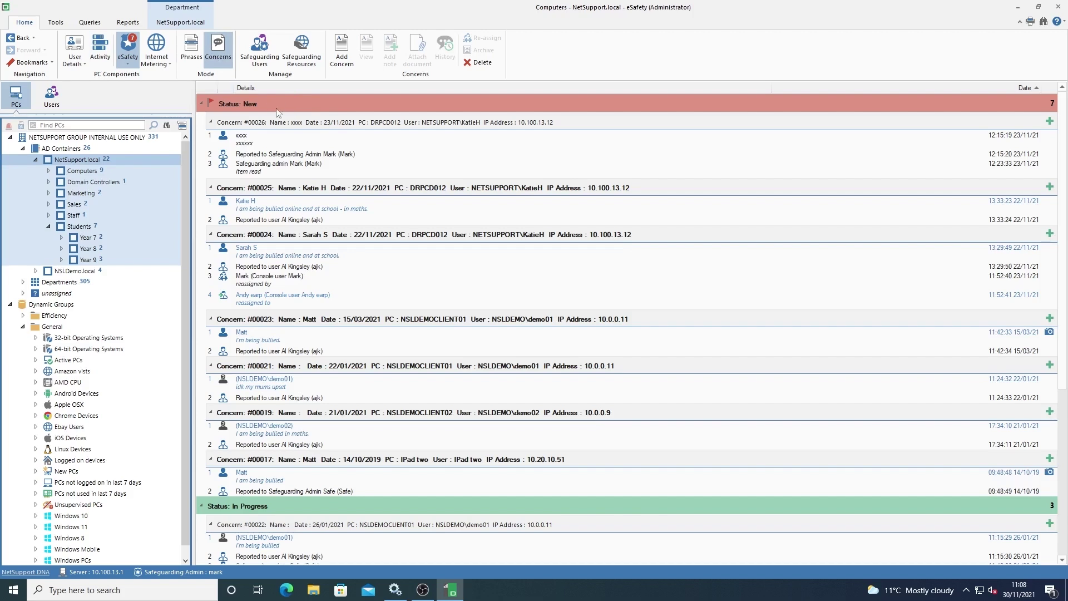
scroll(298, 411, down, 5)
scroll(298, 409, up, 5)
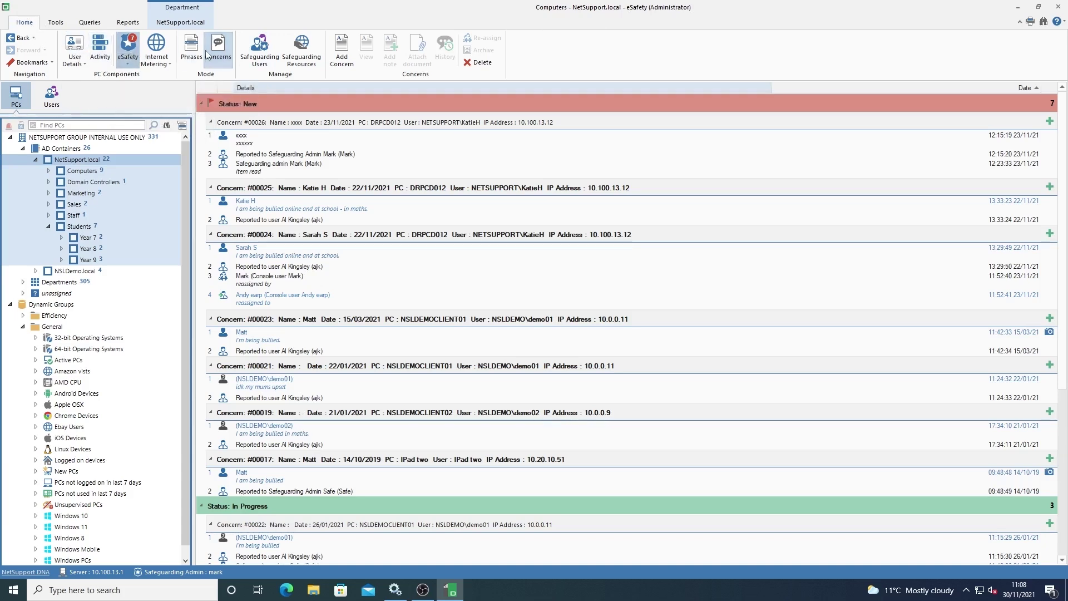
Start a new concern saying that a pupil has been playing by himself for the past week and asking whether he has fallen out with friends.
click(340, 62)
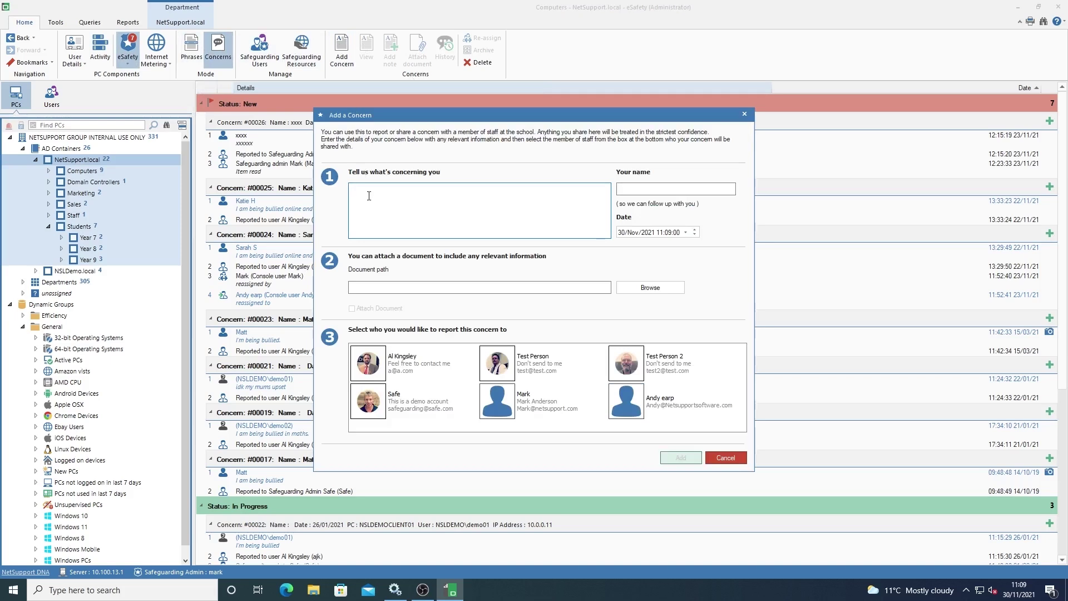
text(Tom ha)
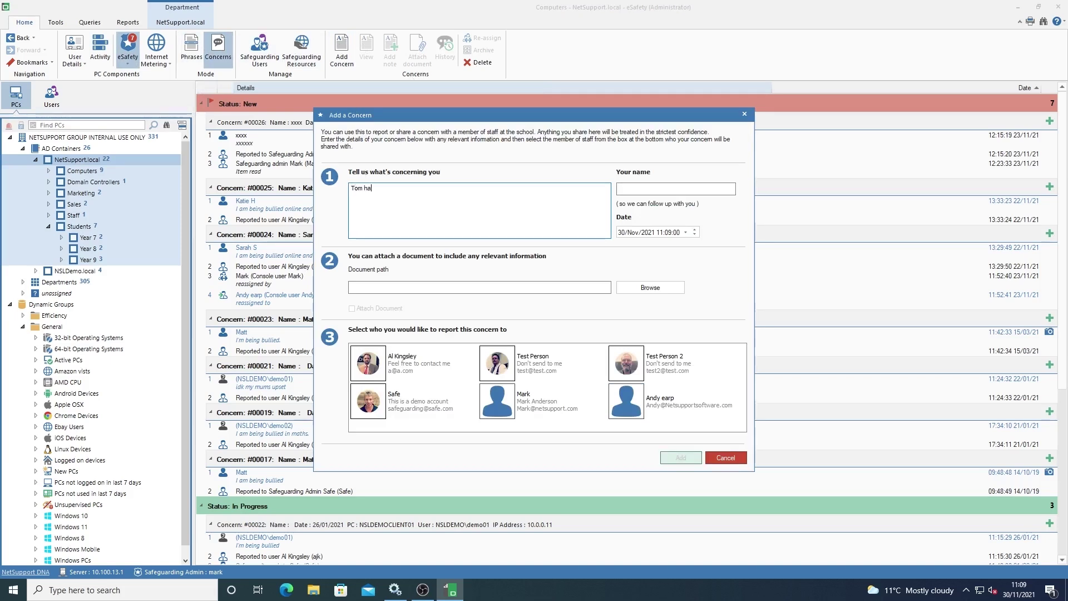
text(s been playing by himself for the past wee)
text(k - has he fallen)
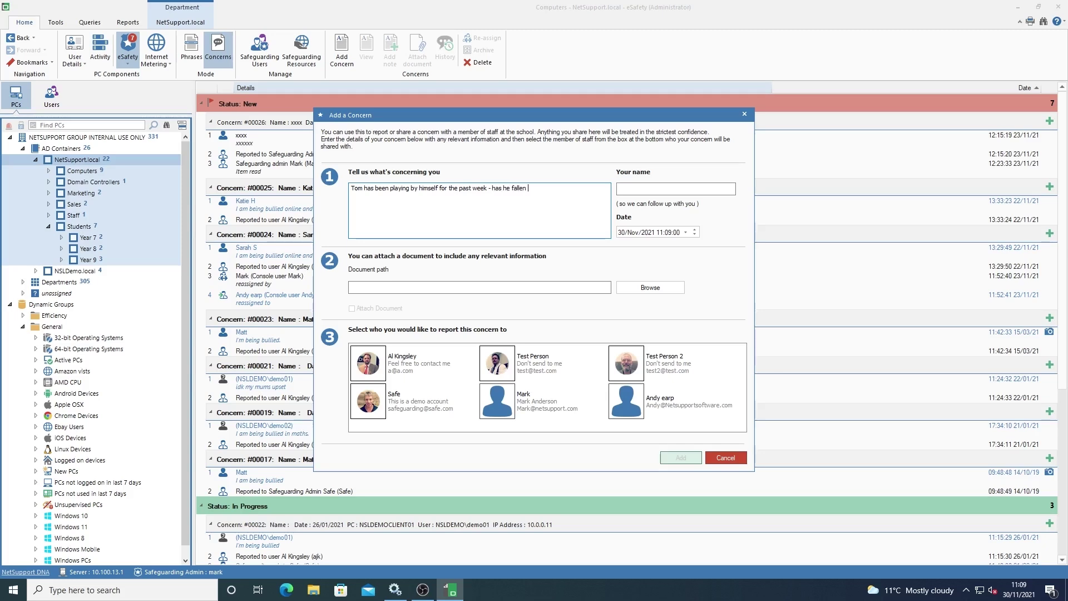
text( with his friends?)
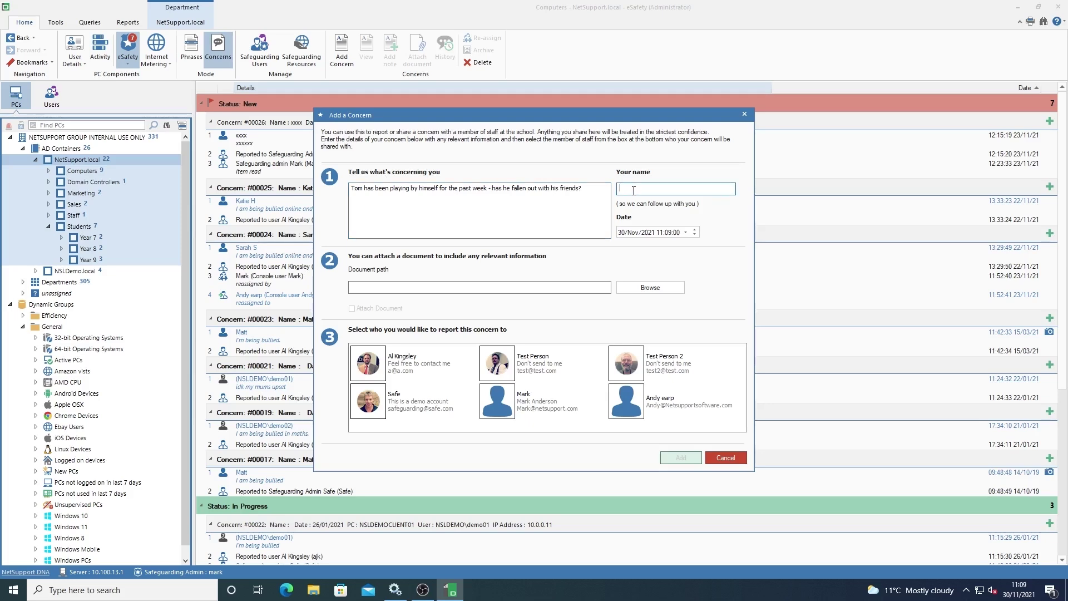
Enter the reporter's name, choose the first listed staff contact as recipient and add the concern.
text(Sarah)
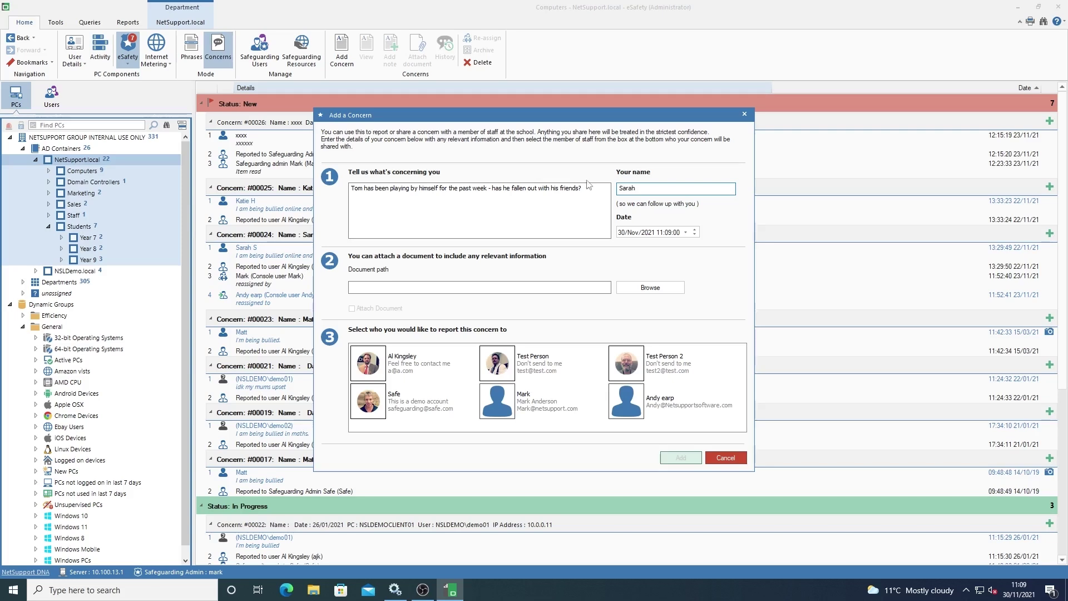
click(397, 371)
click(678, 458)
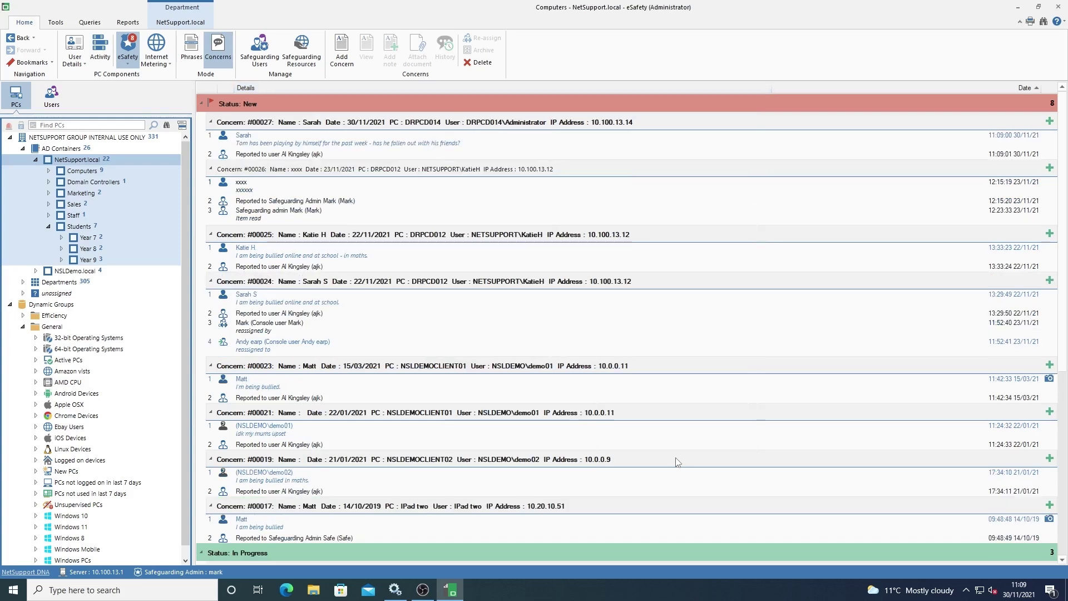
Add a note to the new concern suggesting a check-in with the pupil about anything happening at home, keeping its state In progress.
click(326, 127)
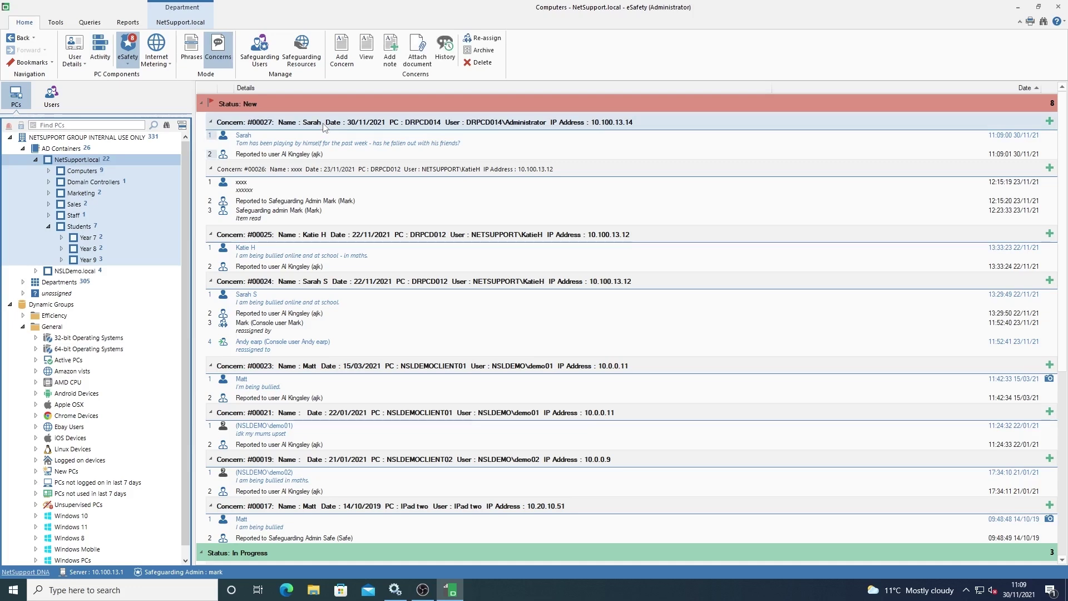
click(1051, 121)
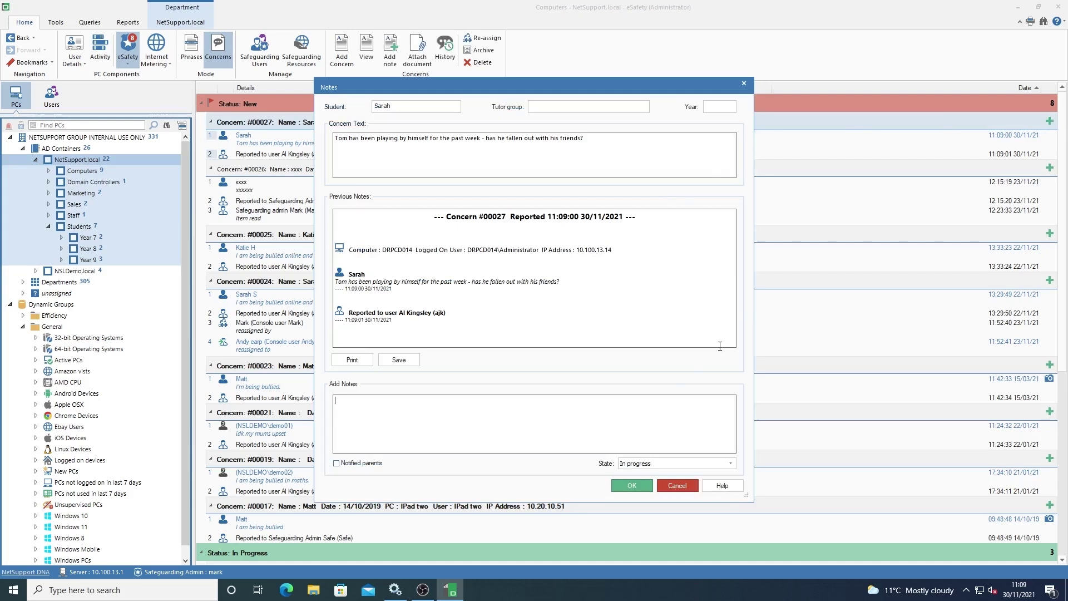
click(639, 463)
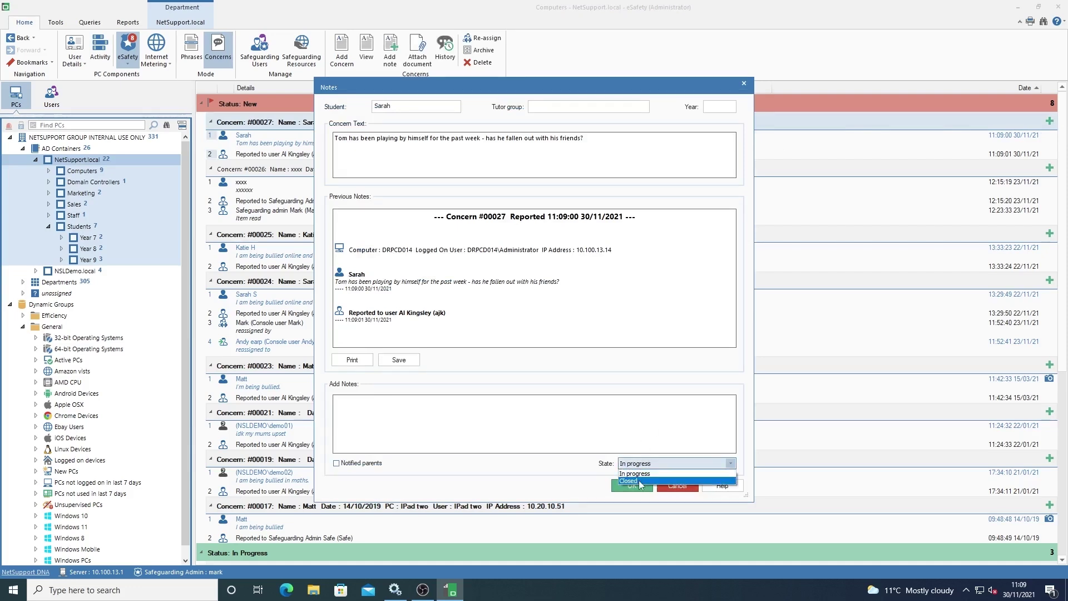
click(479, 431)
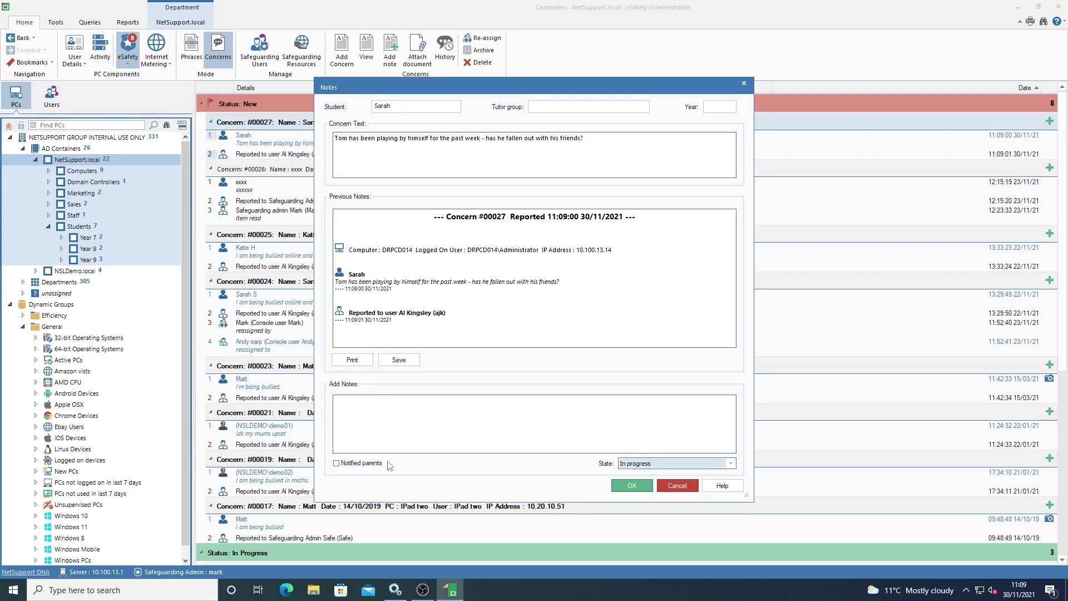
click(367, 413)
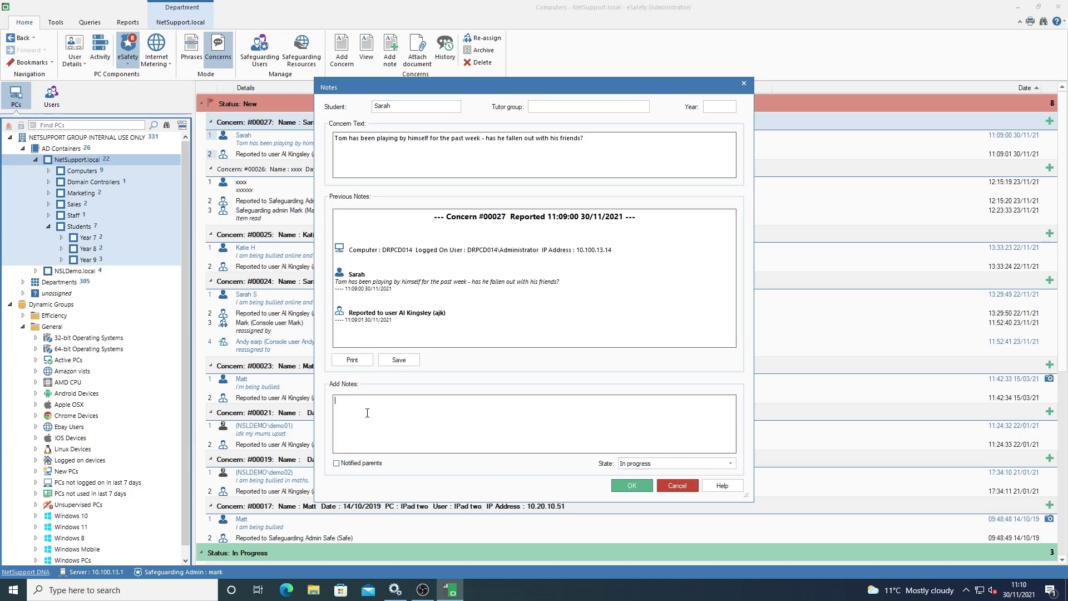
text(Perhaps check in with Tom to see if anything if happening at home?)
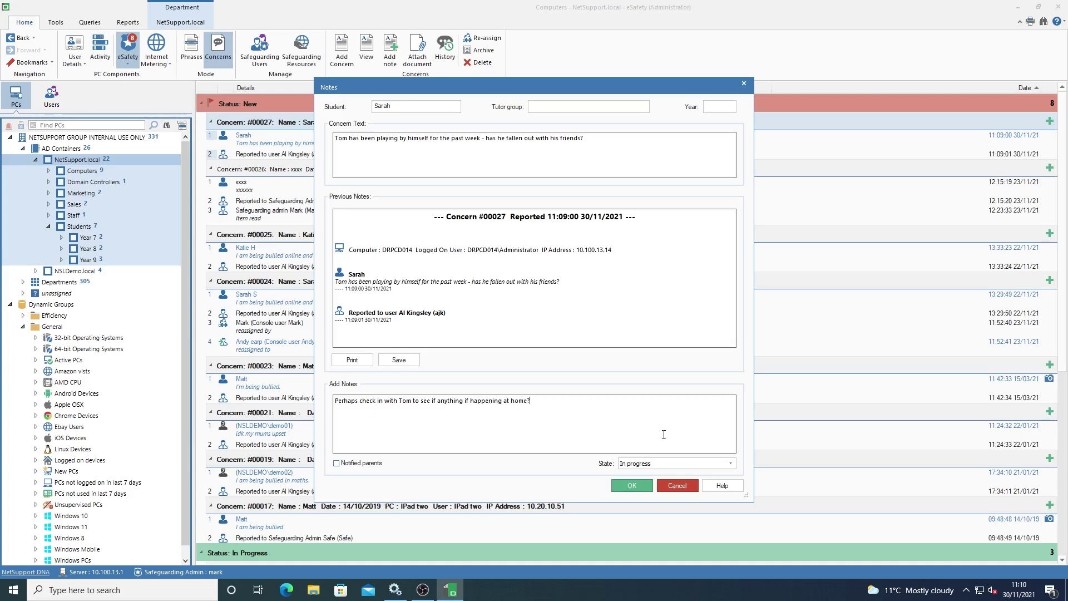
click(632, 486)
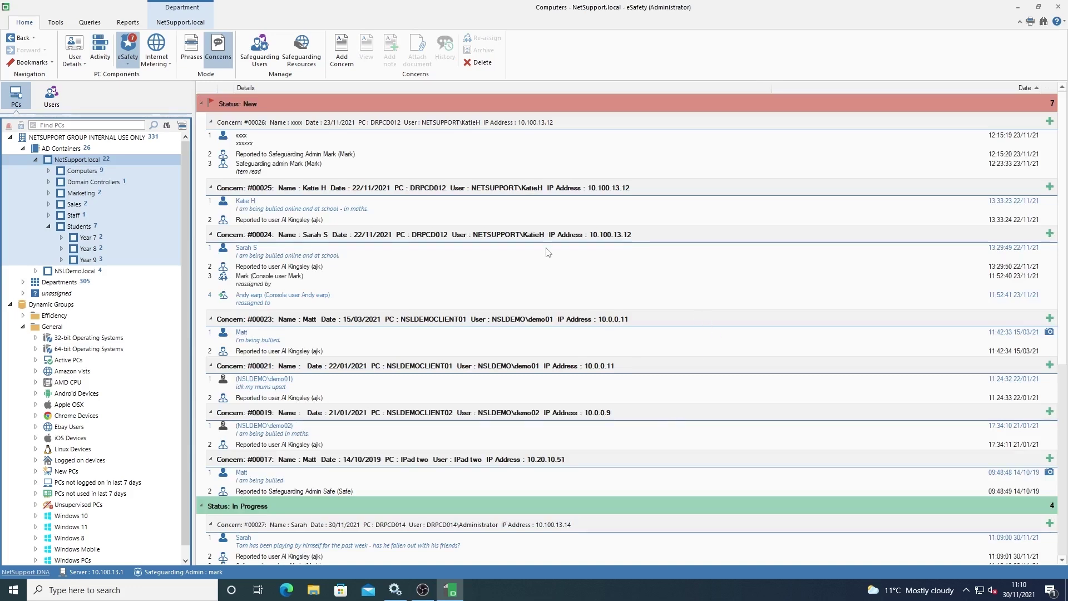
Mark parents as notified on the new concern under In Progress, set its state to Closed and save it.
scroll(529, 232, down, 1)
scroll(529, 232, up, 1)
scroll(529, 233, down, 4)
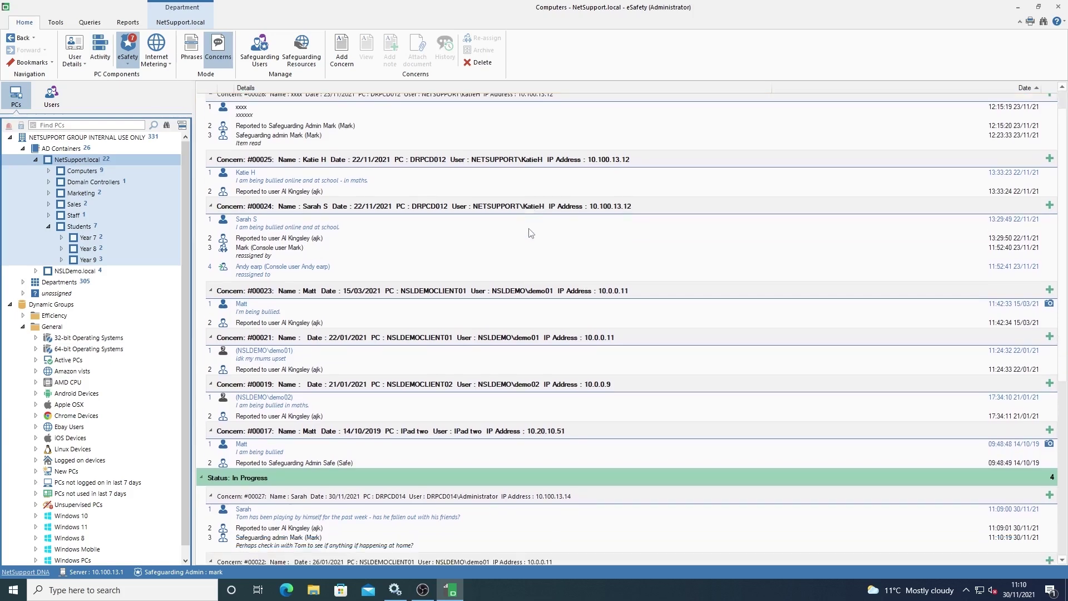
scroll(529, 232, down, 3)
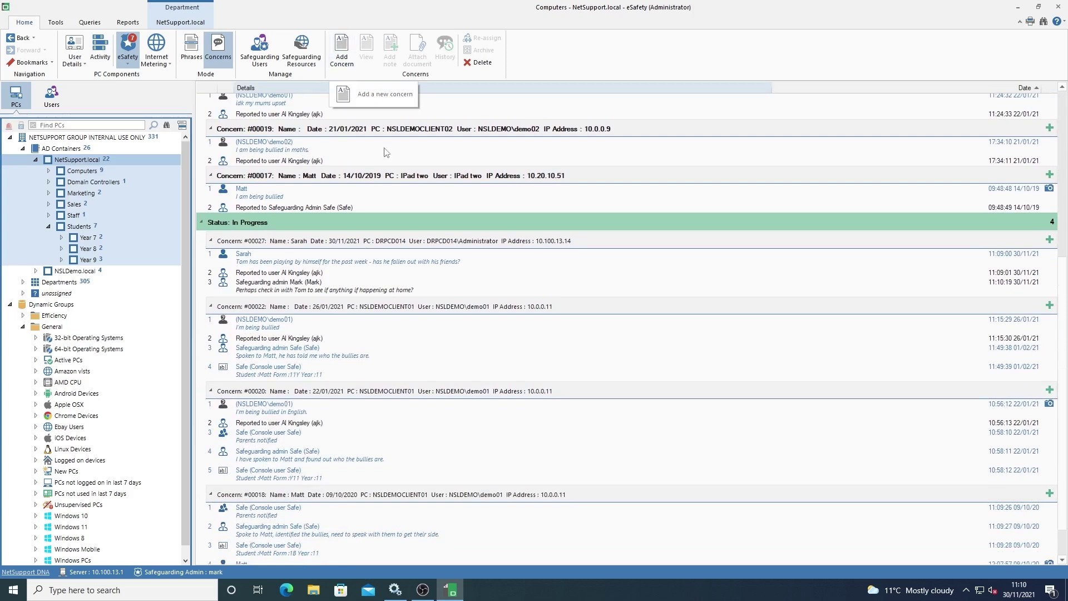
click(1049, 241)
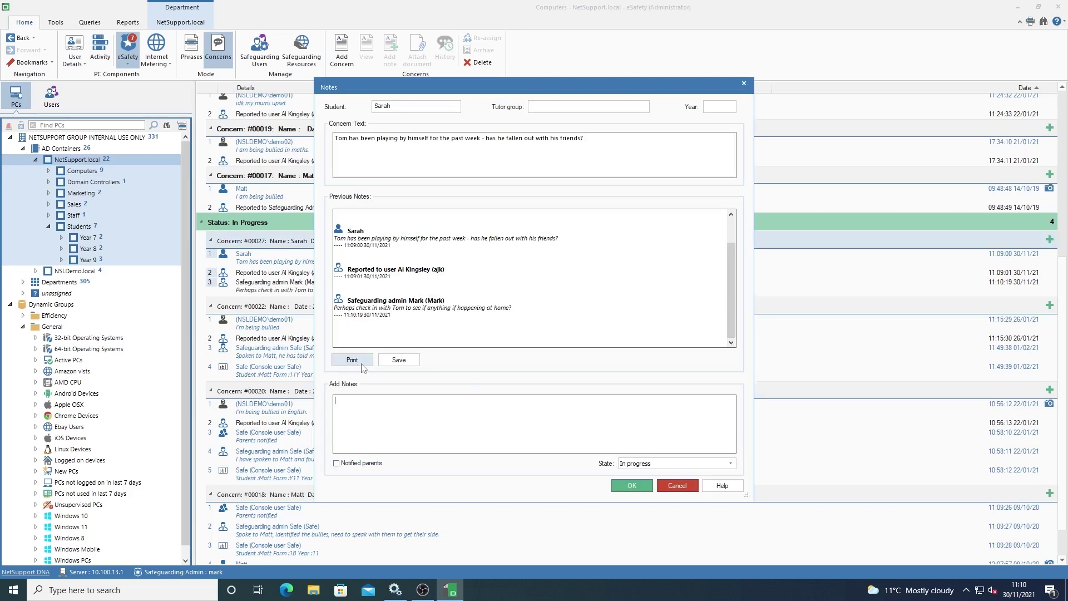
click(455, 439)
click(655, 466)
click(648, 480)
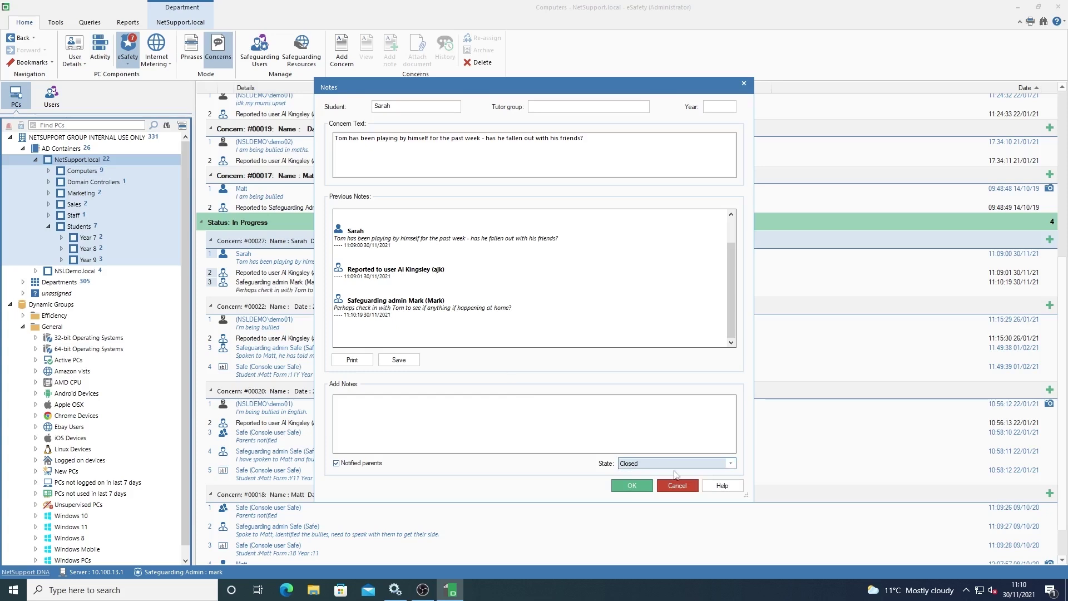
click(471, 423)
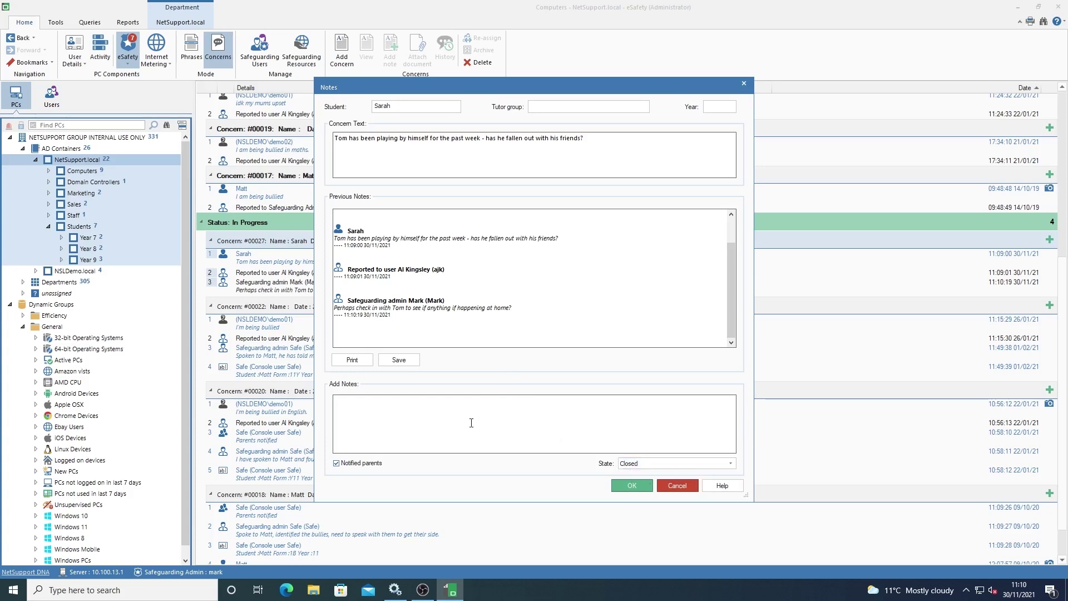
click(633, 488)
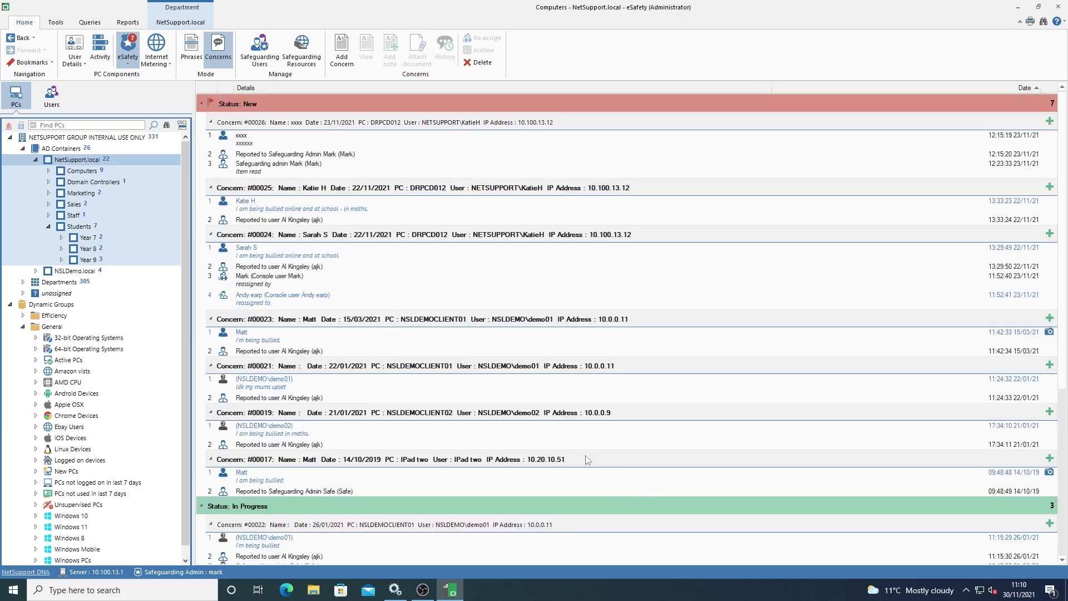
View the notes and state options of the in-progress concern dated 09/10/2020, and close them without changes.
scroll(539, 453, down, 2)
scroll(538, 454, down, 5)
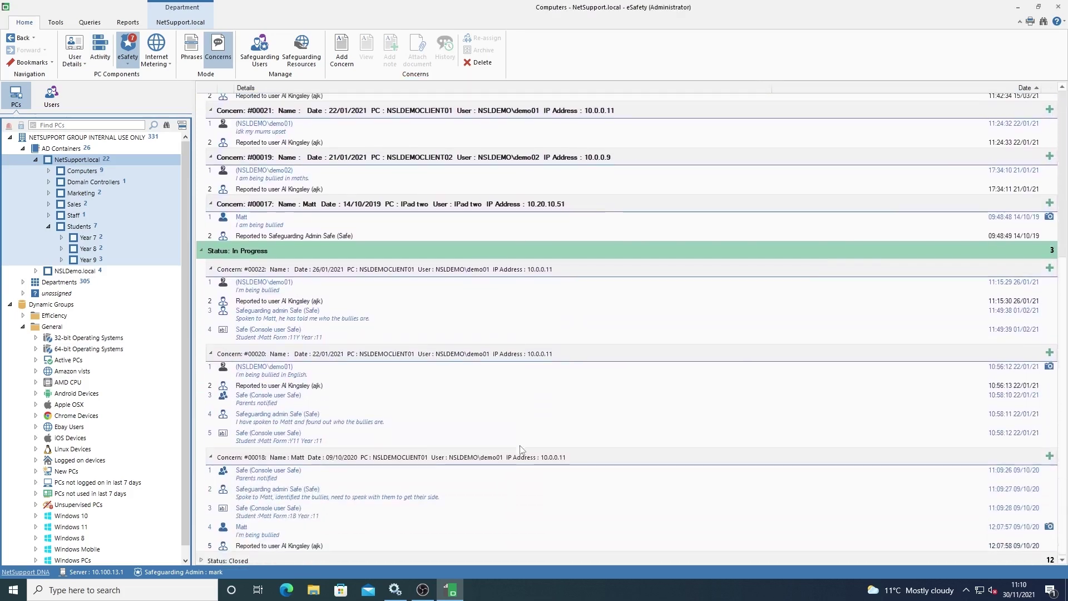
click(1049, 452)
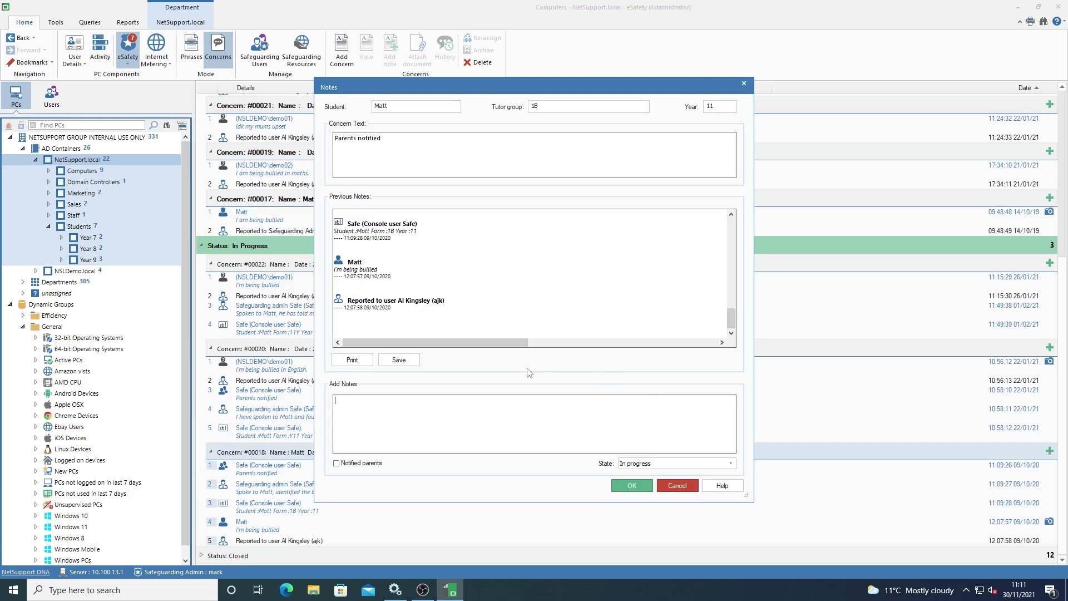
click(636, 465)
click(636, 464)
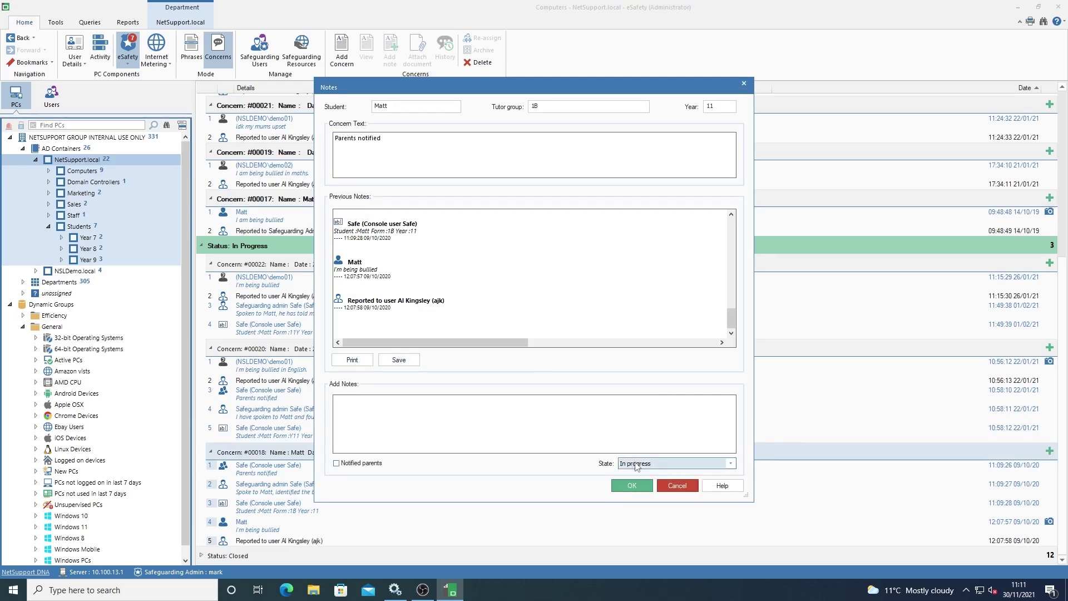
click(744, 83)
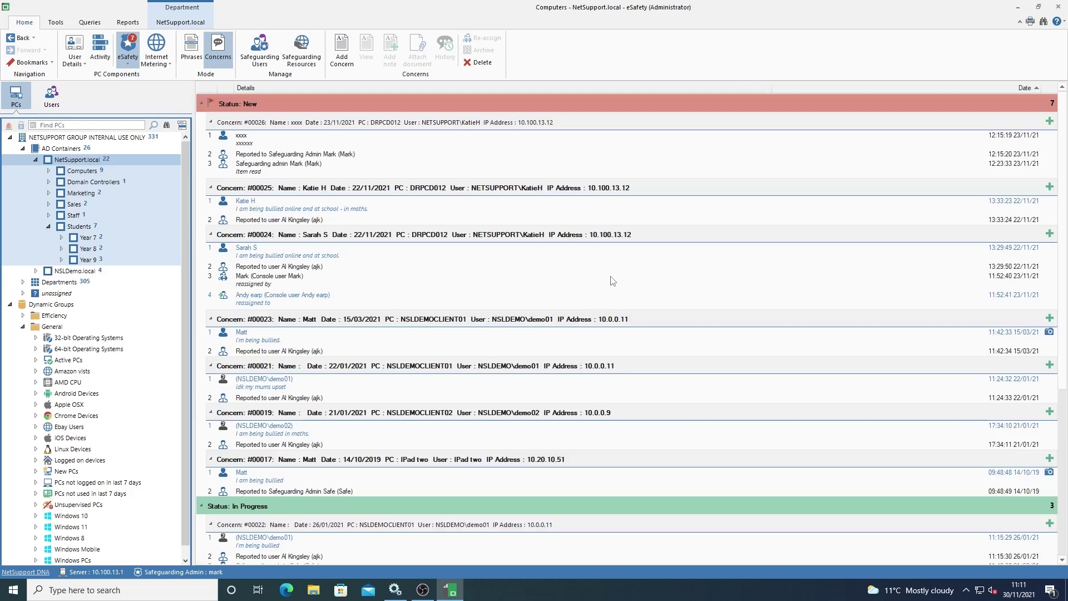
View the notes and state options of the new concern about being bullied online and at school in maths.
click(481, 210)
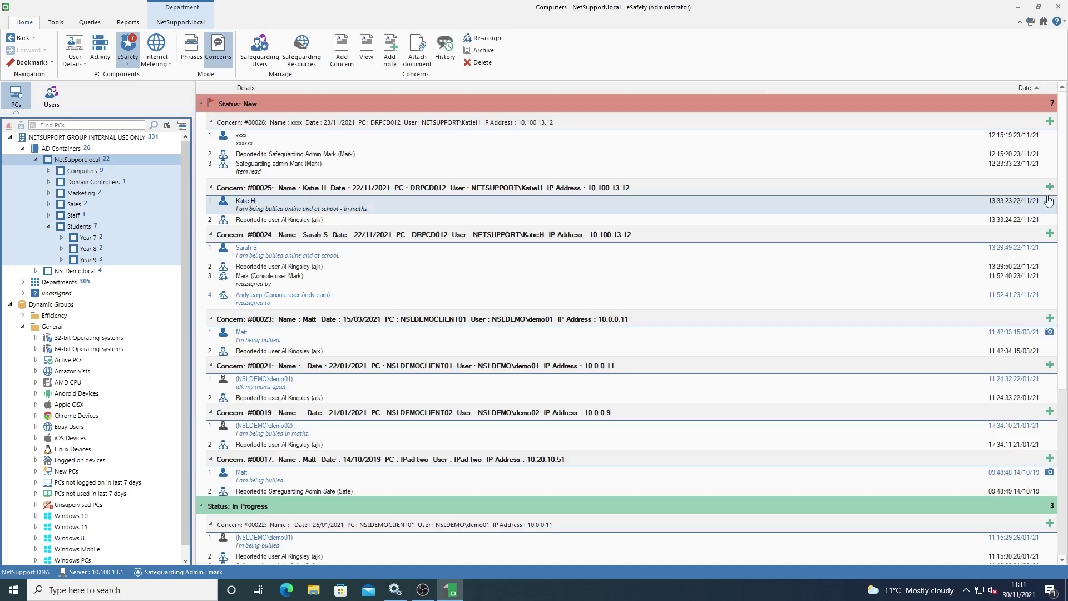
double_click(908, 201)
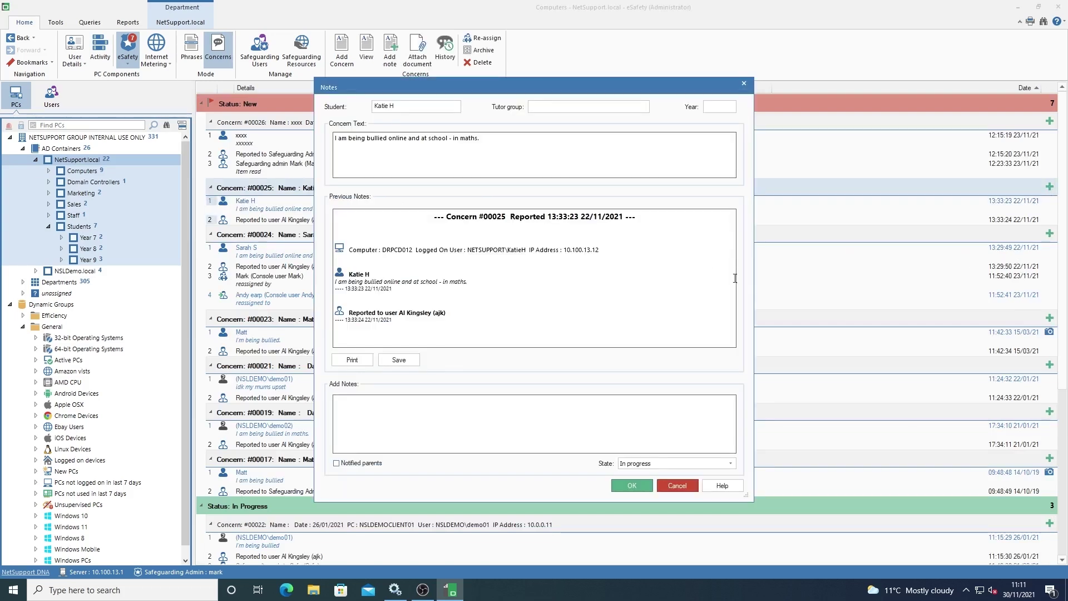
click(651, 465)
click(651, 466)
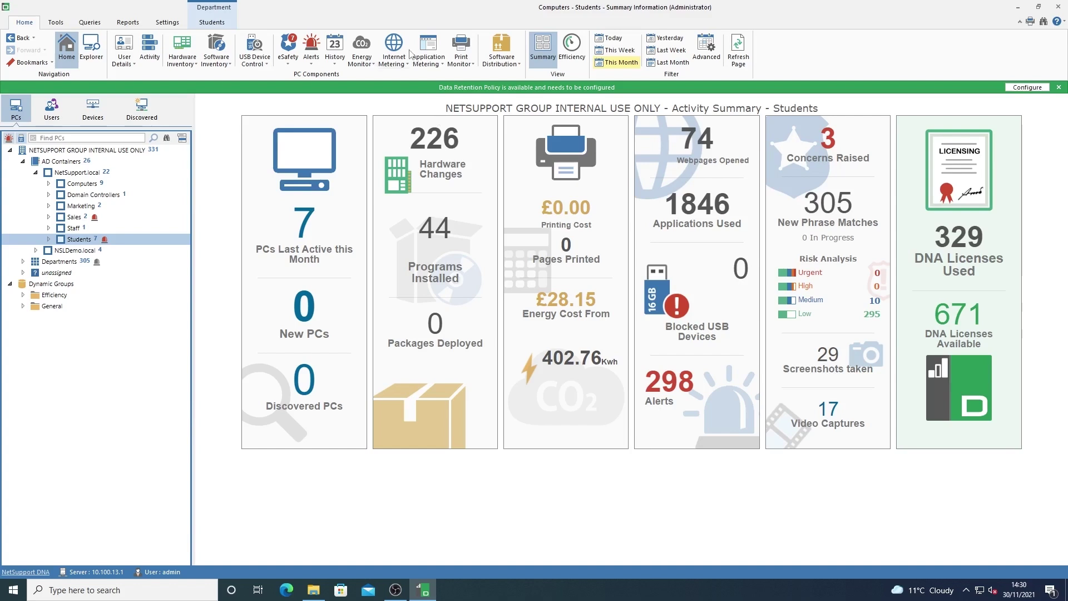
Review the approved and restricted sites in the Default URL list of Internet Metering, and leave without changes.
click(399, 62)
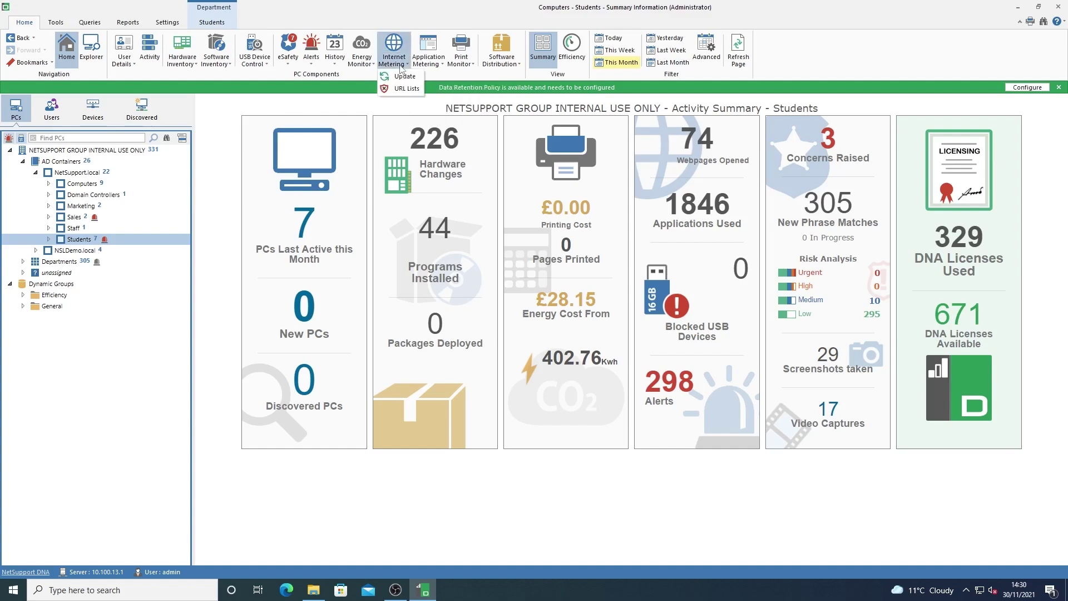
click(408, 88)
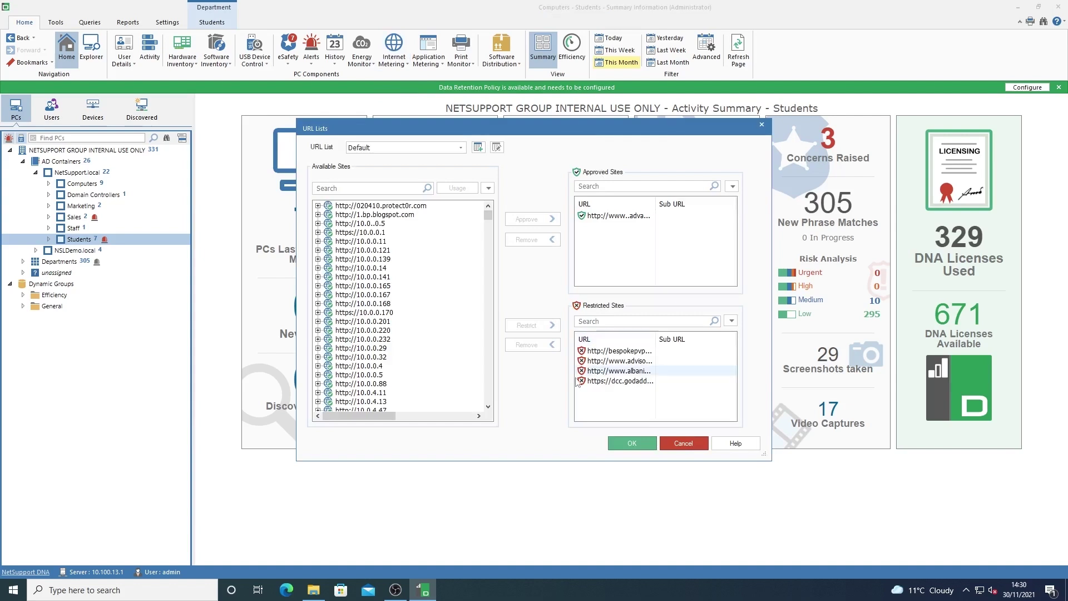
click(683, 444)
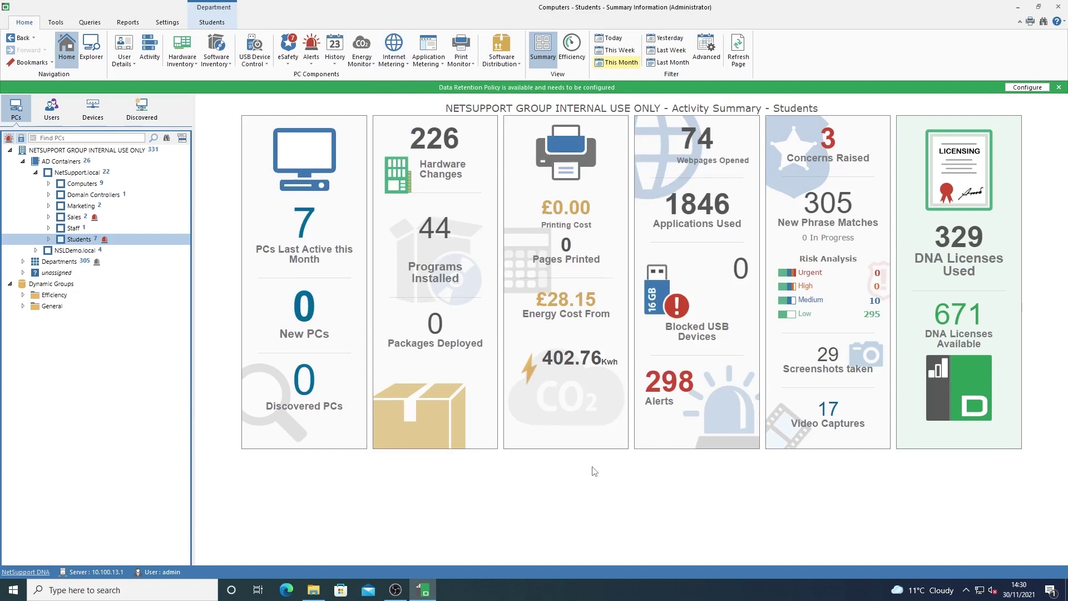
View the application restrictions for 3D Pinball, examining its restricted departments and time restrictions.
click(433, 66)
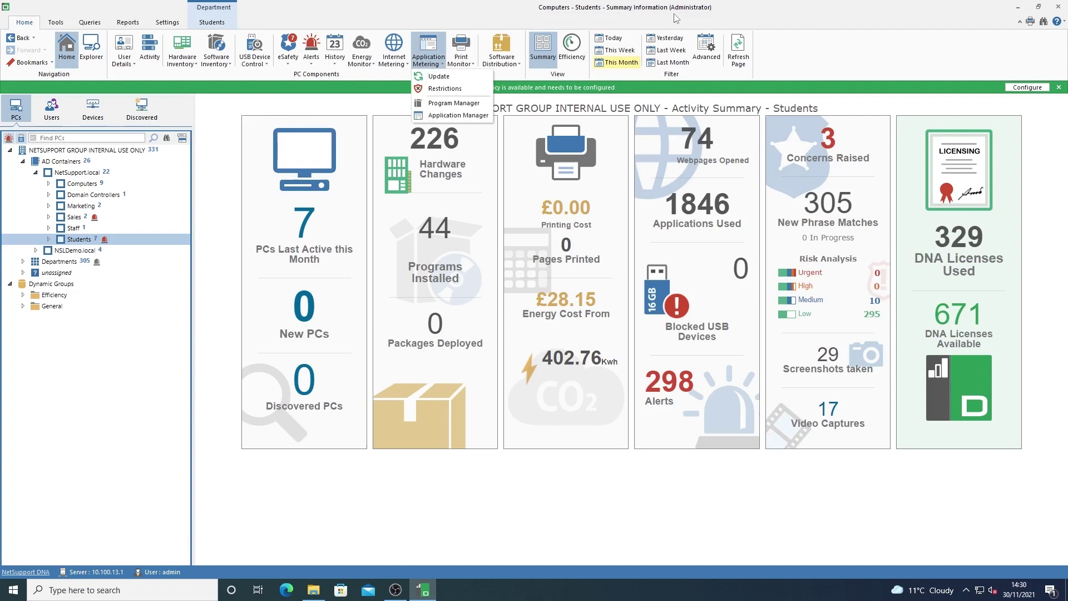
click(426, 46)
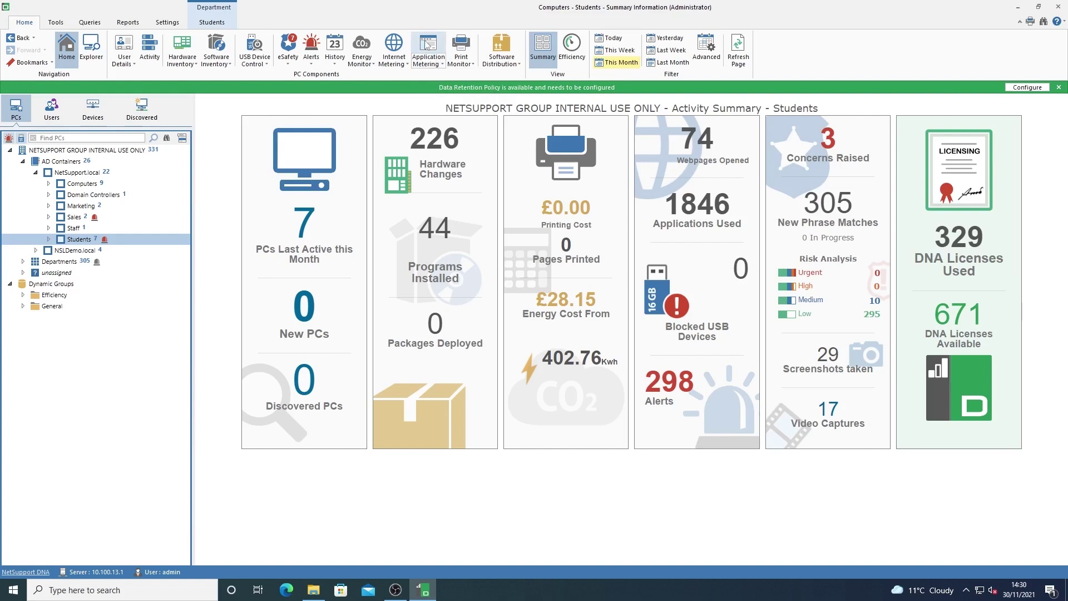
click(432, 66)
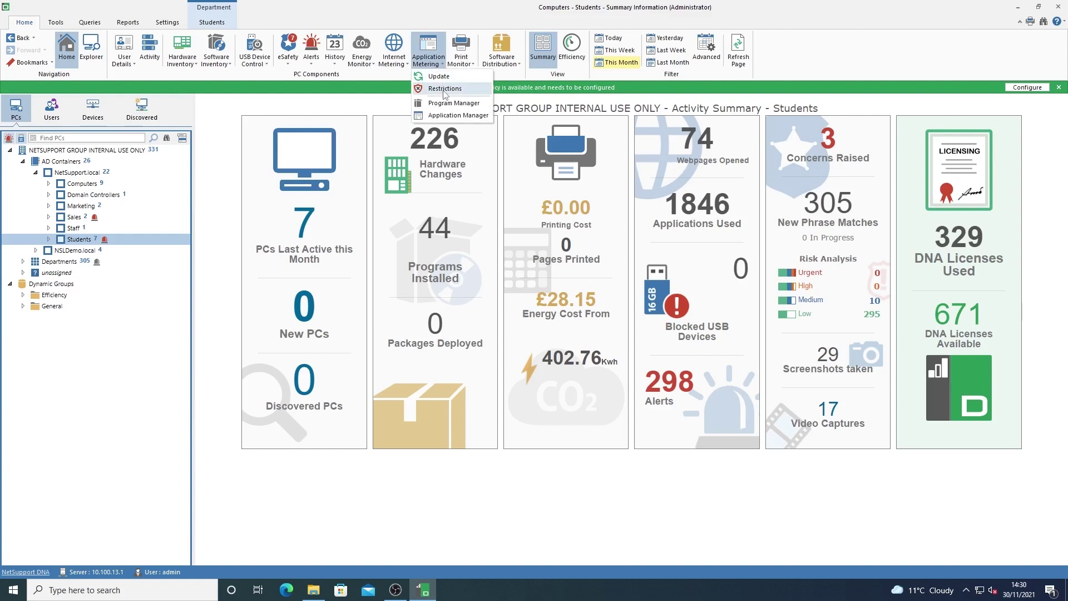
click(443, 89)
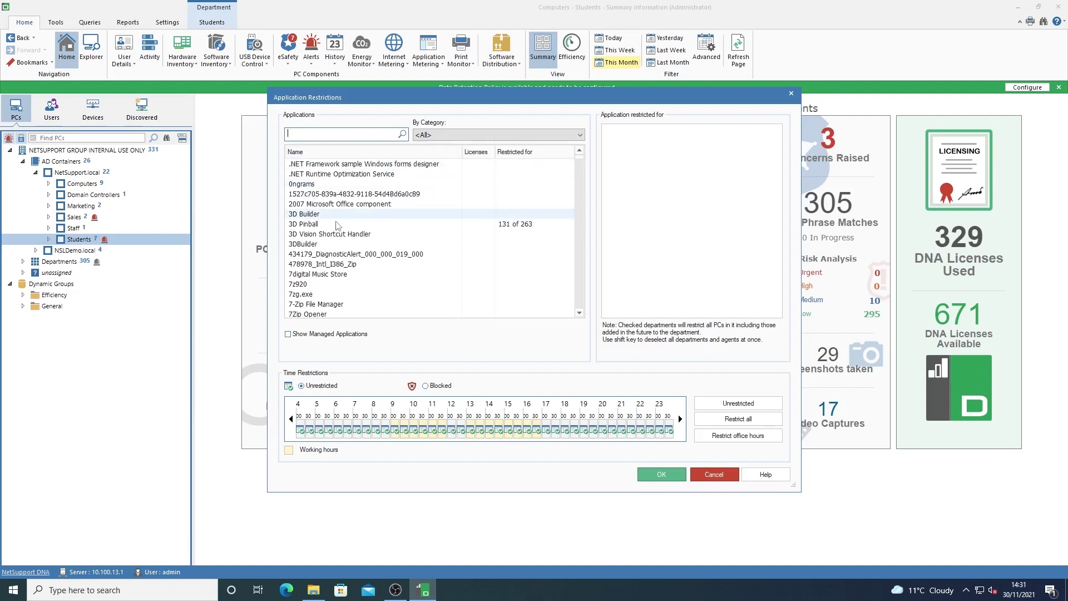
click(316, 225)
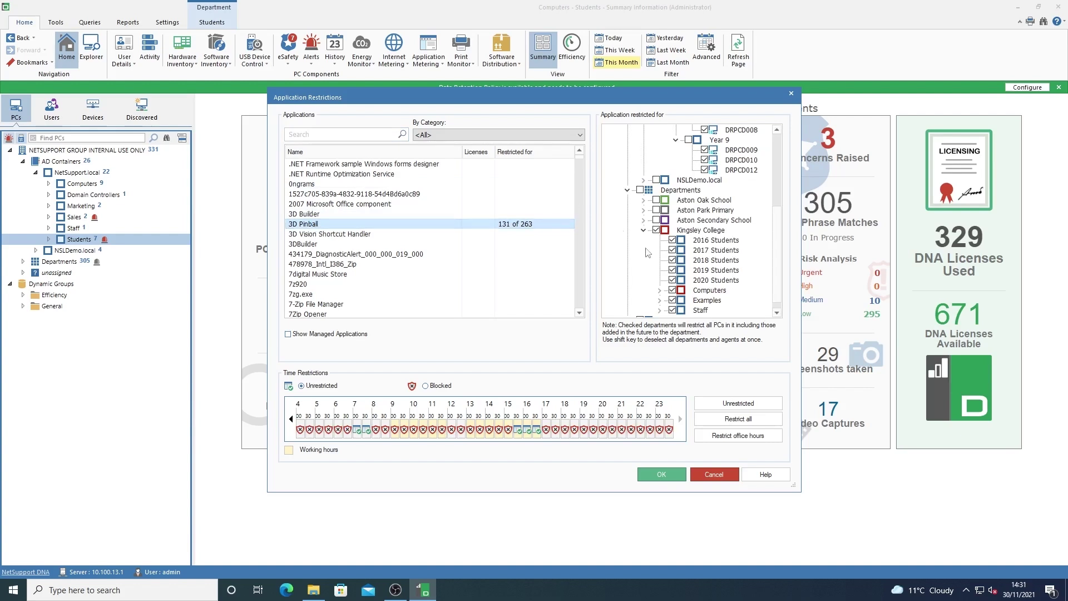
scroll(657, 263, down, 1)
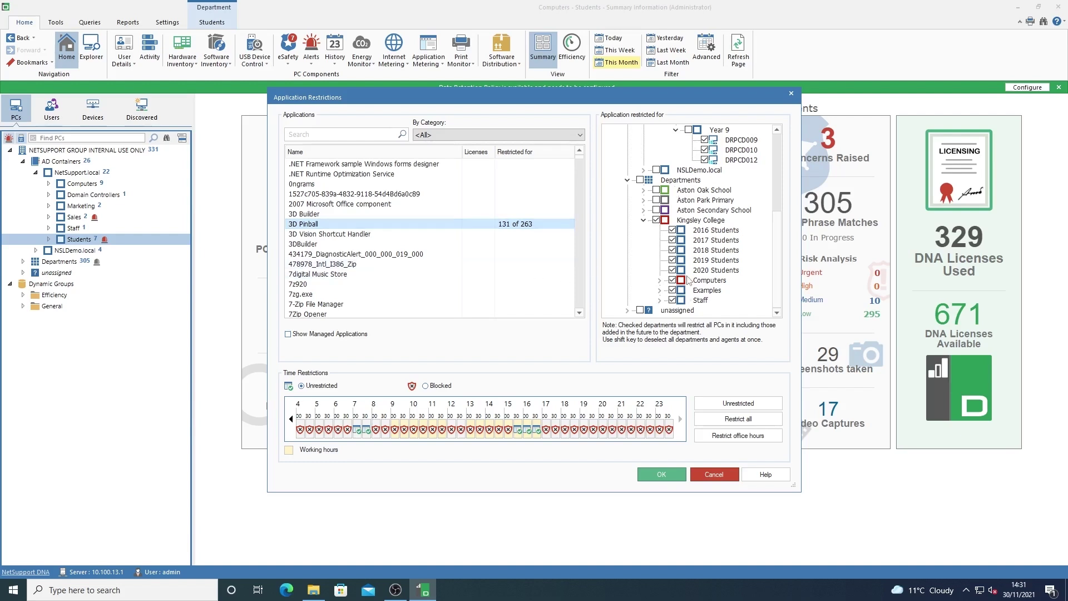
Examine which student year groups, PCs and Kingsley College departments are covered by the 3D Pinball restriction.
scroll(777, 140, up, 4)
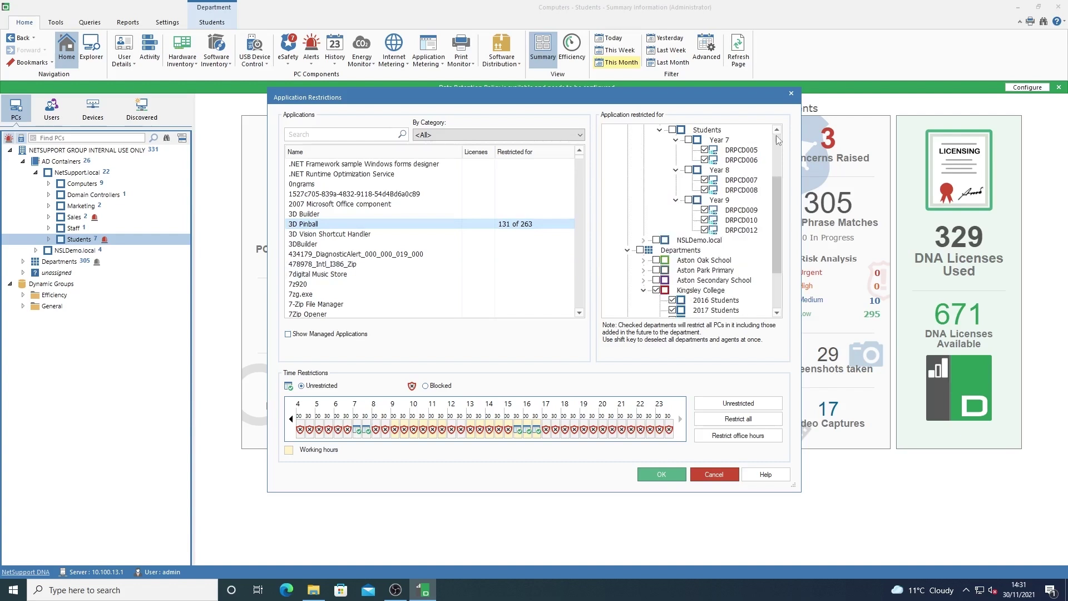
scroll(777, 140, up, 4)
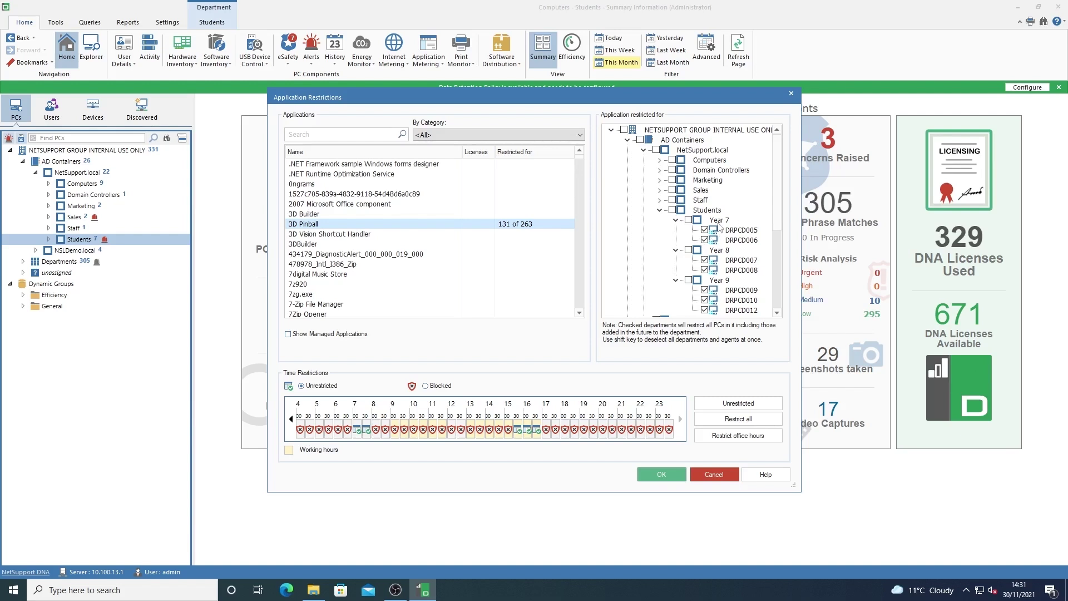
scroll(709, 266, down, 1)
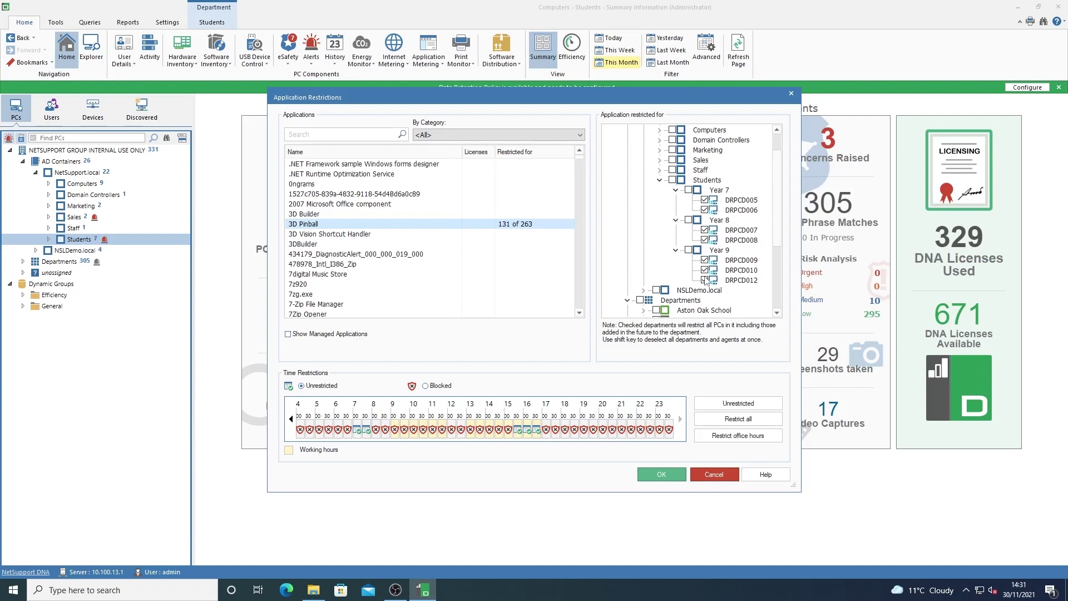
scroll(719, 248, down, 3)
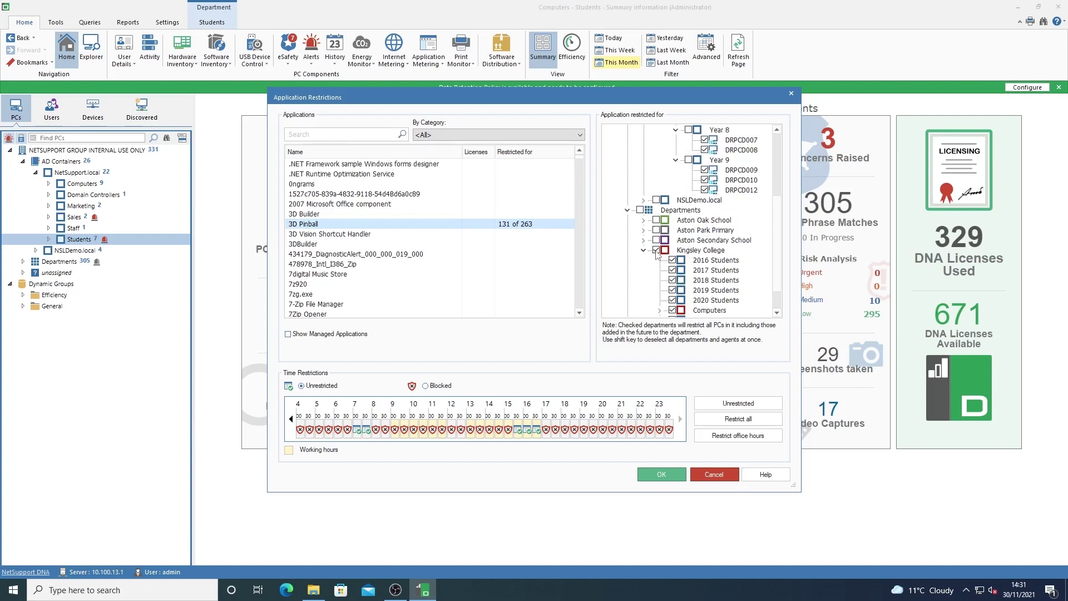
scroll(734, 270, down, 1)
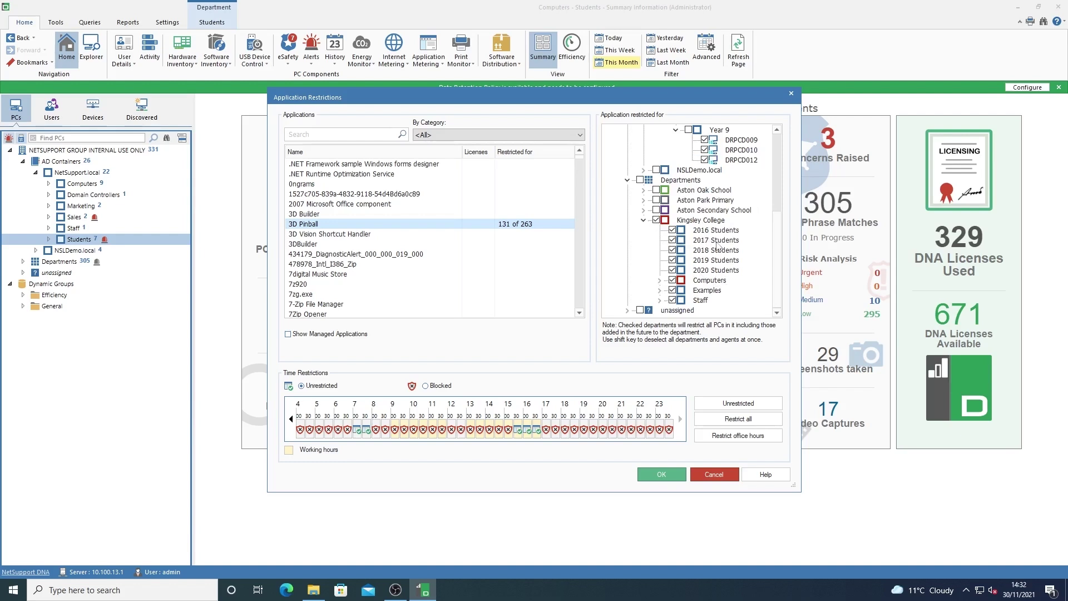
scroll(724, 259, up, 2)
scroll(724, 258, up, 1)
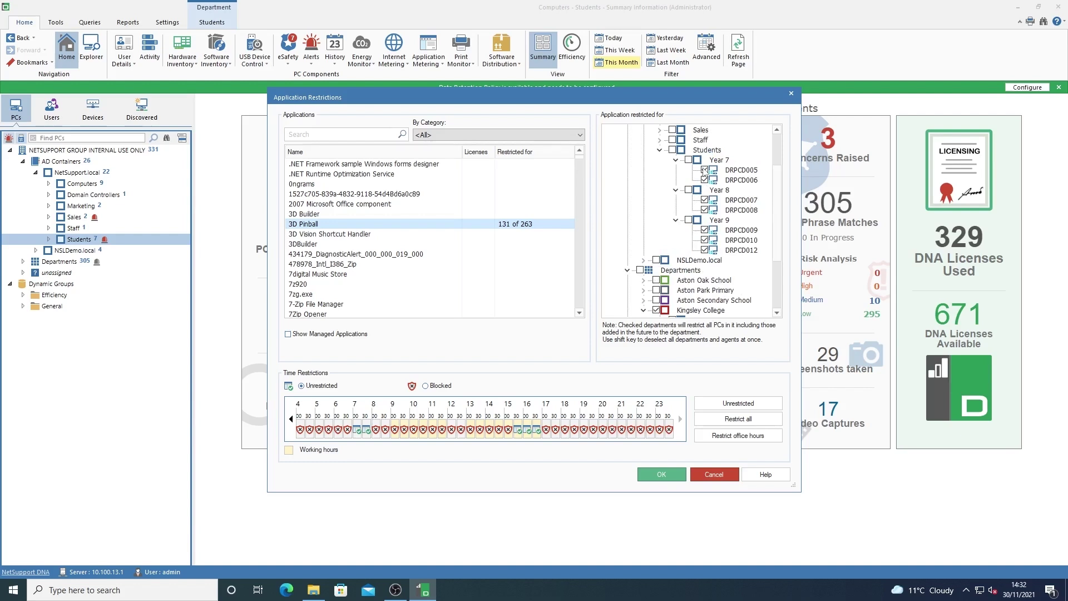
Restrict 3D Pinball at all hours except 7:00 to 8:00 and 15:30 to 17:00, and save the restrictions.
click(734, 420)
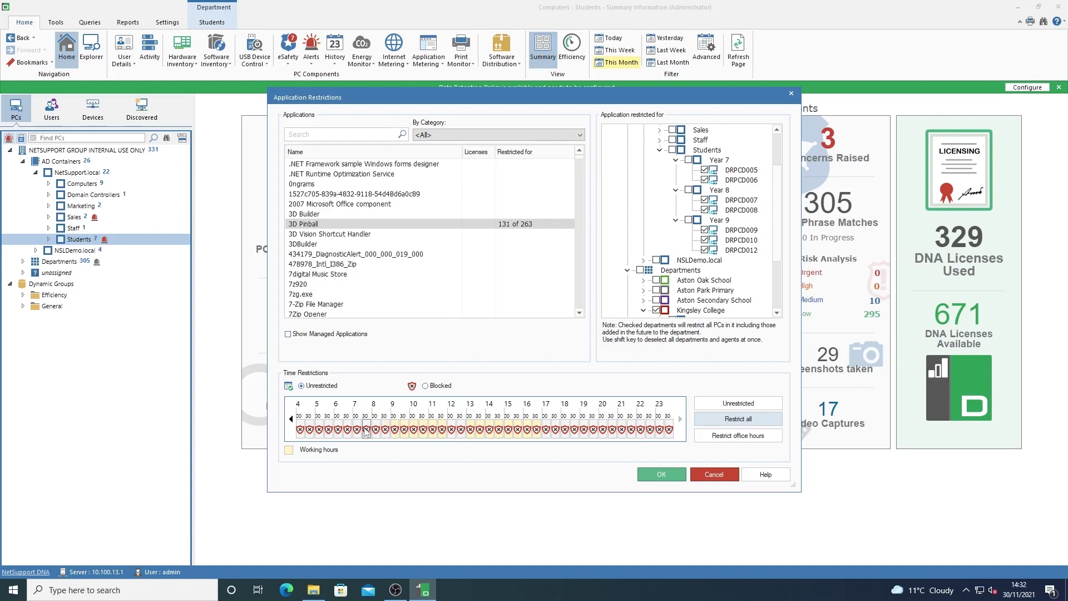
drag(356, 431, 366, 432)
drag(519, 431, 538, 432)
click(660, 478)
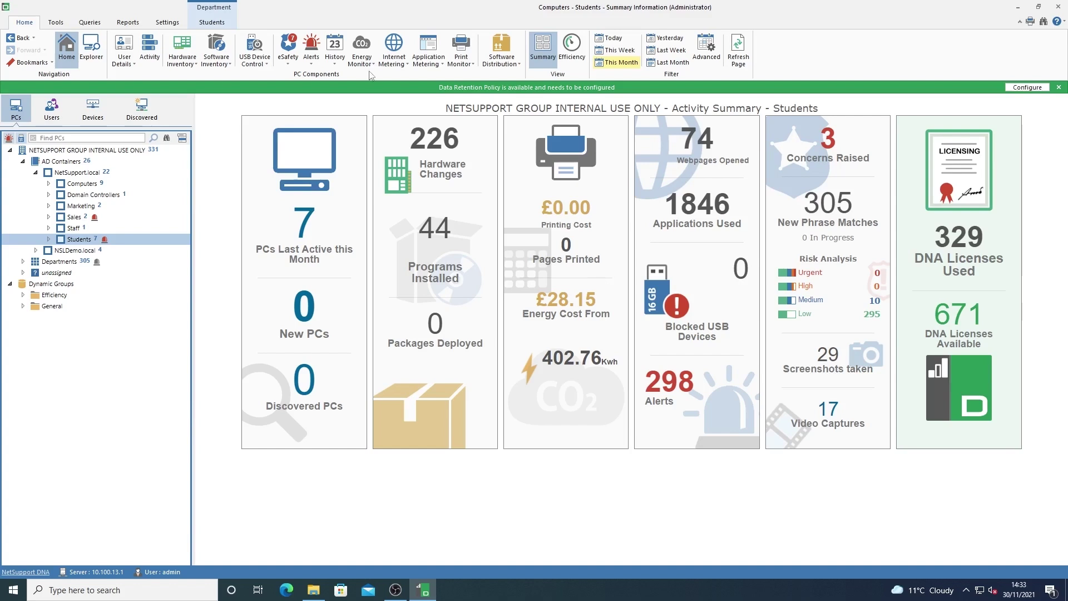
View the Application Metering settings of the Default profile, including the company application restrictions, and leave without changes.
click(165, 23)
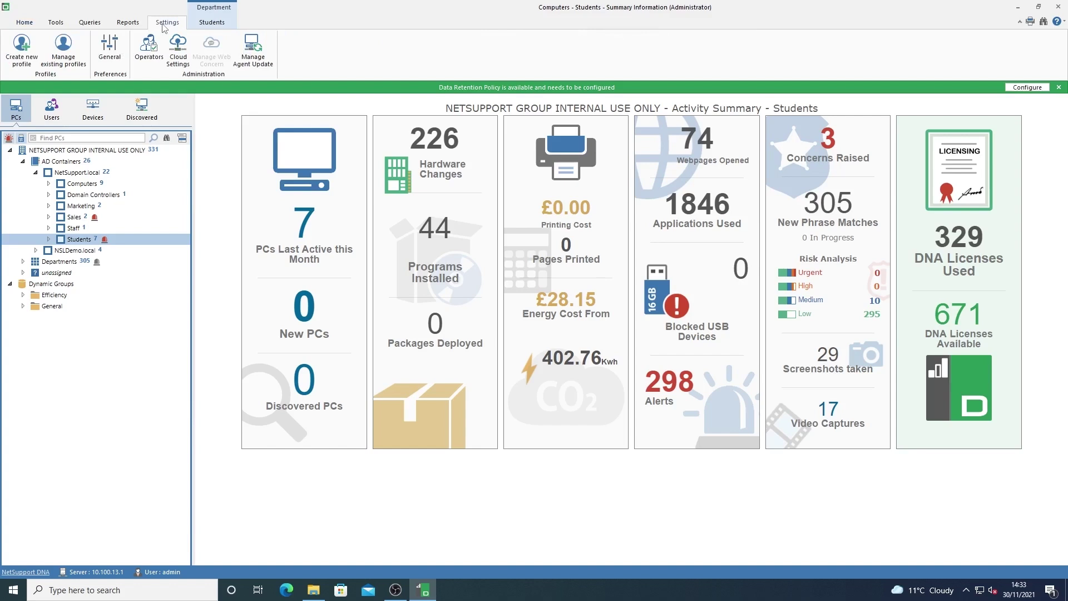
click(71, 65)
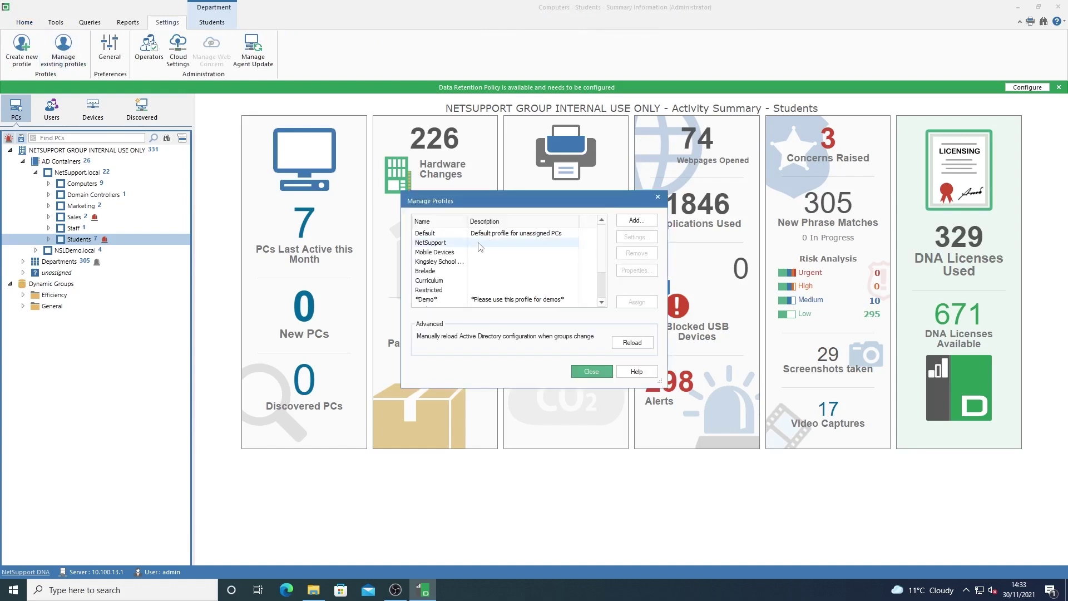
click(503, 236)
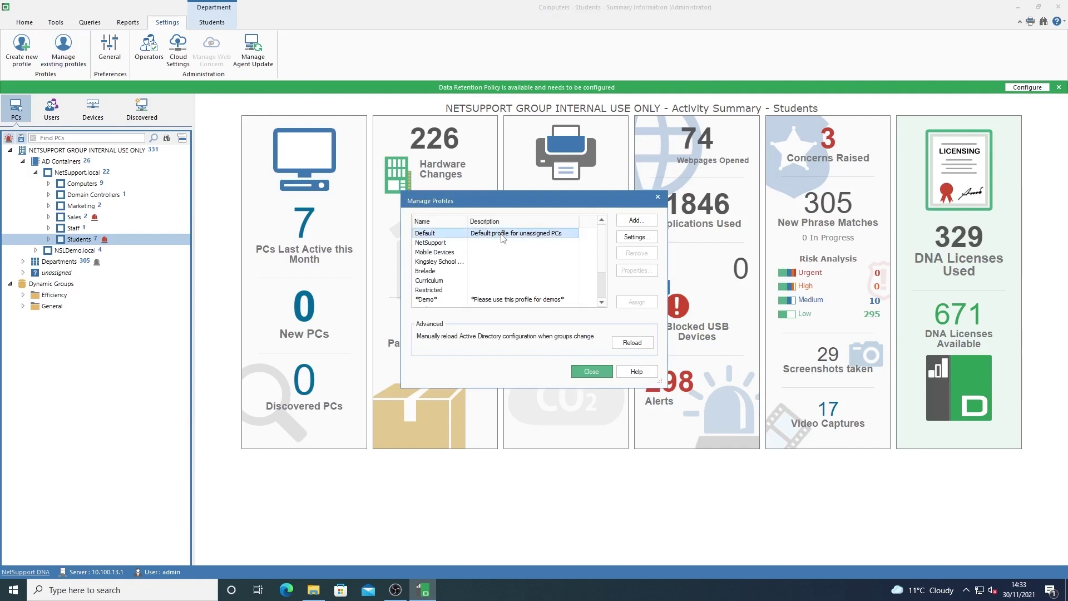
click(643, 238)
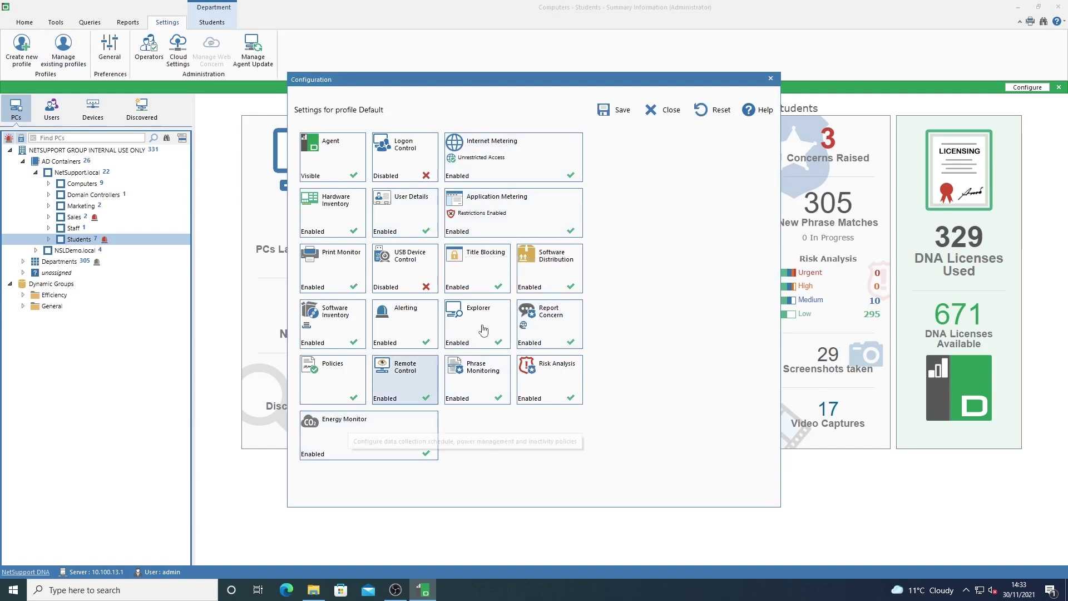
click(487, 221)
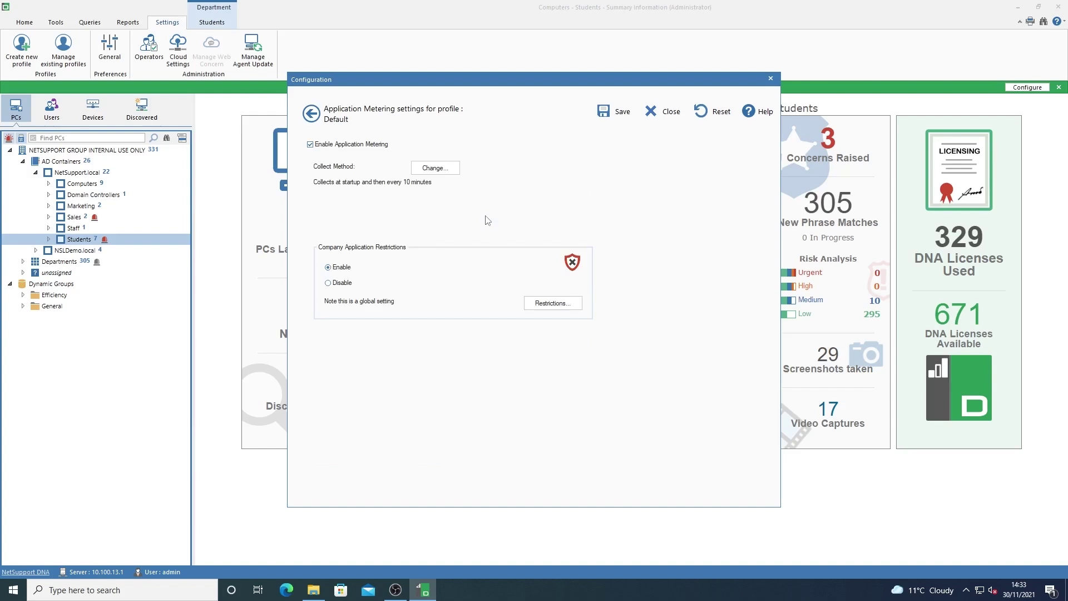
click(770, 78)
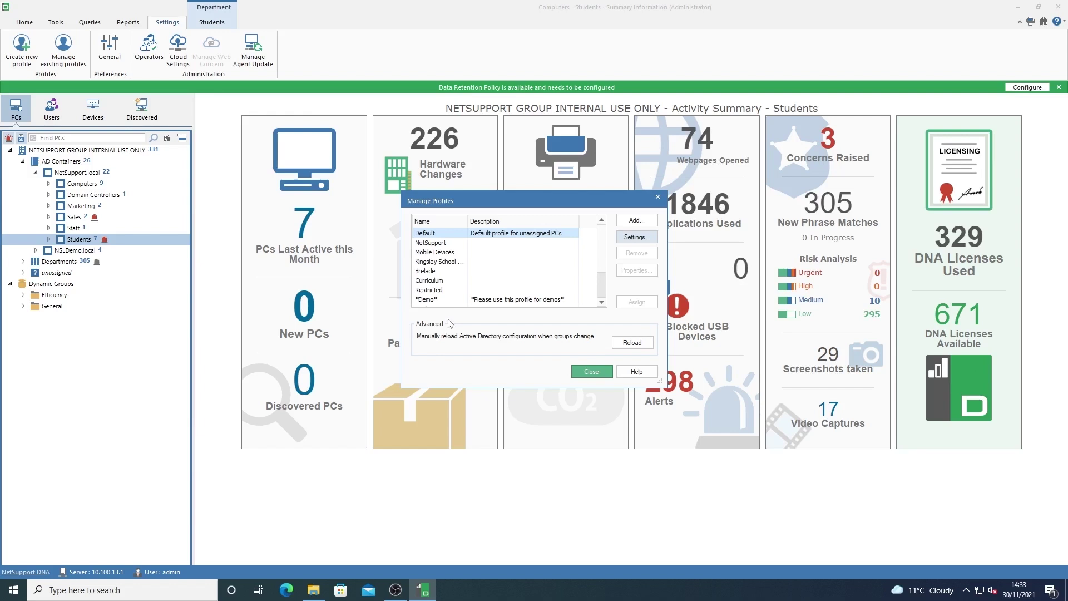
click(632, 243)
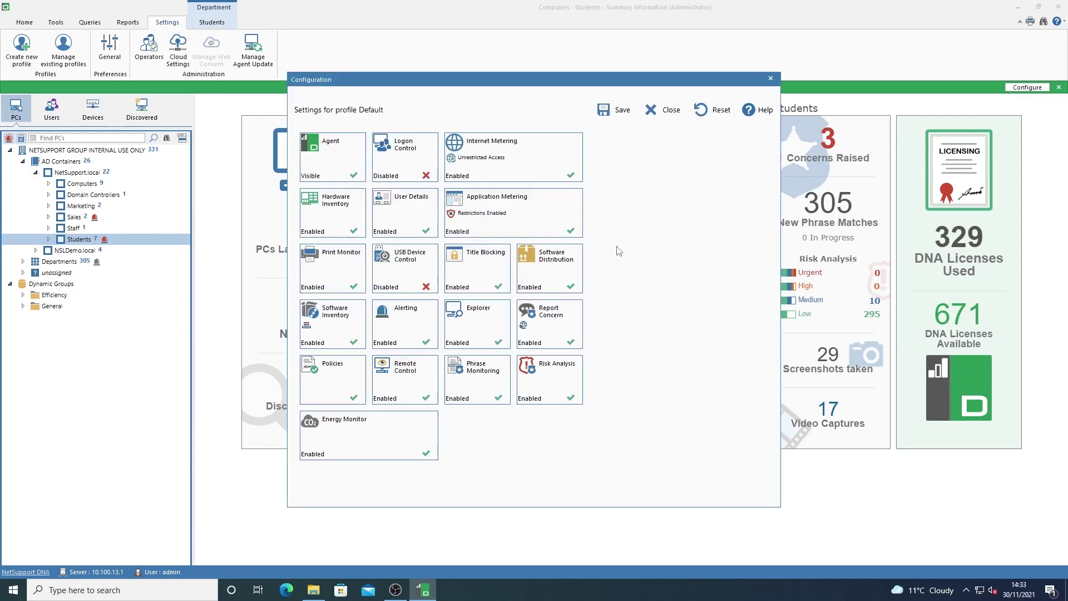
click(512, 222)
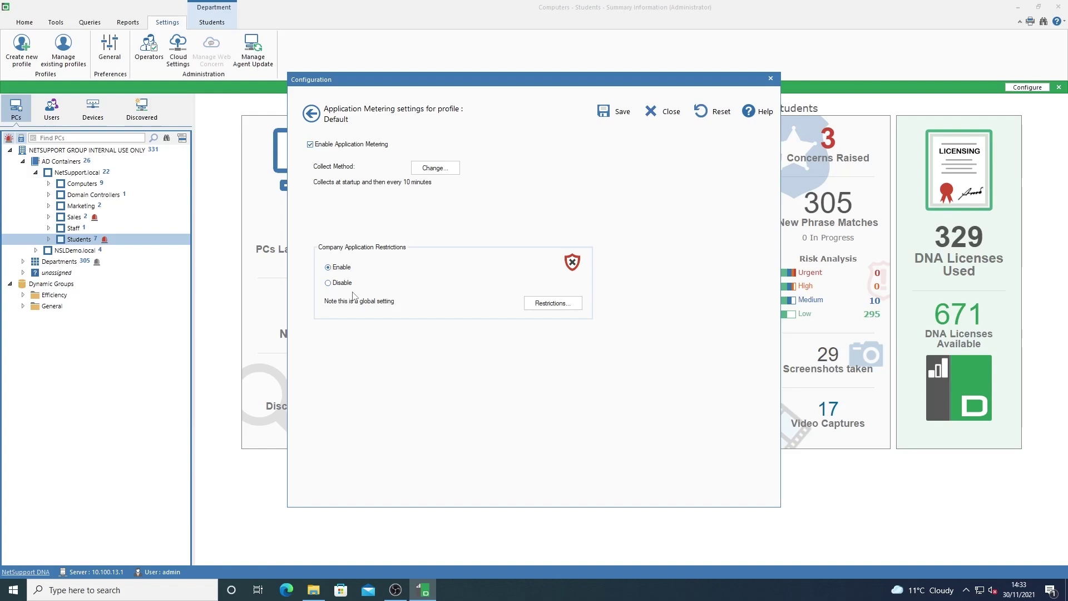
click(767, 79)
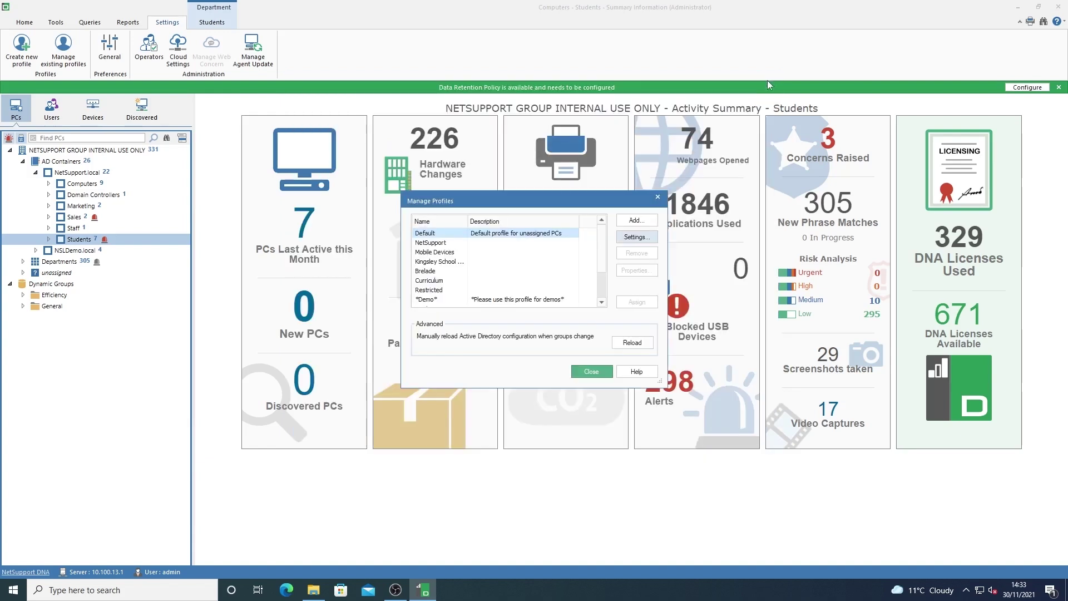
click(658, 198)
click(24, 22)
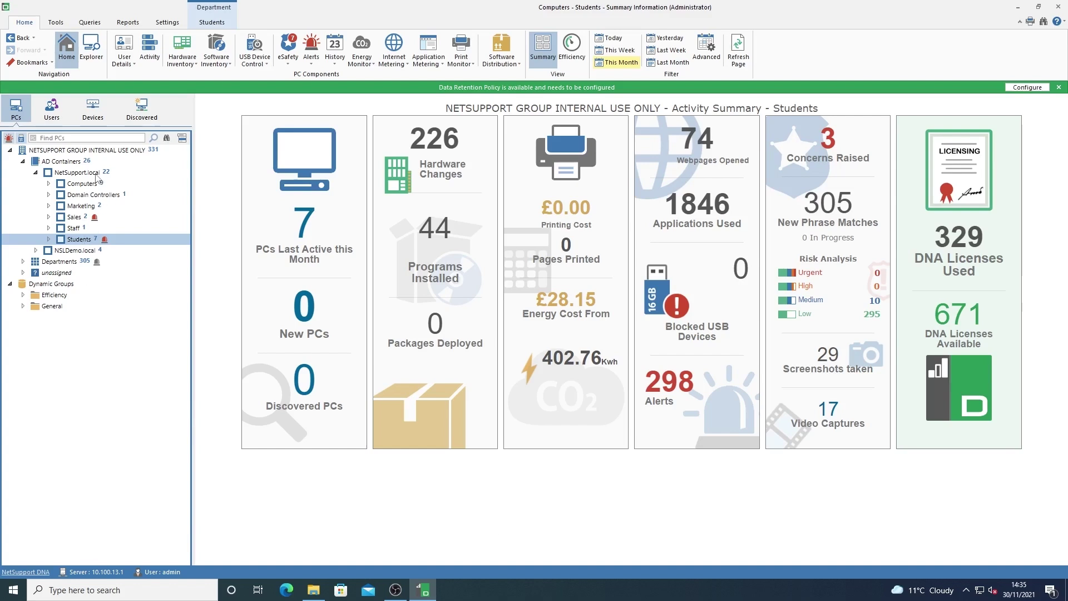
Select the NetSupport.local container, open the acceptable use policy management, and widen the policy Name column.
click(78, 173)
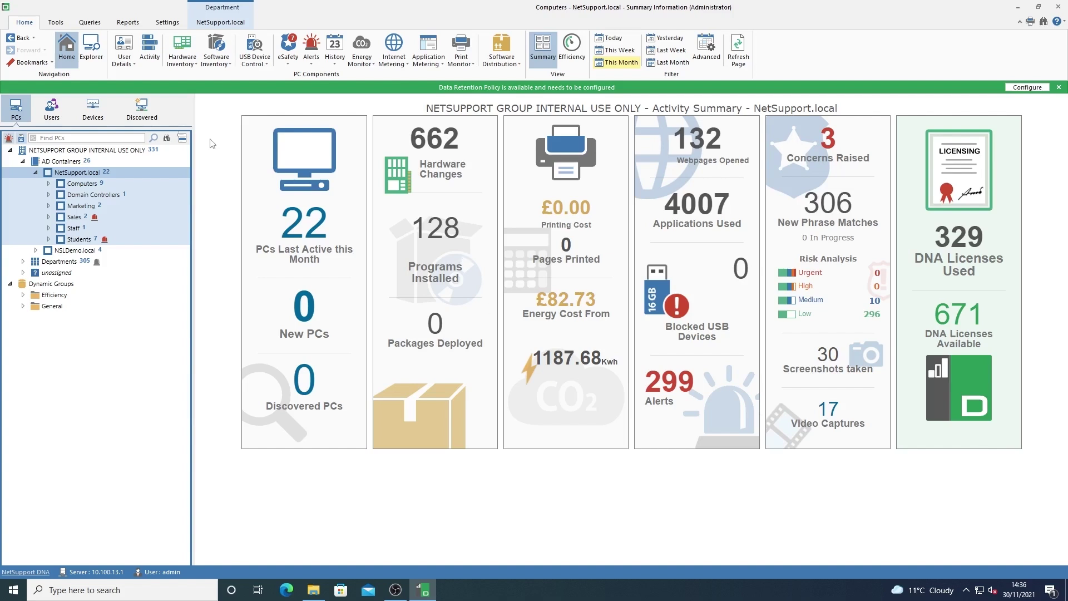
click(56, 23)
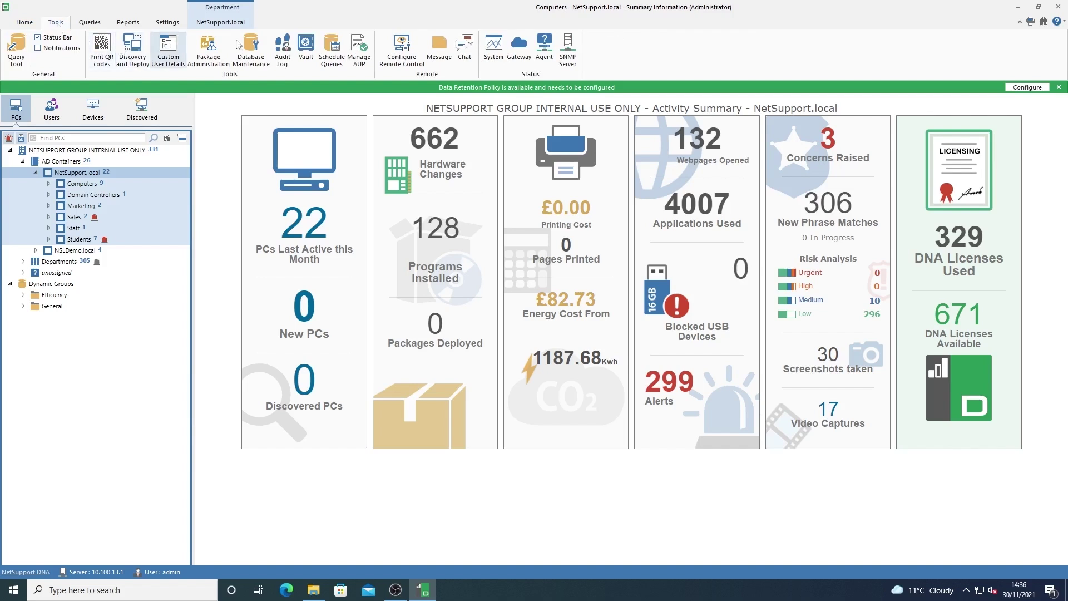
click(358, 49)
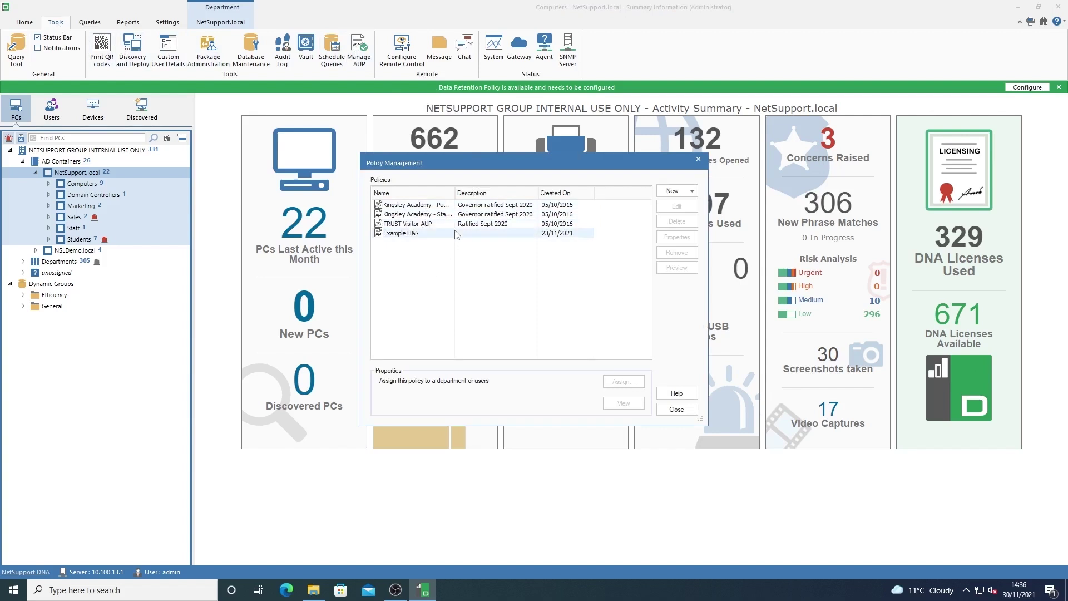
drag(454, 191, 491, 188)
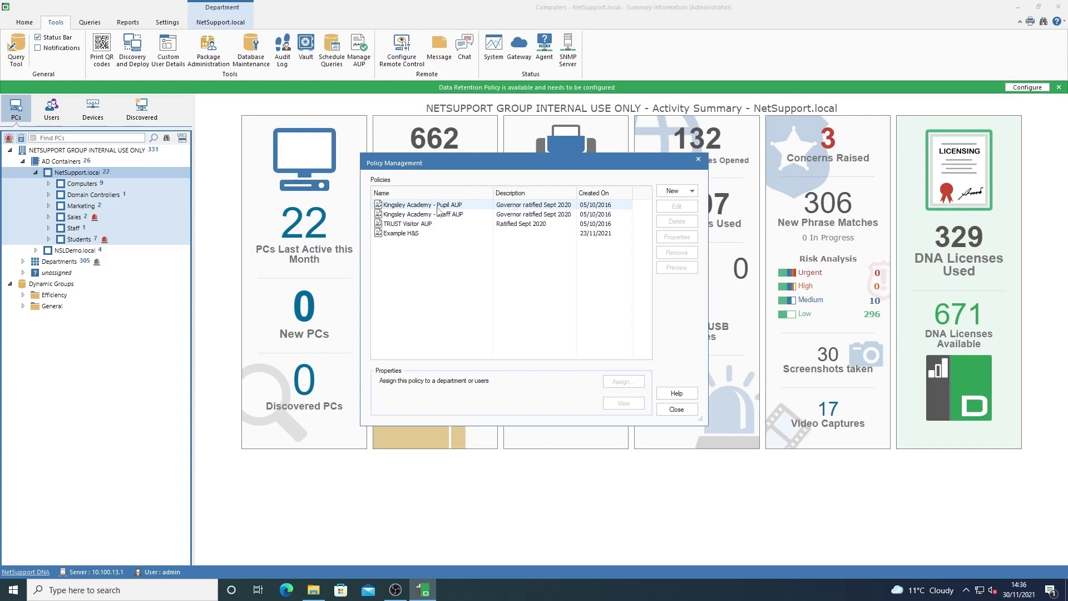
View the user and department assignment options of the Kingsley Academy - Pupil AUP policy, and cancel them.
click(439, 211)
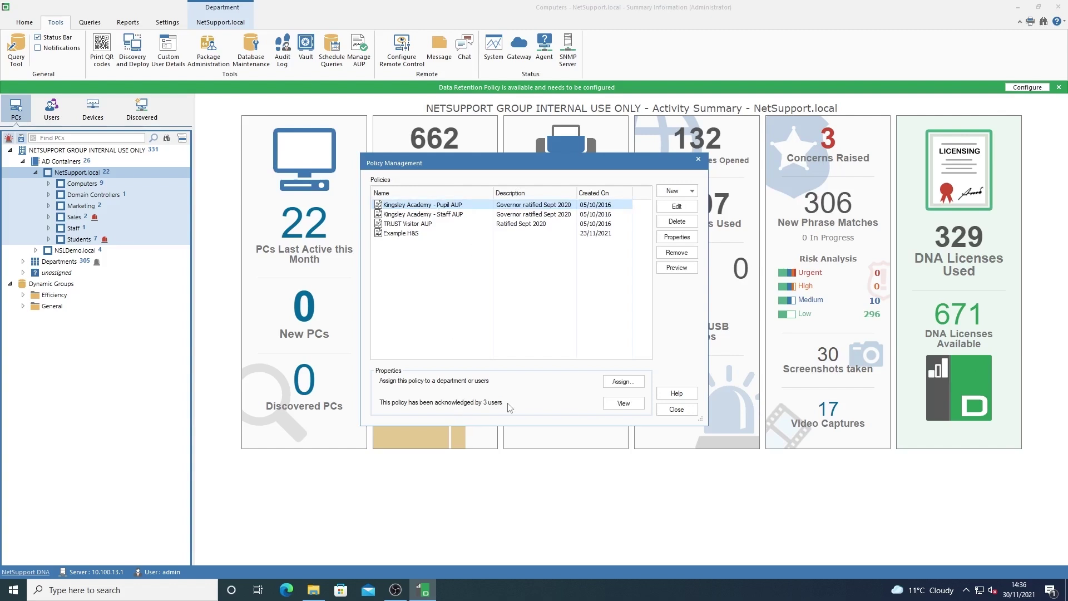
click(626, 383)
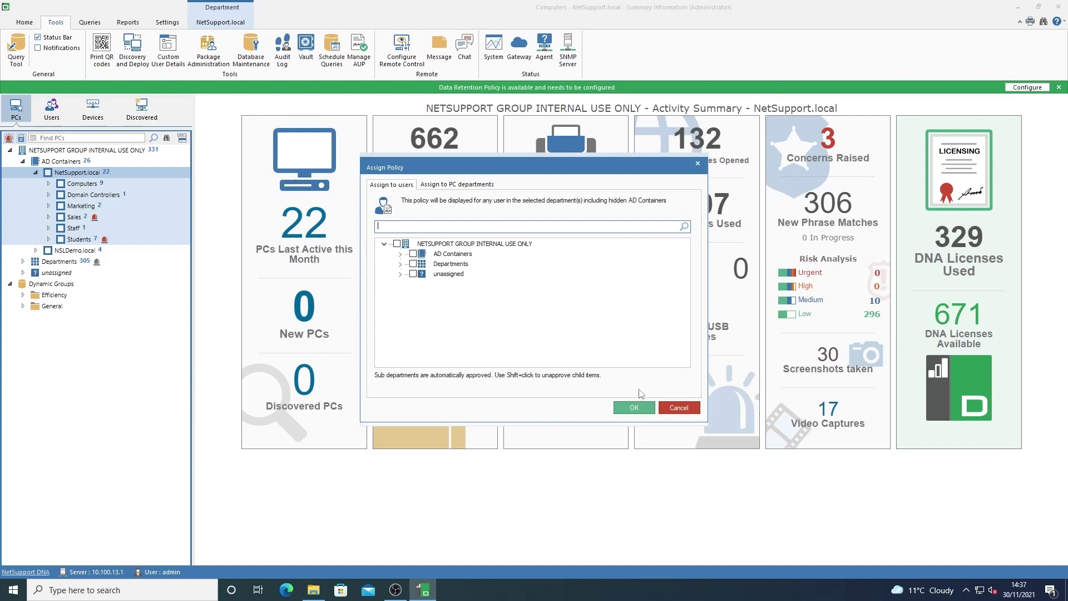
click(673, 410)
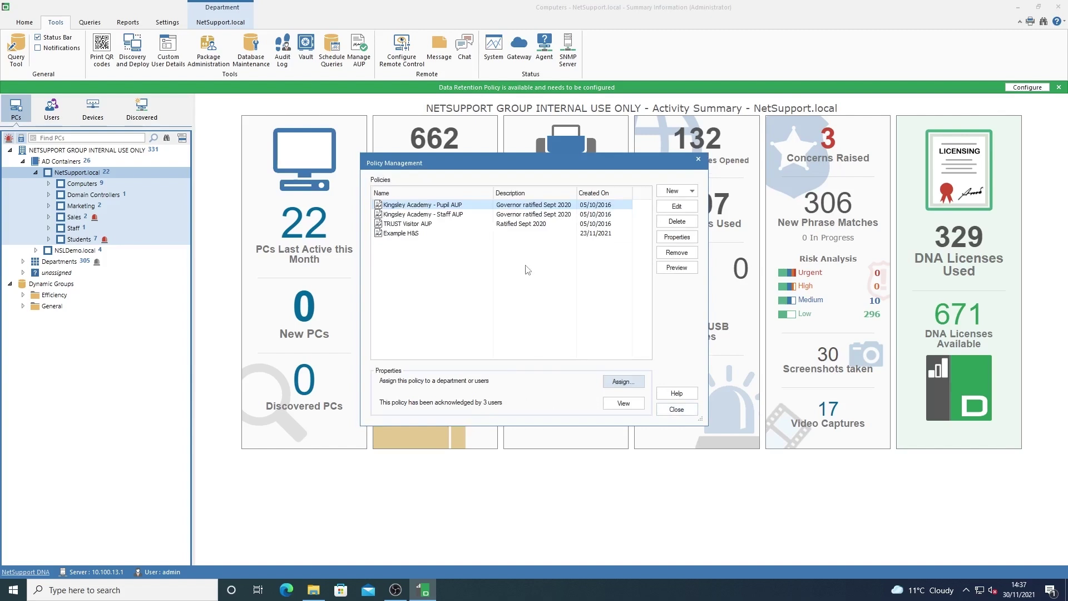
Try to edit the Kingsley Academy Pupil AUP, Kingsley Academy Staff AUP and TRUST Visitor AUP policies.
click(676, 206)
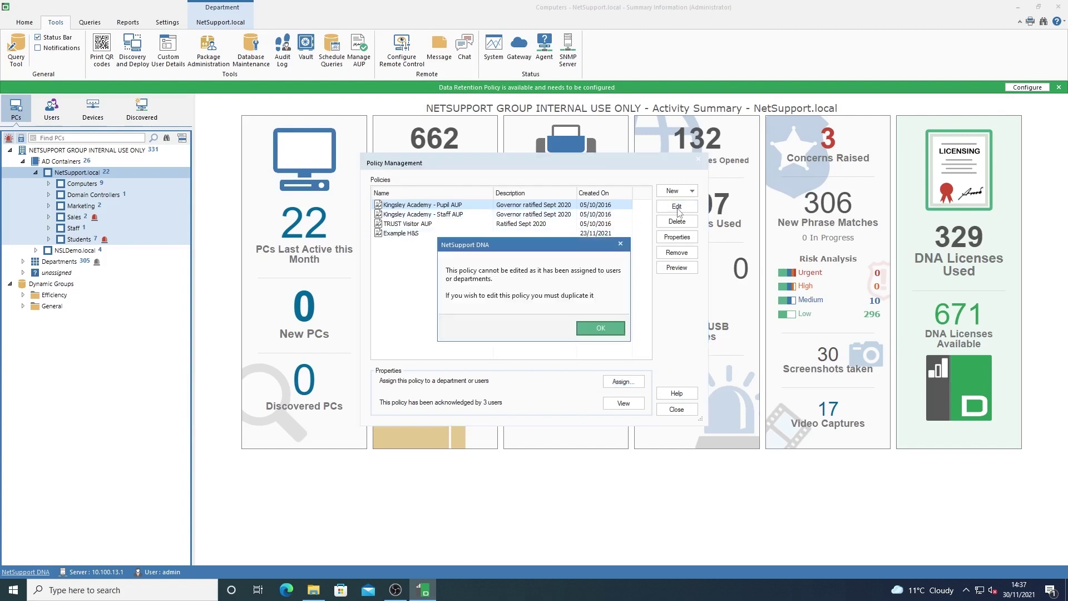
click(597, 328)
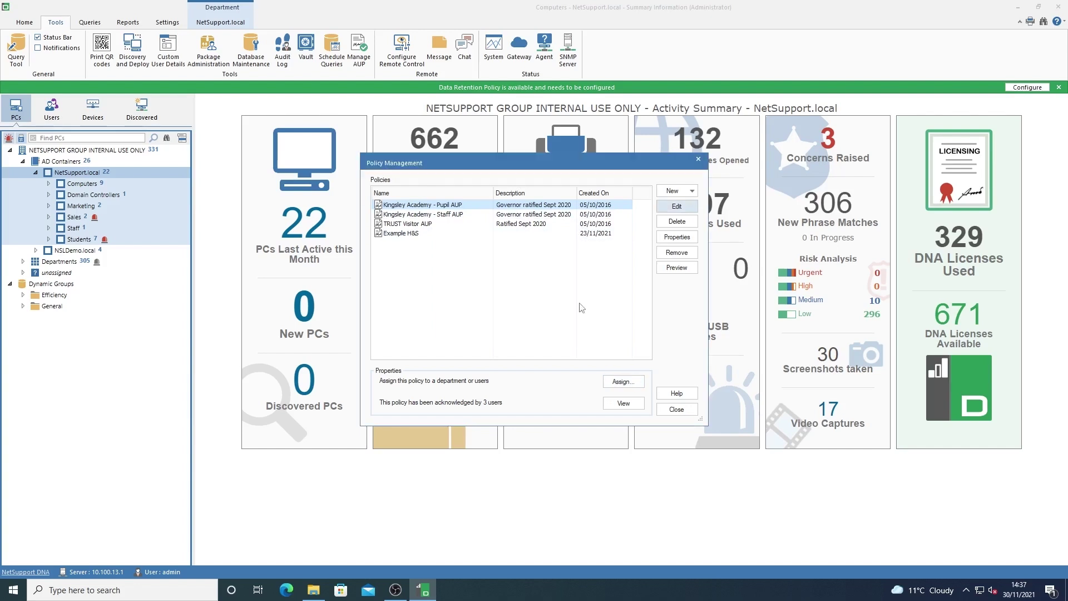
click(455, 215)
click(680, 208)
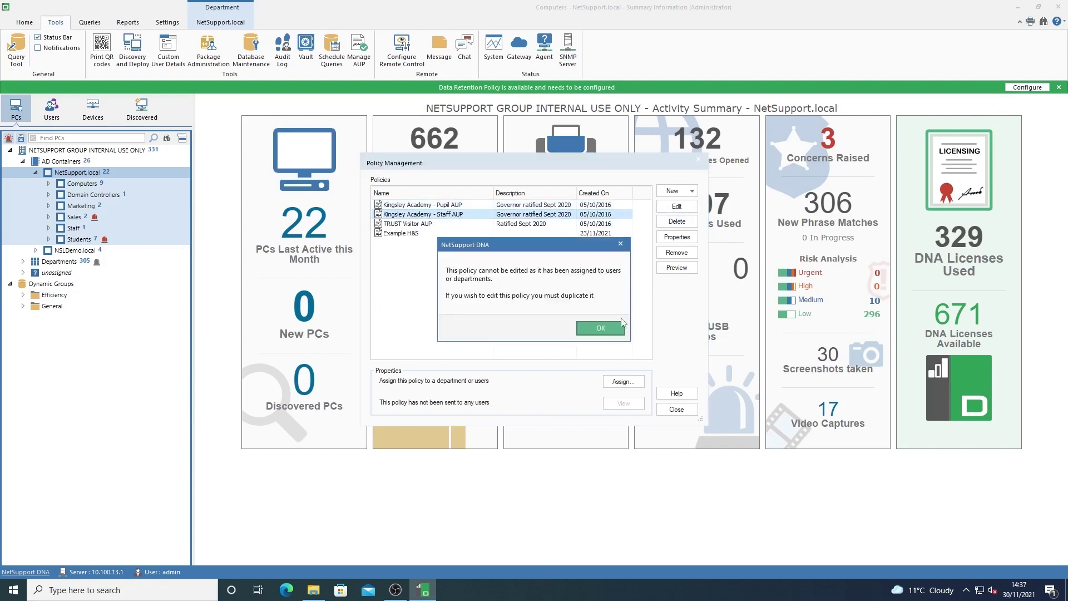
click(600, 328)
click(406, 223)
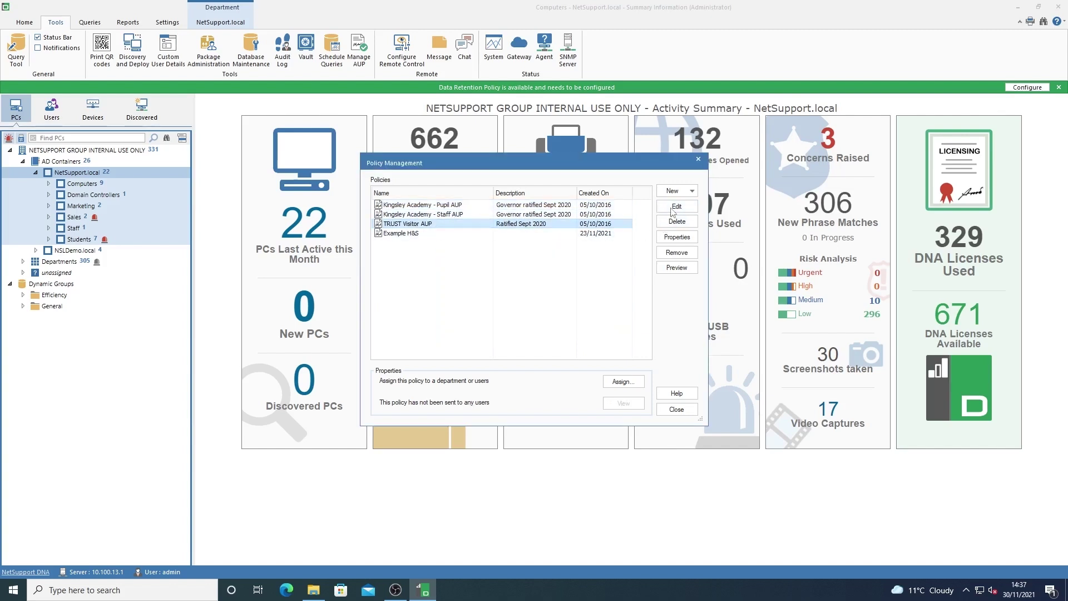
click(676, 206)
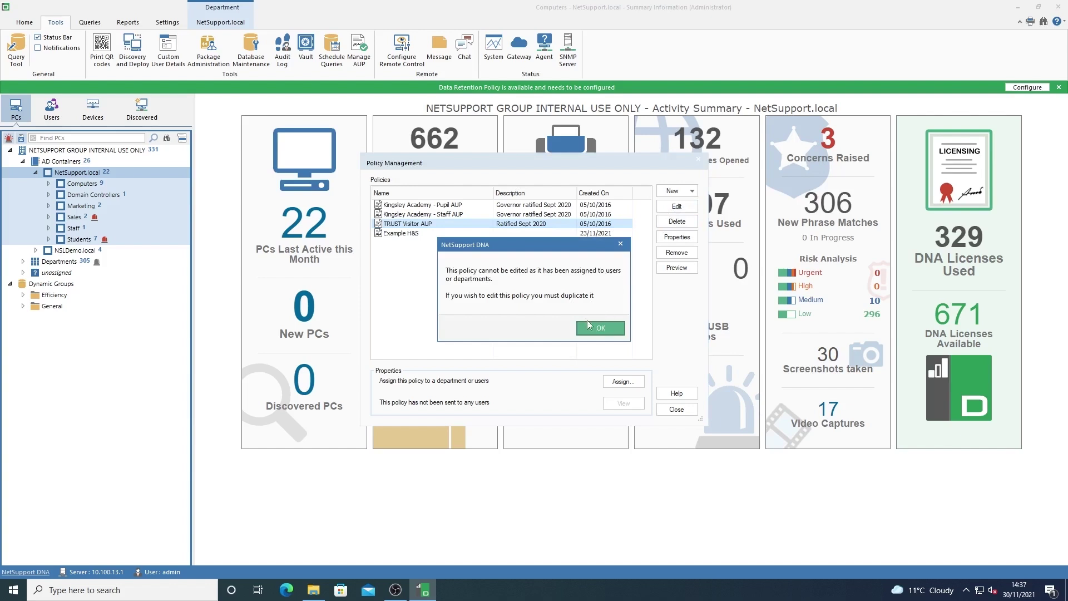
click(588, 325)
Create a policy from the Example School Health and Social Distancing Acceptable Use Agreement template and read through its text.
click(672, 191)
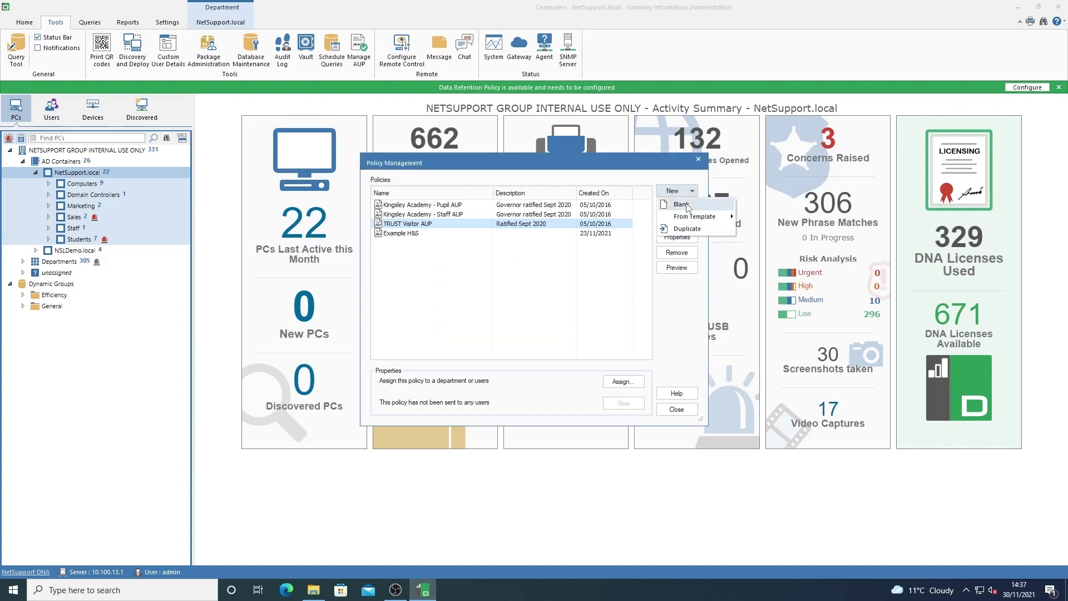
mouse_move(686, 221)
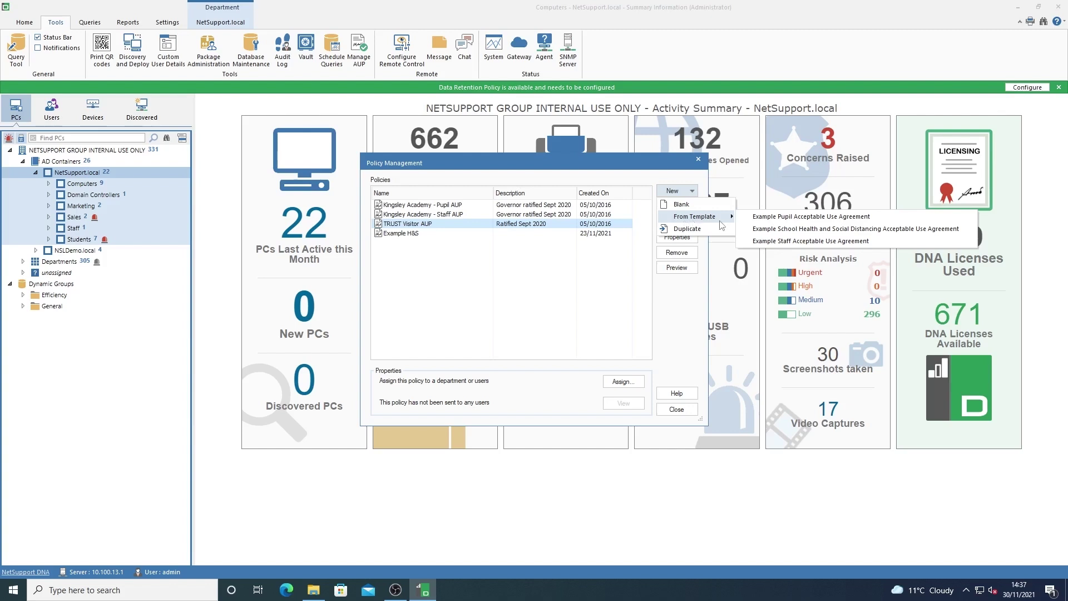
click(777, 230)
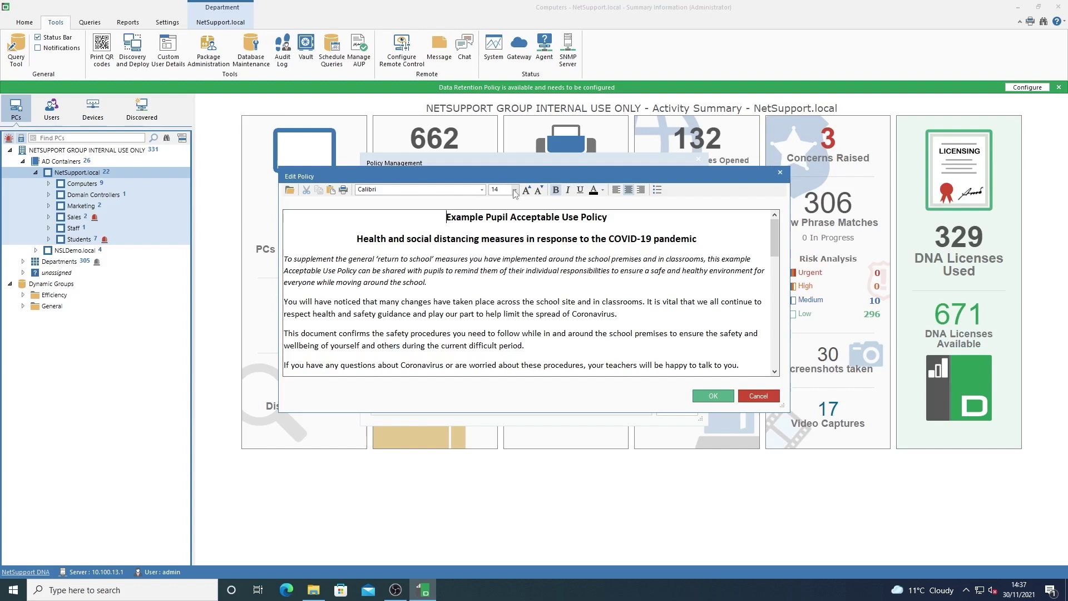
scroll(512, 290, down, 2)
scroll(513, 289, down, 6)
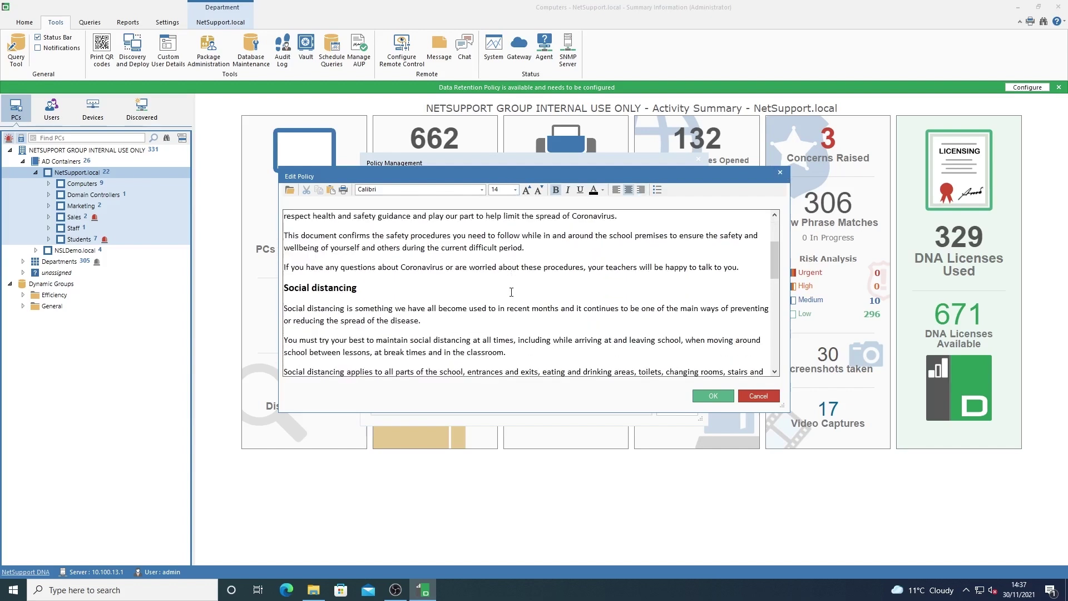
scroll(511, 292, down, 4)
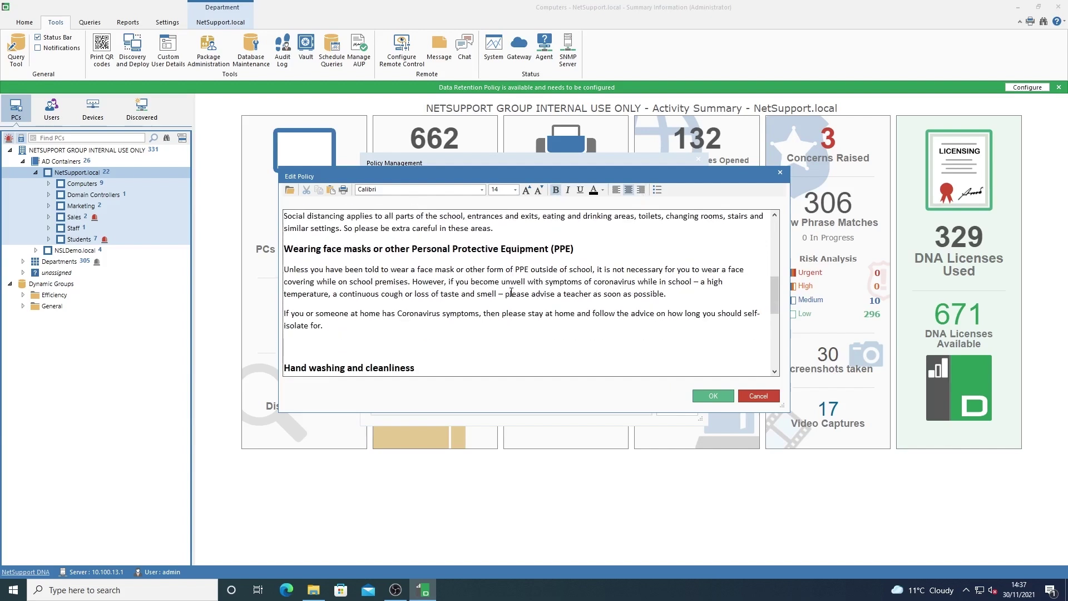
scroll(511, 292, down, 7)
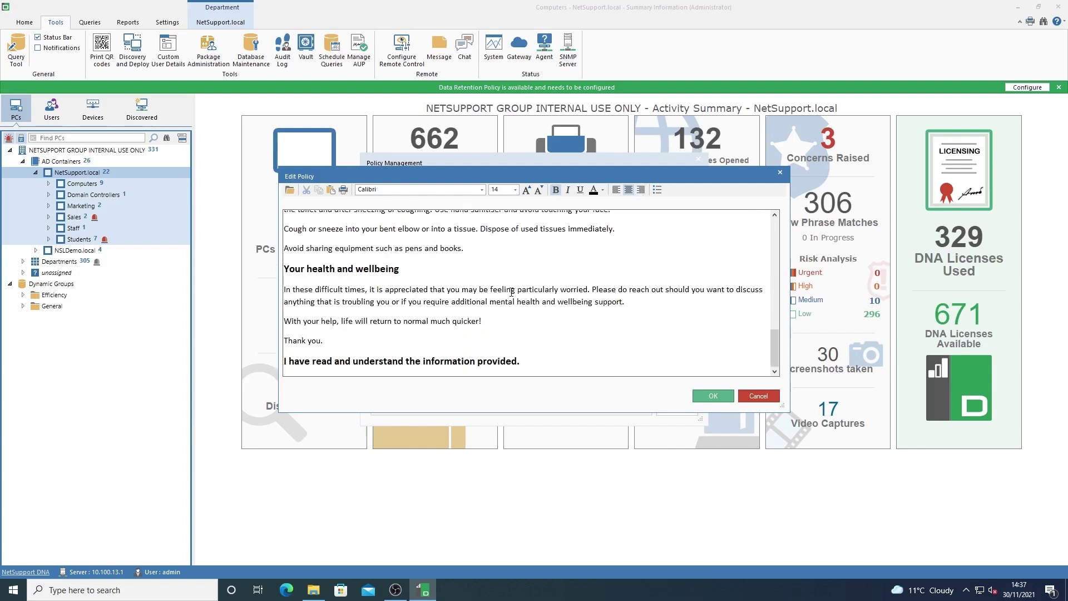
scroll(512, 292, up, 2)
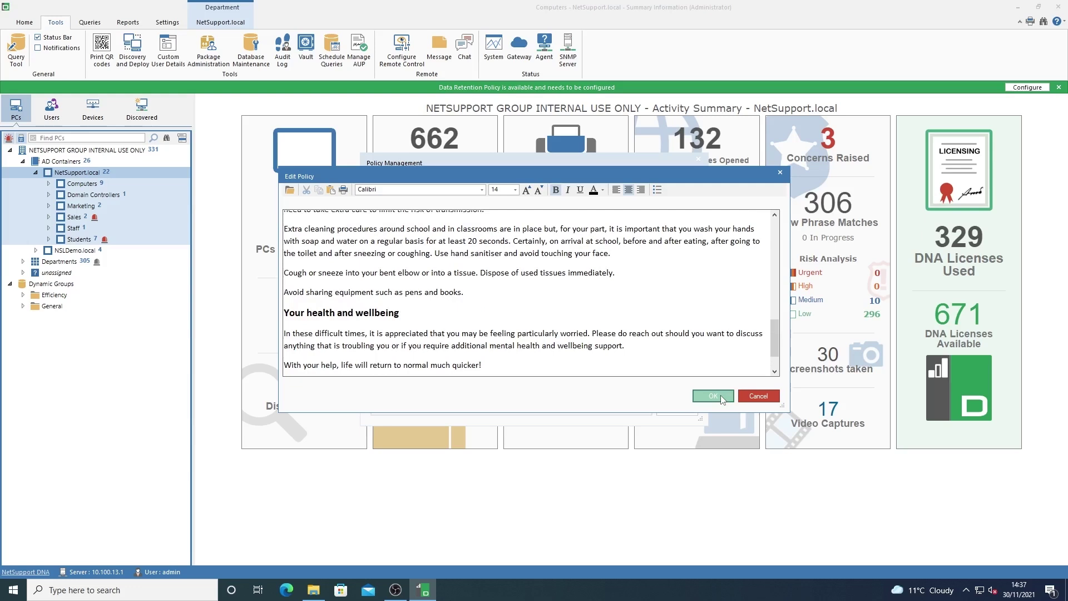
Colour the "Your health and wellbeing" heading in the policy text green.
drag(466, 294, 398, 293)
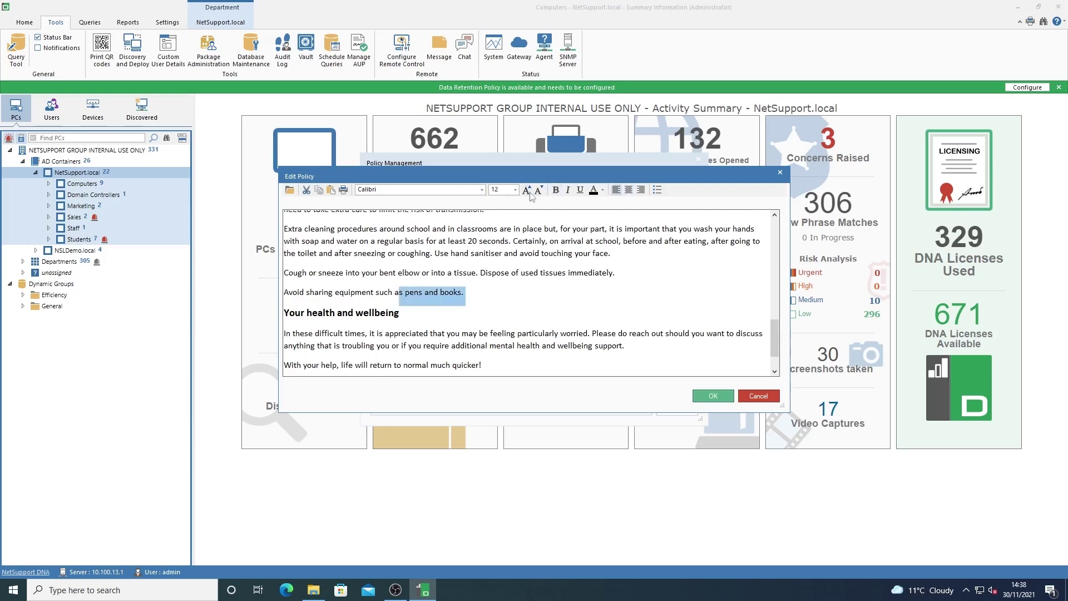
click(421, 316)
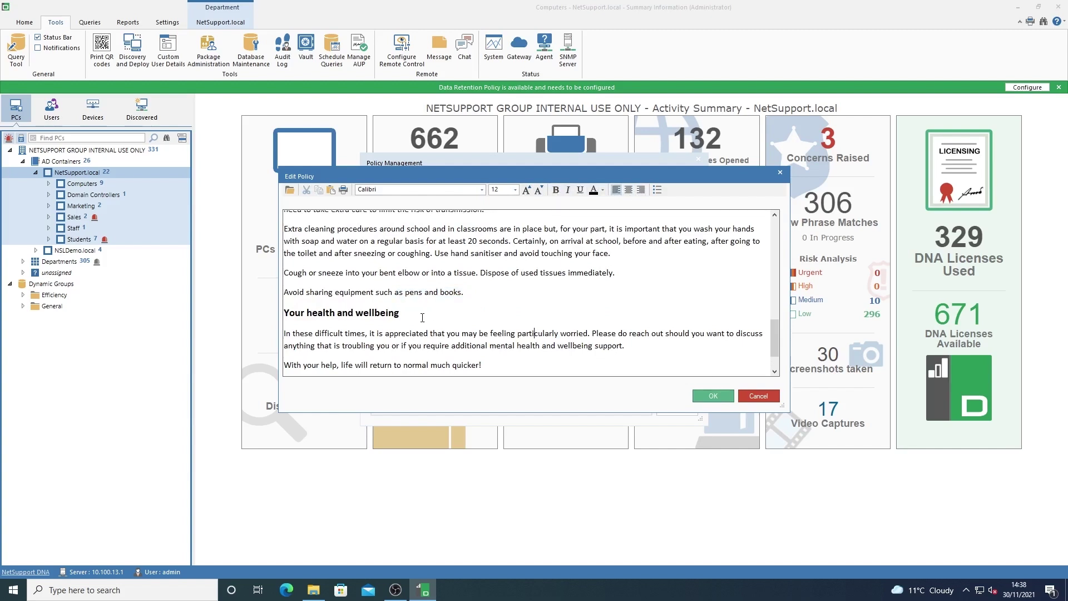
drag(422, 317, 274, 314)
click(604, 191)
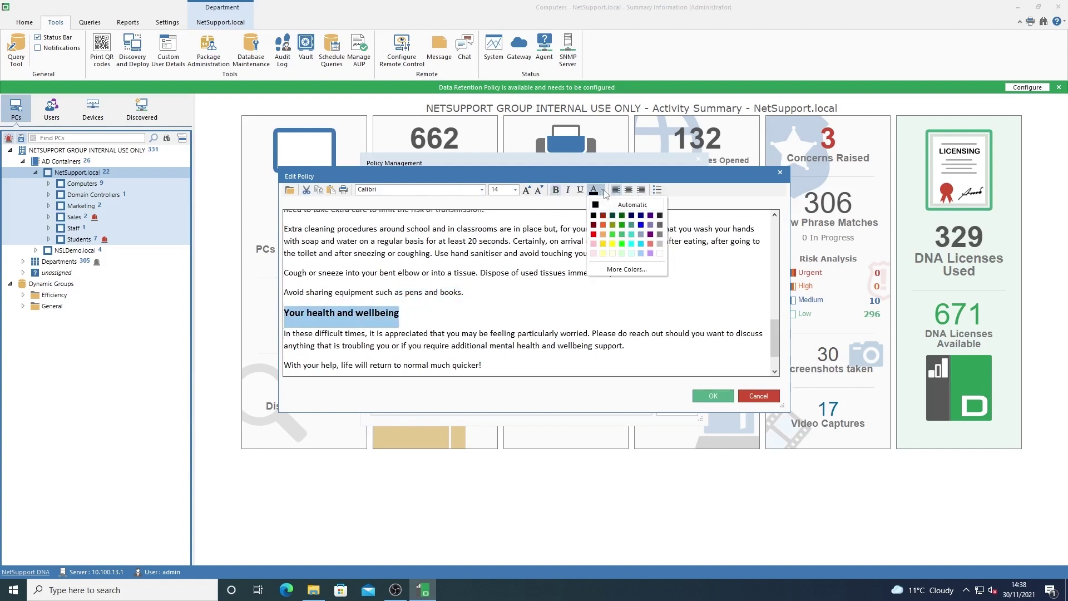
click(621, 233)
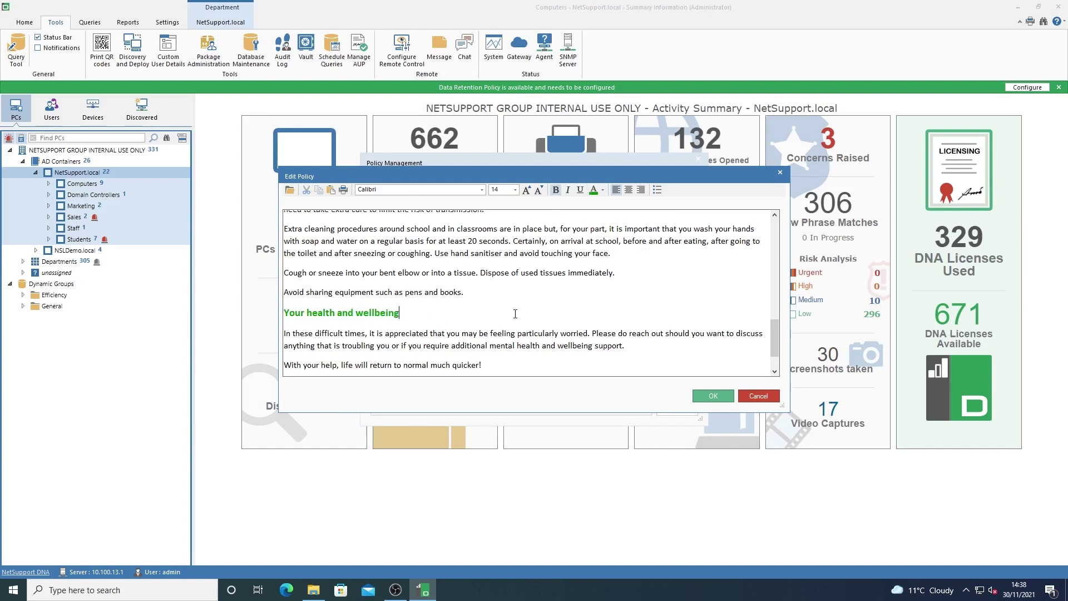
Colour the closing statement "I have read and understand the information provided." red and accept the edited policy text.
scroll(490, 342, down, 1)
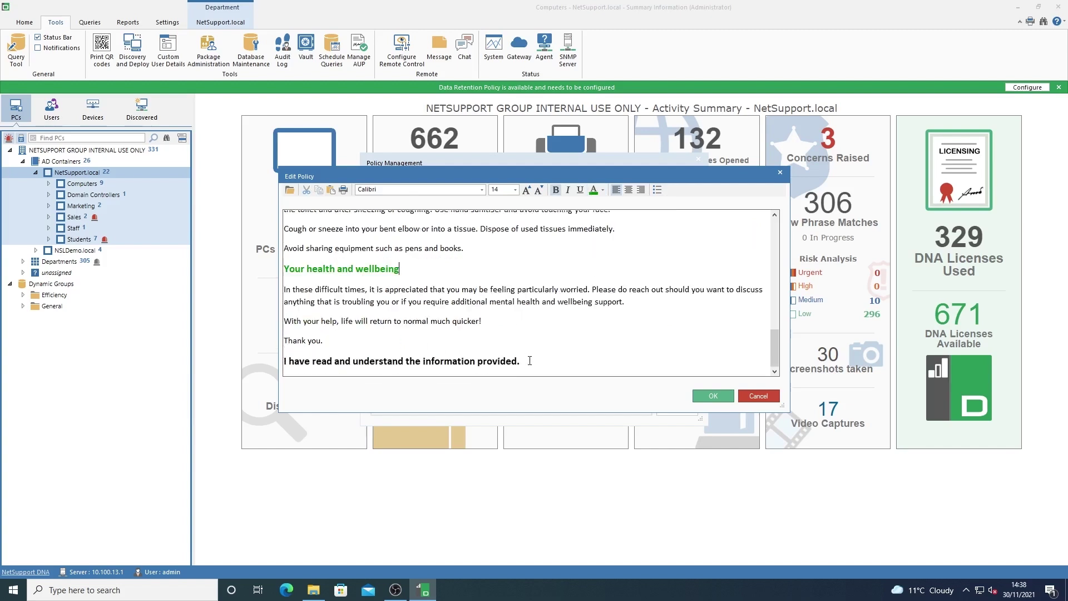
drag(529, 360, 284, 362)
click(602, 190)
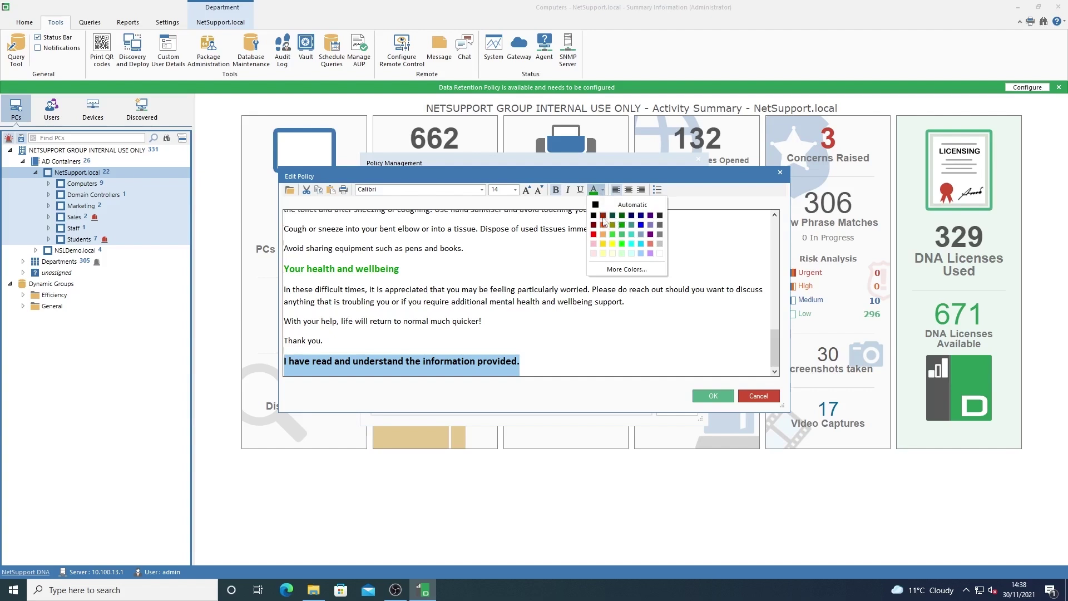
click(604, 220)
click(553, 335)
scroll(553, 335, up, 15)
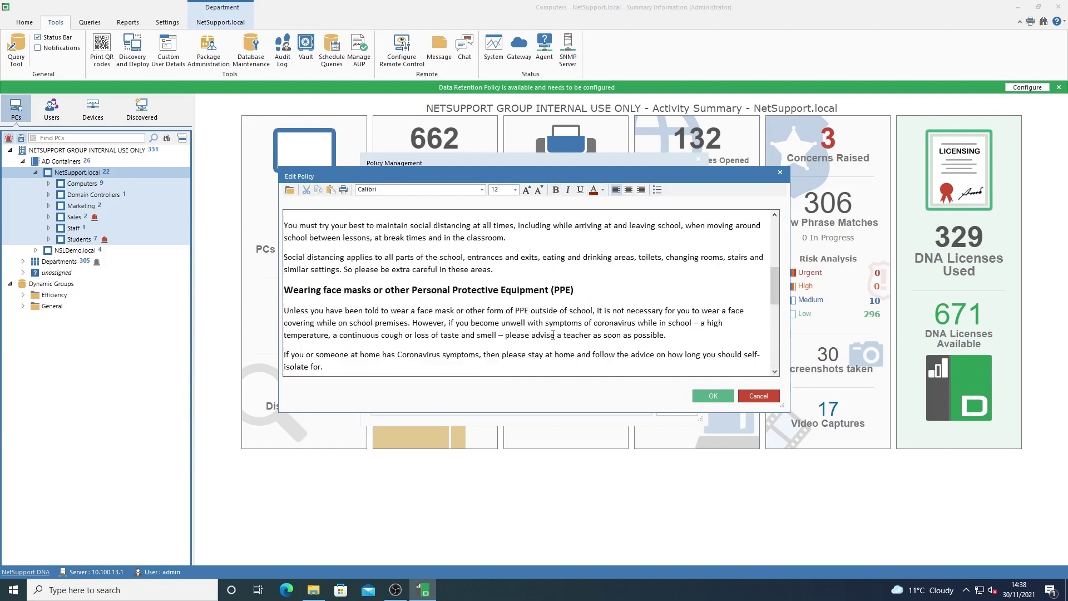
scroll(552, 335, down, 10)
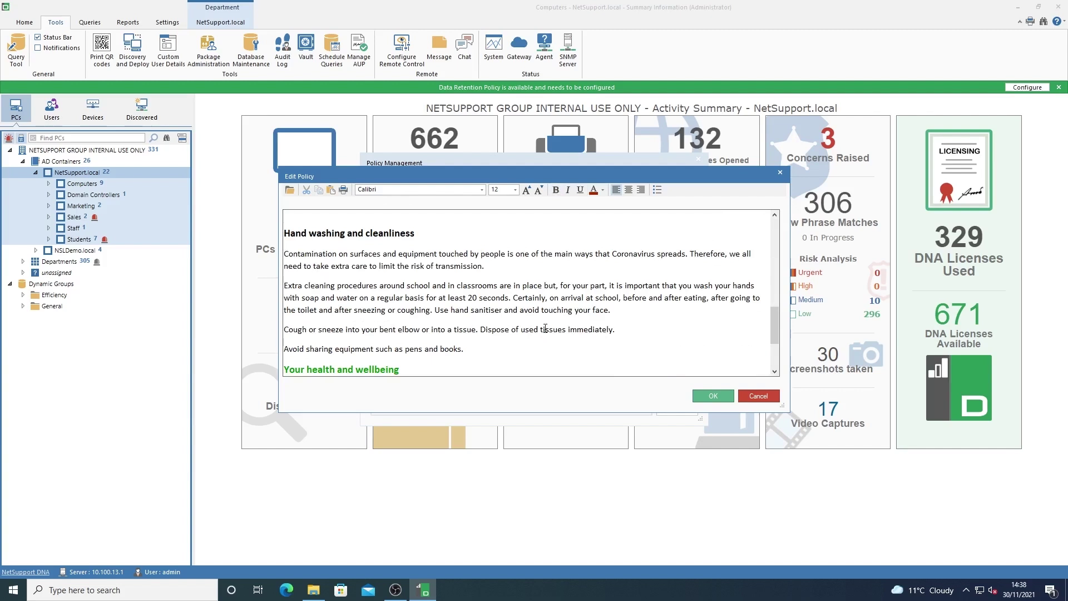
click(708, 396)
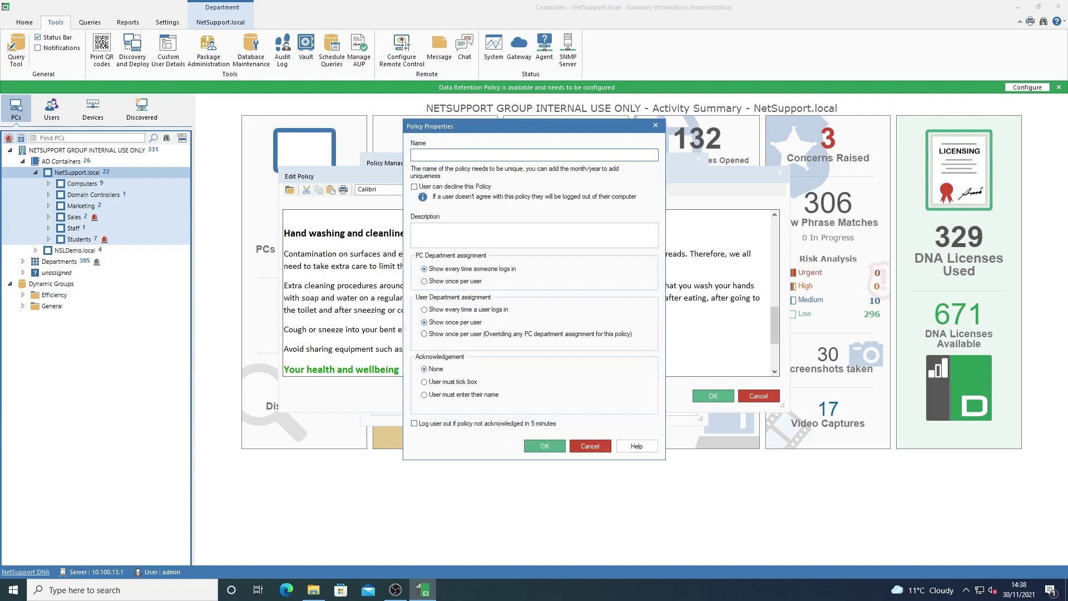
Name the policy Health and safety, let users decline it, require a tick box acknowledgement, and enable logout if unacknowledged in 5 minutes.
text(Health and safety)
click(489, 231)
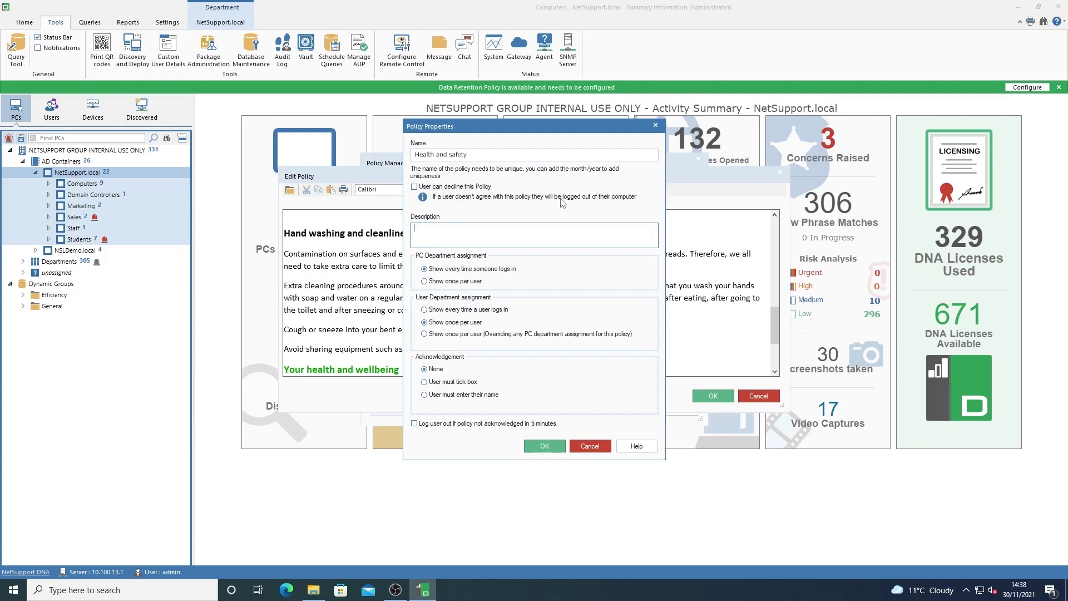
click(414, 186)
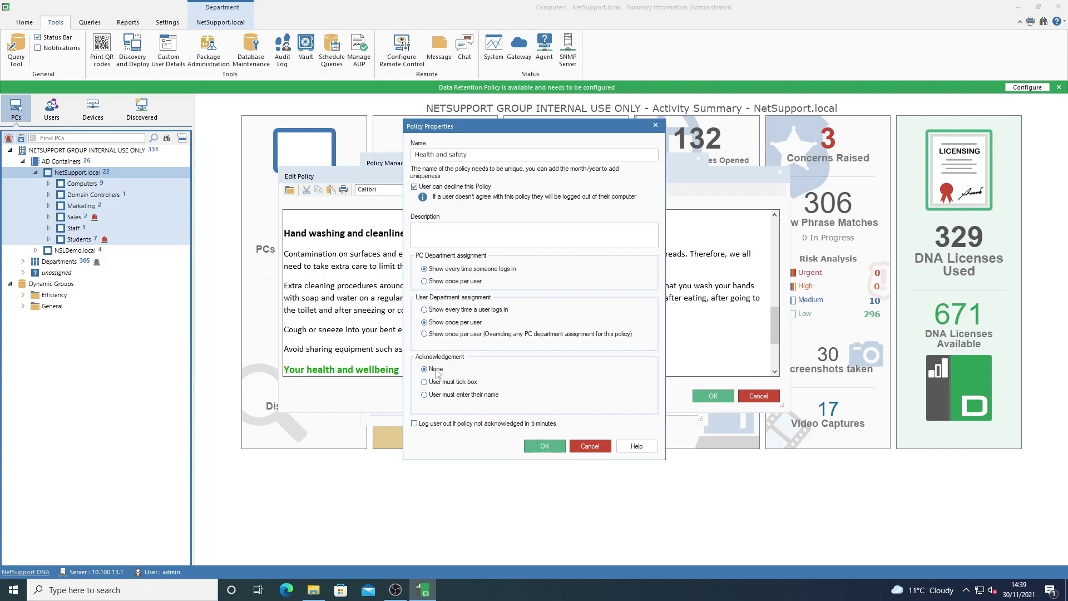
click(436, 383)
click(414, 424)
click(542, 445)
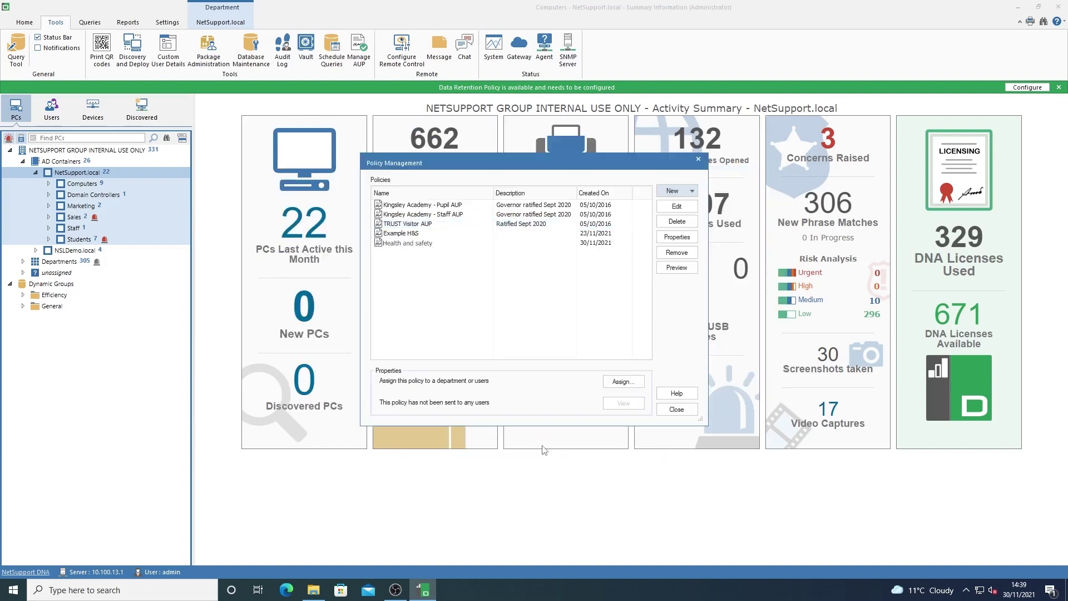
View the user departments available for assigning the Health and safety policy, and preview the policy.
click(418, 245)
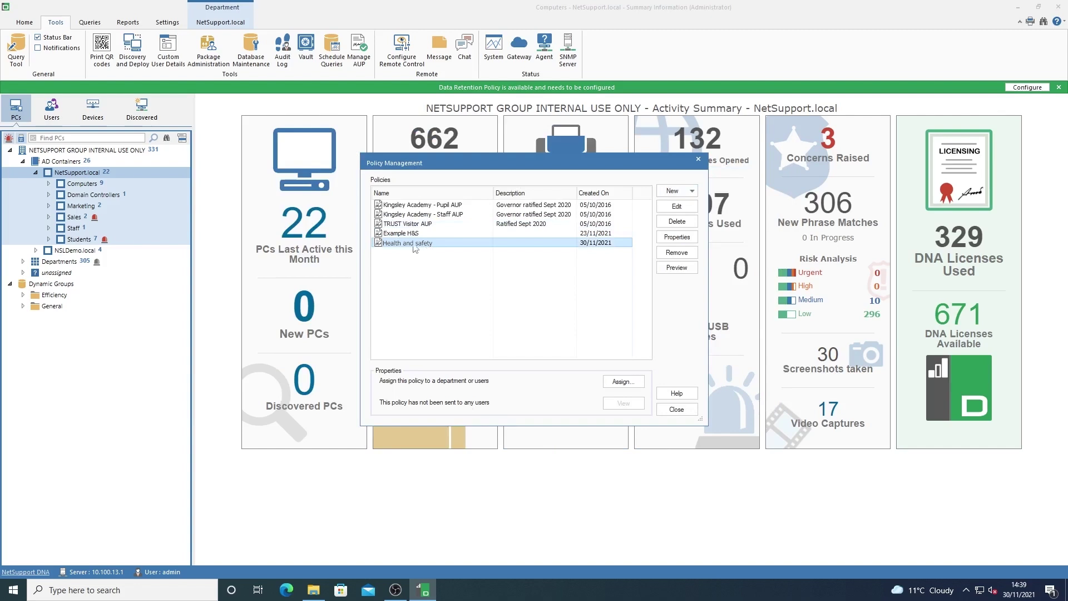
click(619, 381)
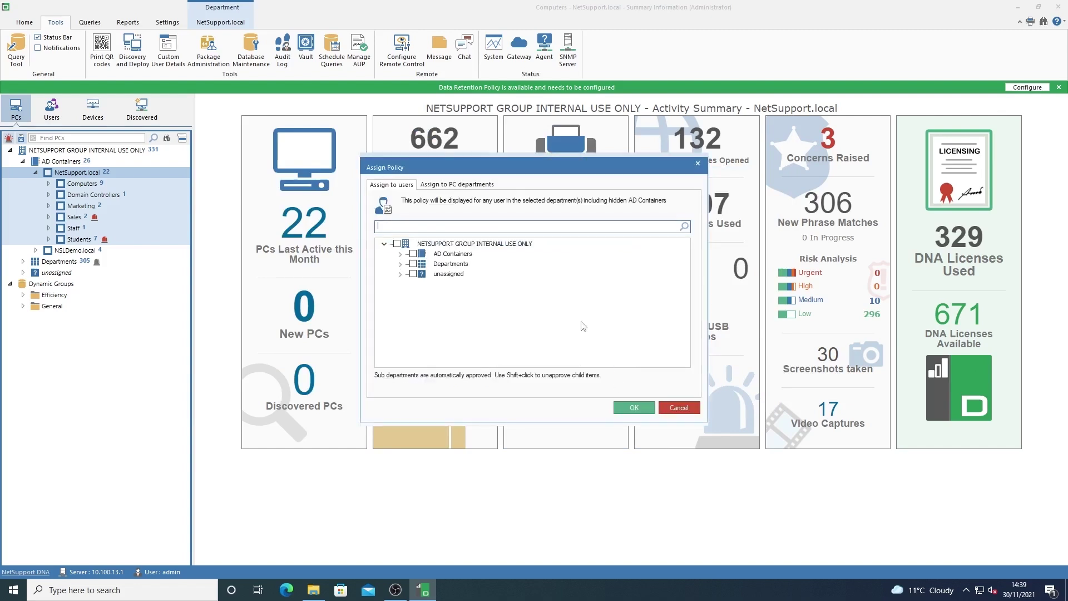
click(401, 264)
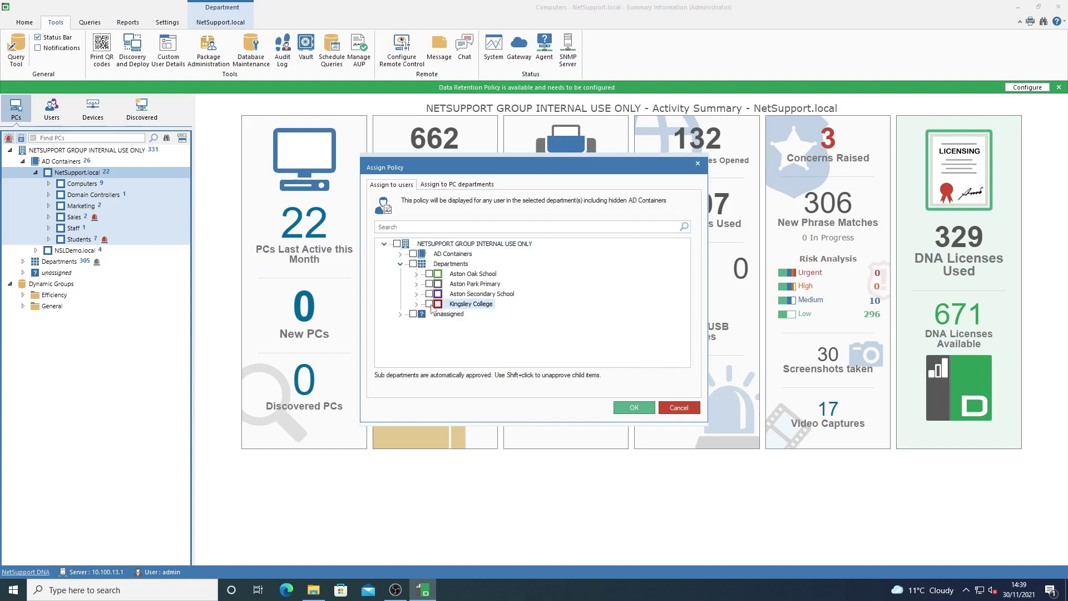
click(633, 406)
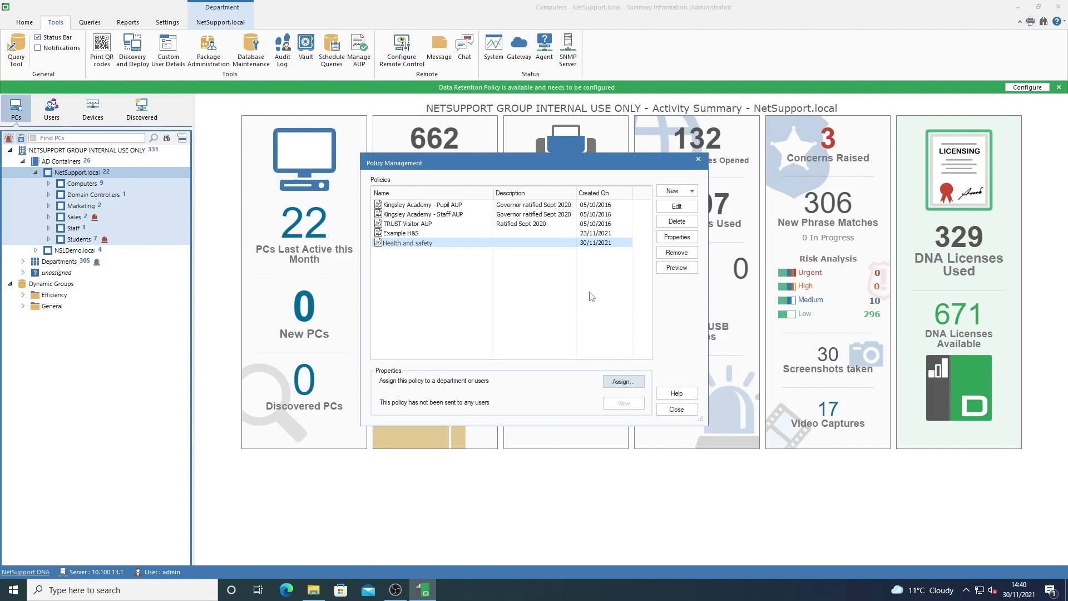
click(675, 268)
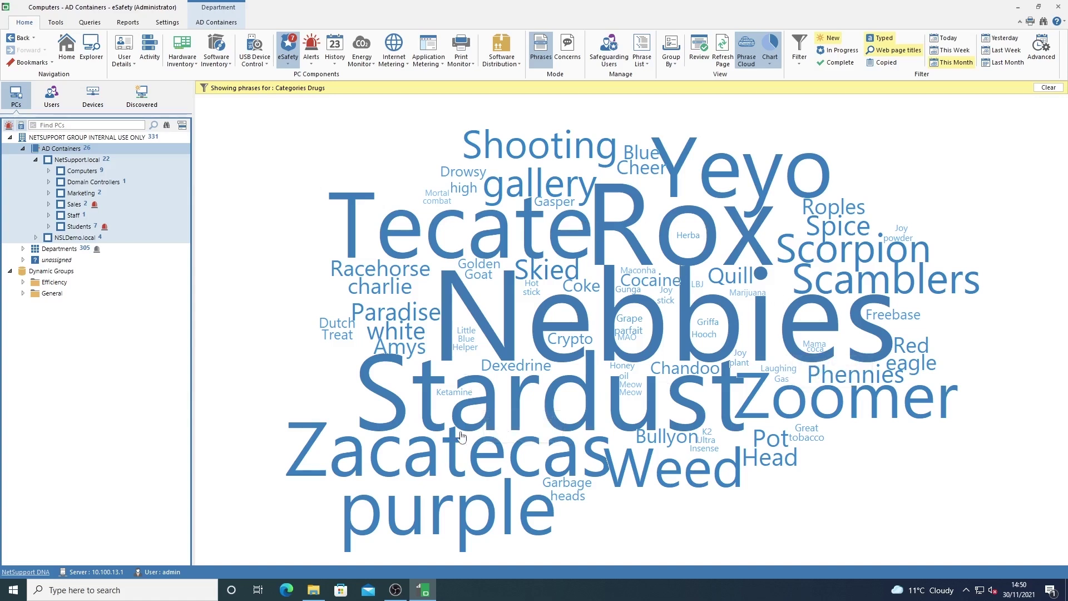
Examine phrase descriptions in the eSafety phrase cloud for the Drugs category, and open the triggered Spice incident for review.
mouse_move(432, 517)
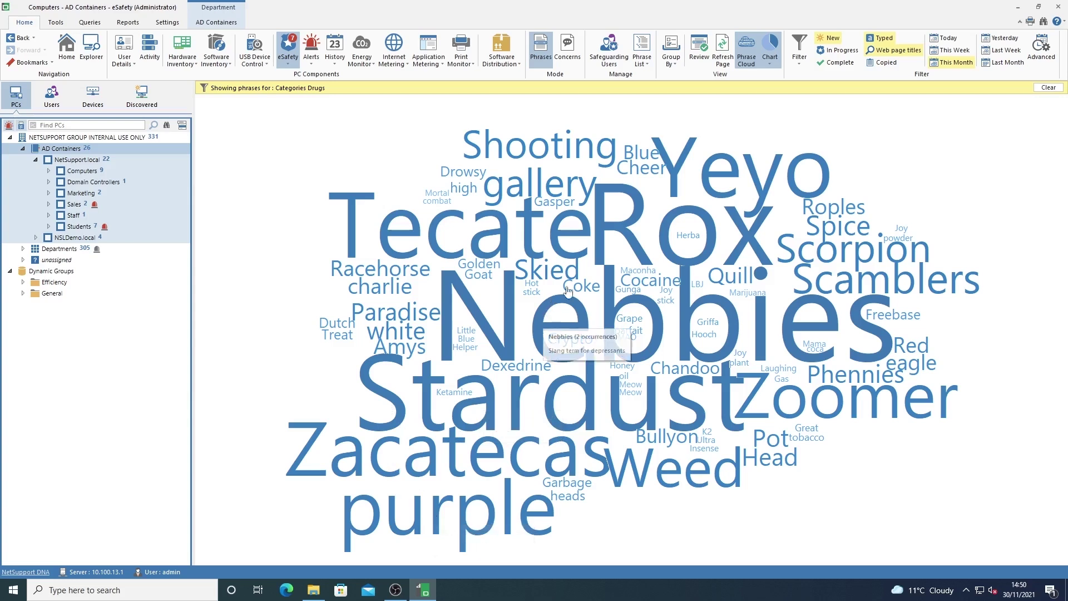
mouse_move(576, 287)
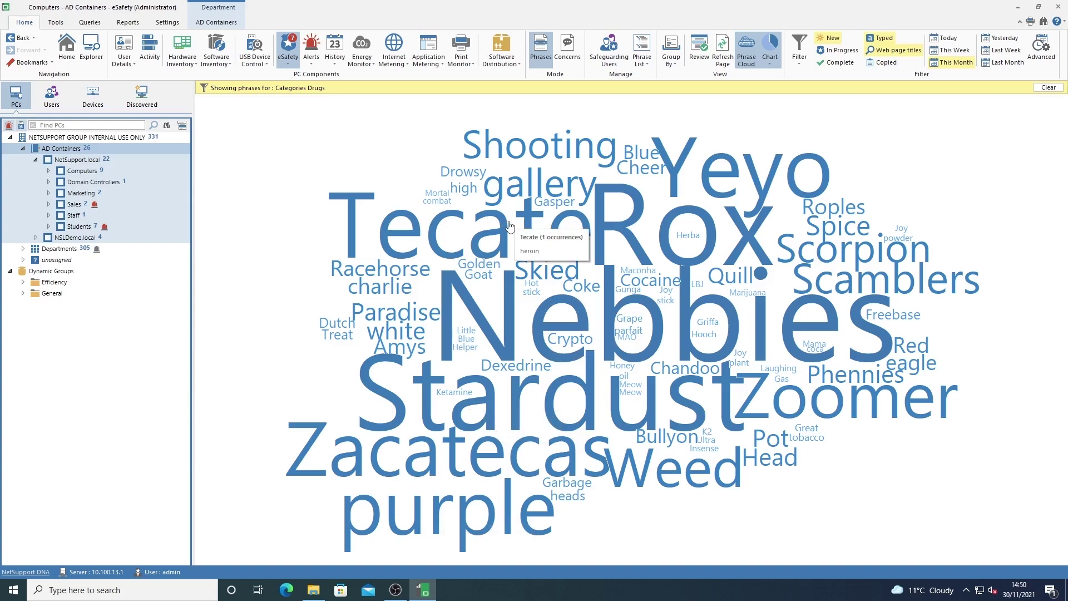
mouse_move(554, 139)
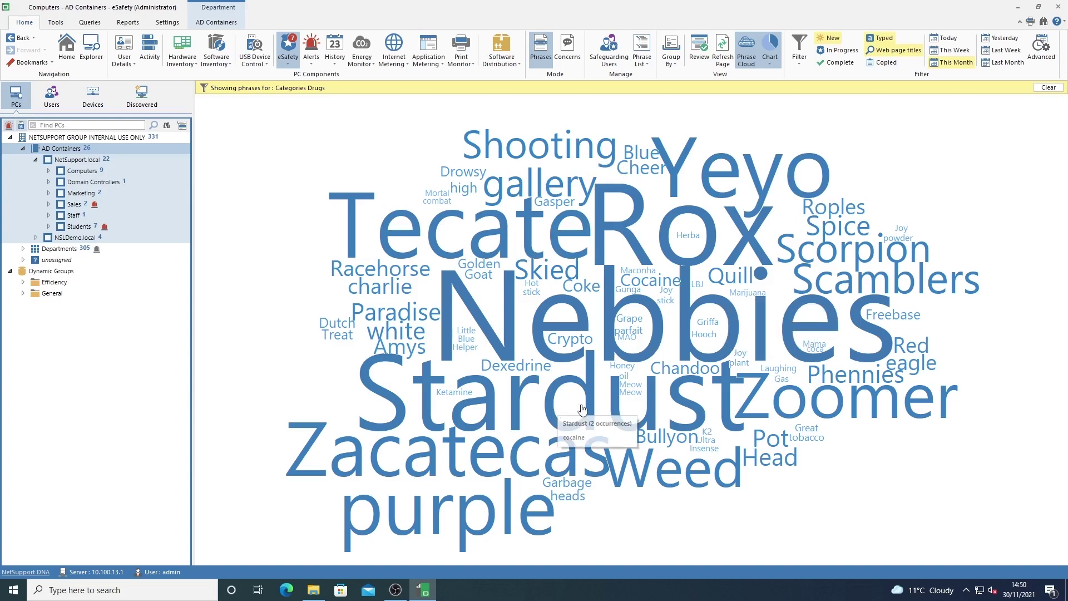
mouse_move(808, 325)
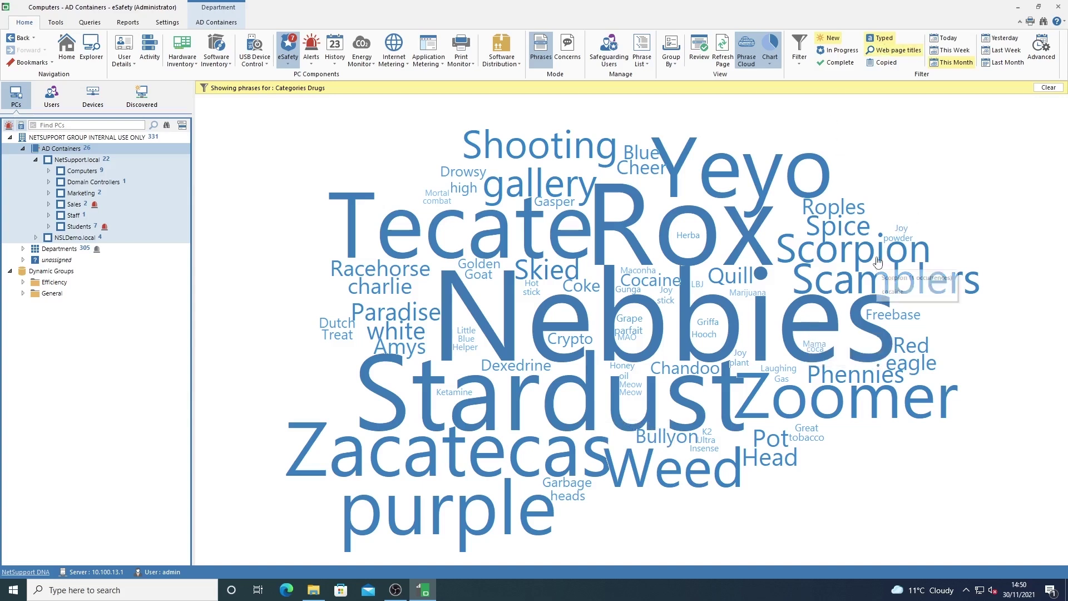
mouse_move(638, 322)
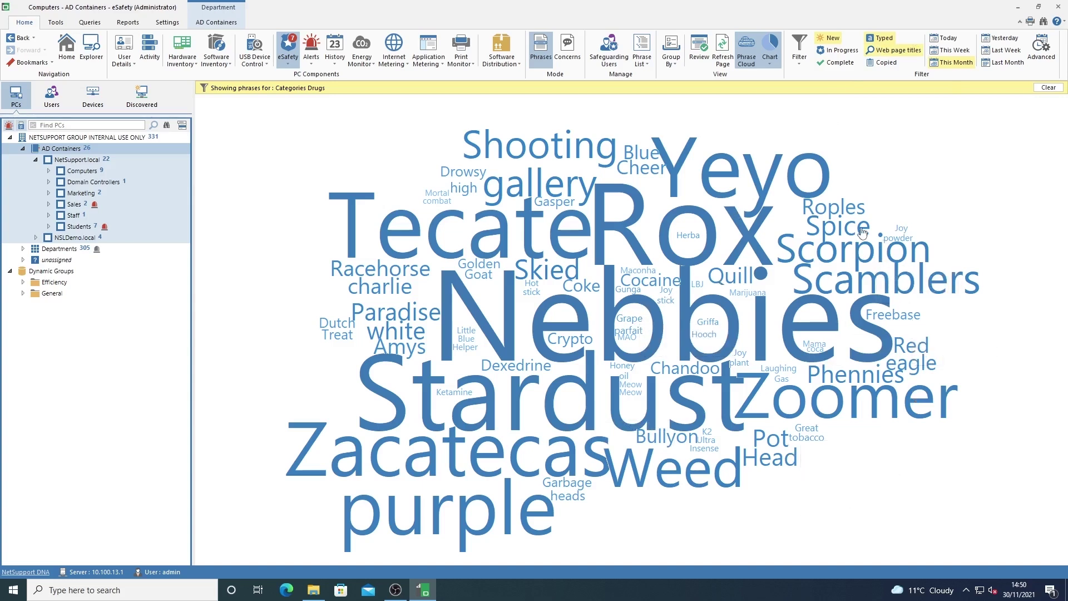
mouse_move(863, 232)
click(835, 231)
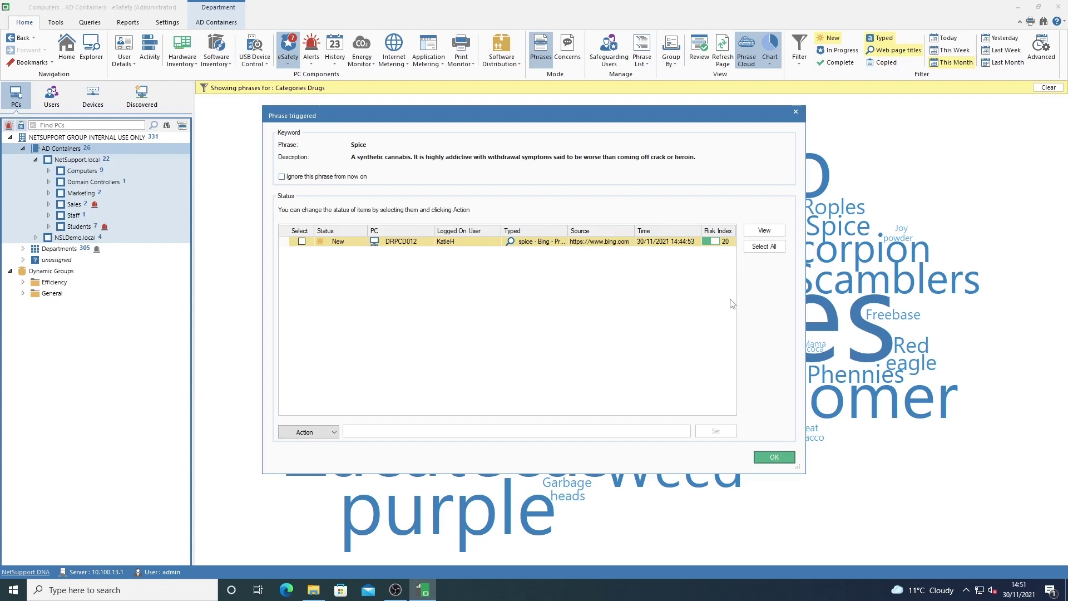
click(761, 230)
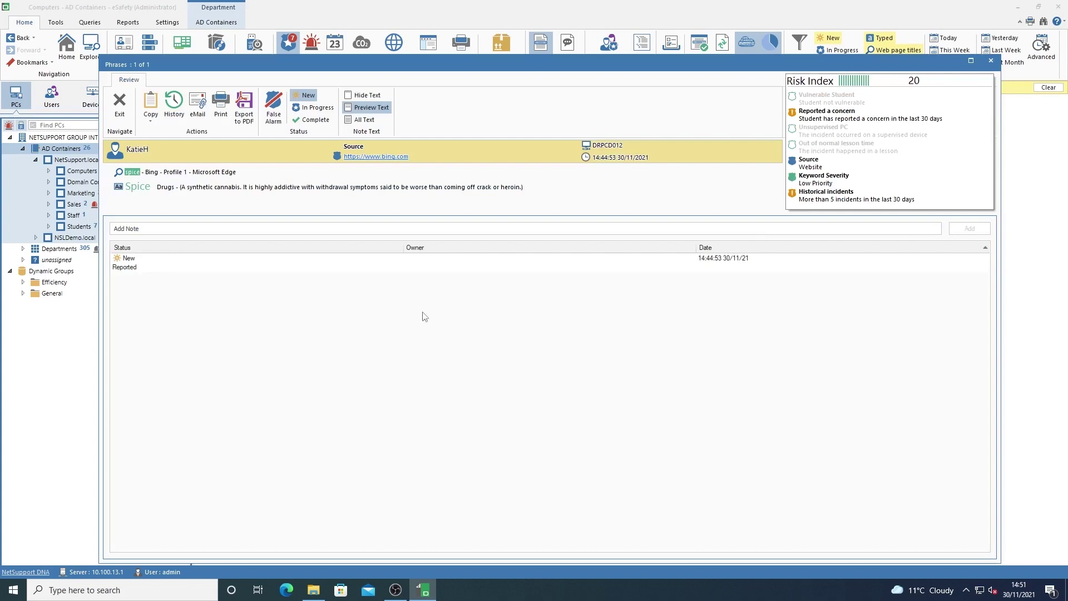
Mark the Spice incident as a false alarm and add the note "This was triggered in class for food tech.".
click(273, 107)
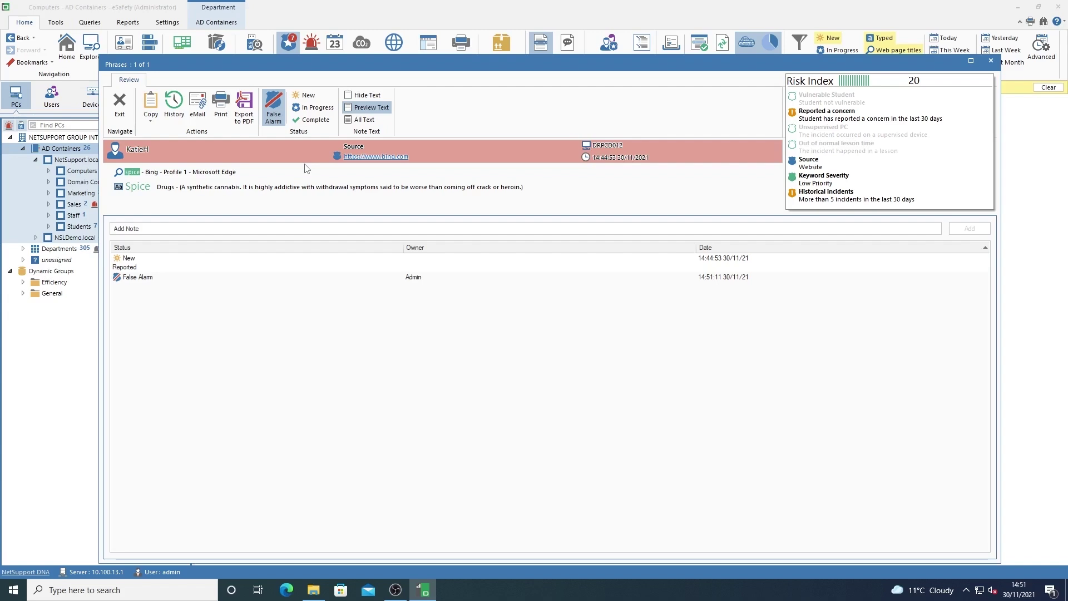
click(142, 228)
text(This was triggere)
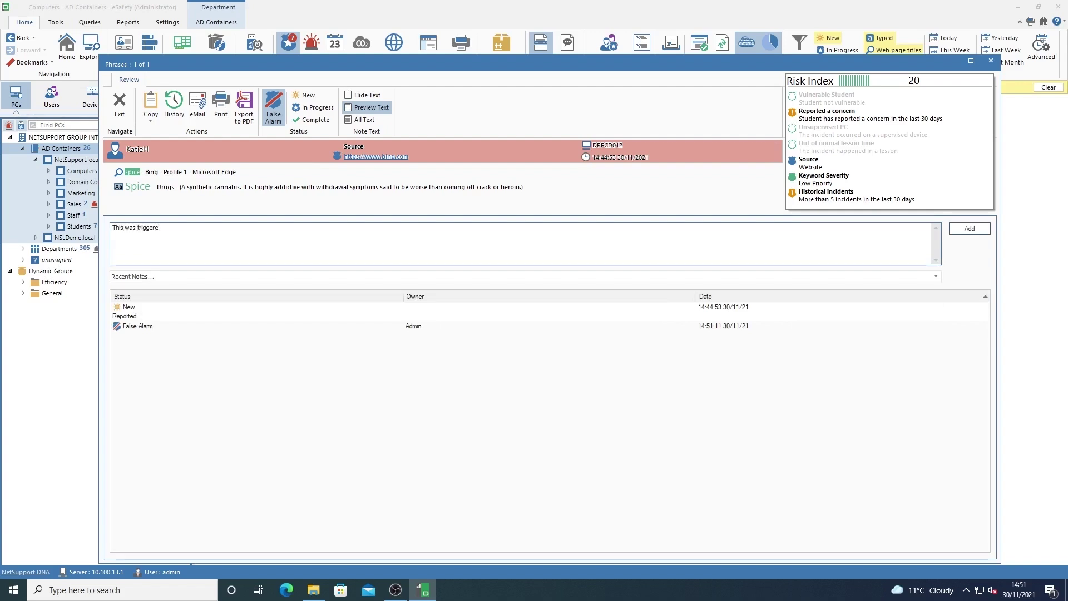
text(d in class for food tech.)
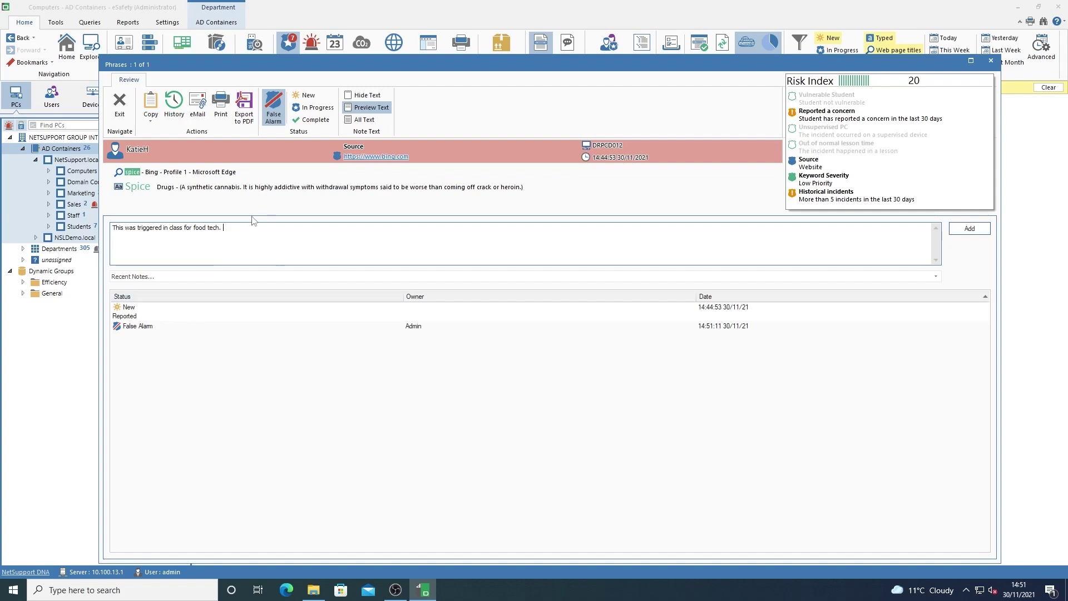
click(972, 231)
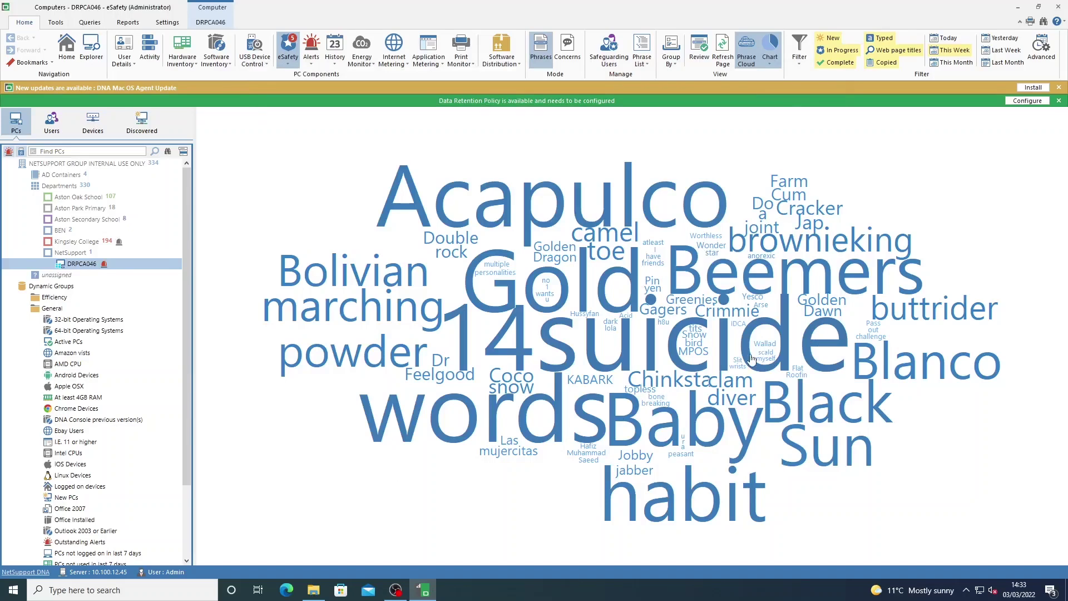
Dismiss the agent update and data retention policy notices, and open the eSafety phrase list.
click(1059, 88)
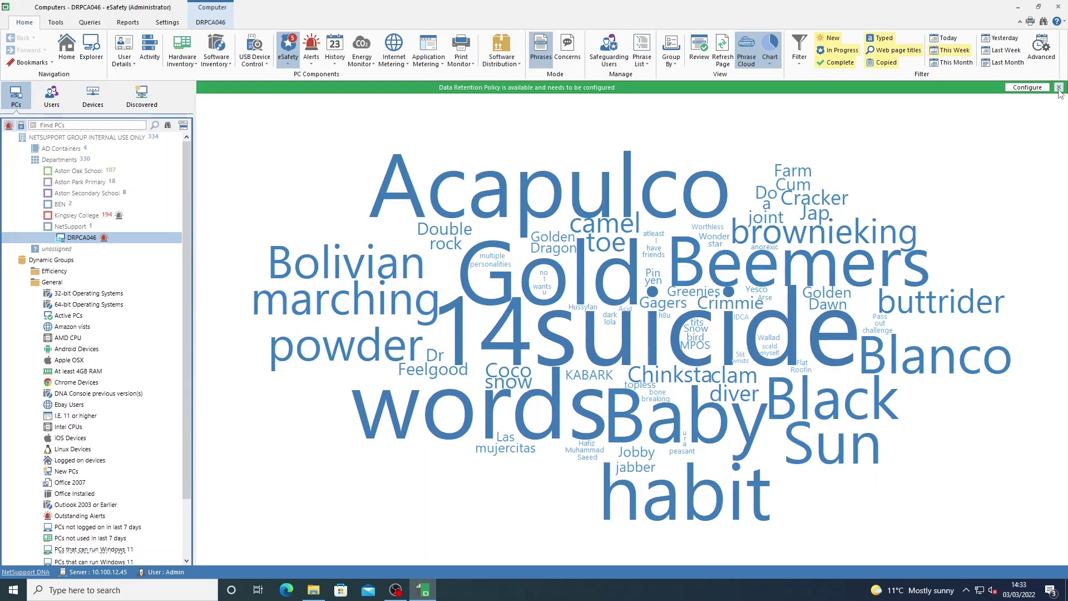
click(1058, 88)
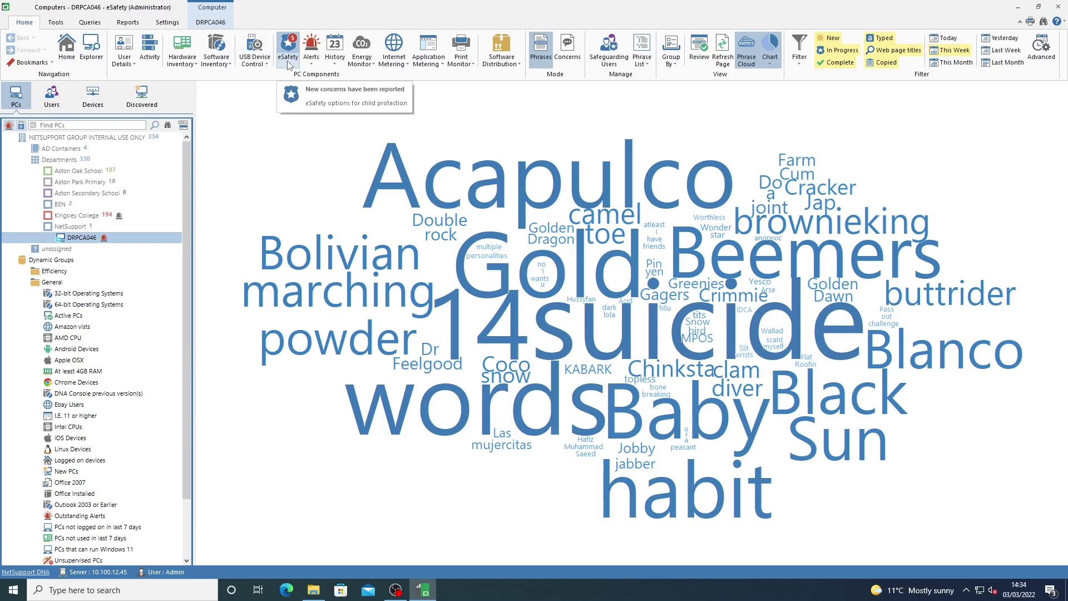
click(642, 65)
click(642, 48)
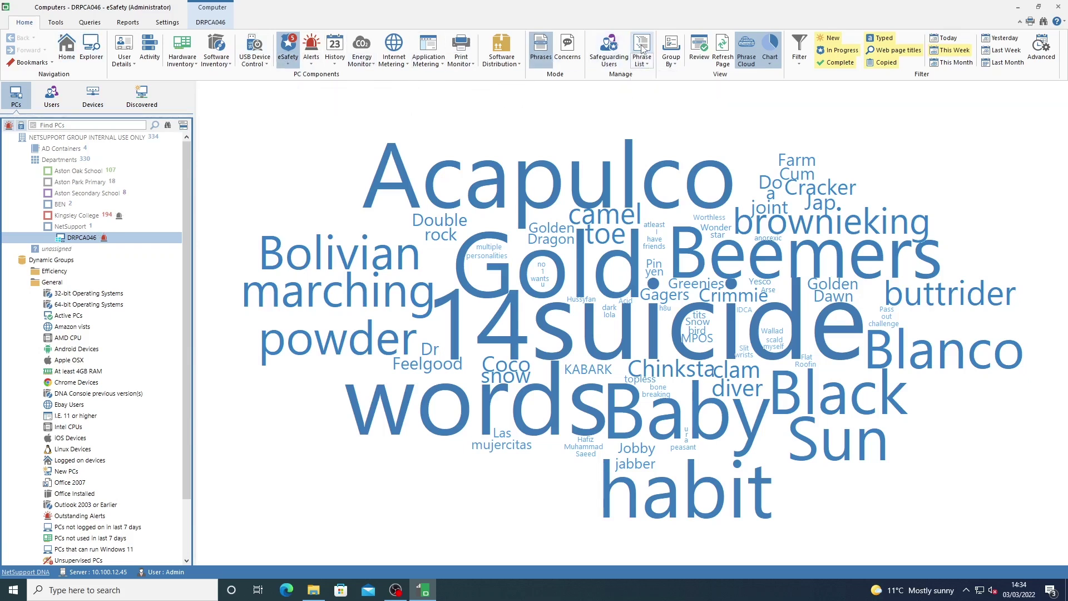
click(642, 48)
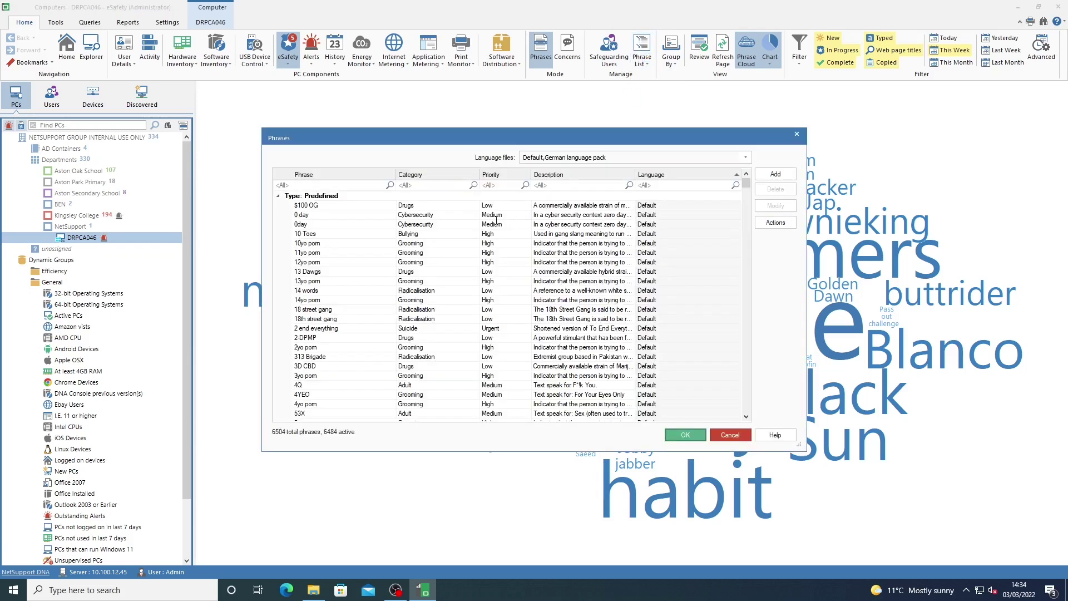
Examine the predefined phrases with their categories, priorities and descriptions, including the drug-related phrase Zombie.
scroll(365, 287, down, 3)
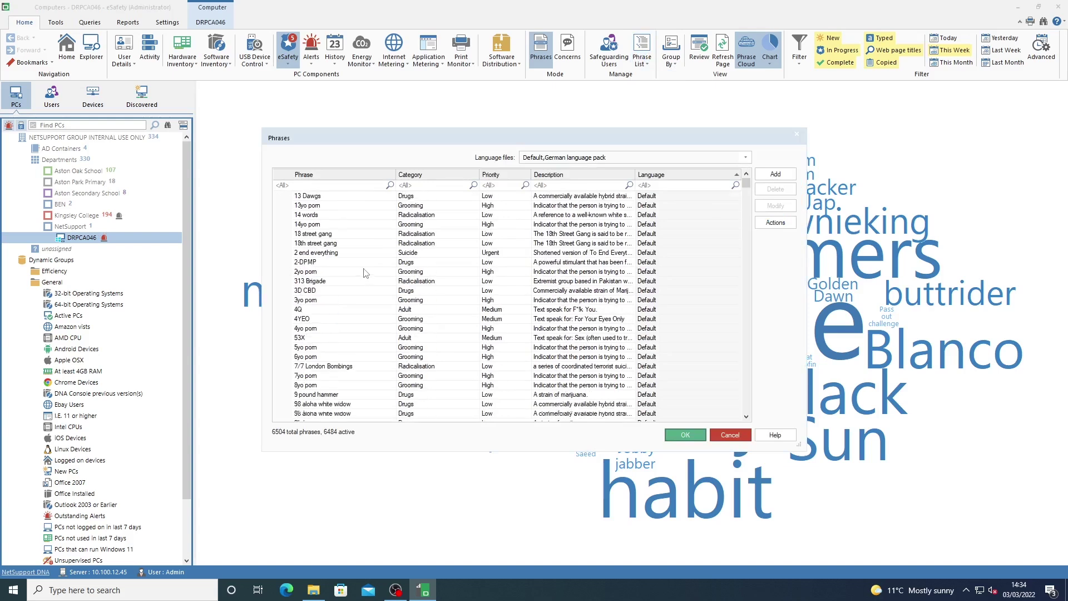
scroll(365, 290, down, 3)
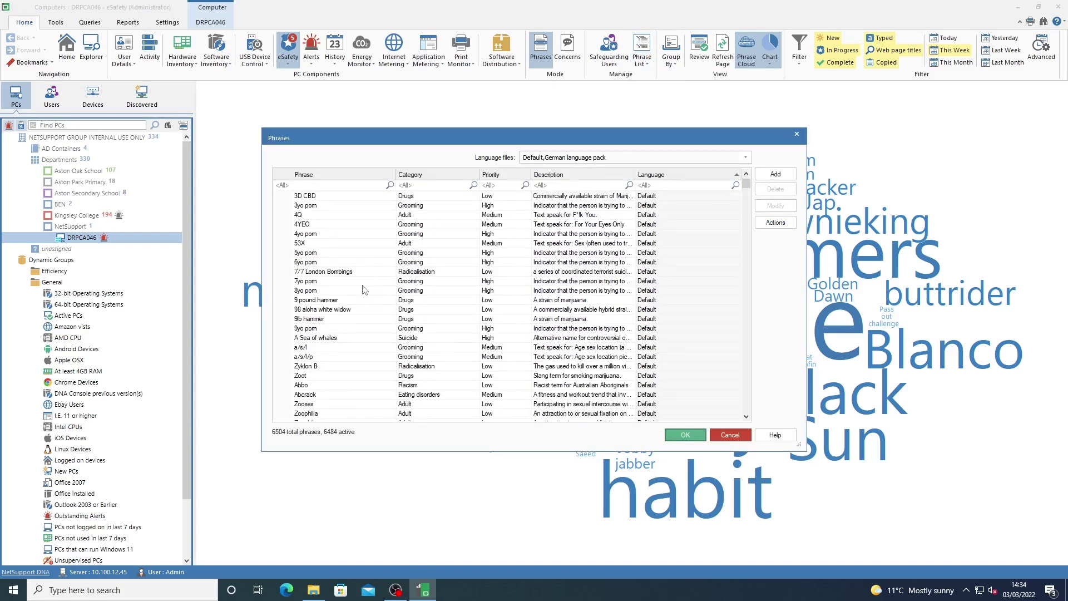
scroll(364, 290, down, 3)
scroll(363, 289, down, 3)
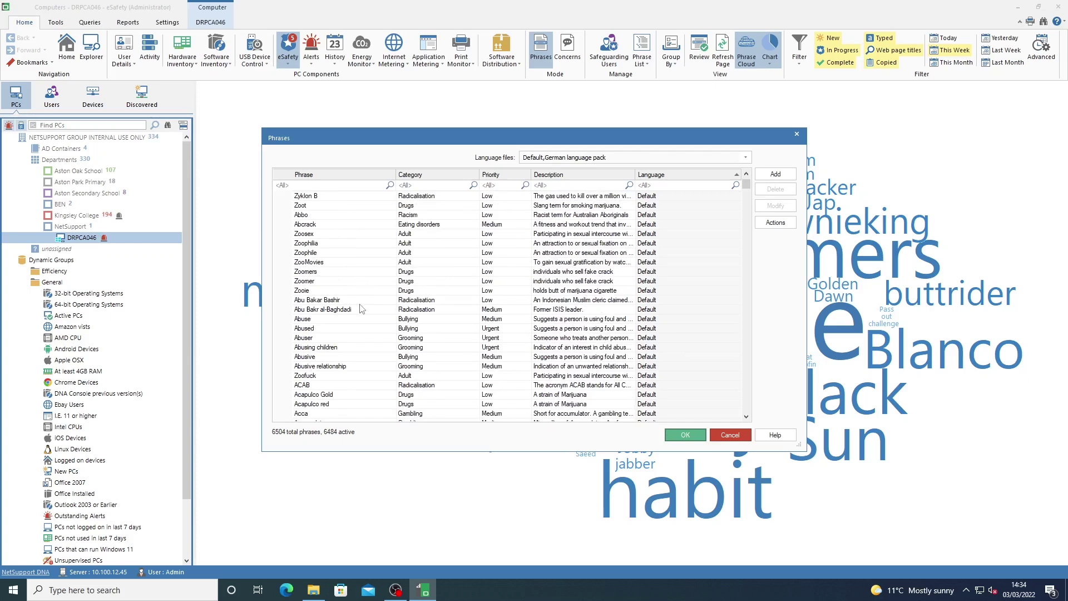
scroll(360, 309, down, 3)
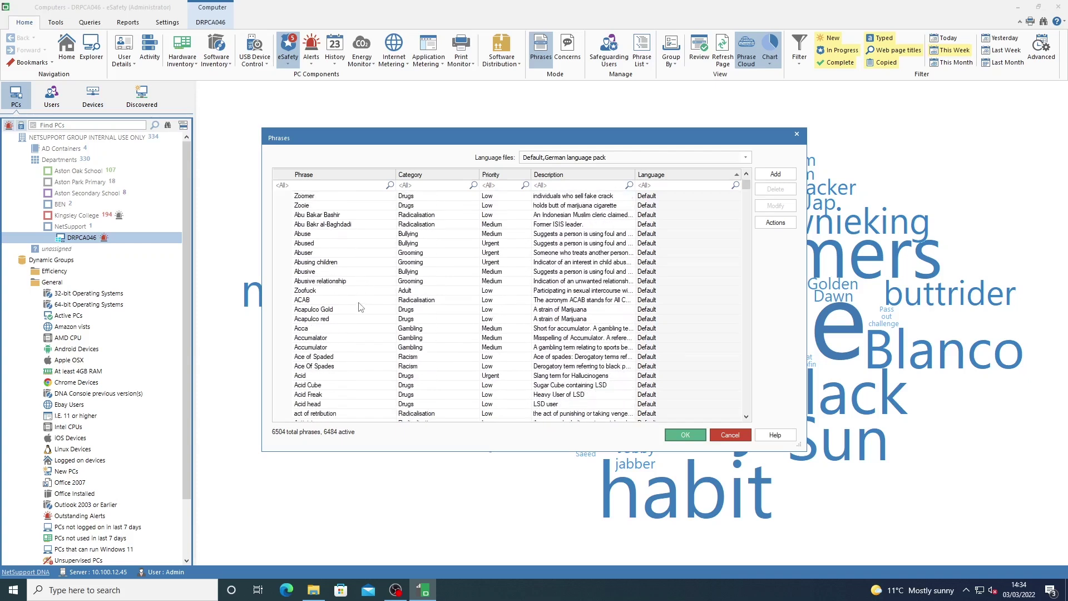
scroll(359, 308, down, 2)
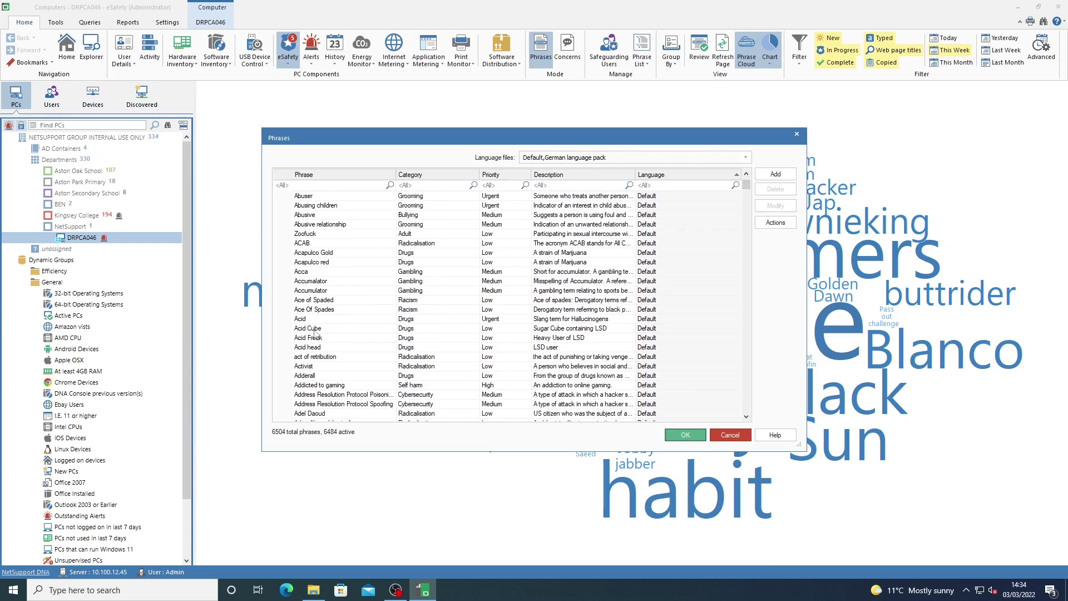
click(486, 329)
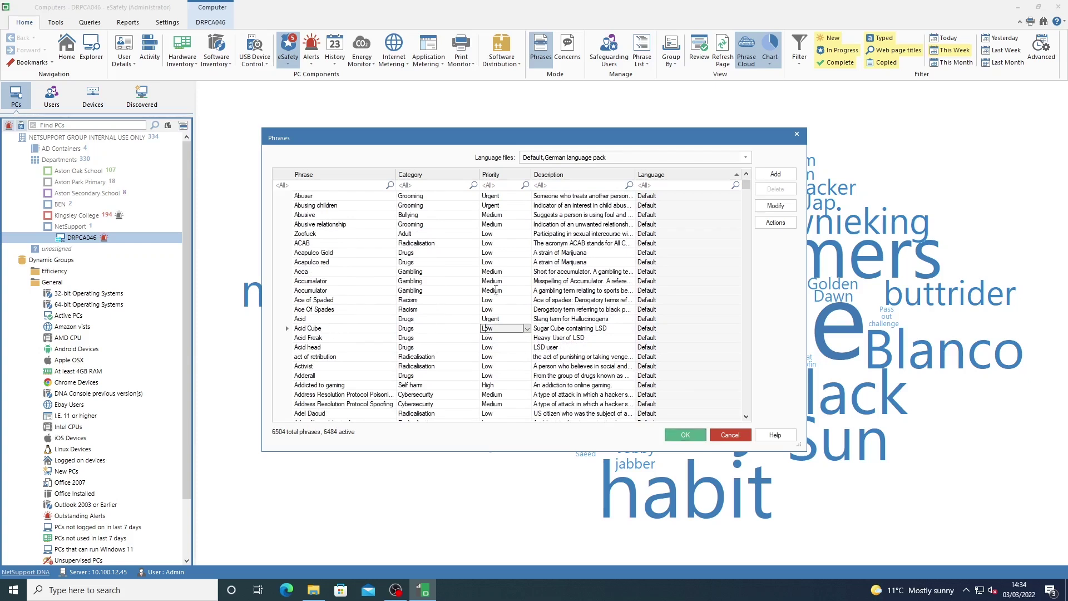
click(493, 272)
scroll(424, 327, down, 4)
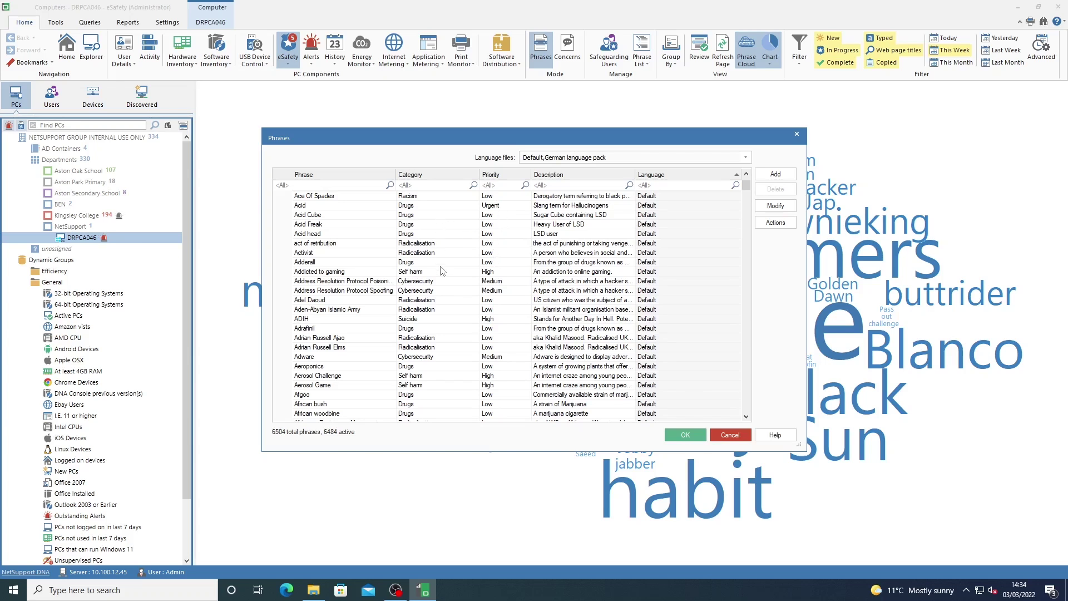
scroll(442, 273, down, 2)
scroll(443, 272, down, 7)
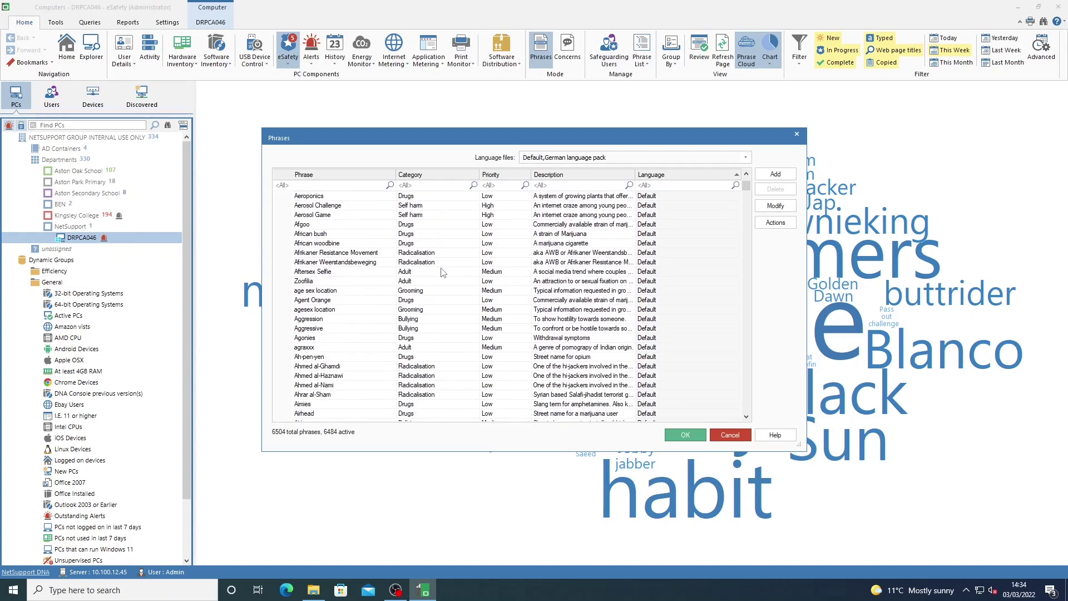
scroll(443, 273, down, 3)
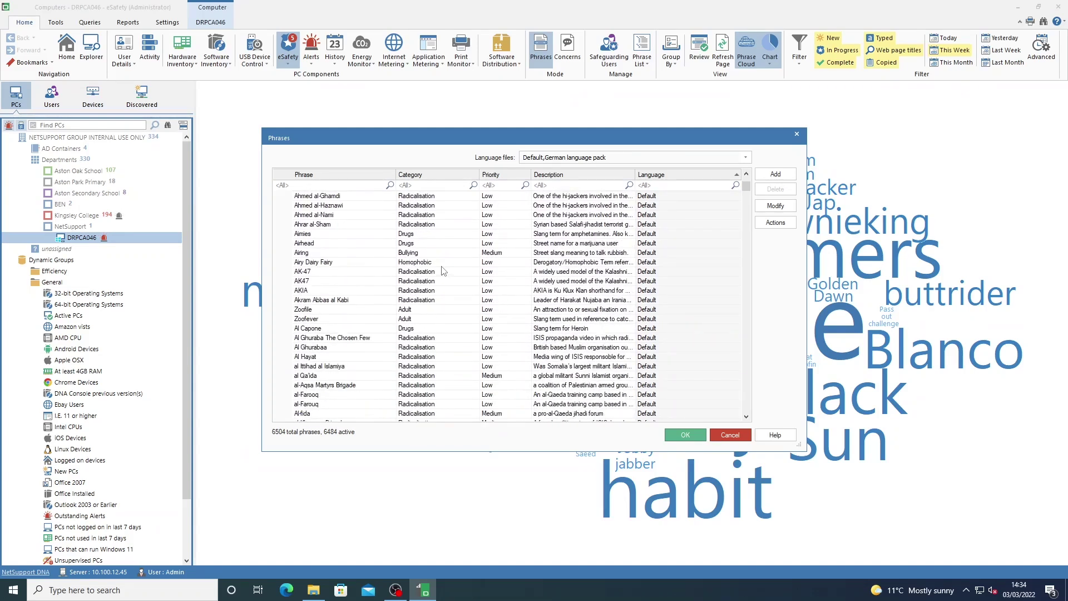
scroll(384, 345, down, 7)
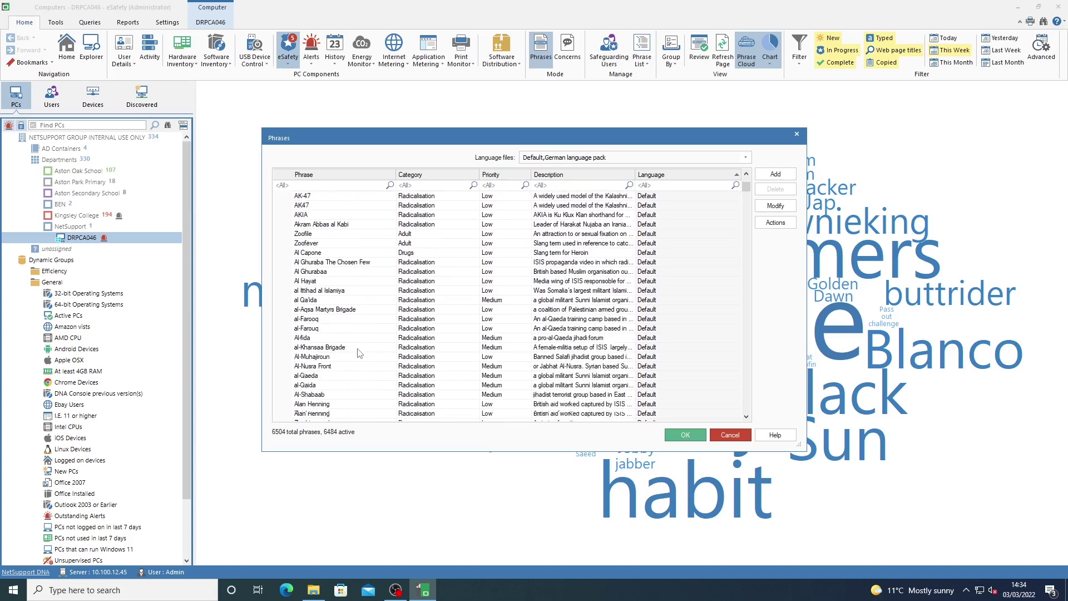
scroll(354, 350, down, 3)
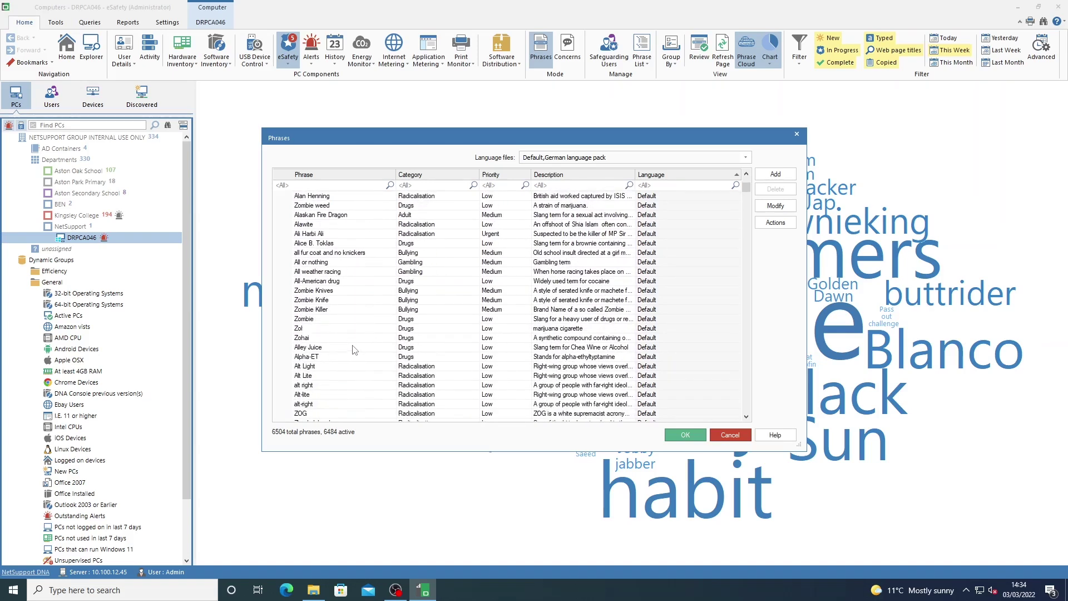
click(336, 321)
click(287, 319)
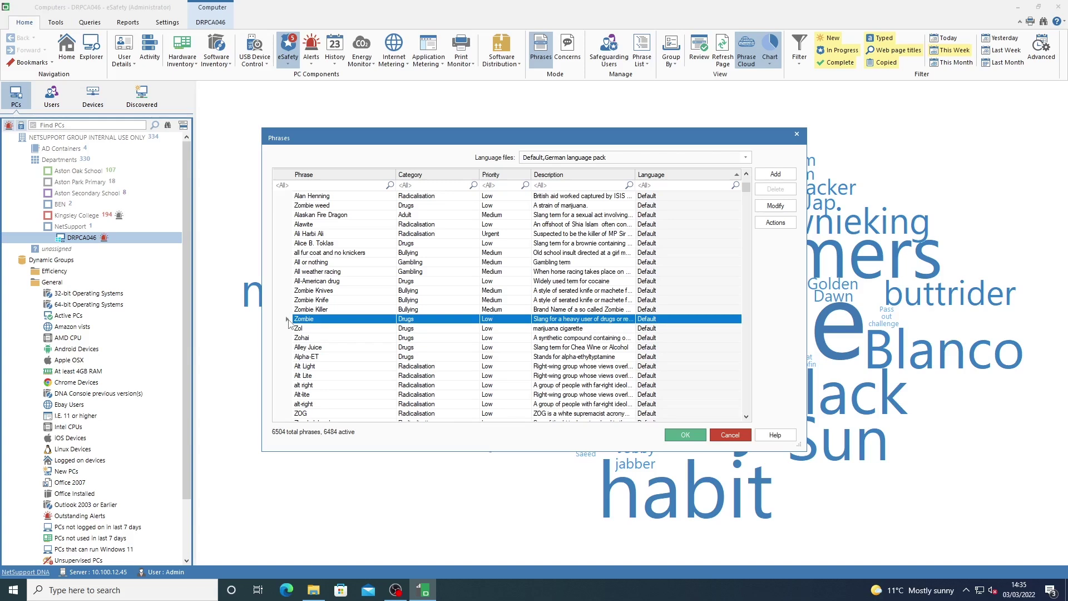
Find the Deodrant Challenge phrase in the Self harm category and set its priority to Urgent.
scroll(391, 361, down, 8)
scroll(391, 361, down, 15)
drag(745, 190, 749, 240)
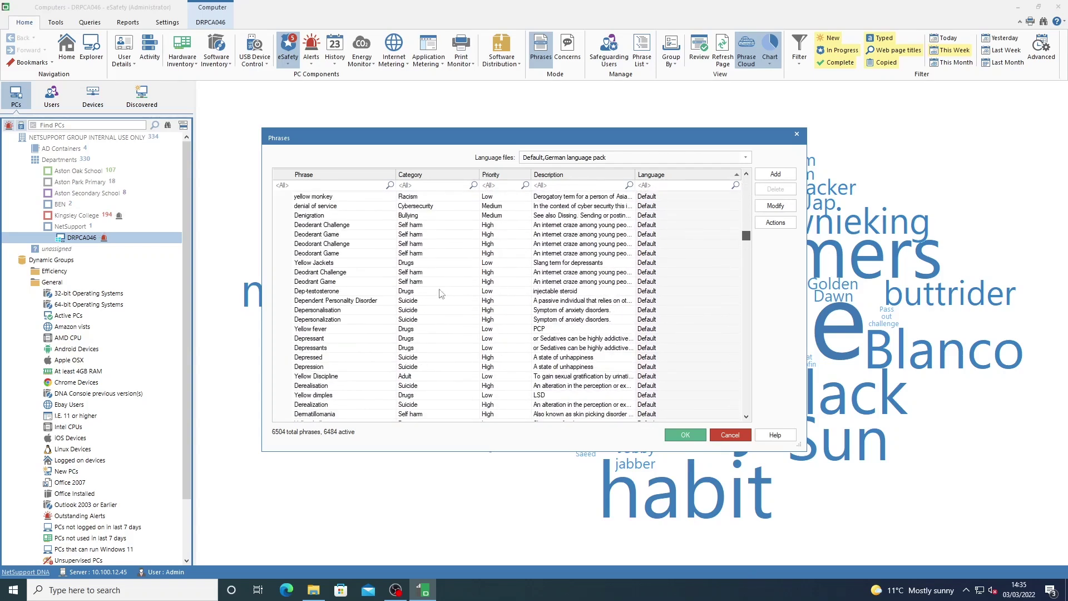
click(346, 274)
click(770, 208)
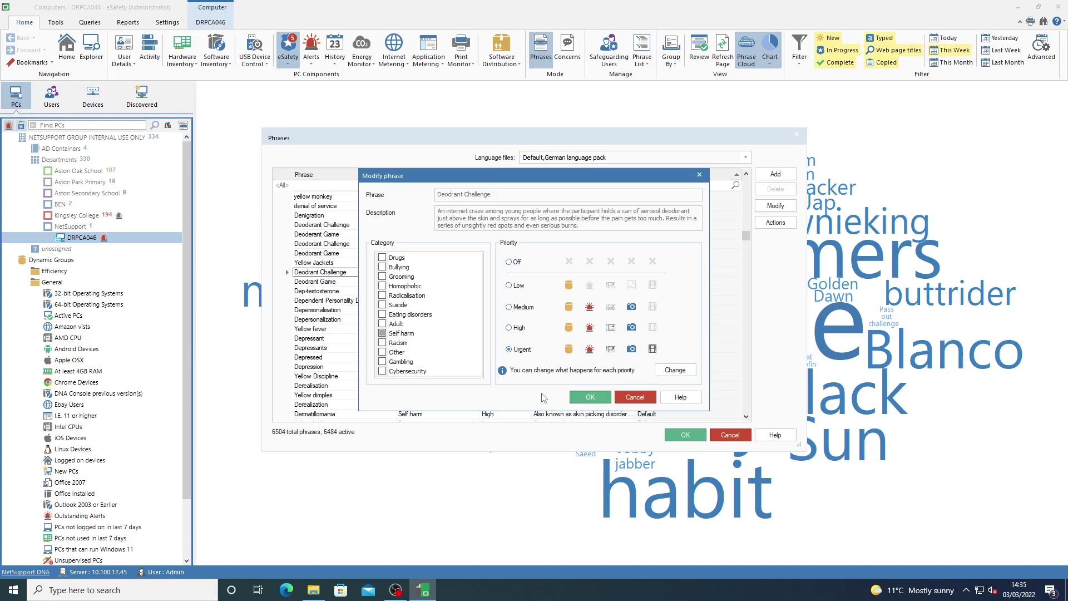
click(594, 397)
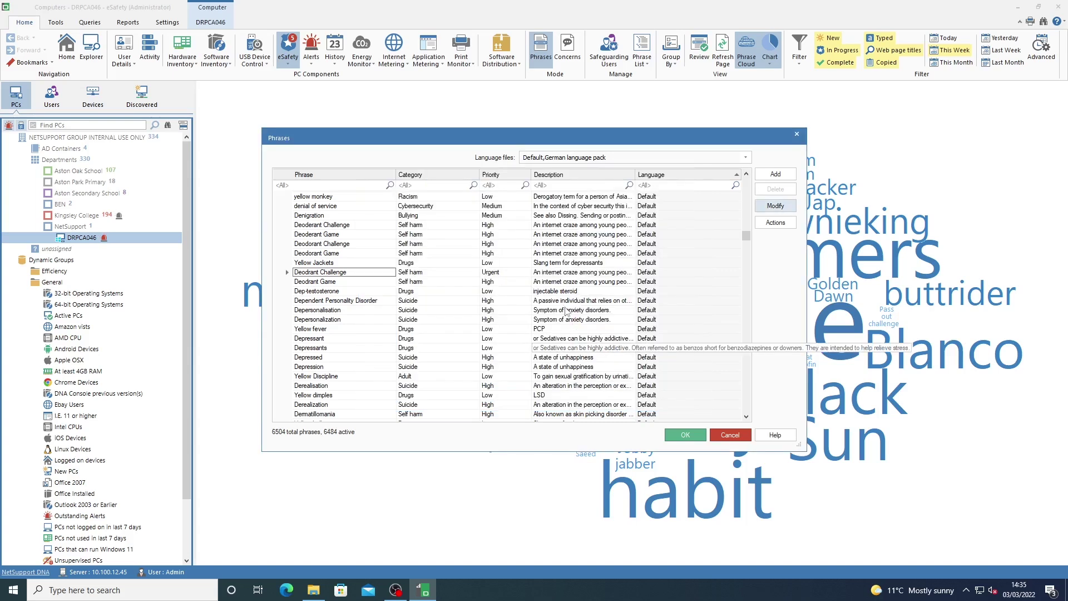
Check the priority of Deodrant Challenge, save the phrase list, and notify Agents of the changes immediately.
click(504, 272)
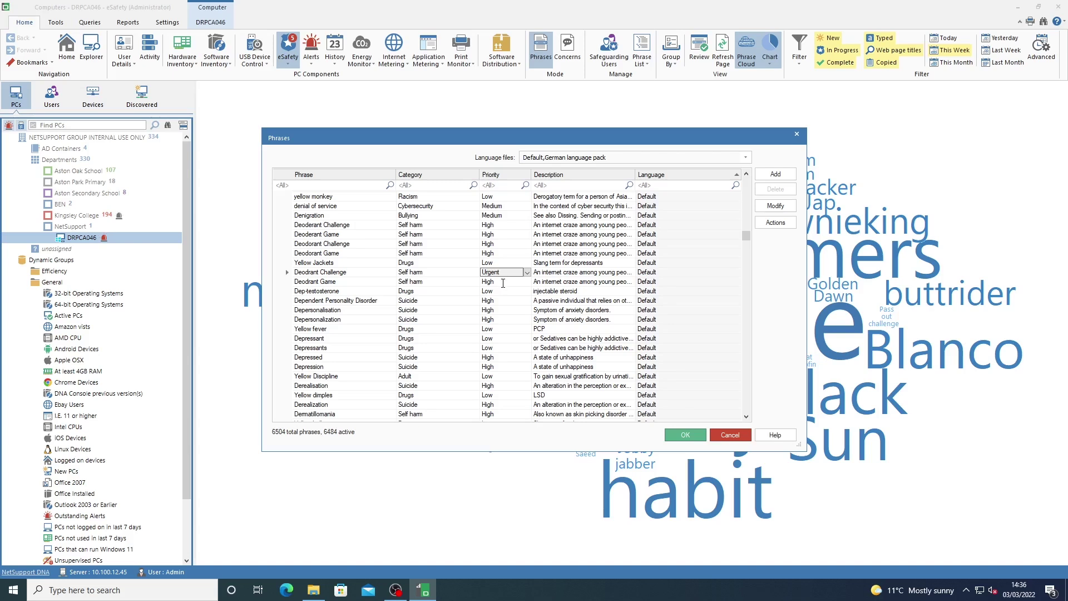
scroll(459, 342, down, 3)
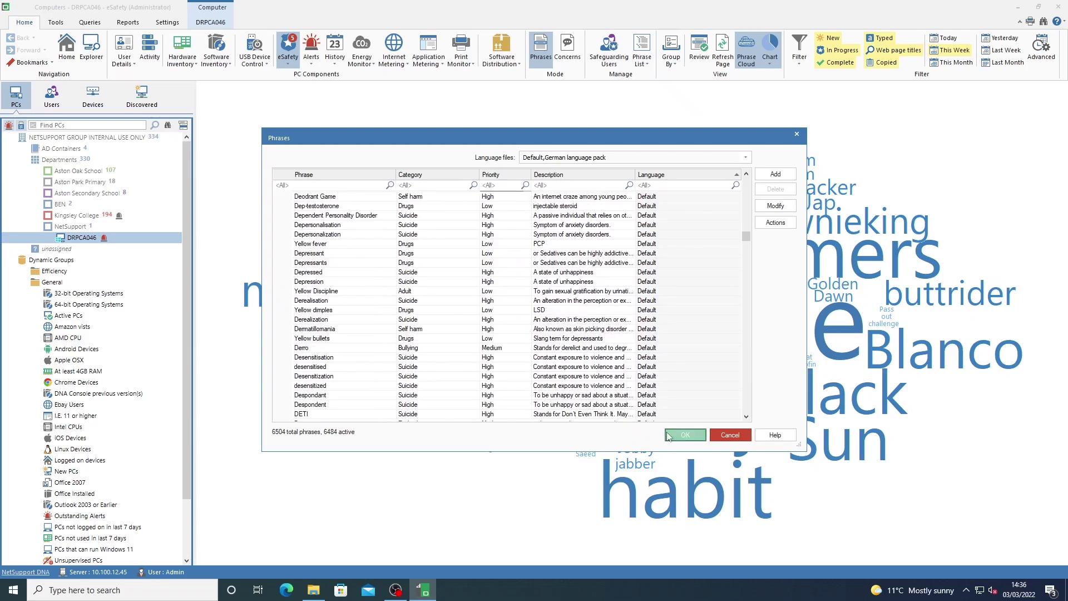
click(674, 436)
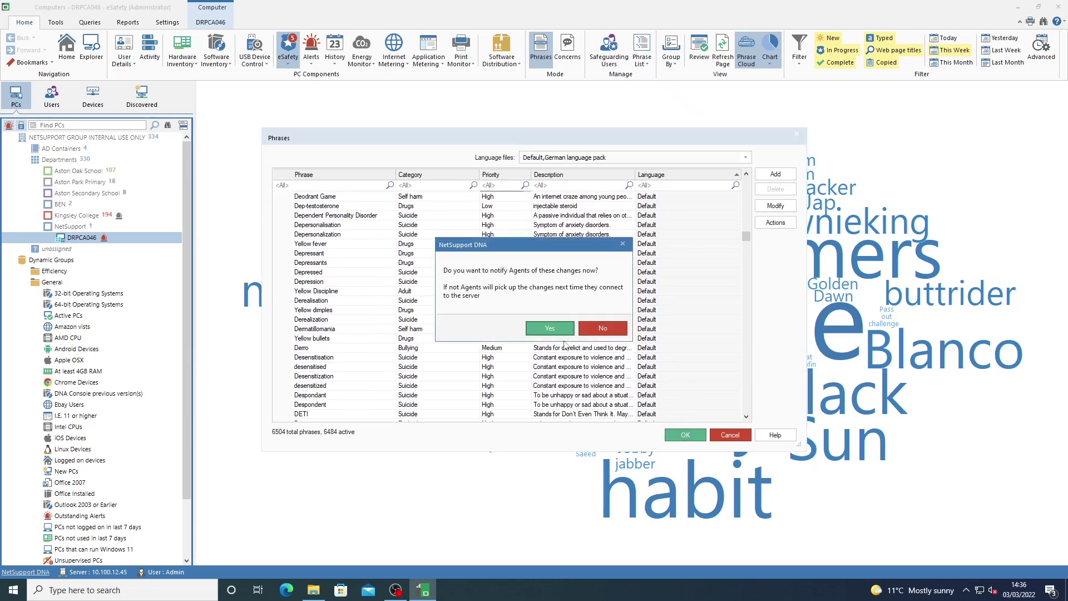
click(548, 329)
mouse_move(531, 380)
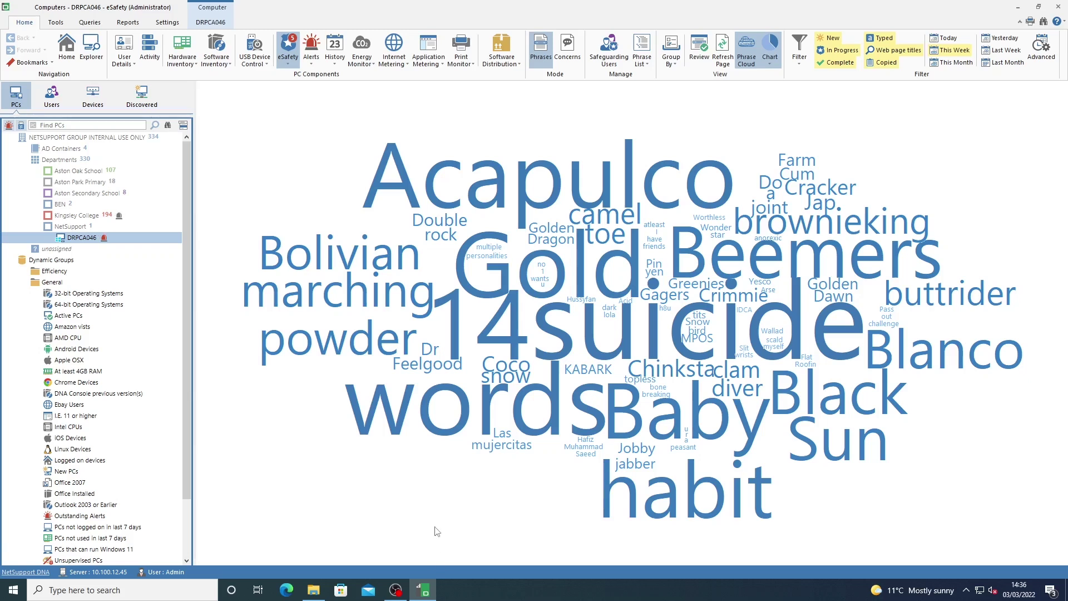
View the phrase list's import and export options, and inspect the blank form for adding a phrase without saving anything.
mouse_move(399, 592)
click(642, 60)
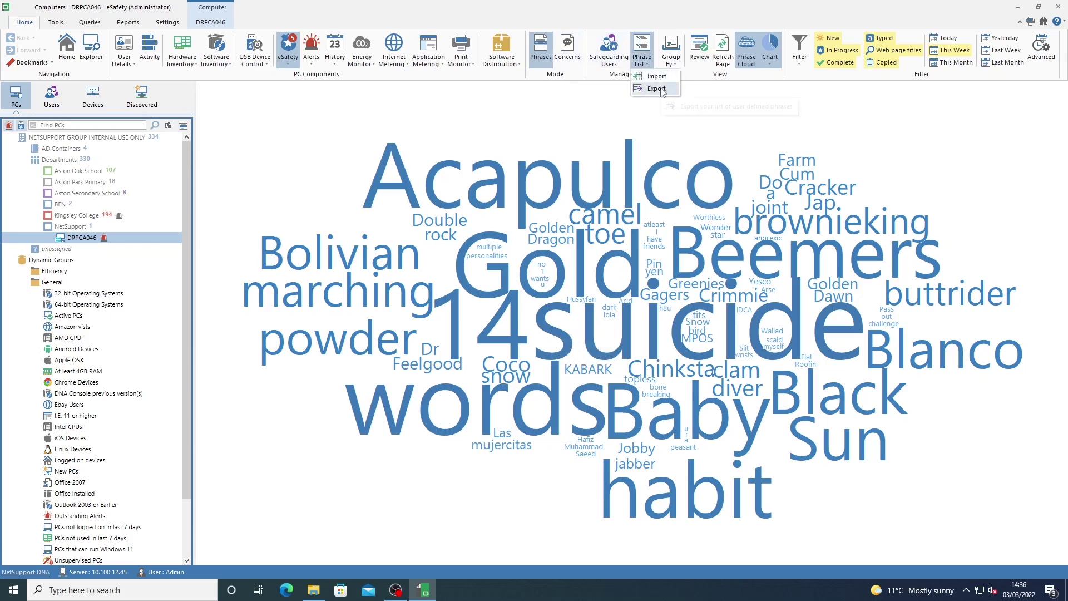
click(644, 66)
click(641, 51)
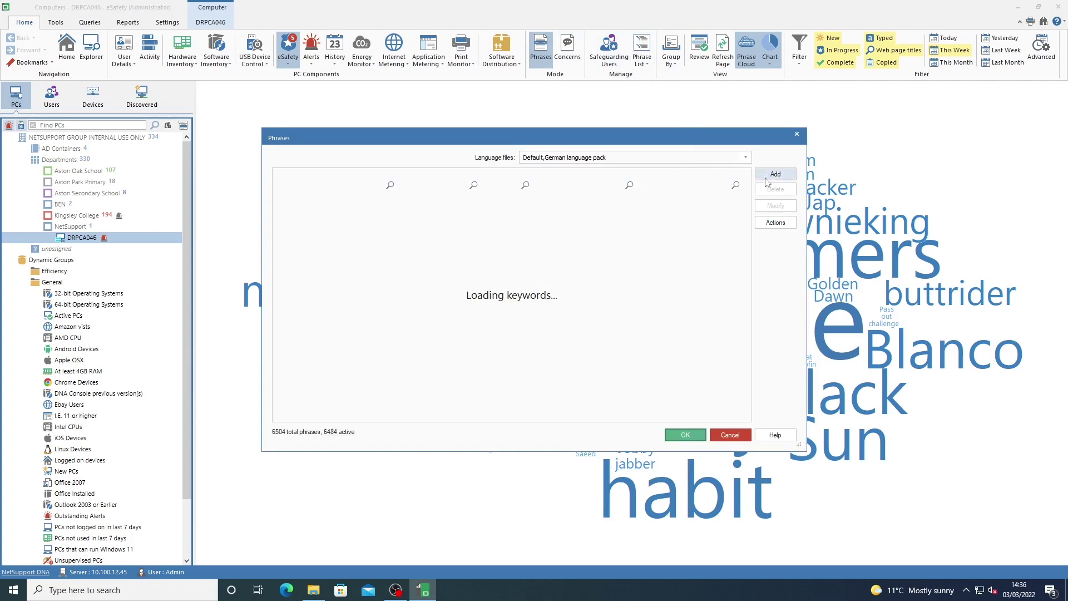
click(774, 176)
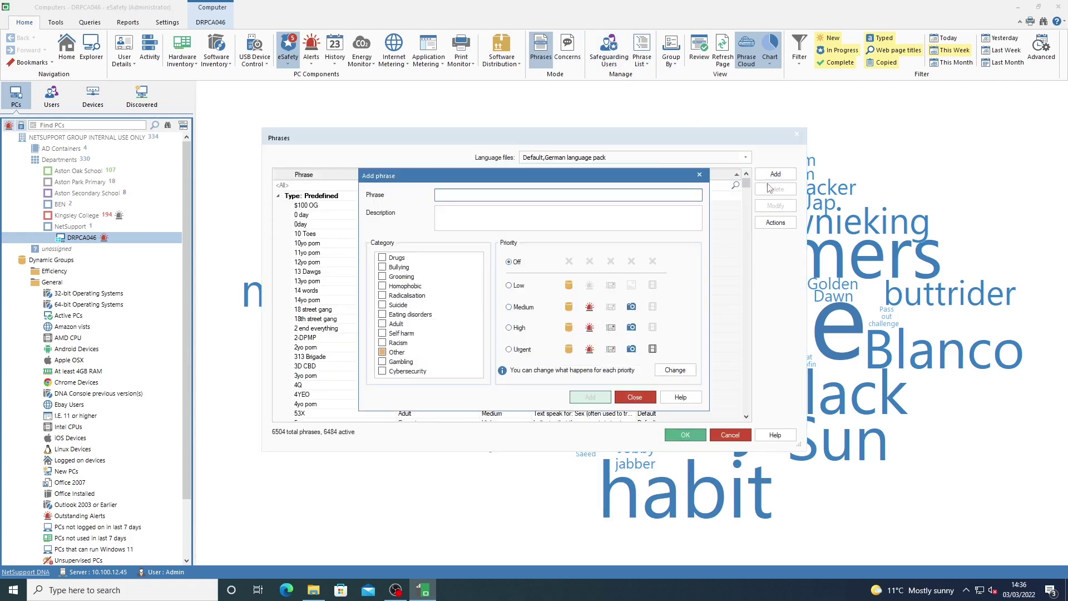
click(466, 213)
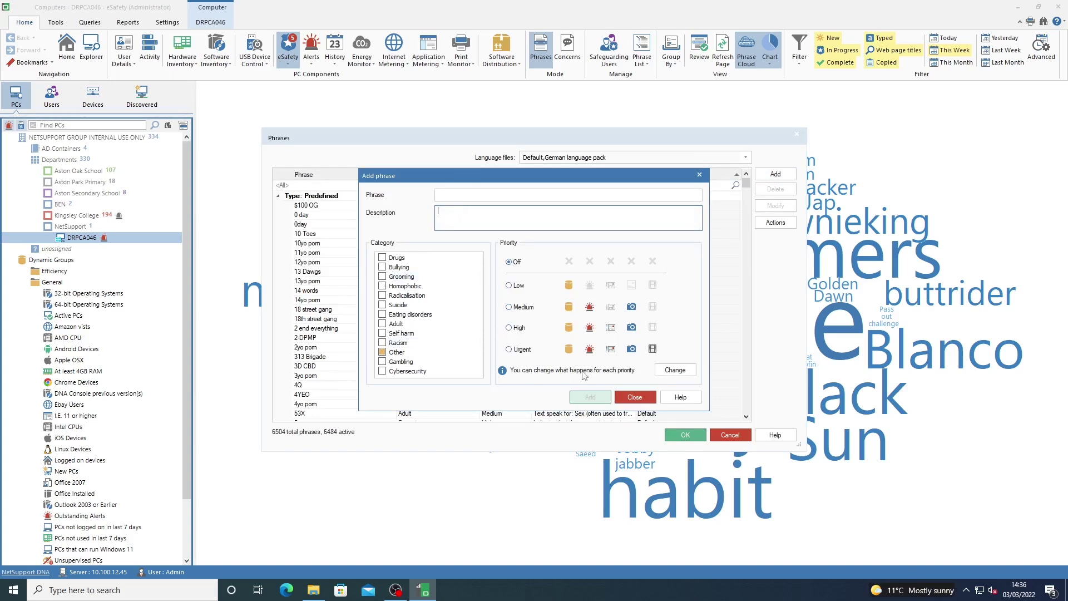
click(634, 396)
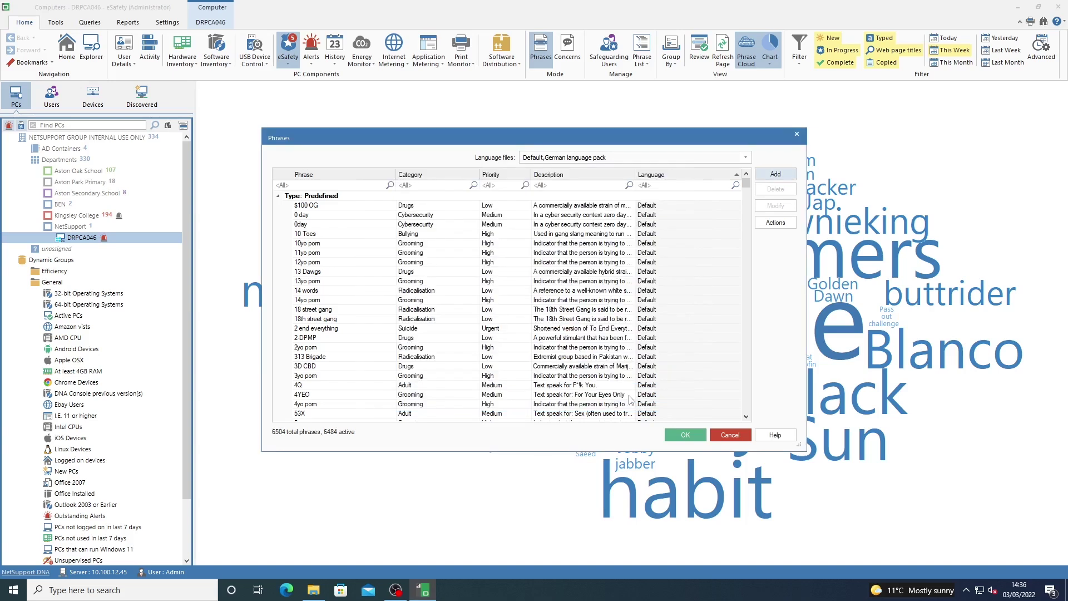
click(722, 433)
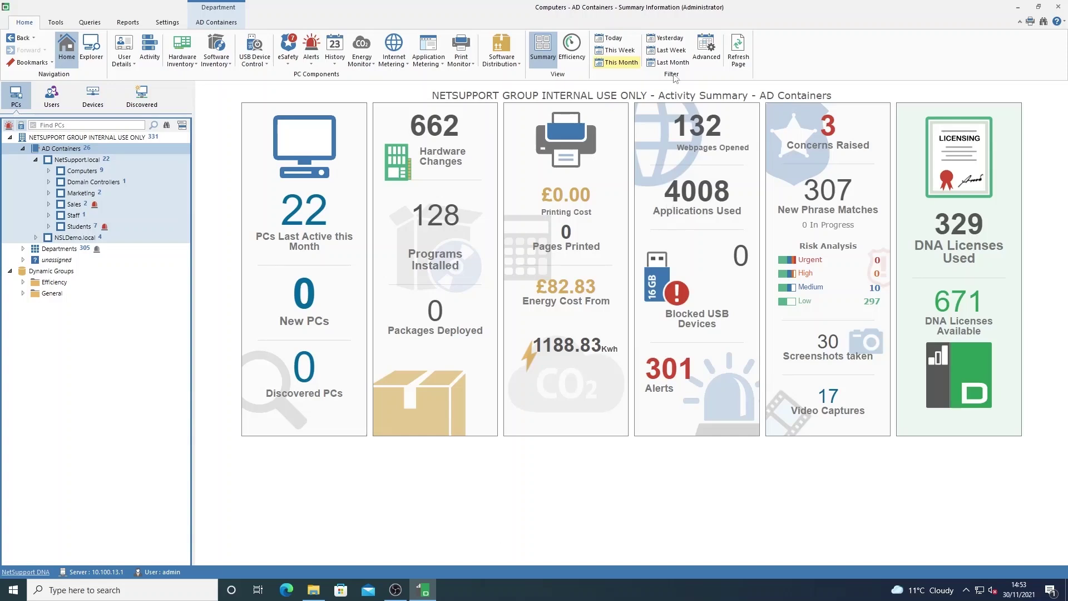
Filter the AD Containers activity summary to last week, and view the Application Metering options, including Restrictions.
click(670, 51)
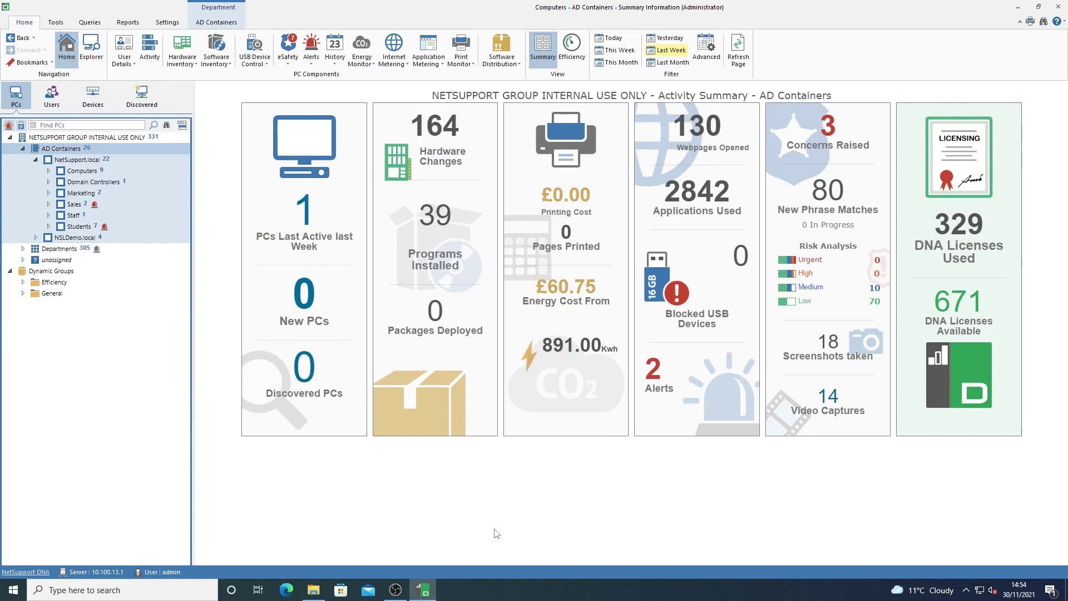
click(432, 66)
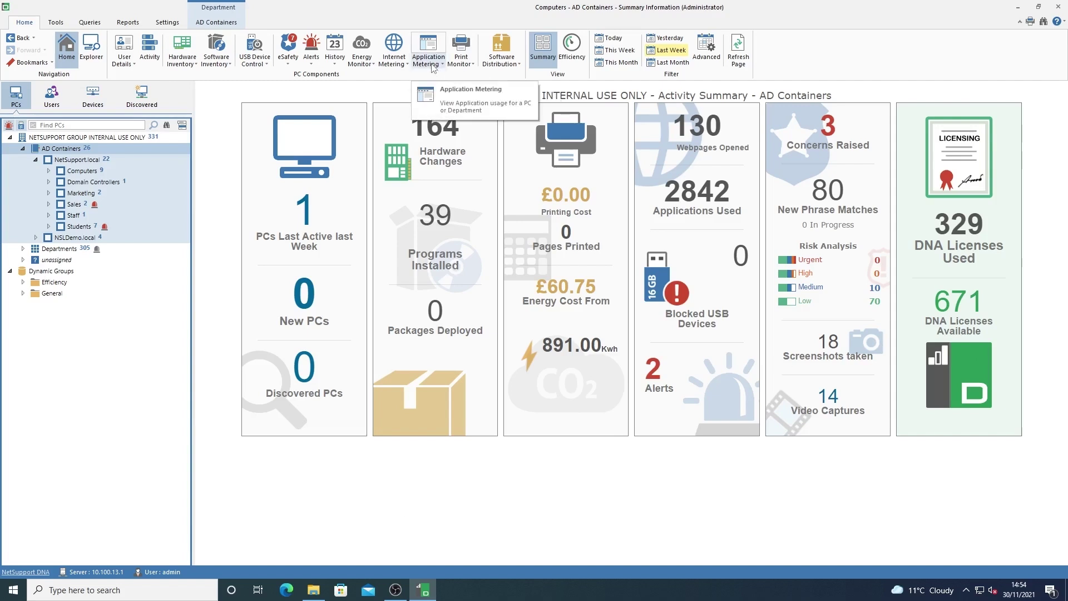
click(432, 65)
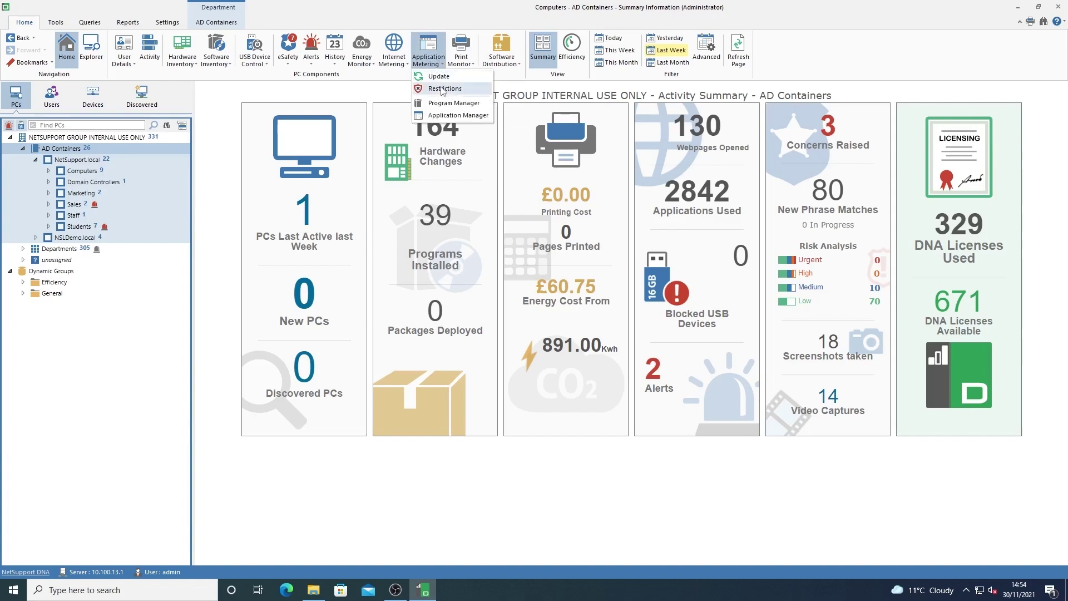
click(388, 474)
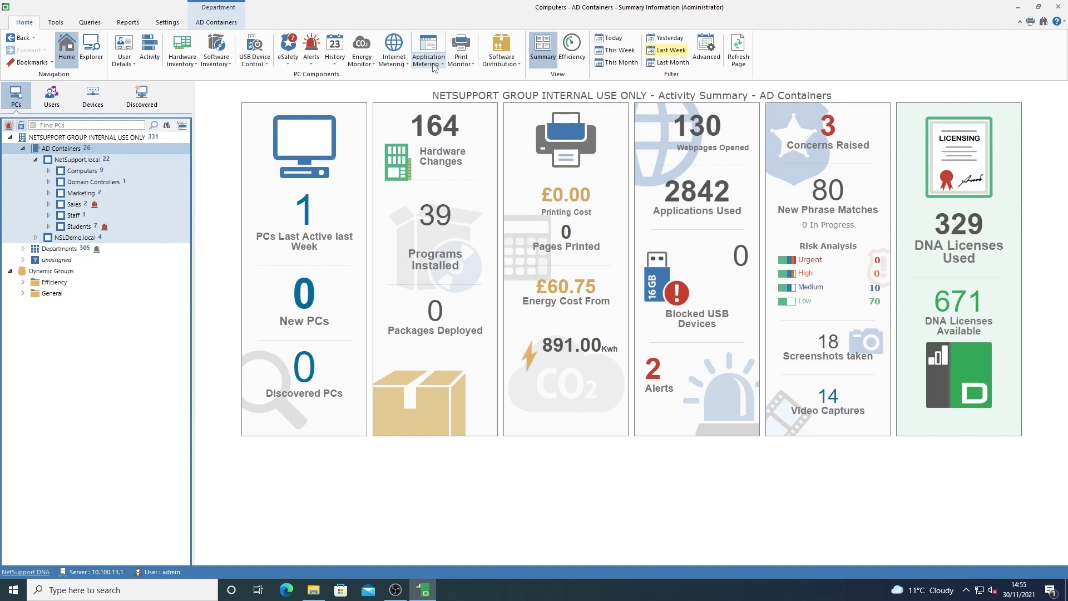
Open the Phrase Monitoring settings of the NetSupport profile from the existing profiles.
click(167, 22)
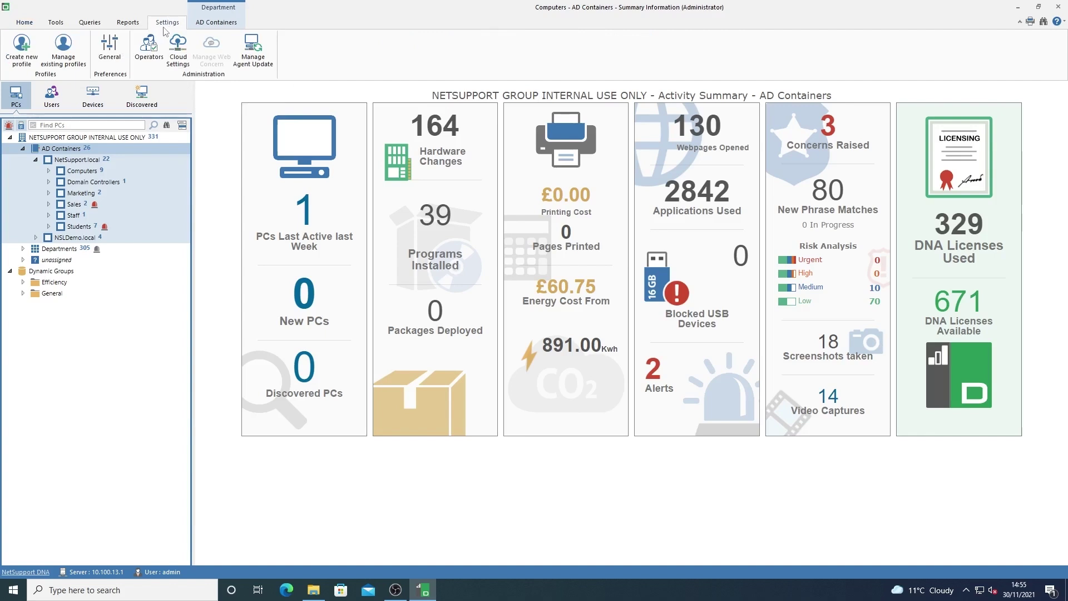
click(62, 49)
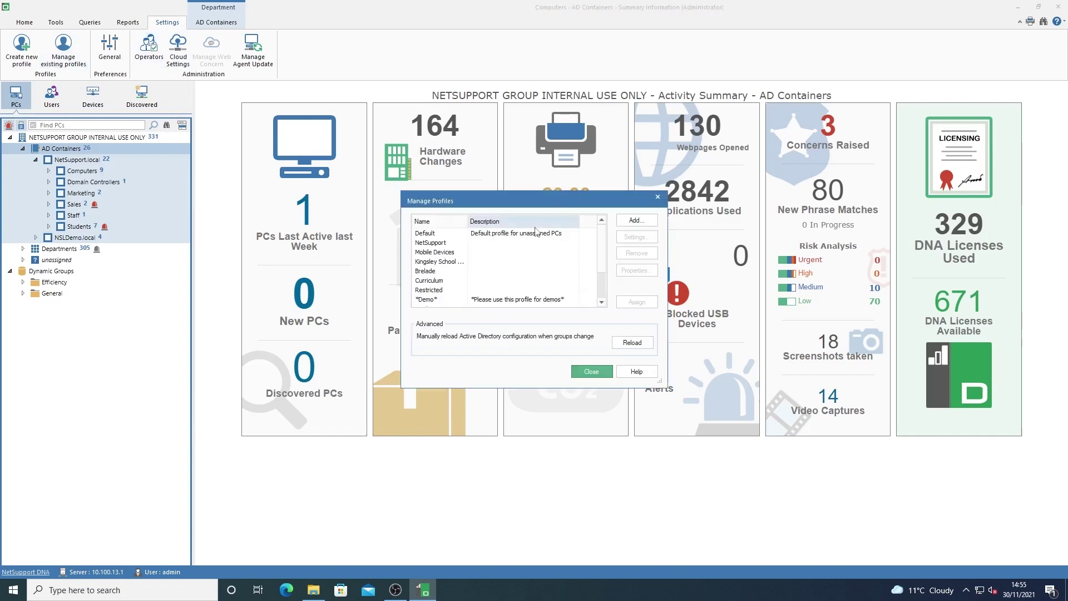
click(449, 244)
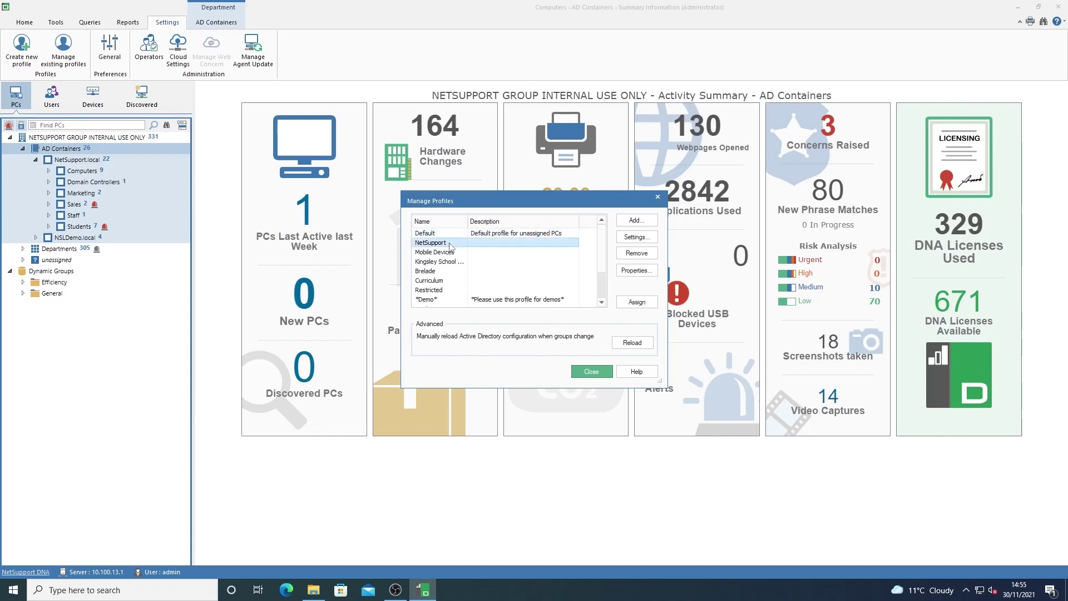
click(631, 239)
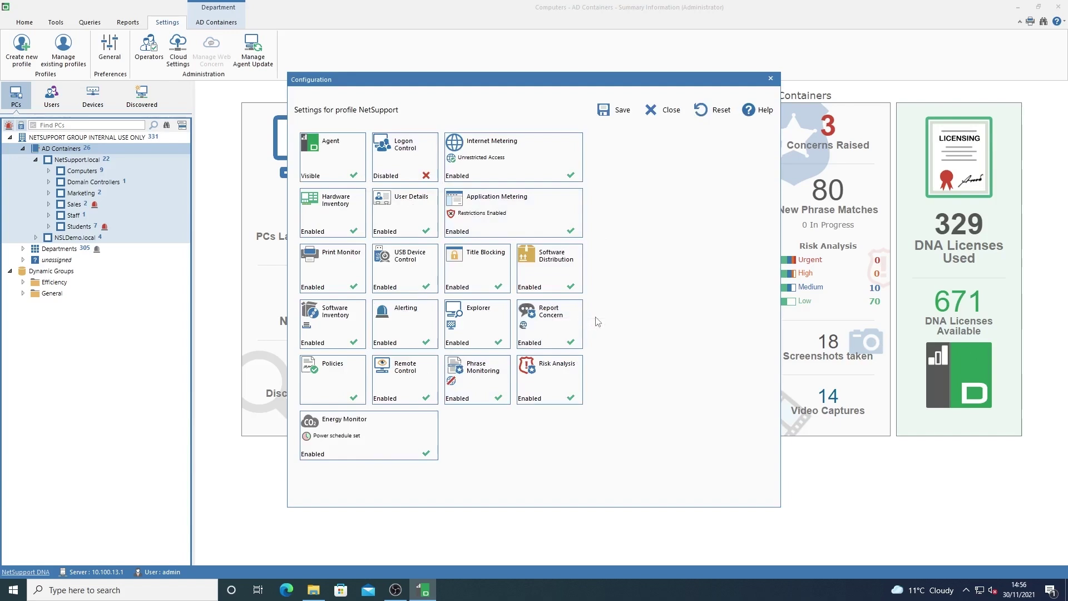
click(472, 378)
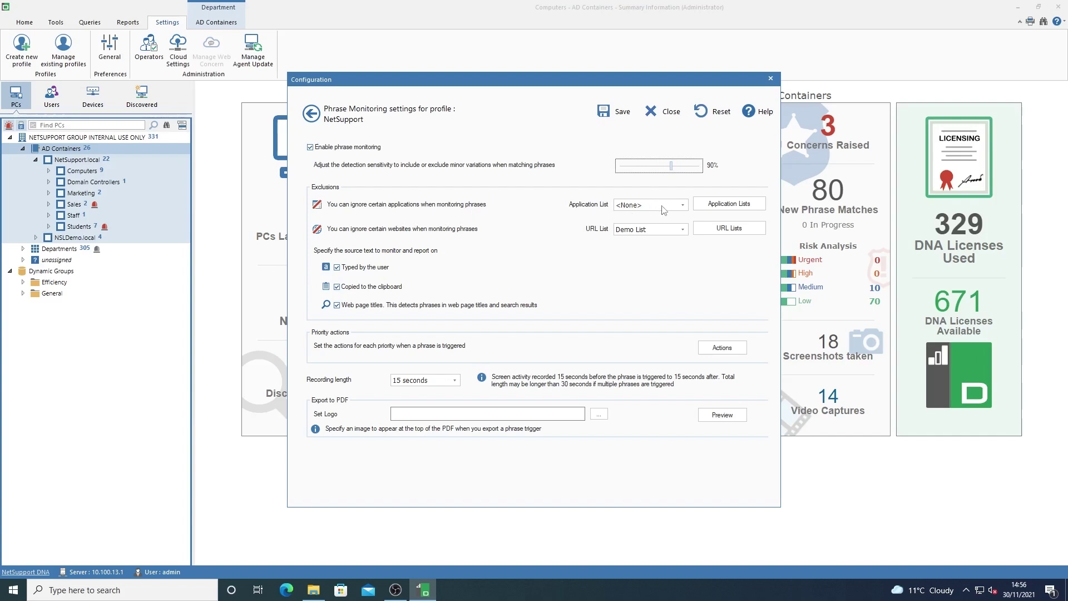
Search the Excluded Apps list for powerpoint, add Microsoft Office PowerPoint Viewer to the ignored applications, and save the NetSupport profile settings.
click(722, 209)
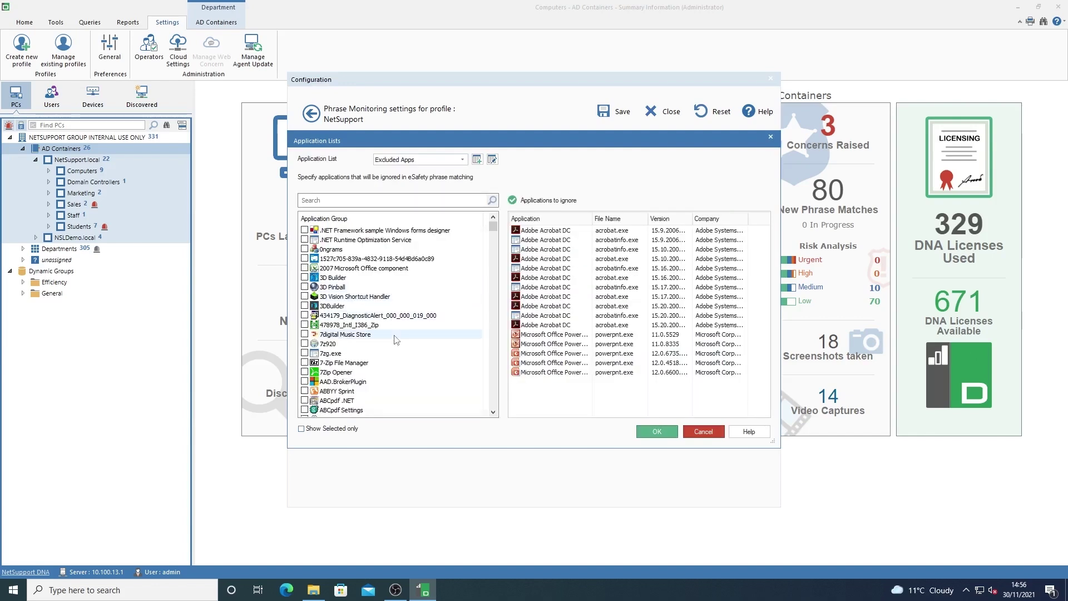
scroll(393, 336, down, 3)
scroll(395, 389, down, 6)
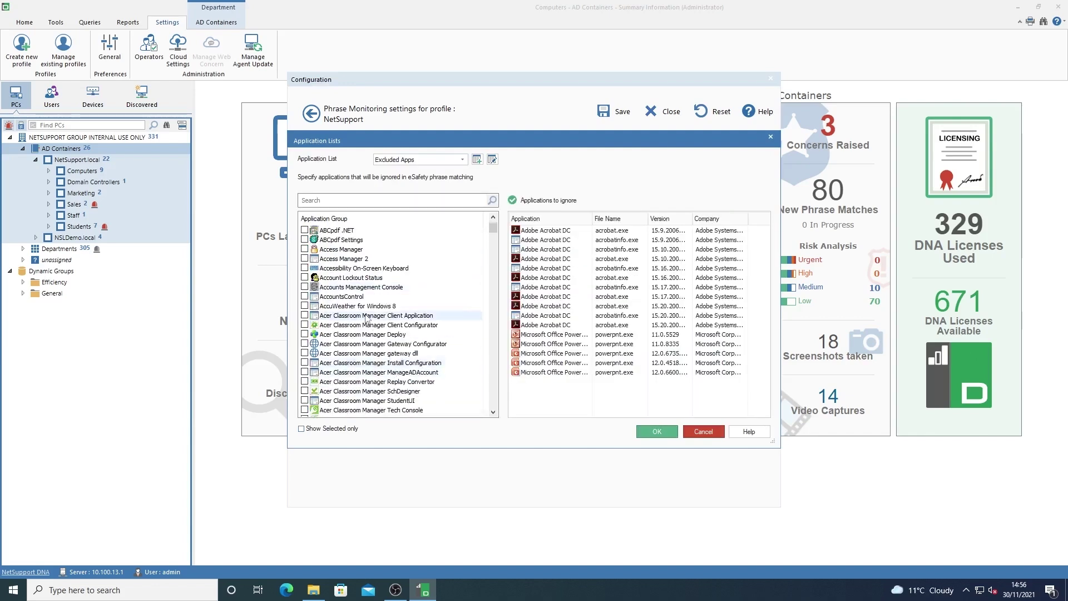
scroll(428, 362, down, 3)
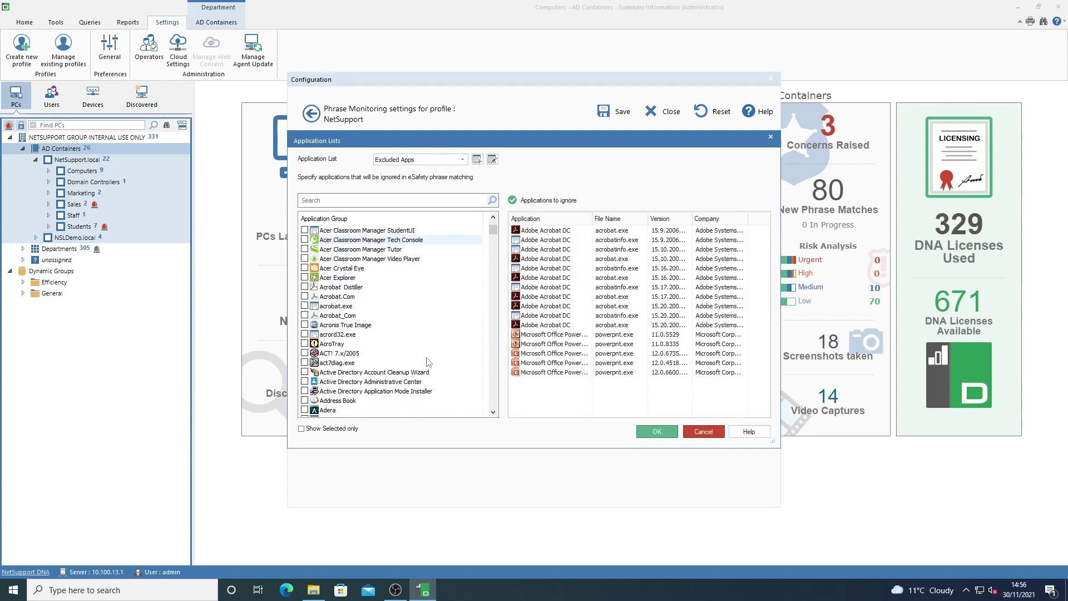
click(330, 200)
text(p)
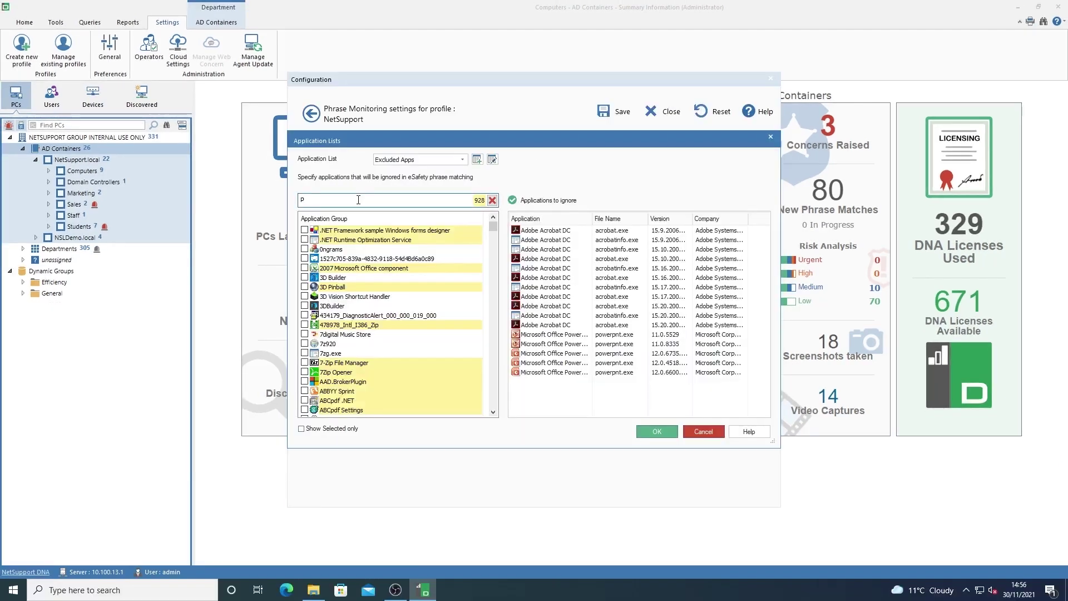
text(ower)
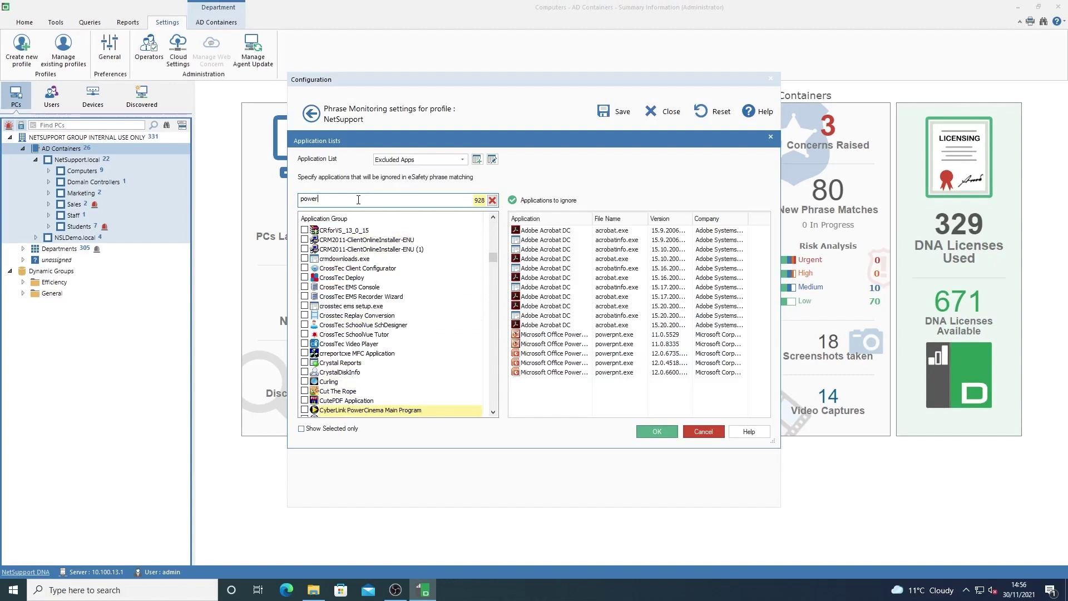
text(point)
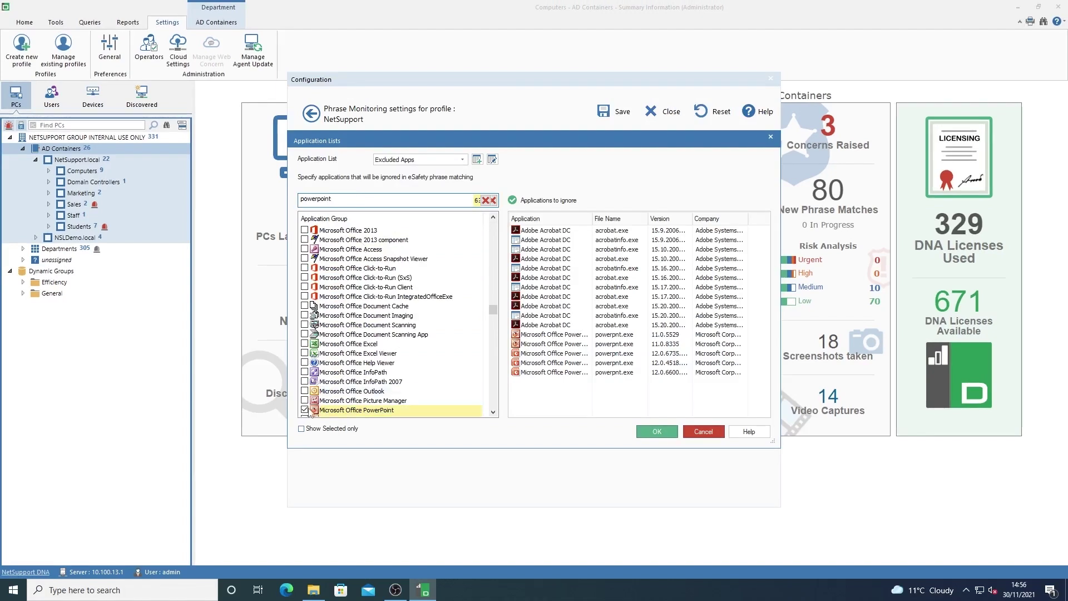
scroll(313, 410, down, 2)
click(304, 363)
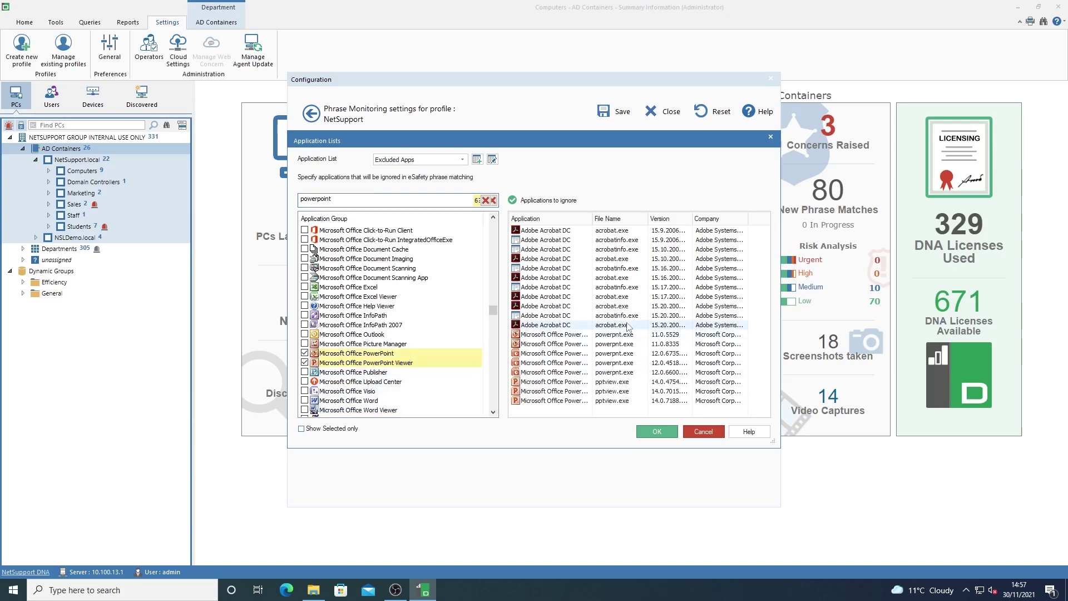
click(656, 431)
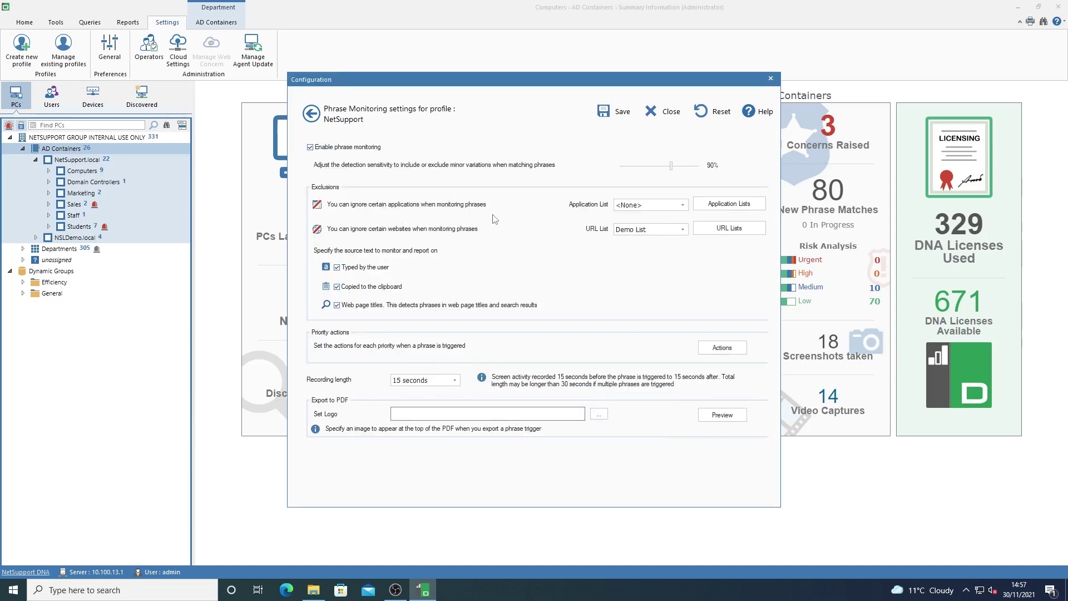
click(613, 112)
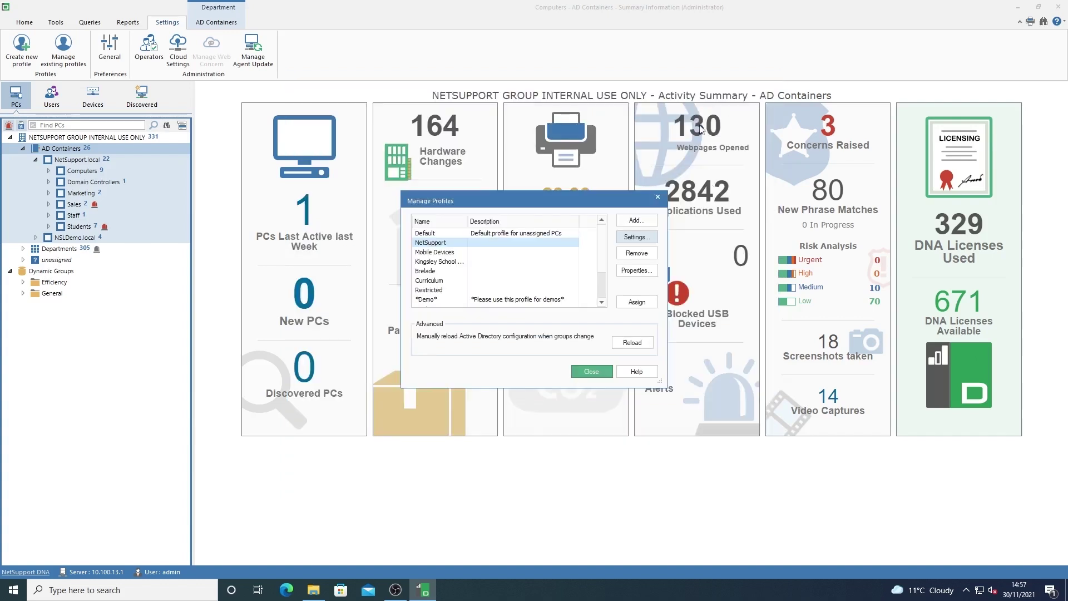
click(589, 381)
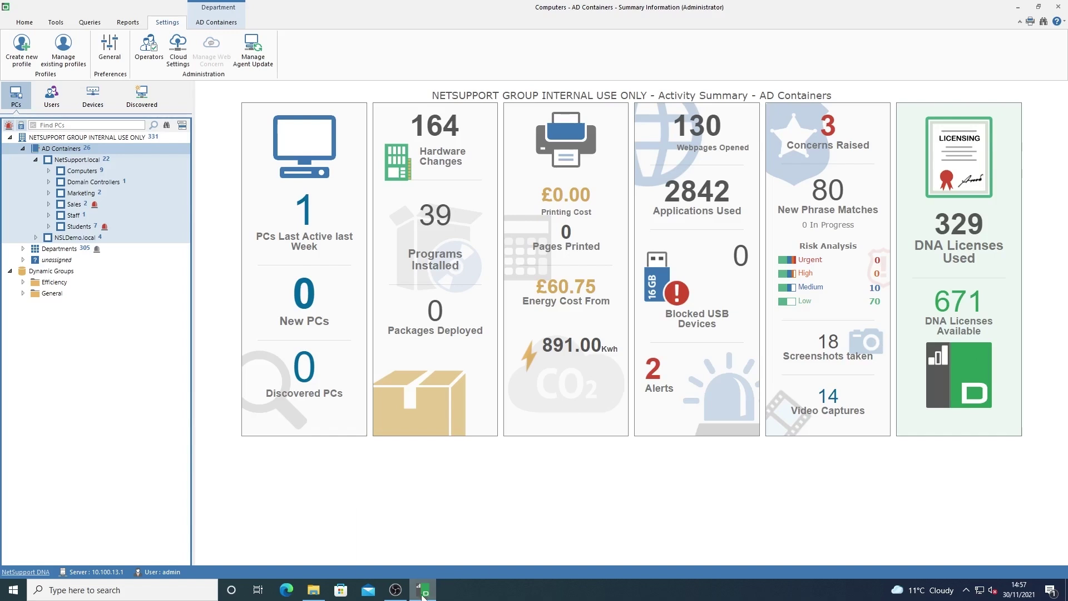
Expand the General dynamic groups to review them, and expand Students under NetSupport.local to show its year groups.
mouse_move(421, 594)
click(23, 293)
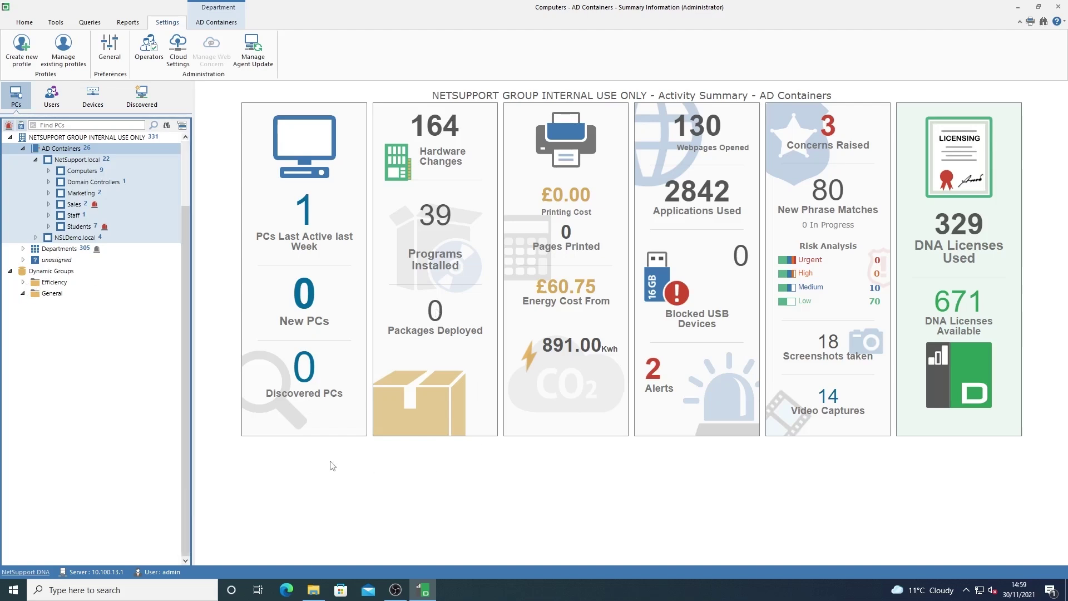
scroll(175, 401, up, 1)
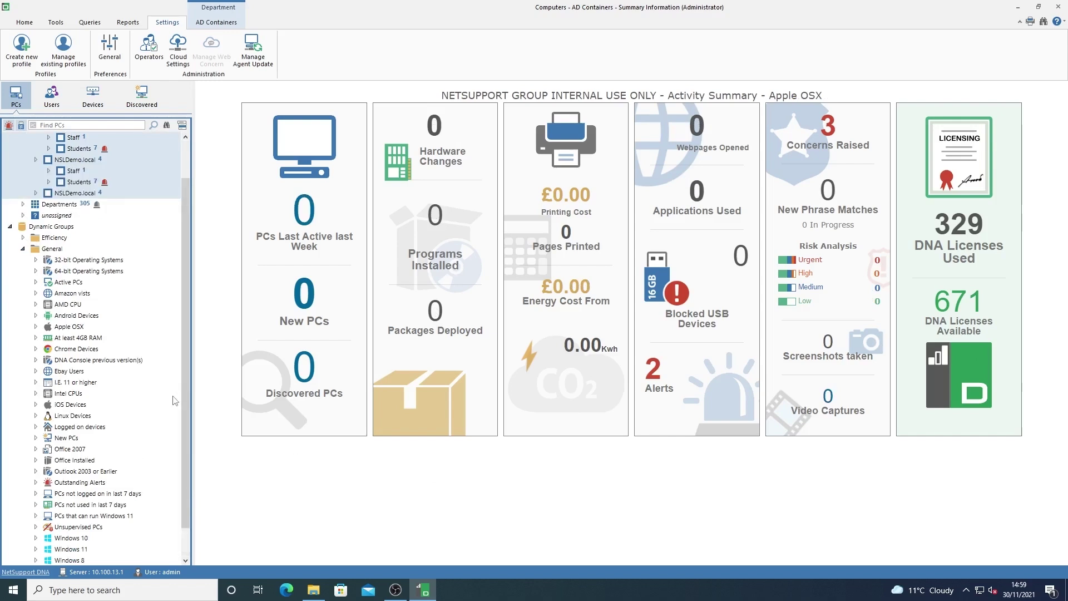
drag(186, 260, 188, 224)
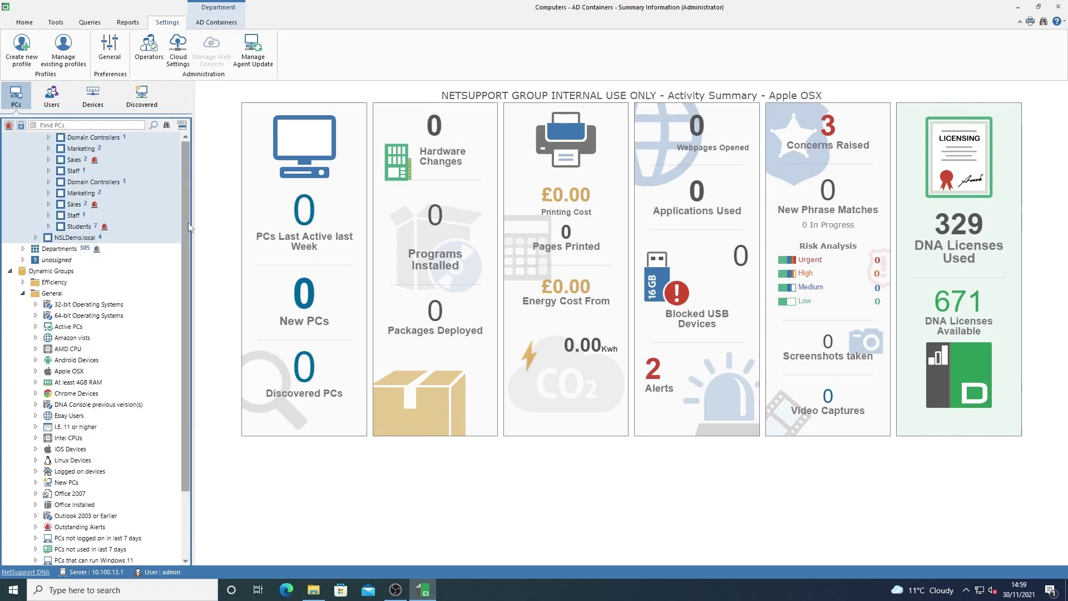
scroll(188, 226, up, 2)
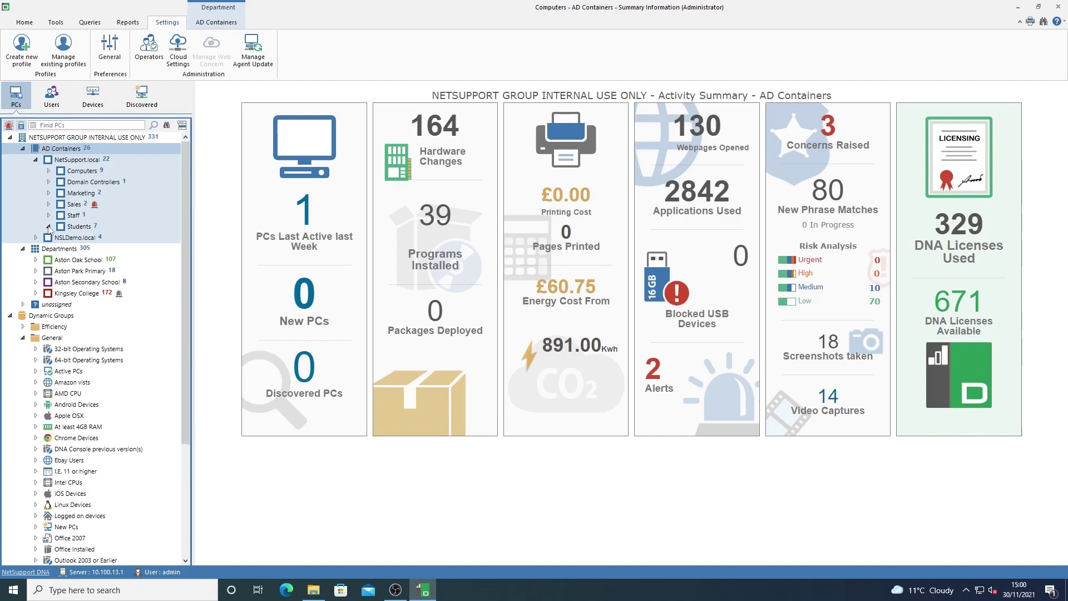
click(48, 226)
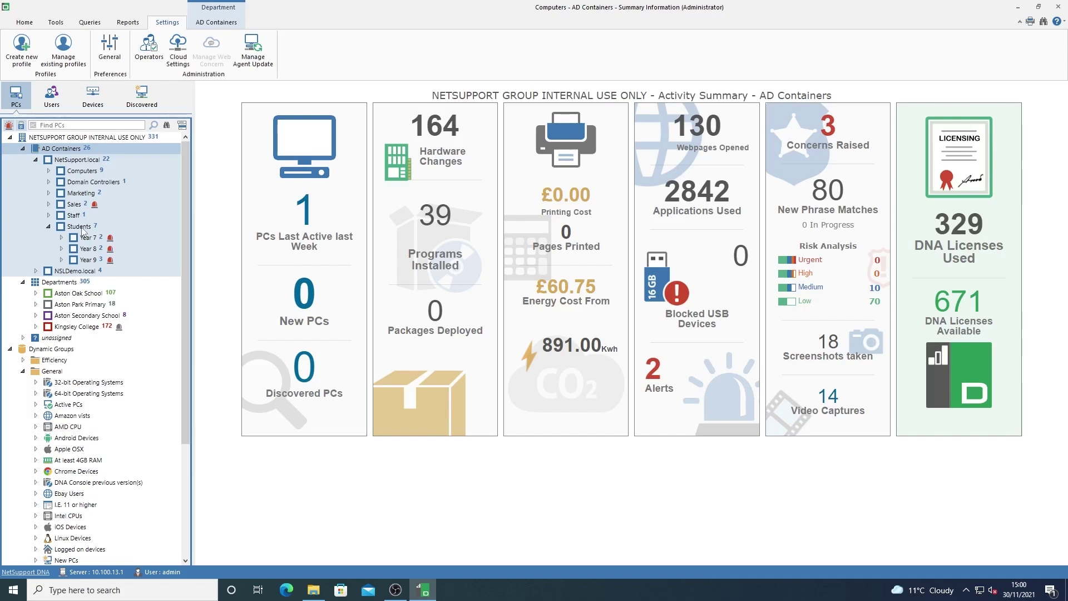
click(82, 228)
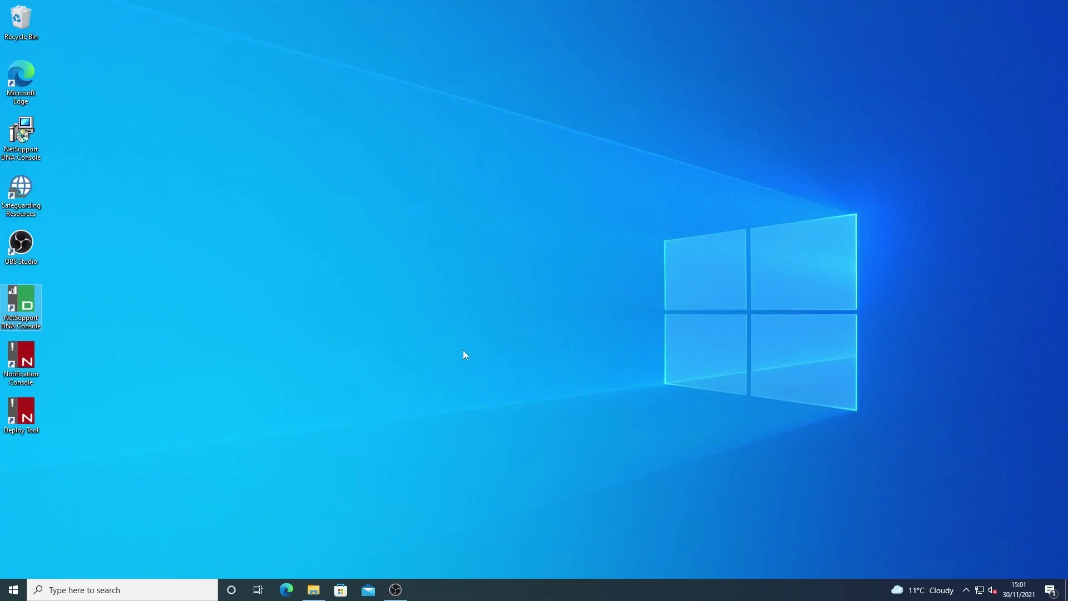
Reopen the NetSupport DNA Console and log in to server 10.100.13.1 with another operator's user name and password.
click(157, 332)
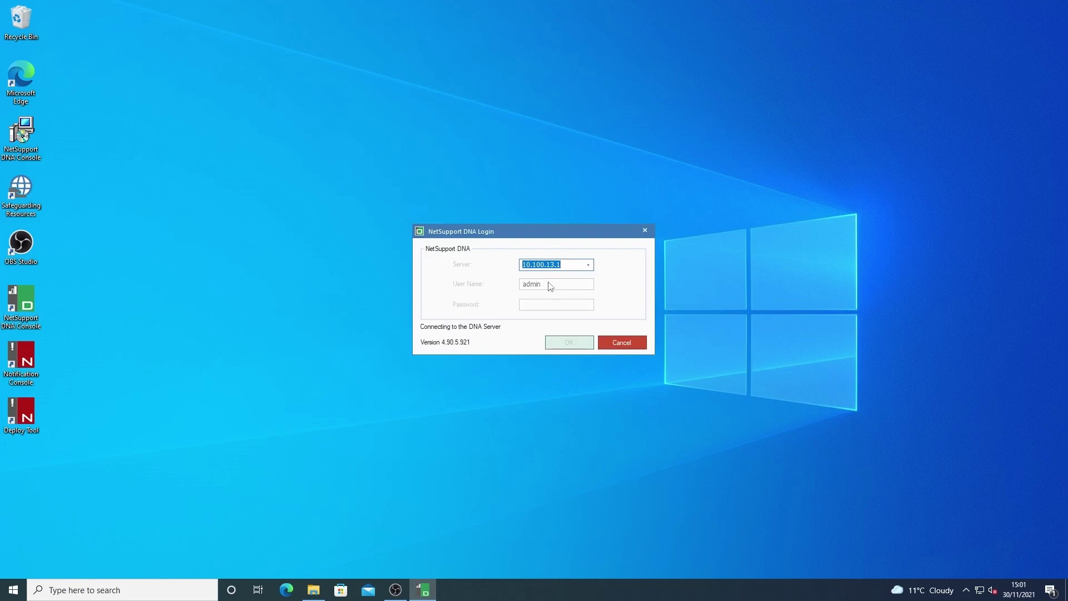
key(BackSpace)
key(BackSpace)
key(BackSpace)
key(BackSpace)
text(ben)
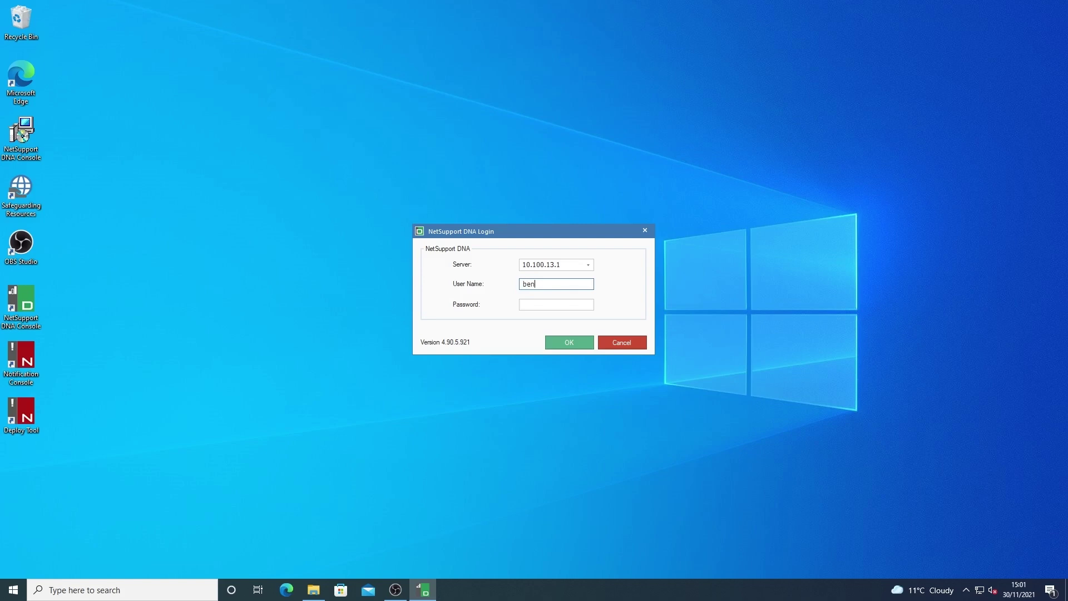
click(565, 303)
text(****)
key(Return)
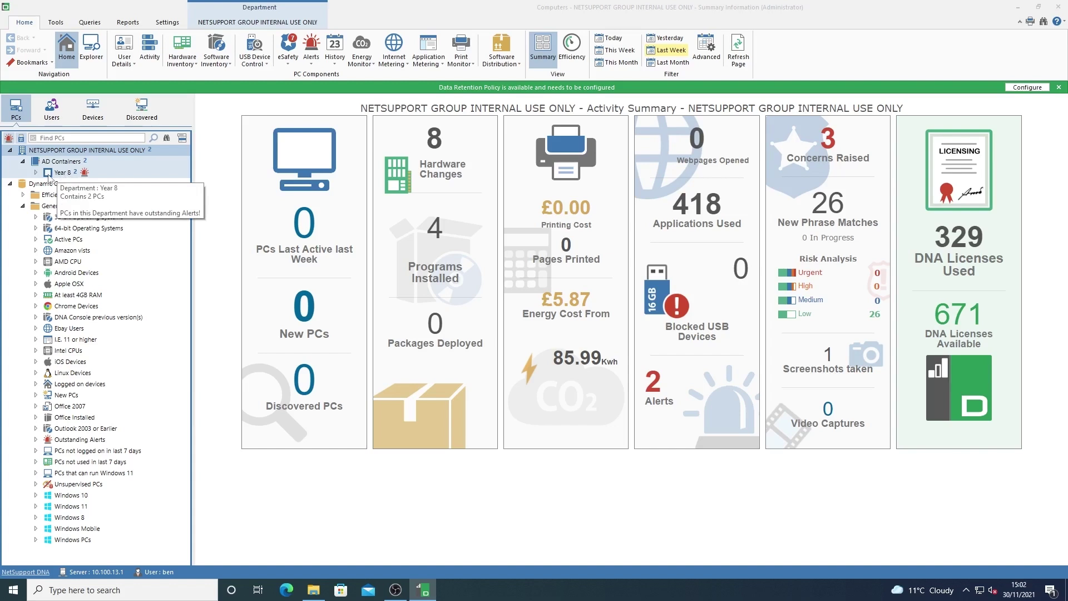
View the Year 8 activity summary for this month and last week, and open its eSafety phrase cloud.
click(49, 176)
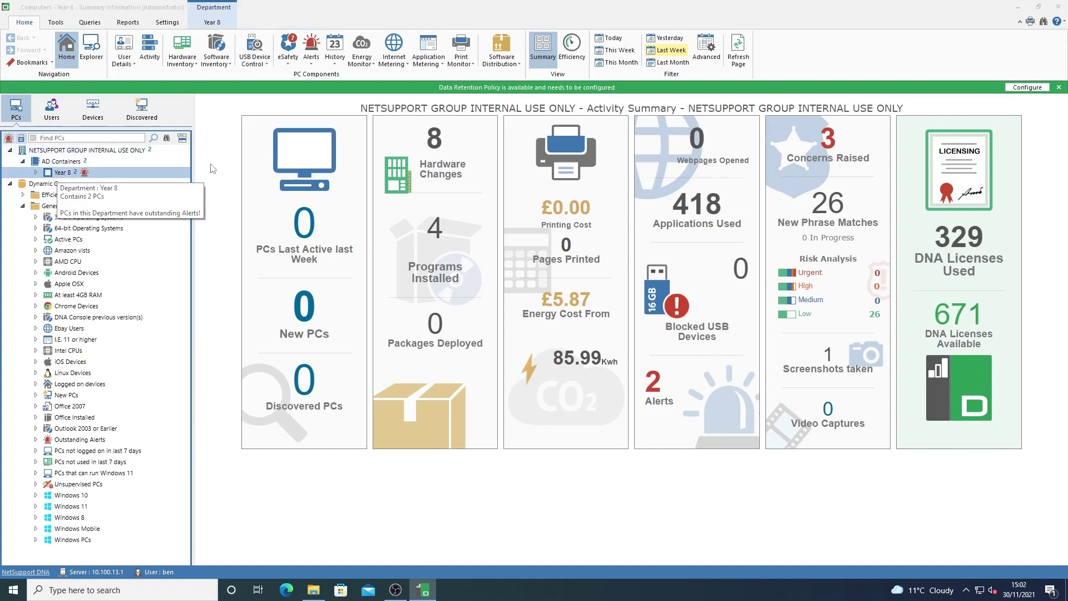
click(23, 206)
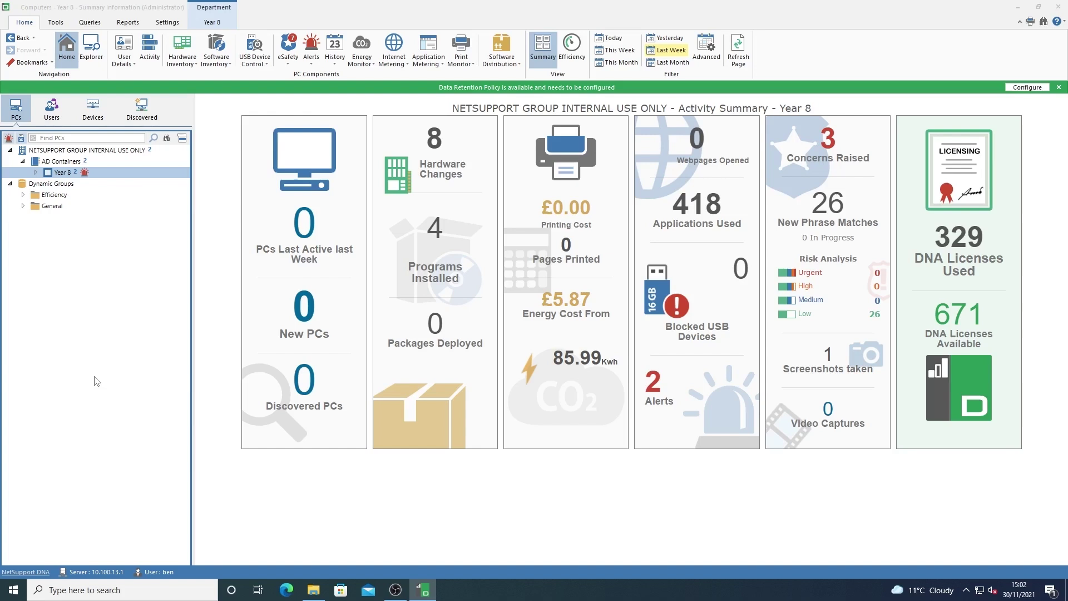
click(622, 63)
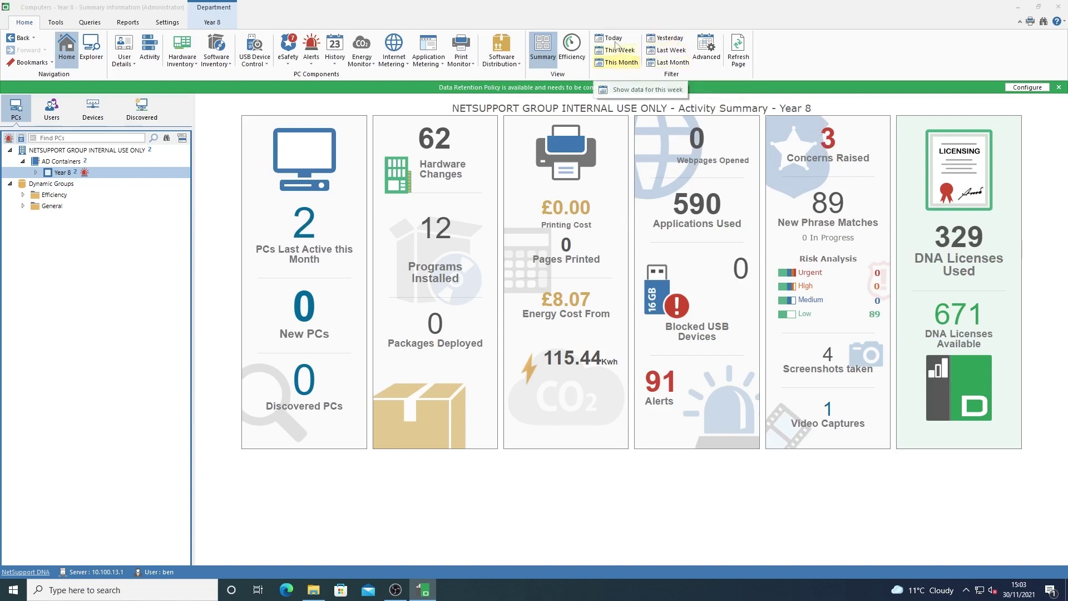
click(670, 50)
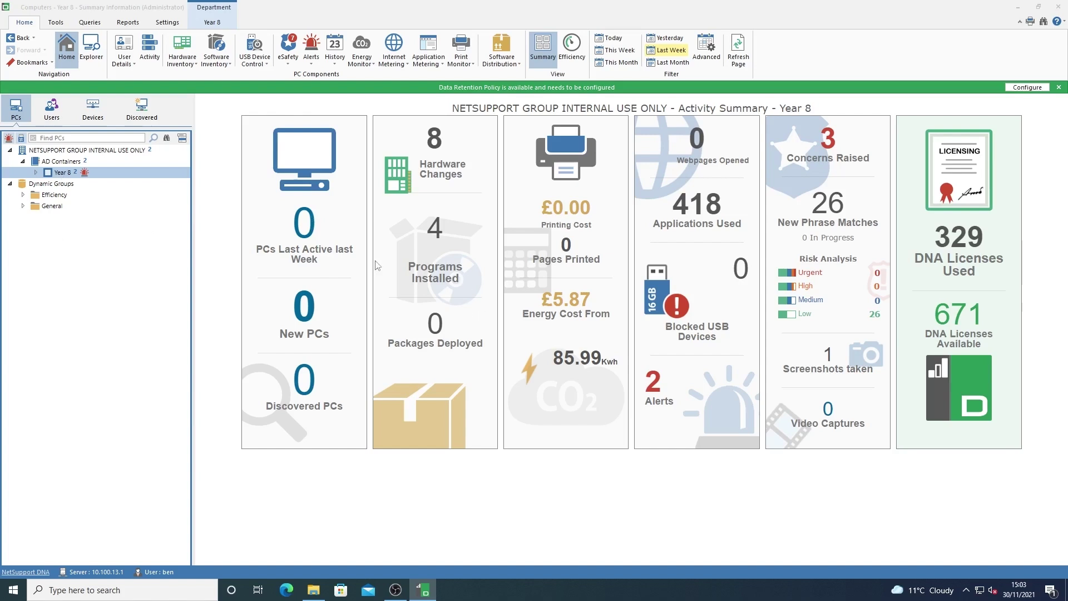
click(288, 55)
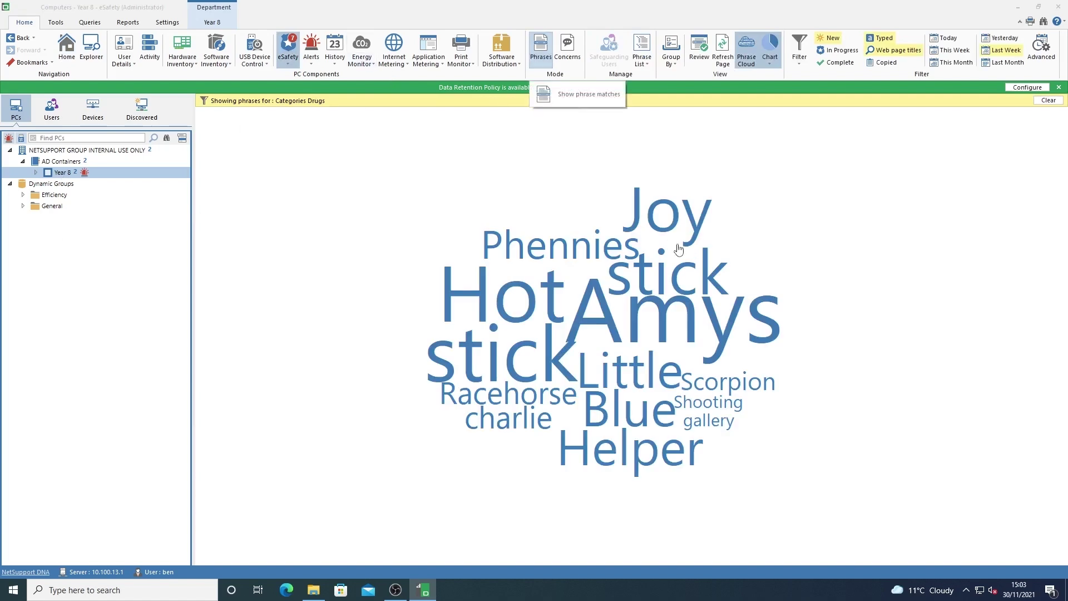
mouse_move(608, 445)
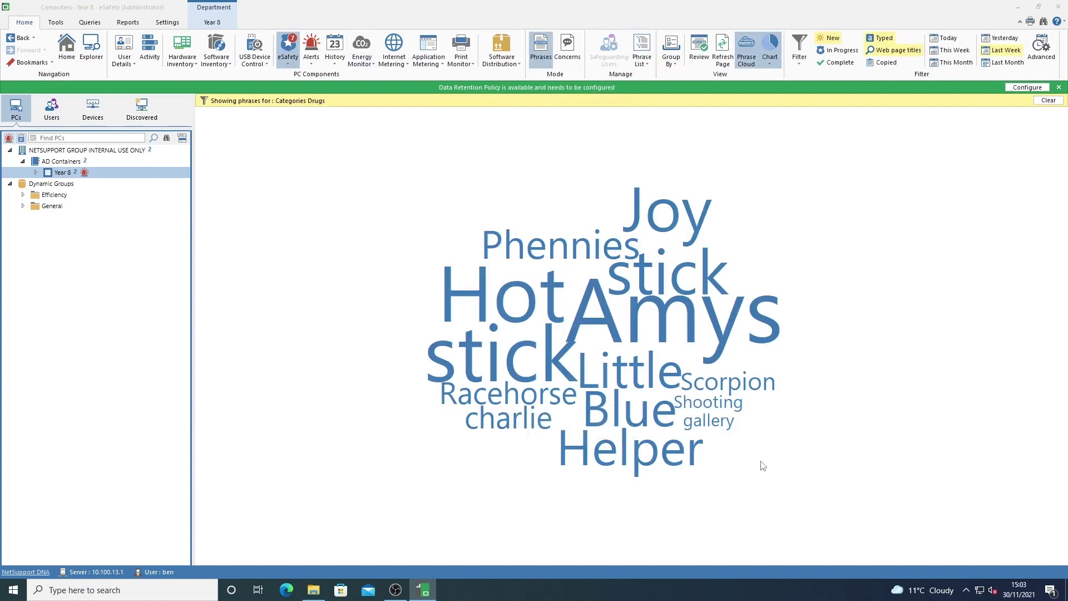